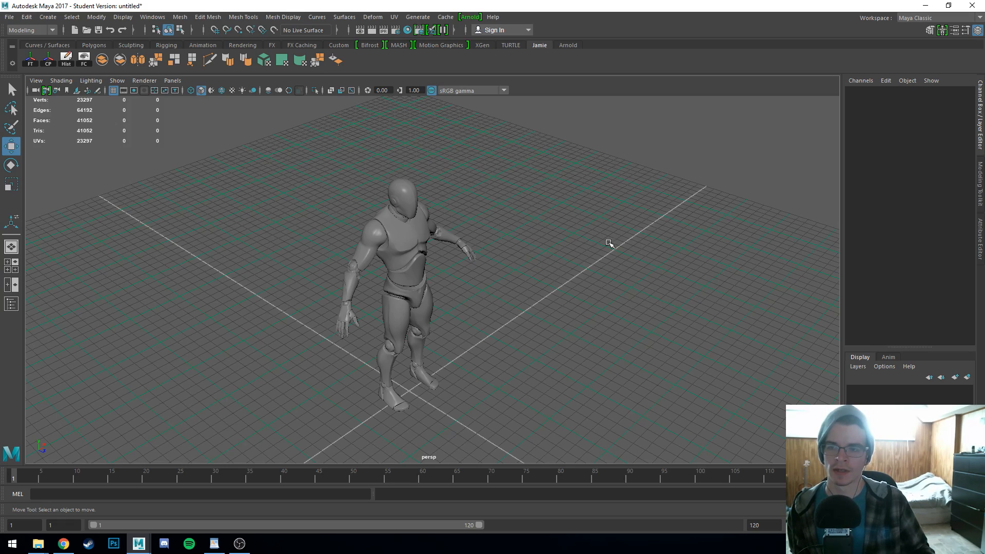
Step: Examine the mannequin from the front, side, below and at varying distances in the perspective view
left_click_drag(609, 242, 143, 248, "alt")
mouse_move(439, 377)
left_mouse_down("alt")
mouse_move(405, 253)
mouse_move(442, 418)
mouse_move(631, 383)
mouse_move(710, 351)
mouse_move(401, 359)
mouse_move(435, 361)
left_mouse_up("alt")
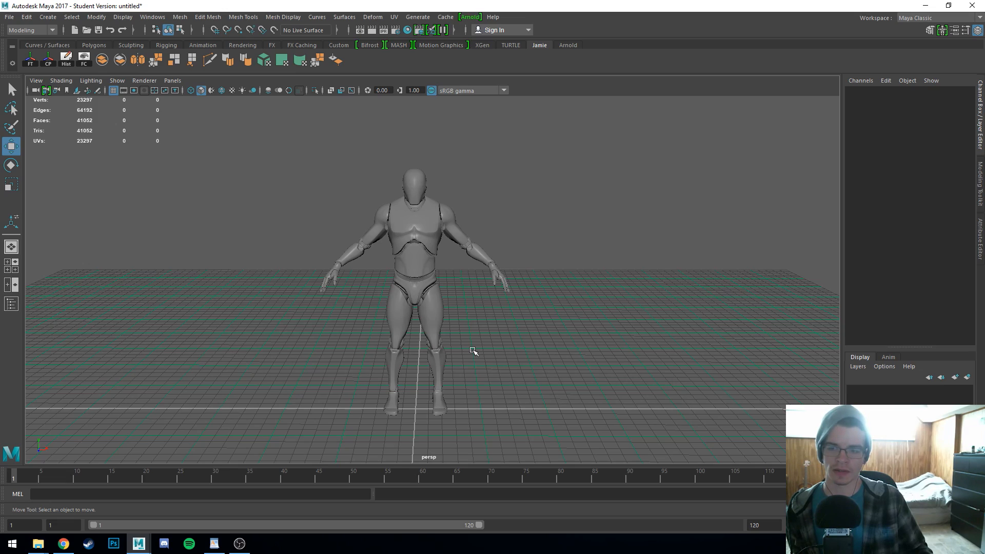
mouse_move(473, 347)
left_mouse_down("alt")
mouse_move(906, 353)
mouse_move(466, 354)
left_mouse_up("alt")
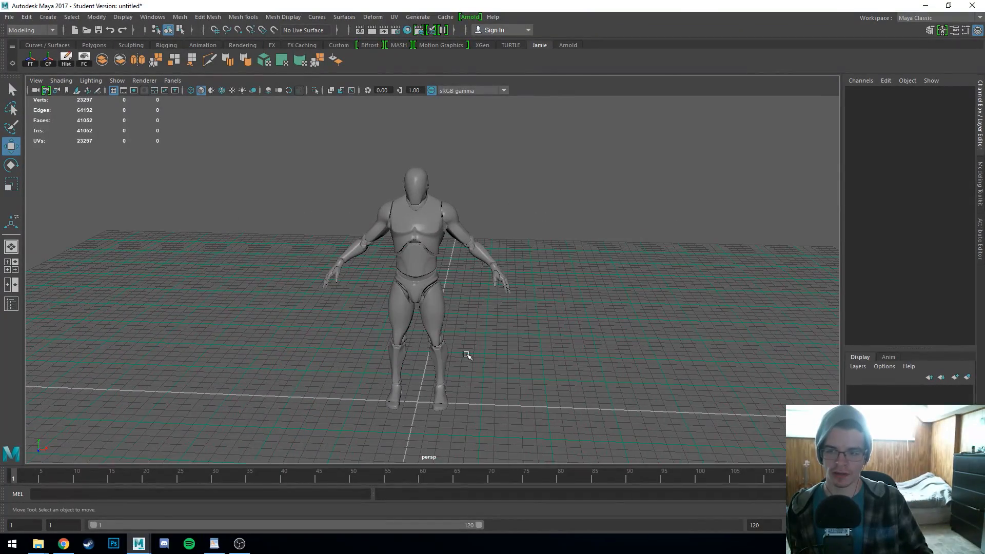
right_click_drag(467, 355, 181, 334, "alt")
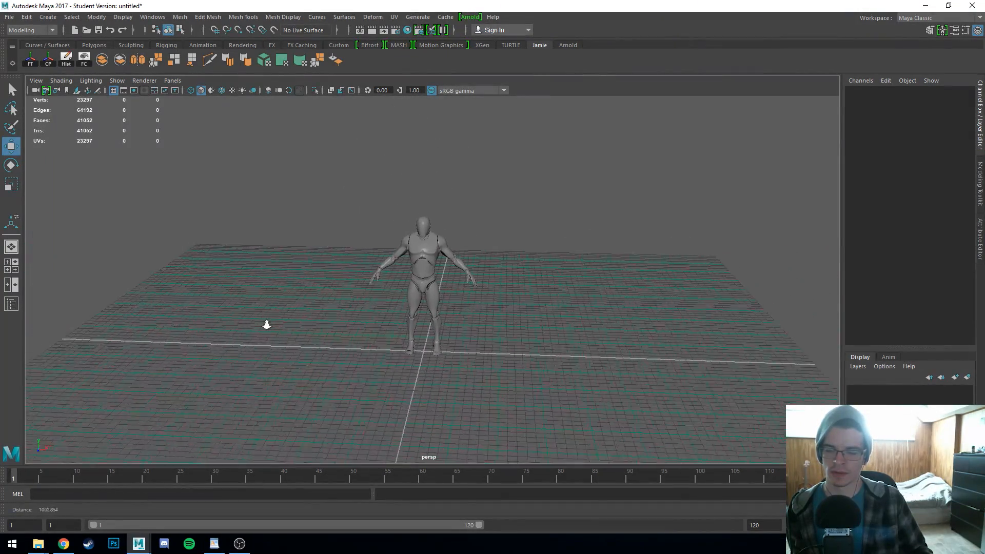
right_click_drag(267, 325, 566, 302, "alt")
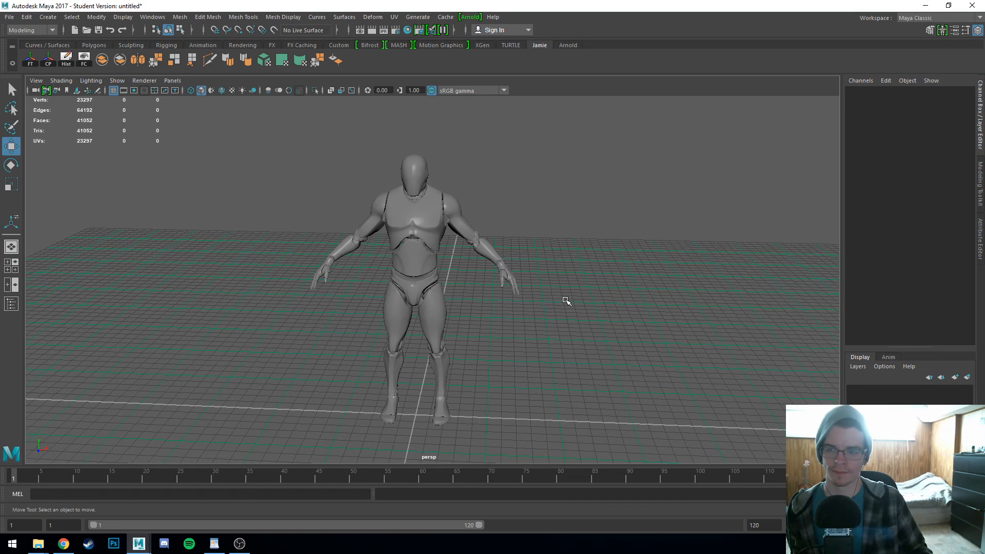
middle_click_drag(566, 301, 627, 298, "alt")
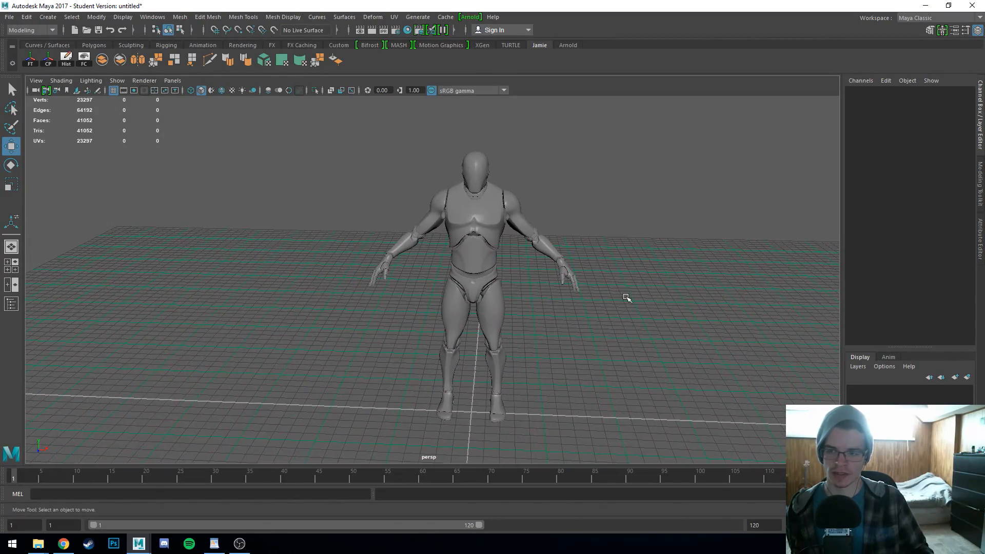
mouse_move(347, 319)
left_mouse_down("alt")
mouse_move(336, 318)
mouse_move(598, 309)
mouse_move(324, 315)
mouse_move(392, 358)
mouse_move(336, 310)
left_mouse_up("alt")
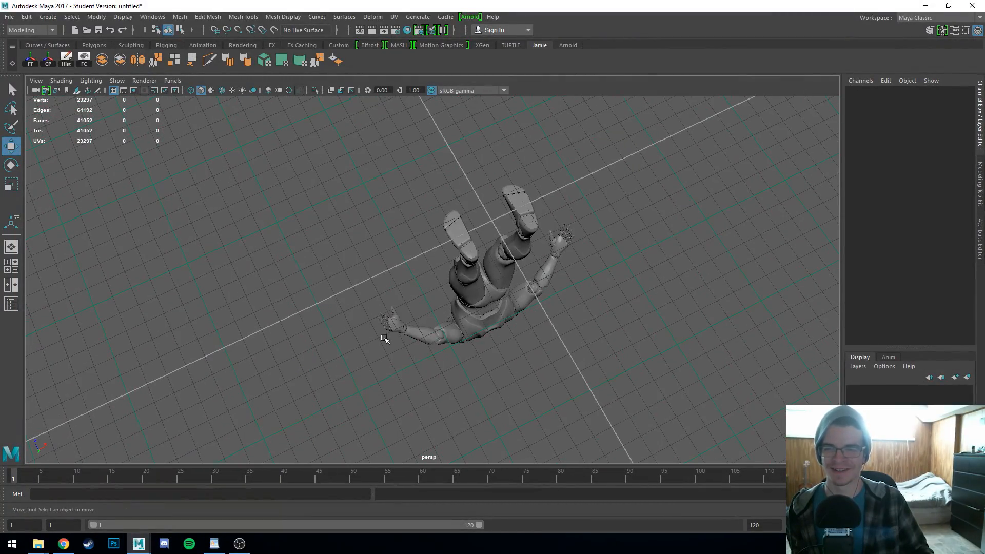
left_click_drag(384, 339, 423, 313, "alt")
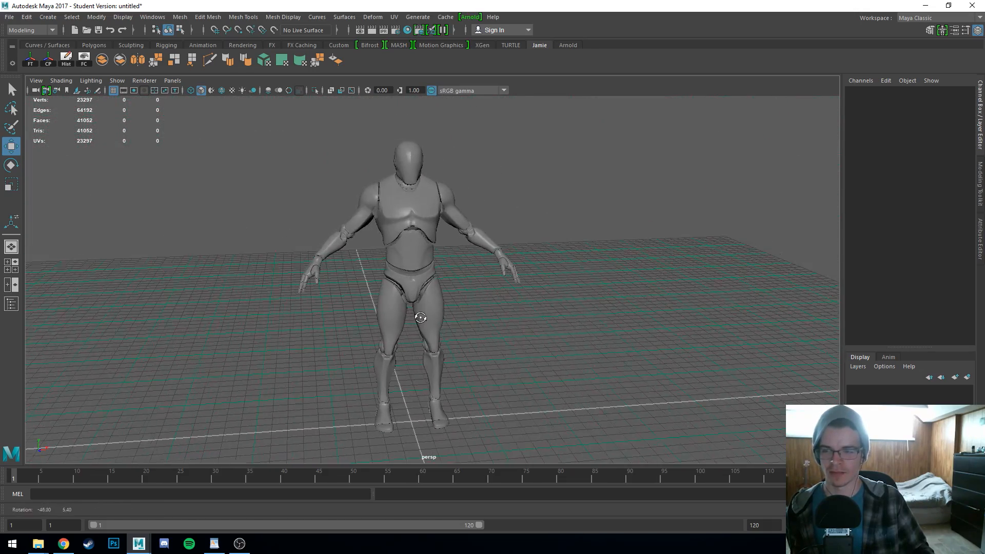
middle_click_drag(423, 312, 479, 315, "alt")
left_click_drag(410, 321, 478, 319, "alt")
middle_click_drag(492, 318, 445, 317, "alt")
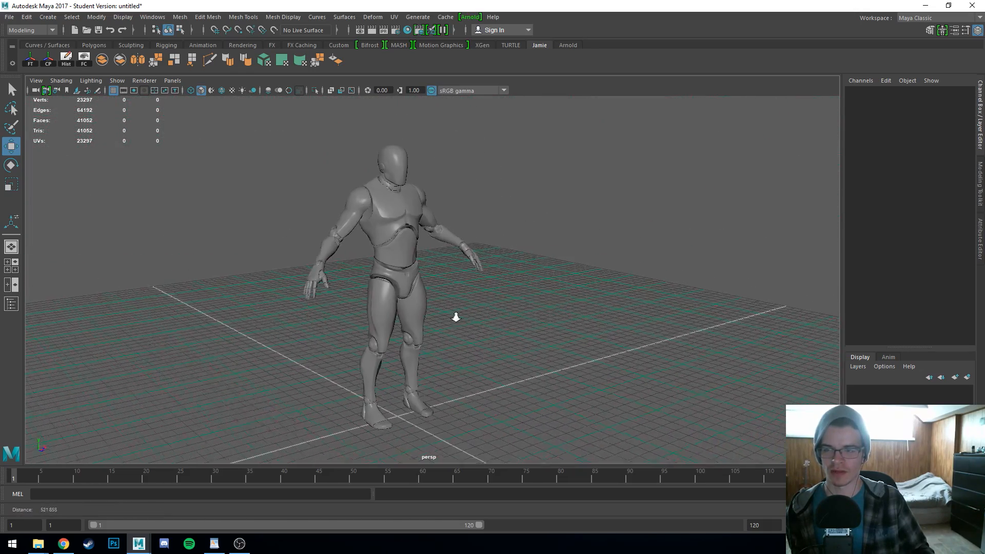
mouse_move(455, 317)
right_mouse_down("alt")
mouse_move(510, 306)
mouse_move(444, 314)
right_mouse_up("alt")
left_click_drag(407, 324, 362, 329, "alt")
middle_click_drag(391, 336, 377, 363, "alt")
left_click_drag(377, 364, 440, 339, "alt")
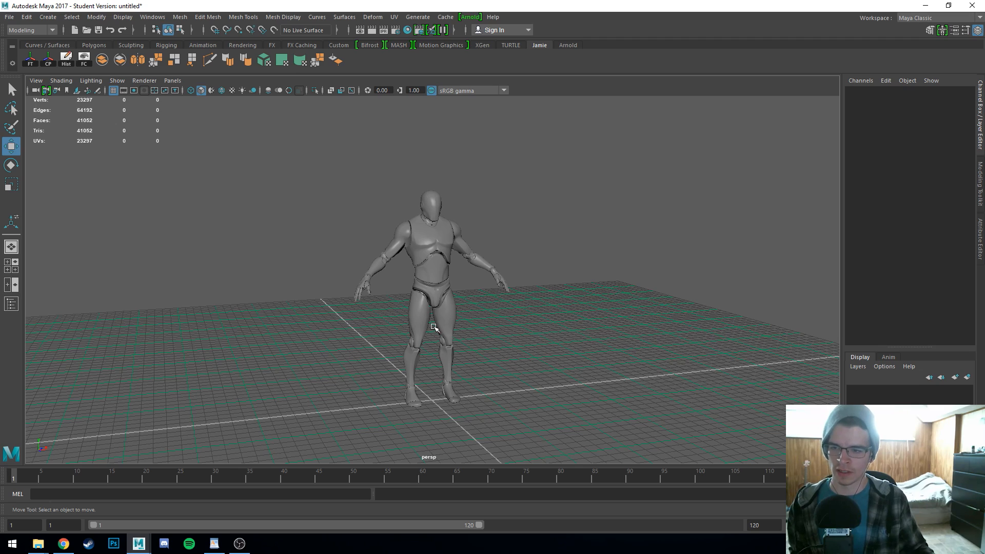
Step: Select the mannequin and examine its move manipulator axes and the view axis indicator around the feet from several angles
left_click(433, 289)
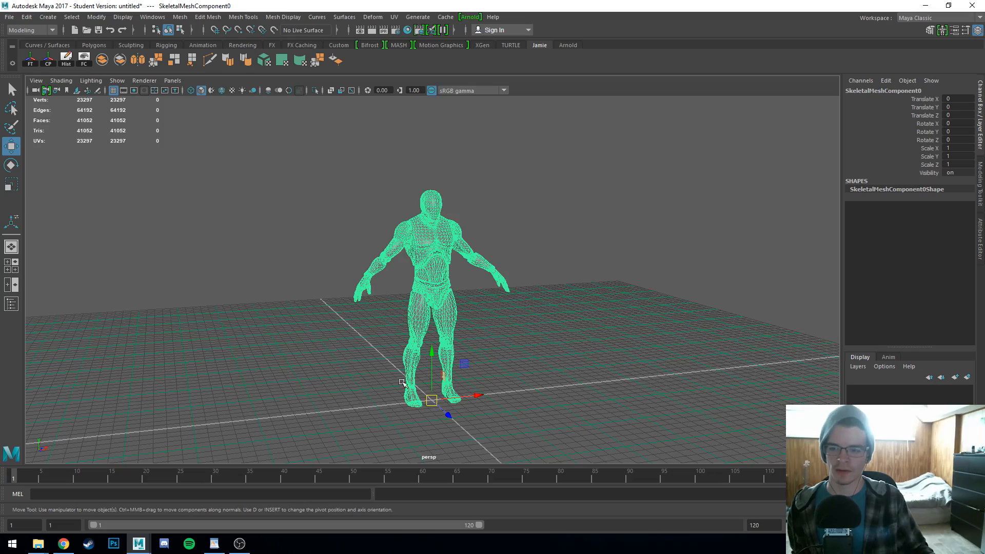
scroll(416, 406, "up", 6)
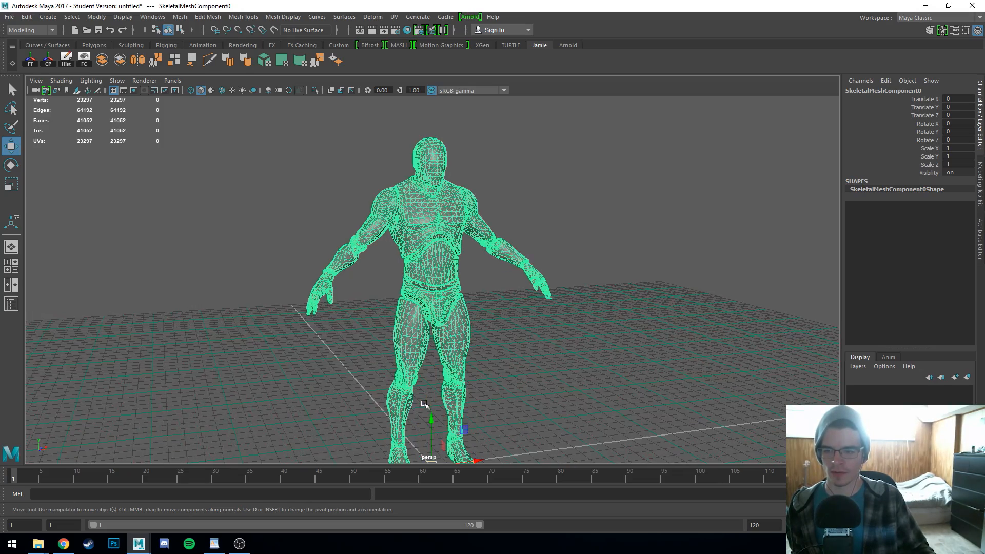
middle_click_drag(412, 406, 425, 142, "alt")
scroll(431, 302, "up", 6)
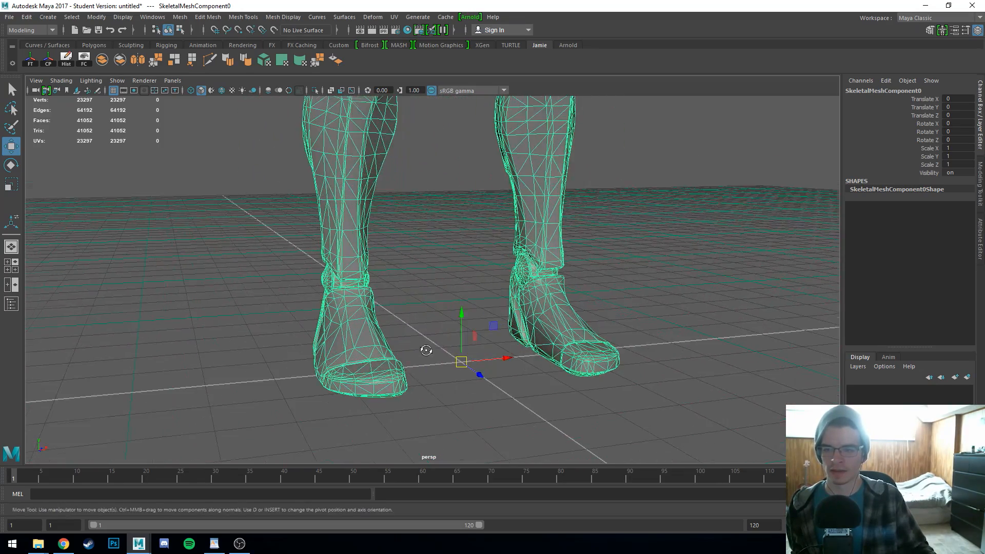
left_click_drag(427, 350, 450, 376, "alt")
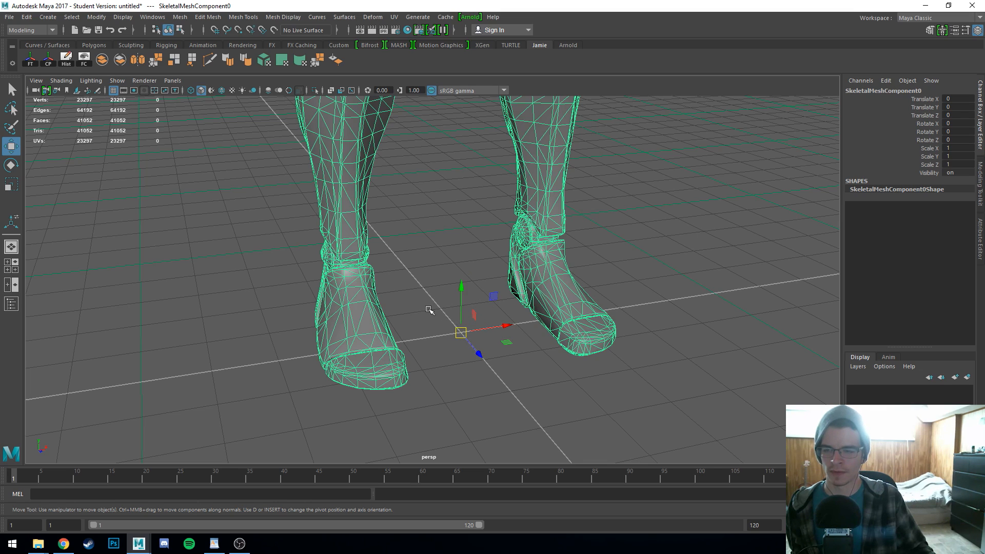
scroll(429, 308, "down", 2)
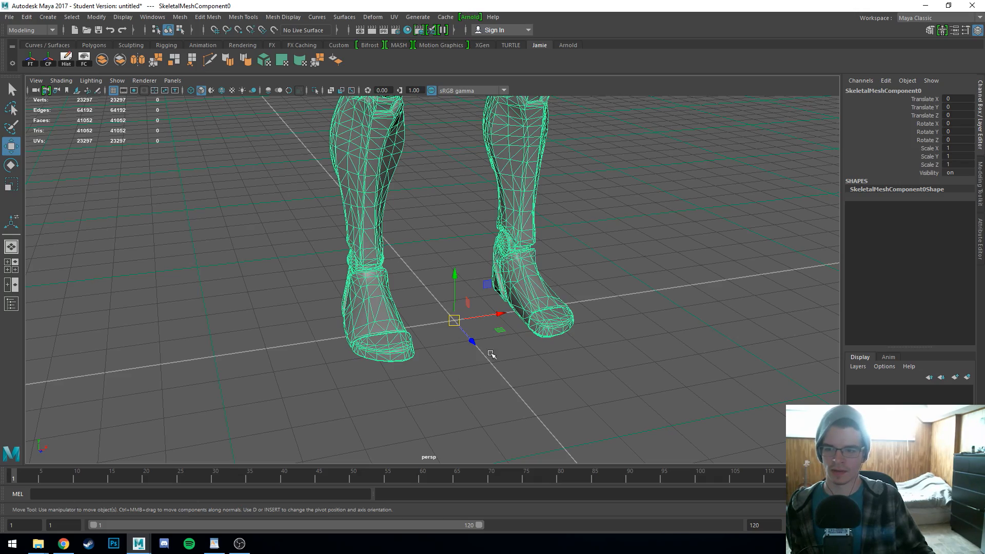
left_click_drag(396, 310, 497, 321, "alt")
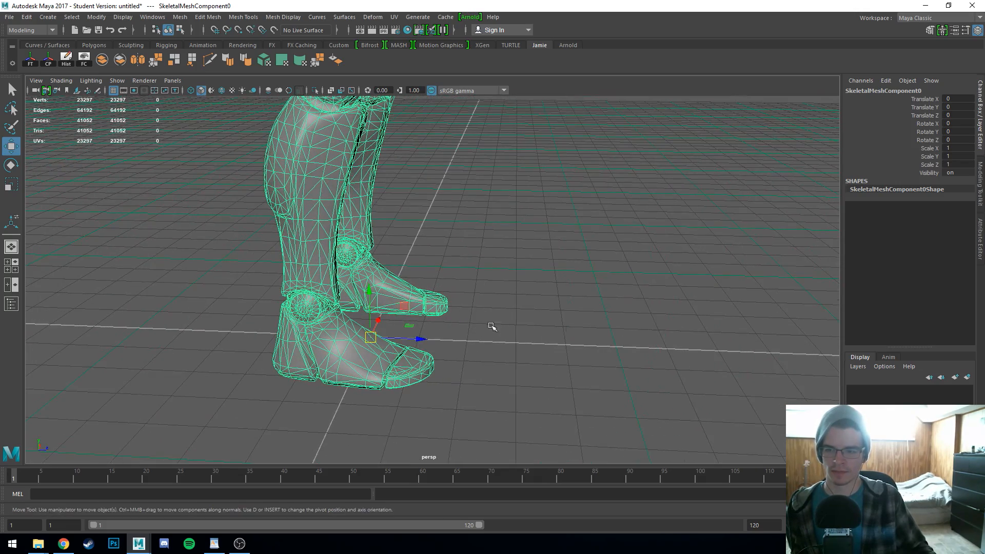
left_click_drag(559, 337, 433, 337, "alt")
left_click_drag(498, 338, 522, 344, "alt")
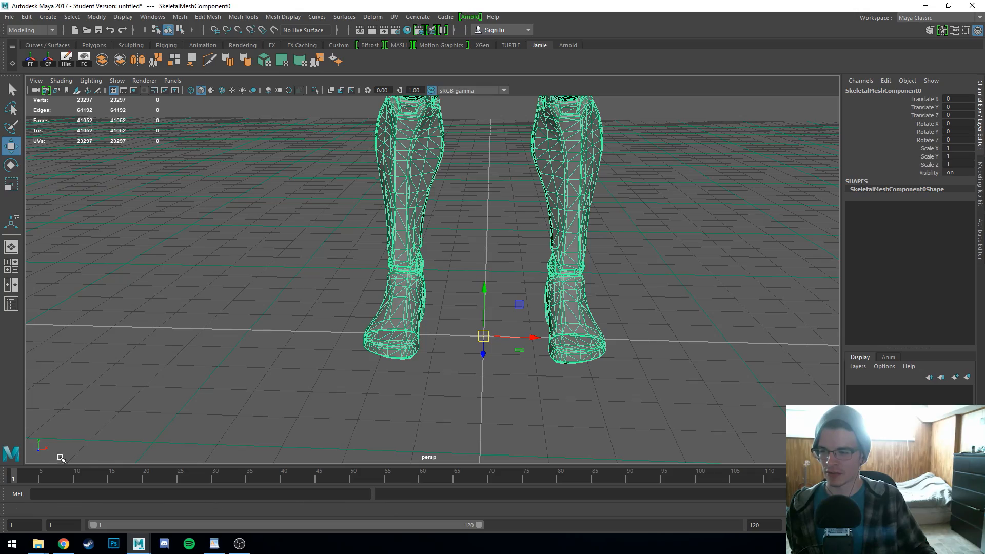
left_click_drag(56, 458, 98, 459, "alt")
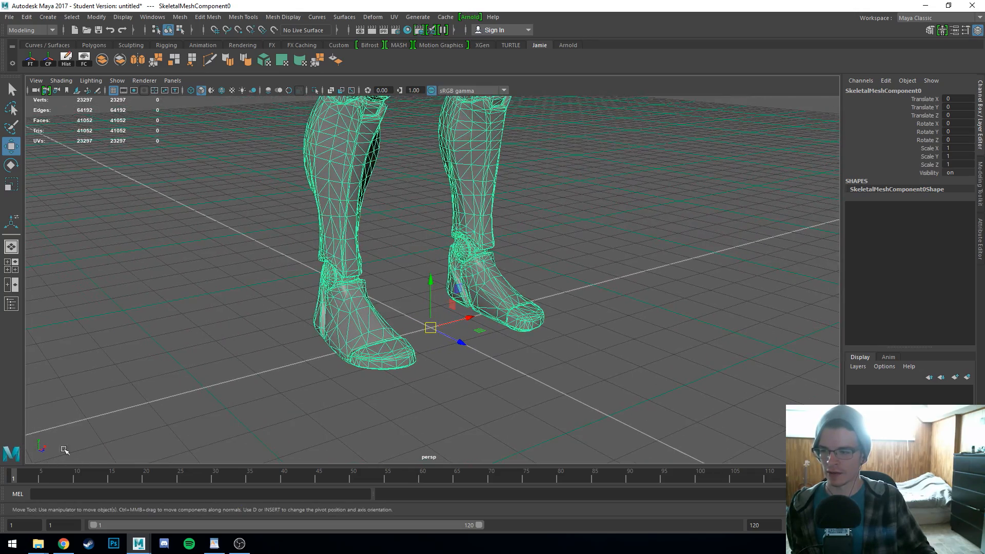
left_click_drag(97, 433, 70, 464, "alt")
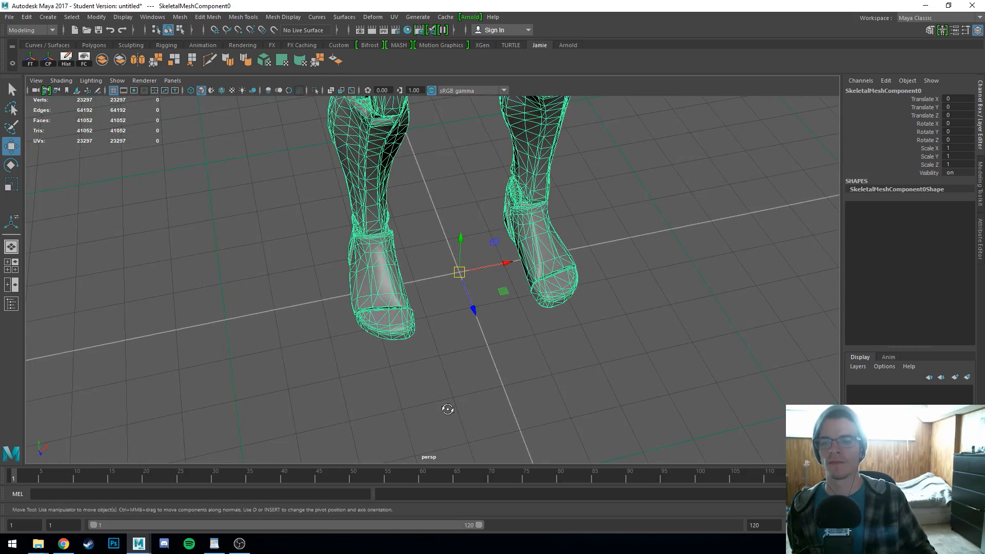
left_click_drag(447, 409, 417, 404, "alt")
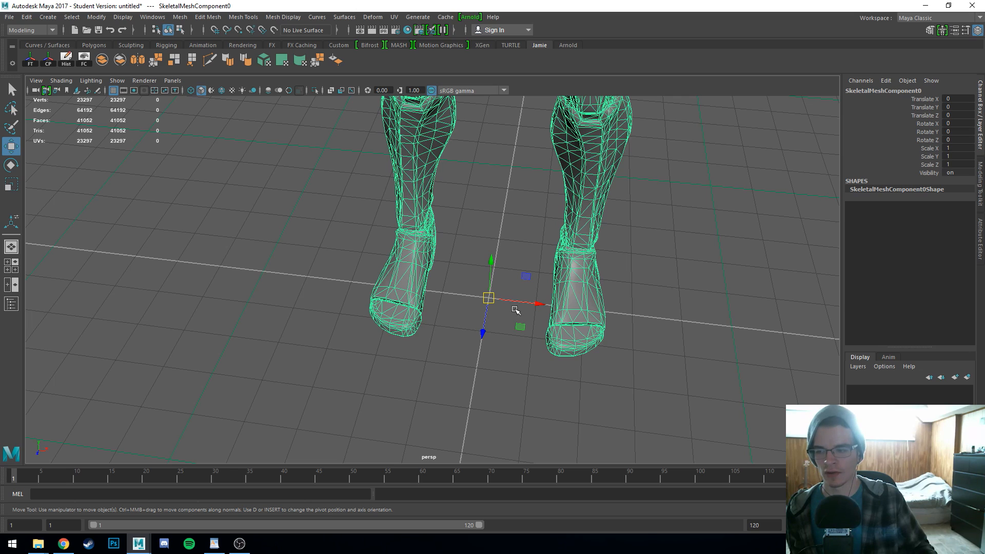
left_click_drag(457, 337, 398, 356, "alt")
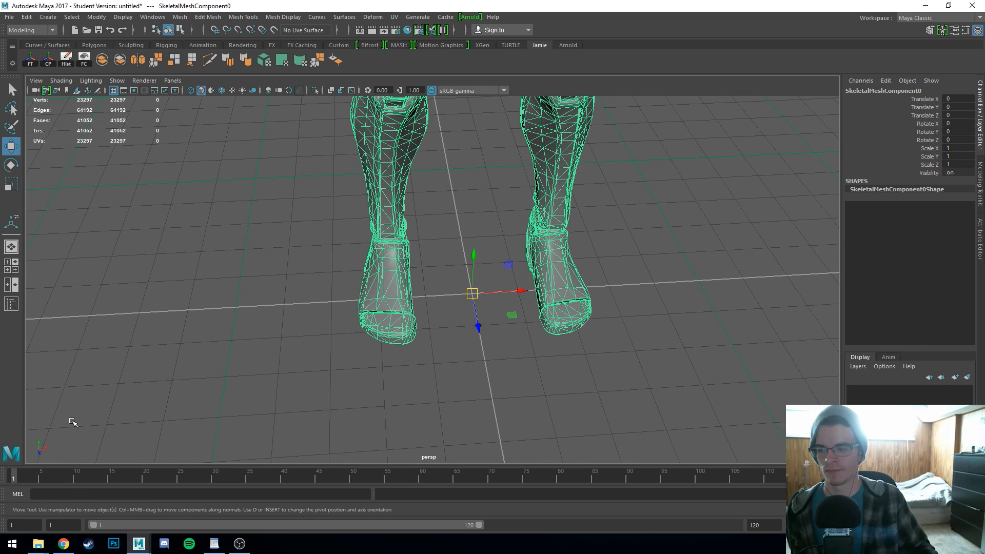
left_click_drag(39, 438, 130, 400, "alt")
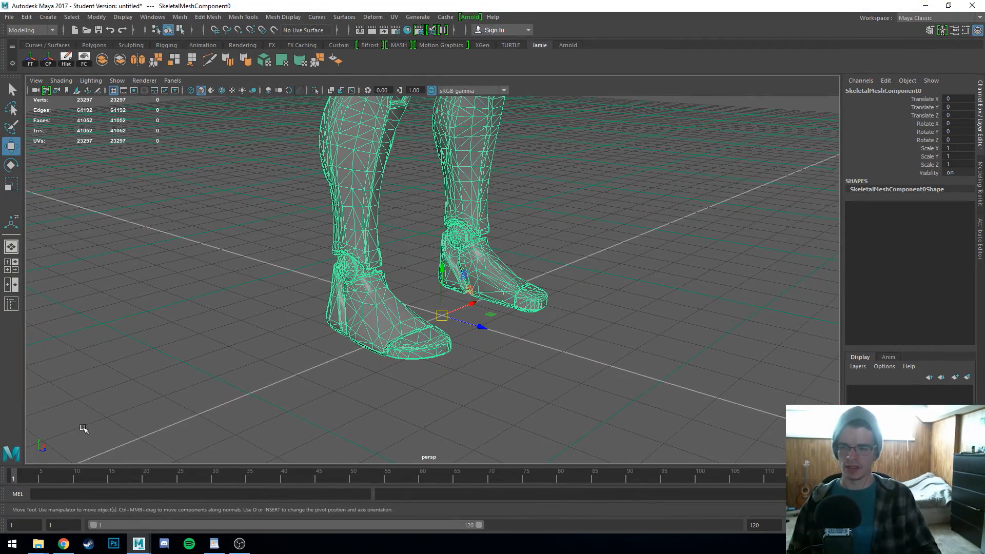
Step: Move the mannequin slightly along the Z axis, ending at a Translate Z of 0.987
scroll(513, 351, "down", 6)
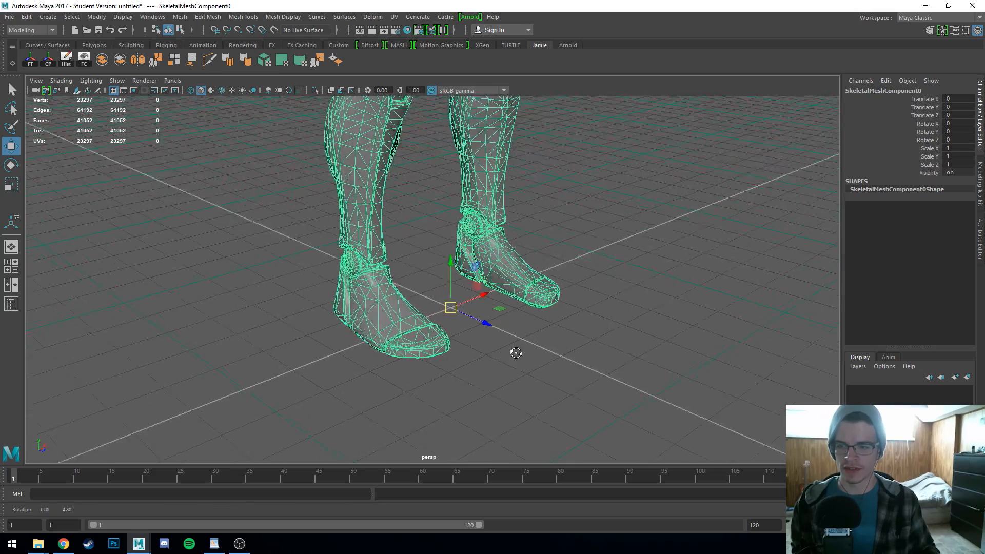
scroll(512, 335, "down", 3)
left_click_drag(568, 326, 518, 366, "alt")
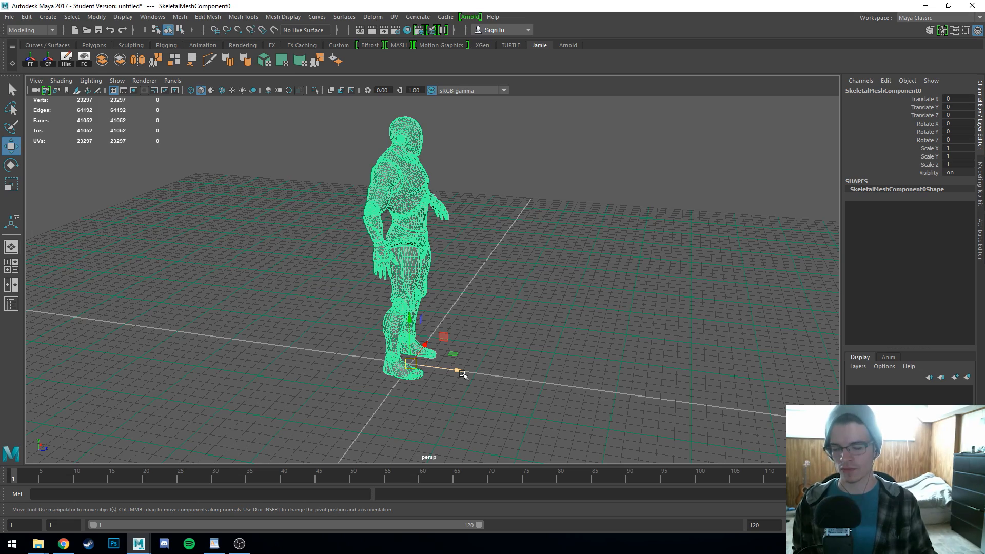
mouse_move(464, 374)
left_mouse_down()
mouse_move(255, 343)
mouse_move(687, 392)
mouse_move(467, 376)
left_mouse_up()
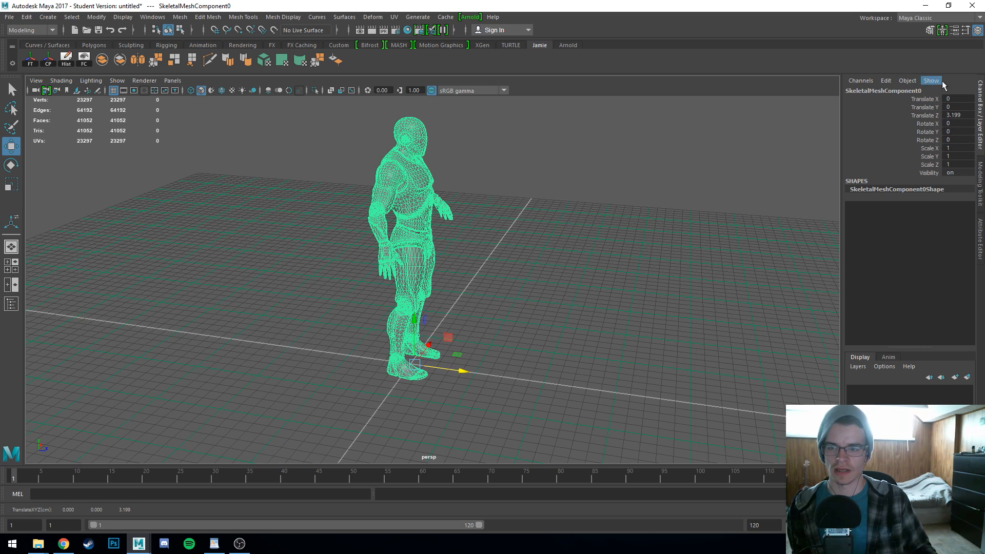
mouse_move(465, 371)
left_mouse_down()
mouse_move(295, 345)
mouse_move(449, 367)
left_mouse_up()
left_click_drag(562, 376, 460, 380)
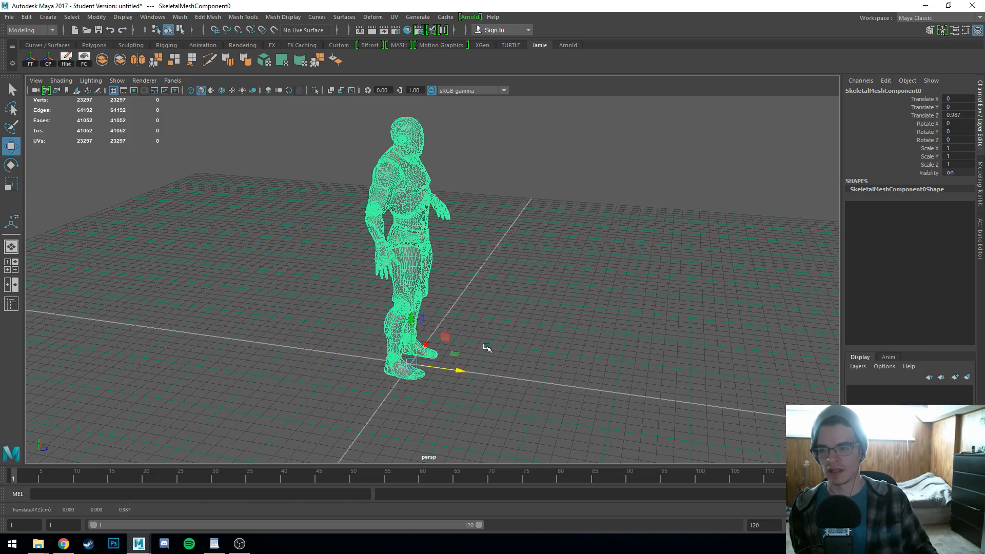
Step: Move the mannequin across the grid in the X and Z directions to about Translate X 314 and Translate Z -77
left_click_drag(494, 334, 420, 365, "alt")
right_click_drag(421, 366, 334, 367, "alt")
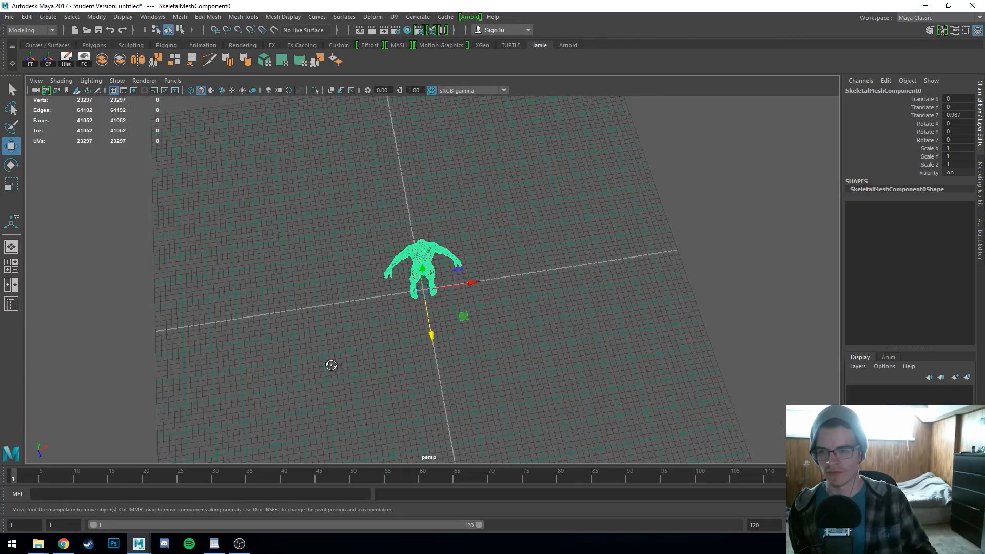
left_click_drag(330, 364, 319, 385, "alt")
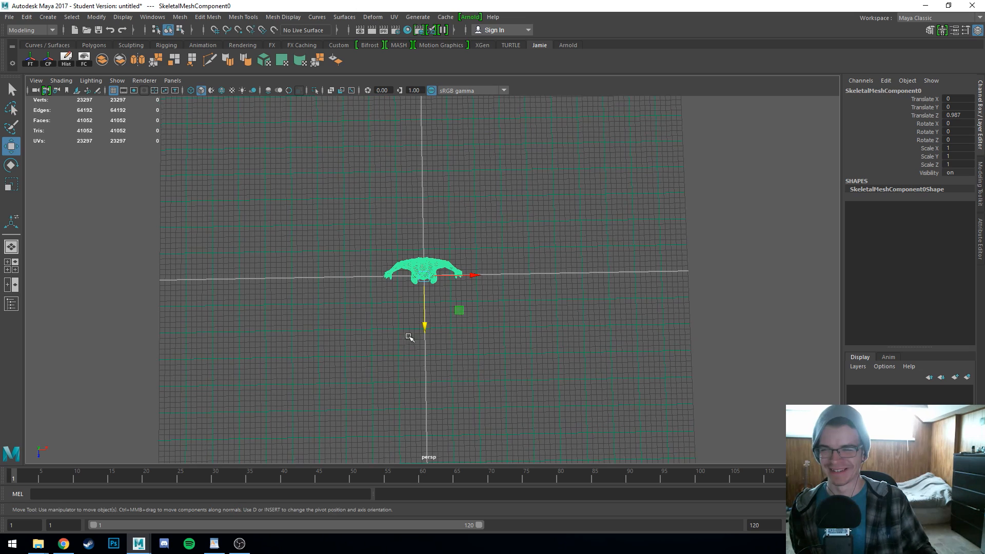
left_click_drag(426, 330, 627, 222)
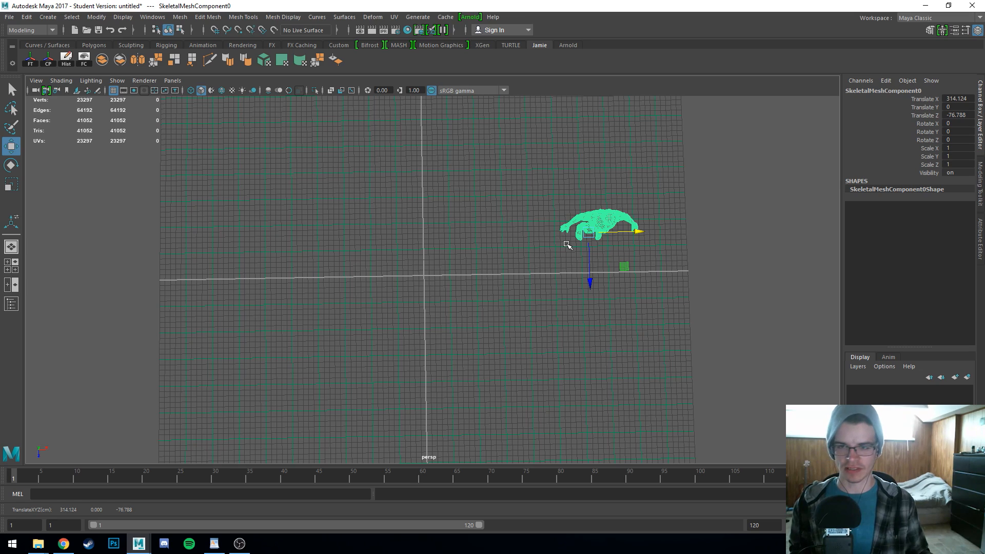
Step: Undo all the moves made to the mannequin
key("ctrl+z")
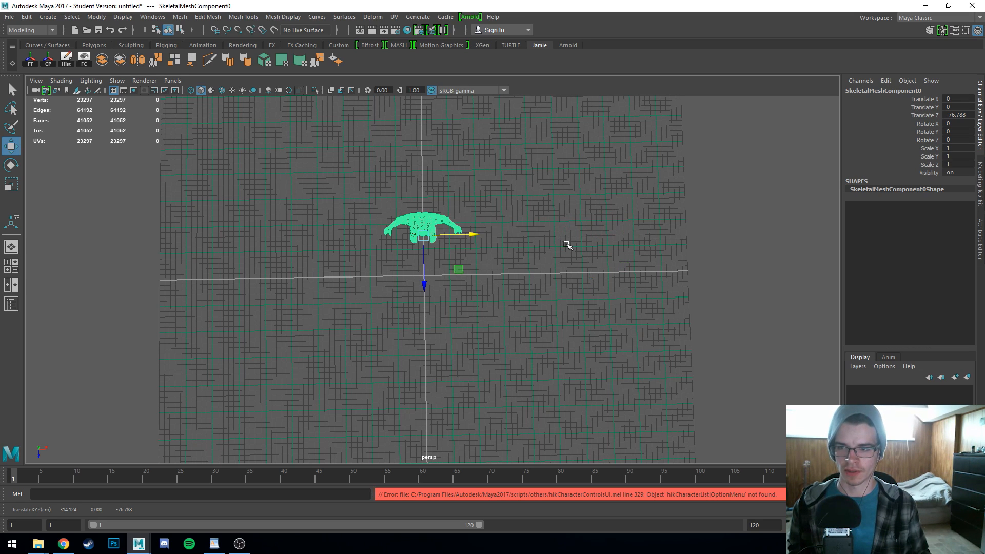
key("ctrl+z")
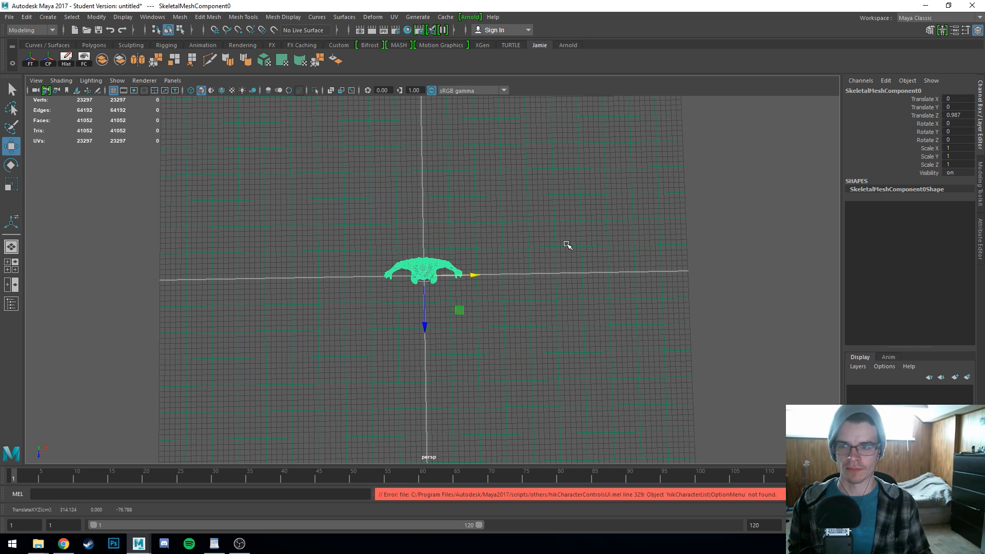
key("ctrl+z")
key("ctrl+z")
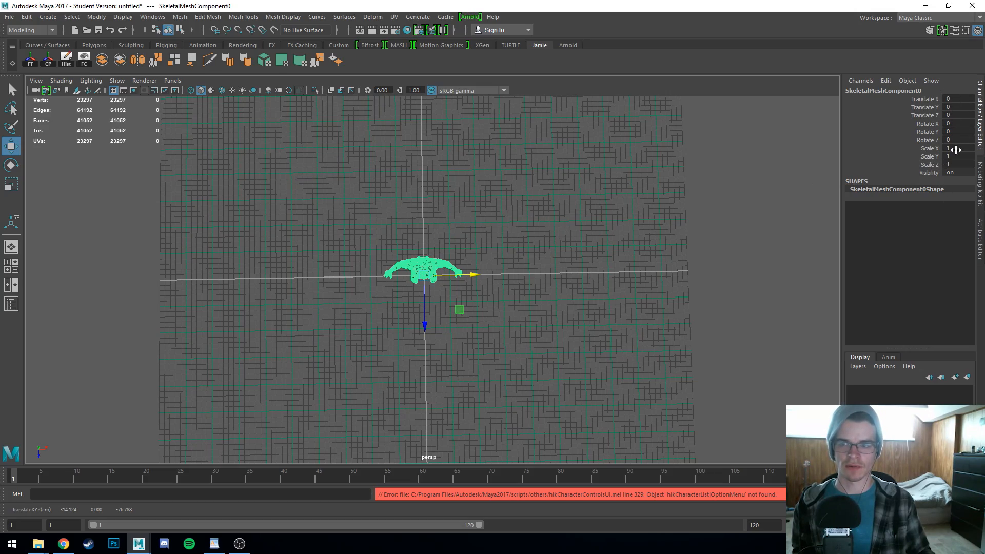
Step: Reselect the mannequin and rotate it about the Y axis to about -47 degrees, followed by a free rotation on several axes
left_click_drag(583, 325, 420, 262, "alt")
left_click(550, 313)
left_click(436, 264)
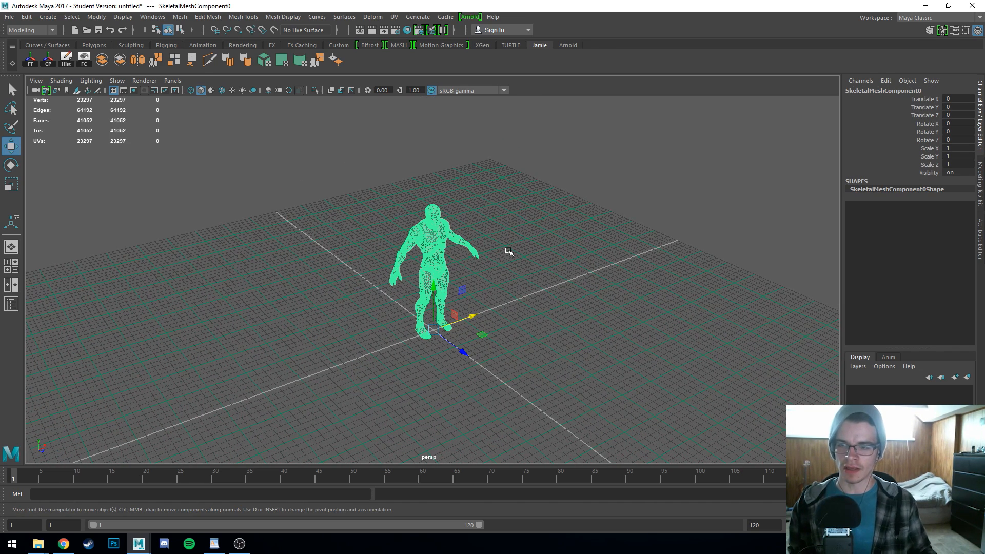
key("e")
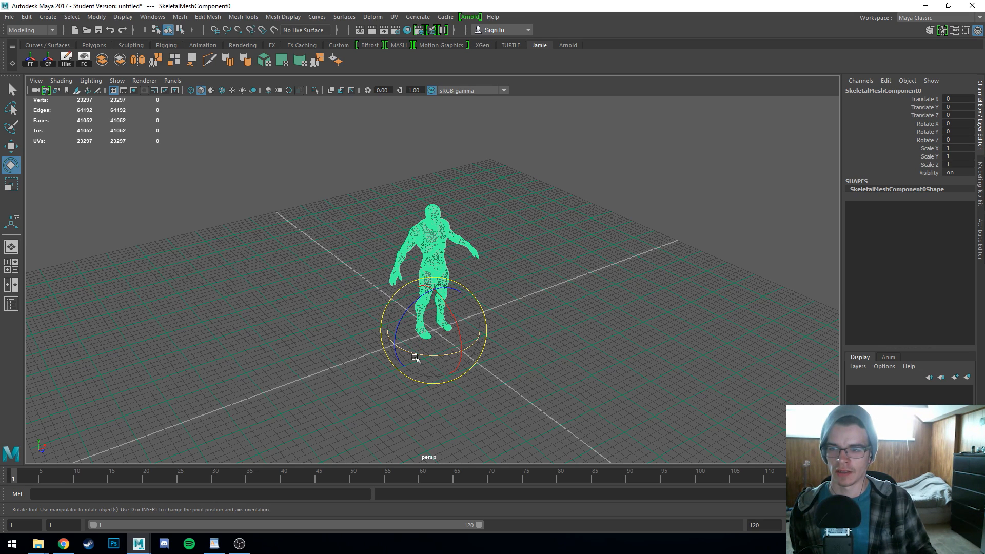
left_click_drag(410, 353, 378, 342)
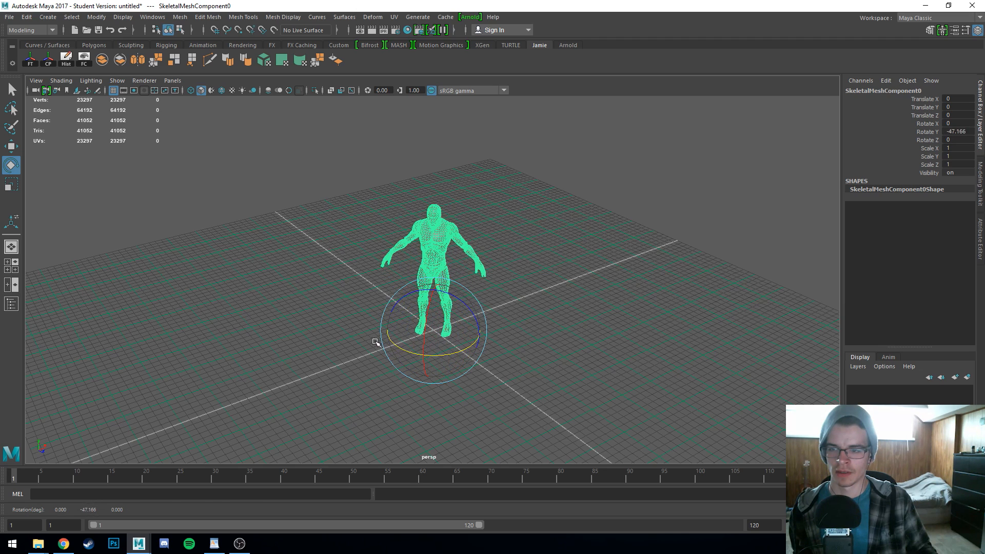
left_click_drag(426, 307, 442, 336)
Step: Undo the rotations made to the mannequin
key("ctrl+z")
key("ctrl+z")
key("ctrl+z")
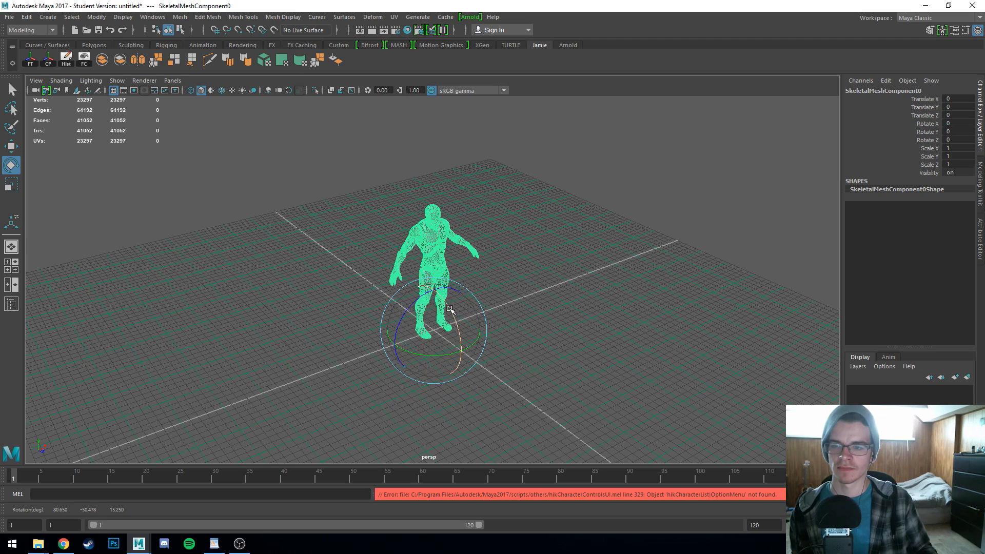
Step: Rotate the mannequin about the X axis to about 2.8 degrees, then deselect it and select it again
left_click(450, 309)
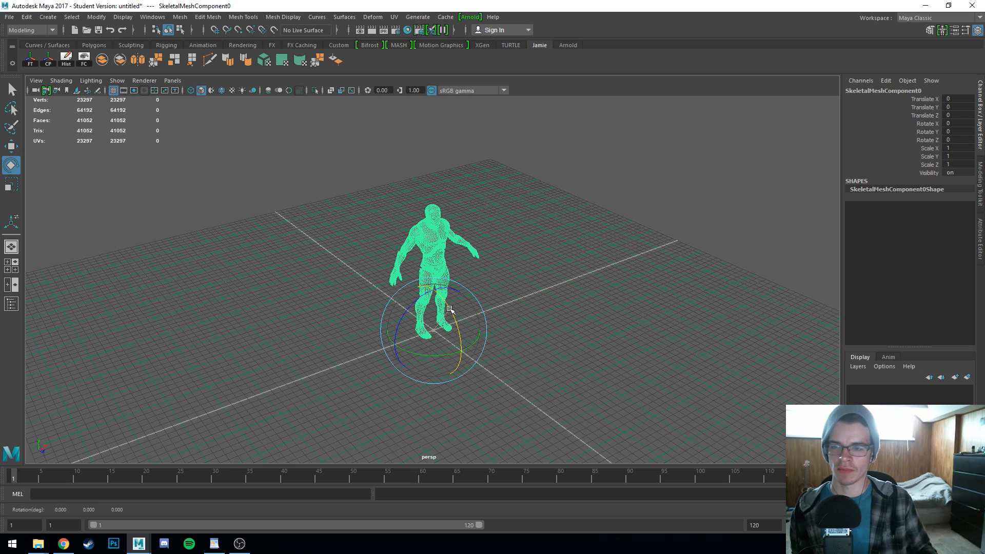
mouse_move(449, 308)
left_mouse_down()
mouse_move(475, 364)
mouse_move(445, 314)
left_mouse_up()
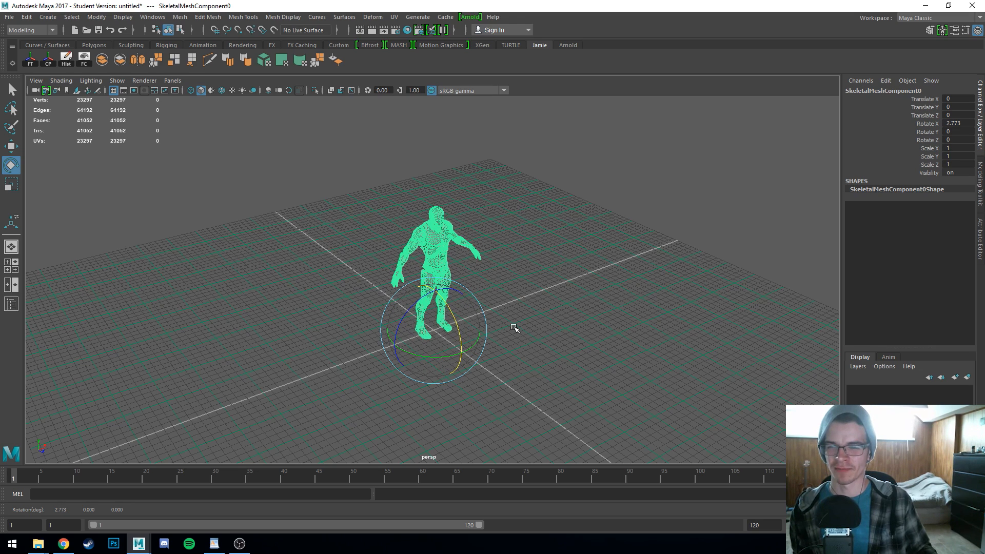
left_click(559, 345)
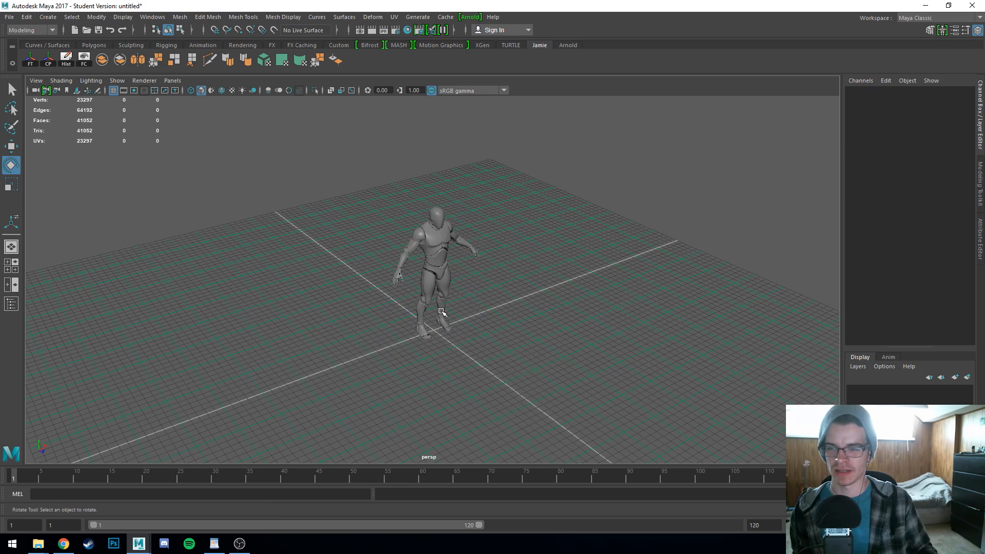
left_click(434, 303)
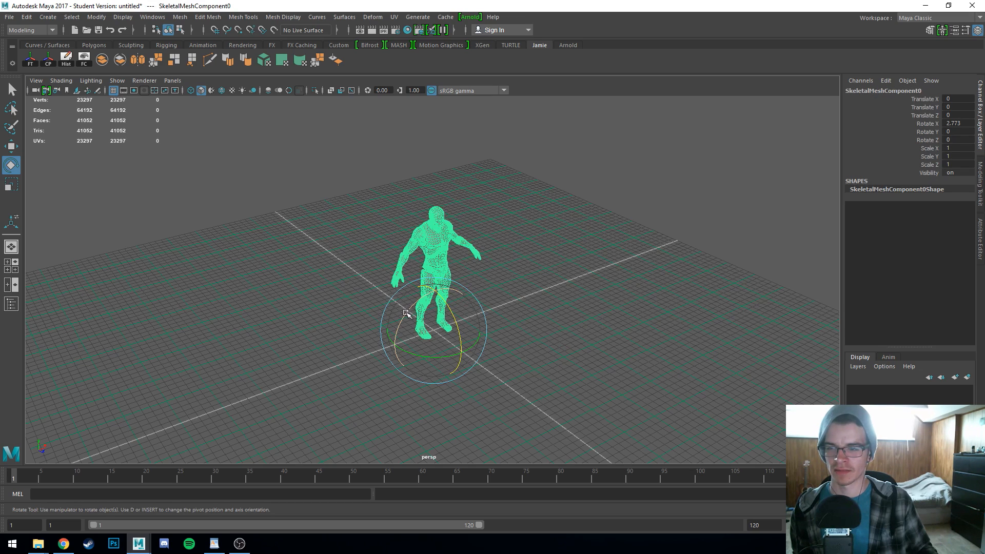
Step: Rotate the mannequin on the individual axis rings to about X -4.9 and Y -12 degrees, then rotate it freely
left_click(400, 328)
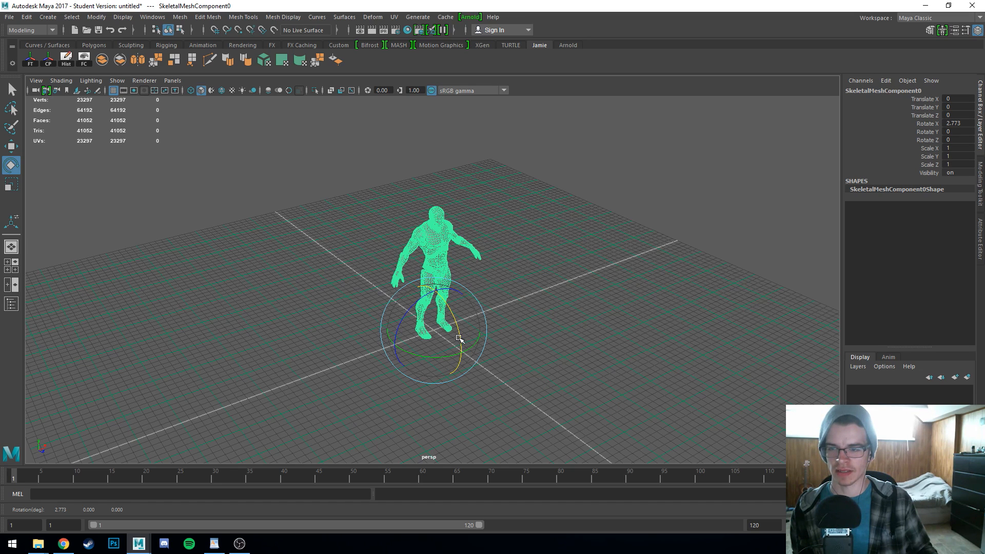
left_click_drag(458, 335, 402, 354)
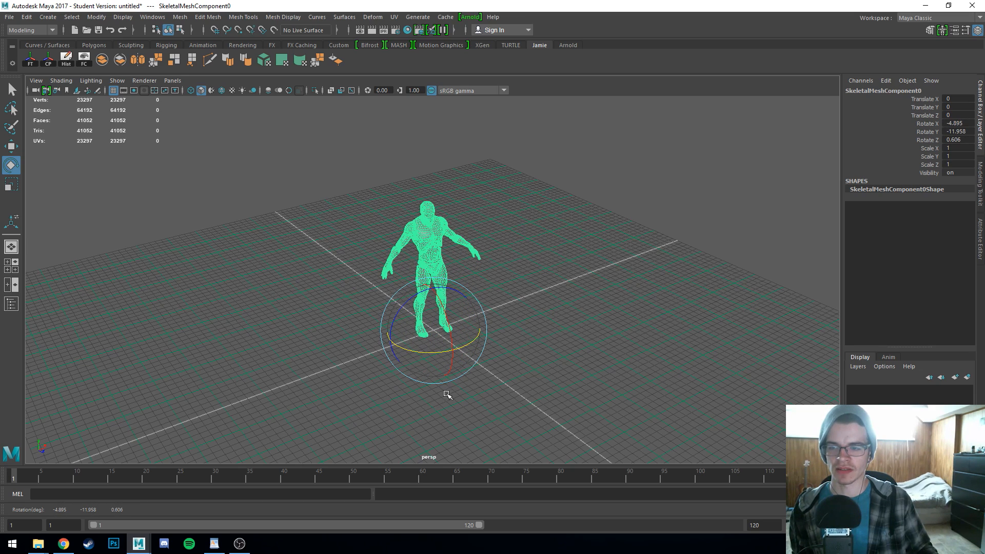
mouse_move(427, 314)
left_mouse_down()
mouse_move(436, 328)
mouse_move(480, 344)
mouse_move(439, 282)
mouse_move(389, 340)
mouse_move(442, 382)
mouse_move(481, 341)
mouse_move(421, 325)
mouse_move(431, 319)
left_mouse_up()
Step: Undo all the rotations made to the mannequin
key("ctrl+z")
key("ctrl+z")
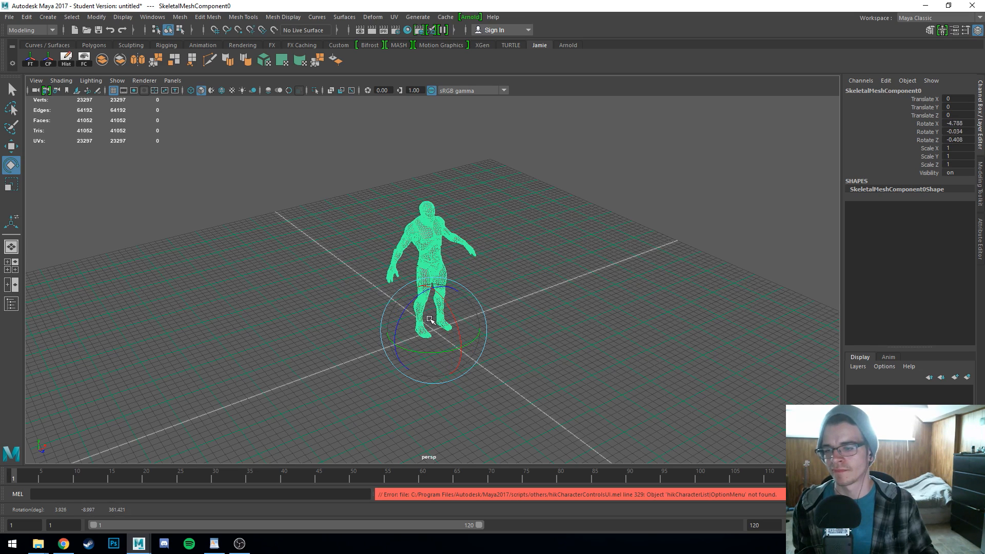
key("ctrl+z")
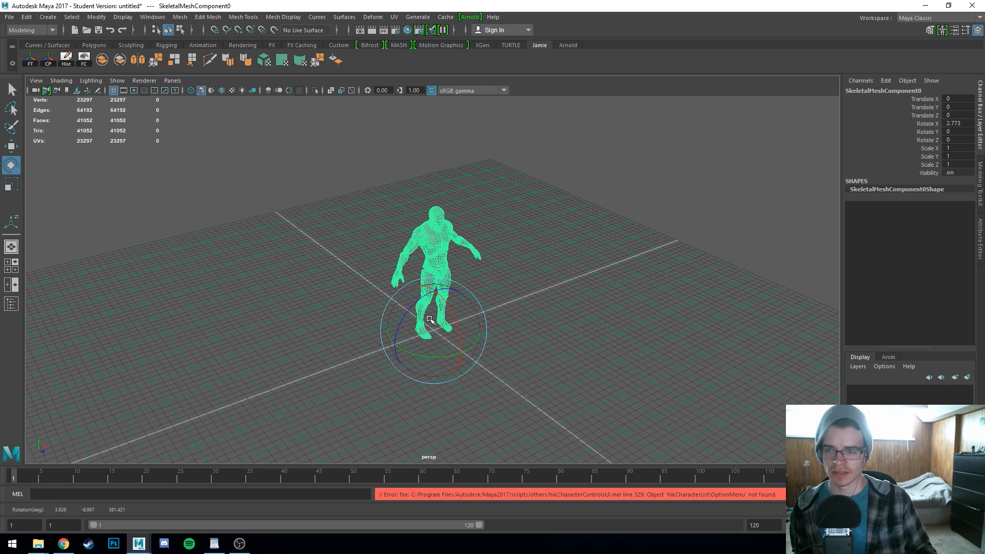
key("ctrl+z")
left_click(432, 286)
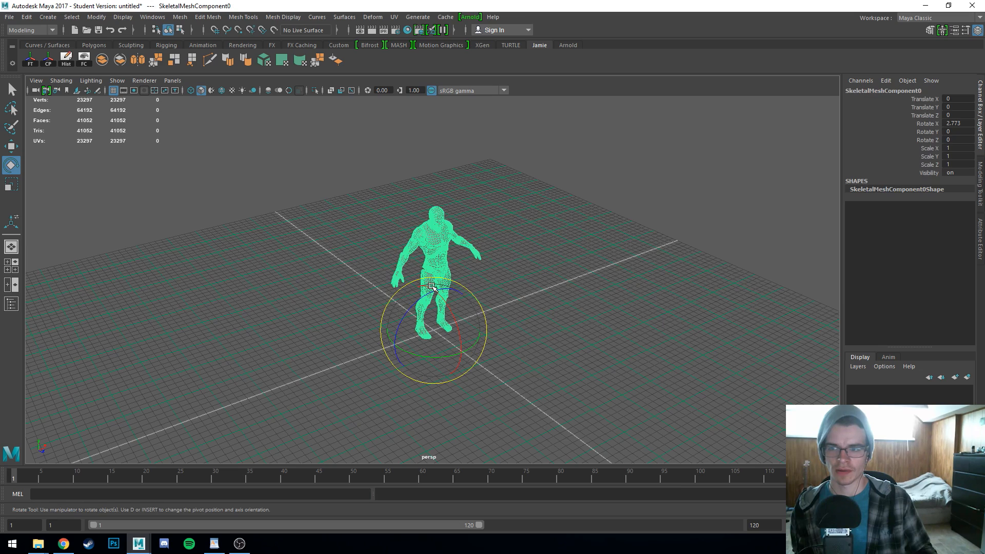
key("ctrl+z")
key("ctrl+z")
key("ctrl+z")
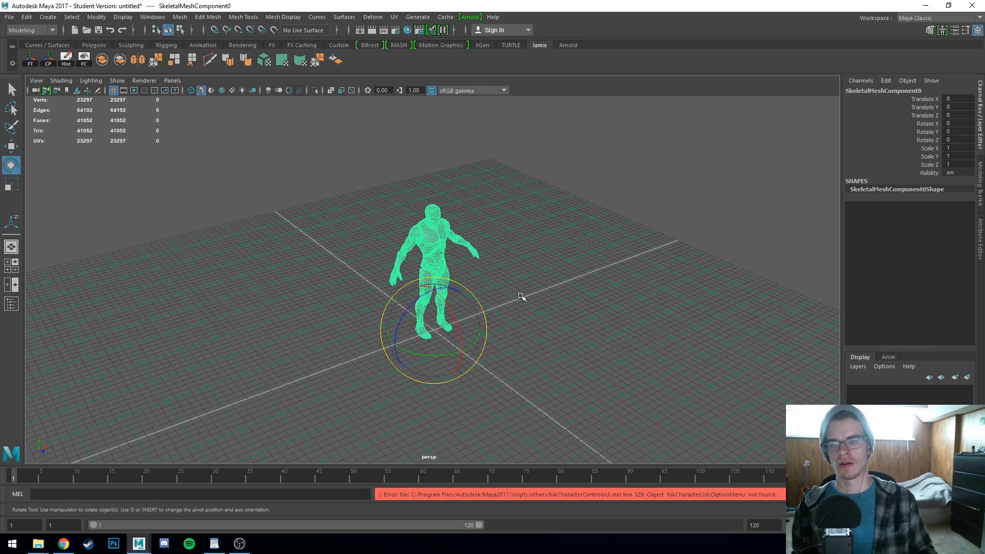
Step: Stretch the mannequin along the Z axis with the Scale tool
key("r")
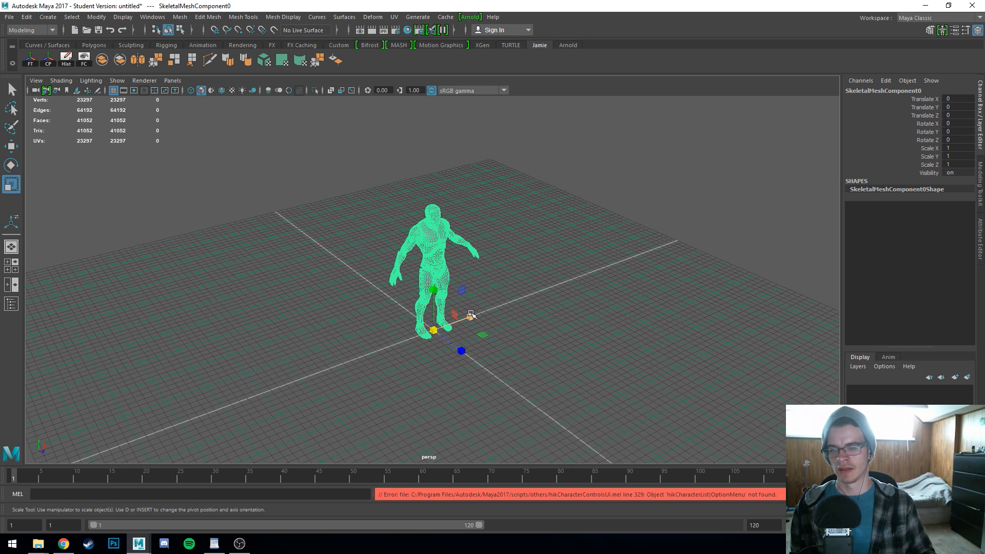
left_click_drag(516, 355, 399, 296, "alt")
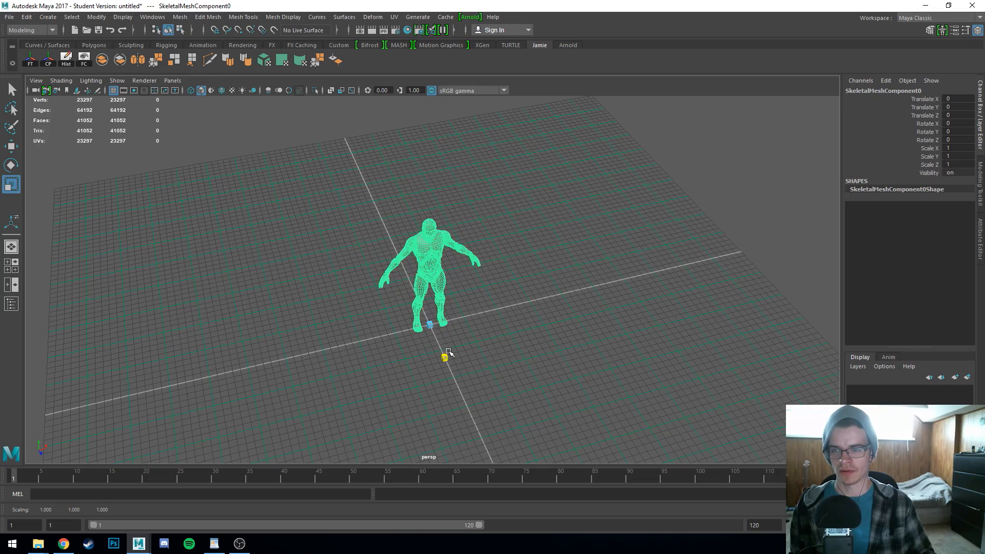
left_click_drag(507, 445, 506, 445)
left_click_drag(384, 396, 480, 359, "alt")
scroll(545, 291, "up", 4)
left_click_drag(546, 292, 528, 318, "alt")
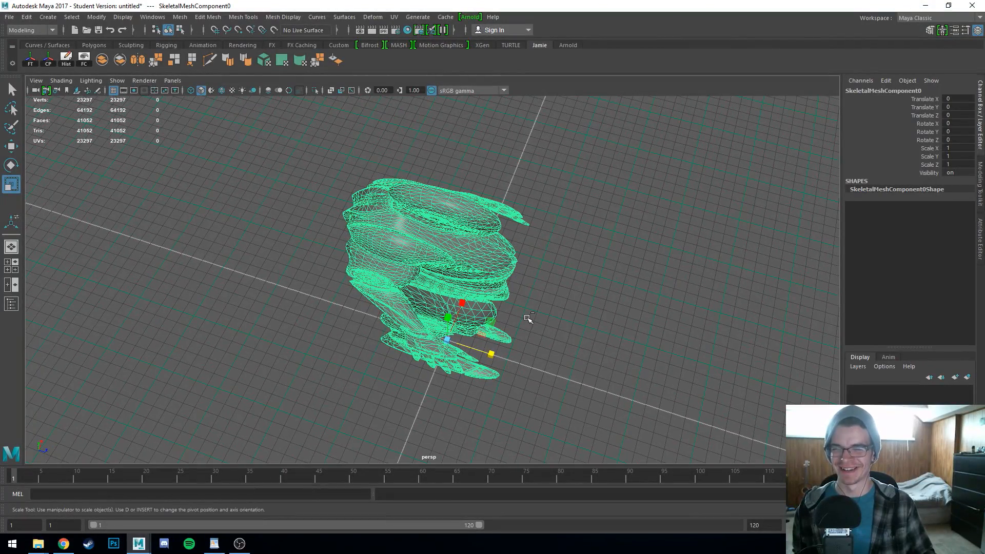
Step: Undo the Z-axis stretch, then try stretching the mannequin along the X axis and undo that too
key("ctrl+z")
mouse_move(500, 352)
left_mouse_down("alt")
mouse_move(495, 359)
mouse_move(471, 338)
mouse_move(628, 255)
mouse_move(476, 312)
mouse_move(468, 330)
mouse_move(501, 310)
mouse_move(435, 303)
mouse_move(501, 290)
mouse_move(466, 317)
mouse_move(478, 329)
mouse_move(451, 341)
mouse_move(454, 328)
mouse_move(461, 382)
mouse_move(459, 337)
mouse_move(469, 361)
mouse_move(390, 370)
mouse_move(807, 403)
mouse_move(492, 287)
mouse_move(759, 381)
mouse_move(492, 337)
mouse_move(392, 395)
mouse_move(694, 342)
mouse_move(165, 439)
mouse_move(842, 290)
left_mouse_up("alt")
key("ctrl+z")
key("ctrl+z")
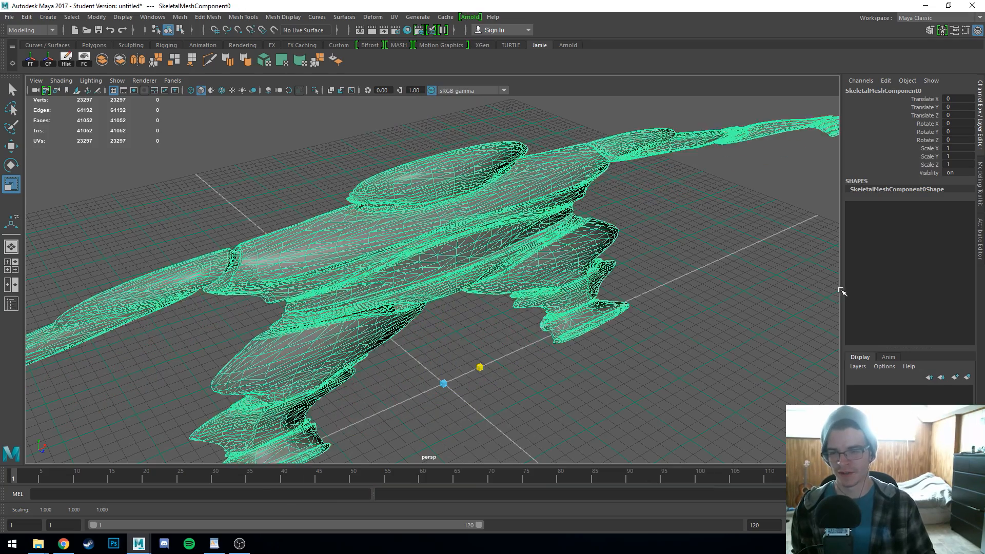
key("ctrl+z")
Step: Try one more scaling of the mannequin and undo it to restore its original proportions
mouse_move(513, 371)
left_mouse_down()
mouse_move(492, 383)
mouse_move(534, 378)
mouse_move(525, 383)
left_mouse_up()
key("ctrl+z")
key("ctrl+z")
Step: Activate the Move tool on the mannequin and make the Z-axis handle of its manipulator active
key("w")
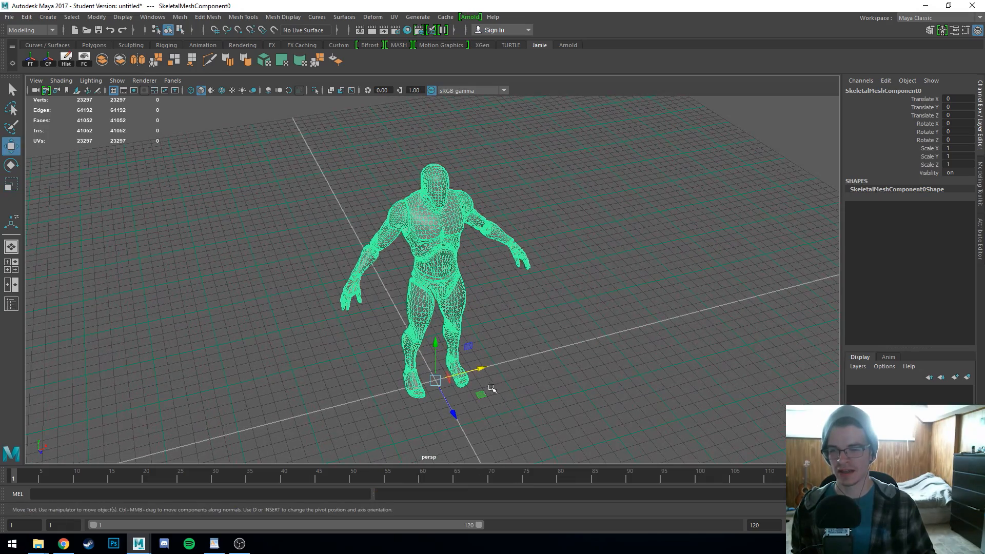
left_click_drag(536, 333, 524, 359, "alt")
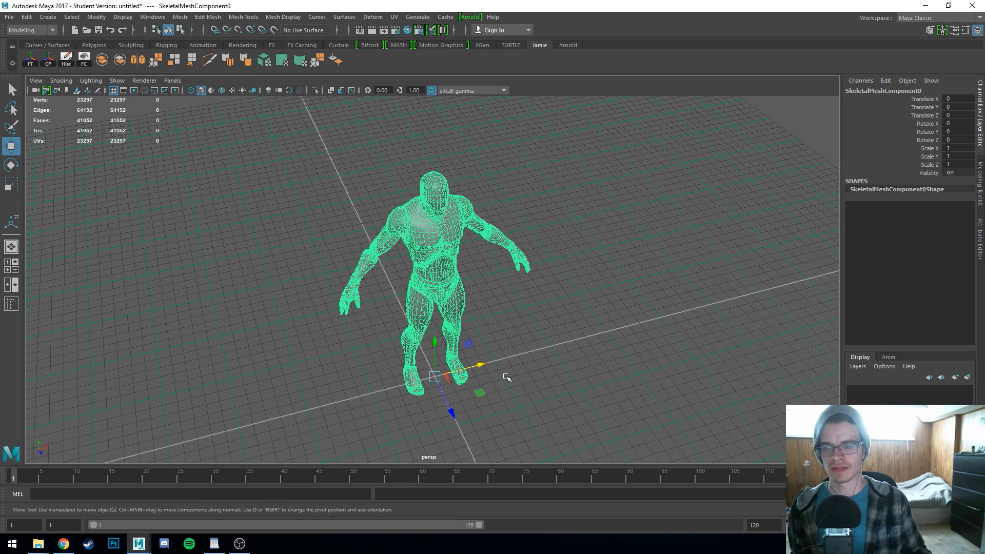
left_click_drag(507, 378, 488, 321, "alt")
scroll(510, 373, "up", 3)
scroll(488, 321, "up", 2)
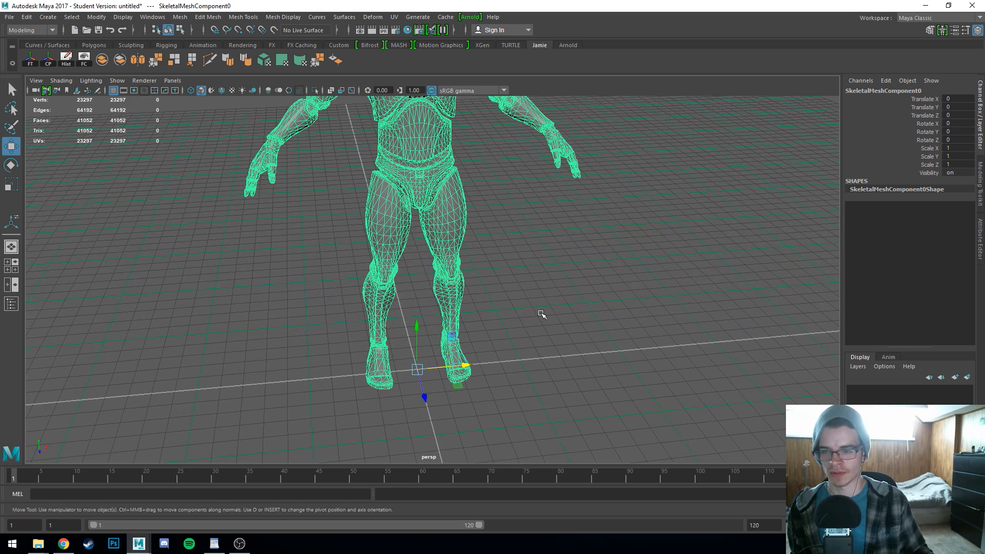
left_click(424, 399)
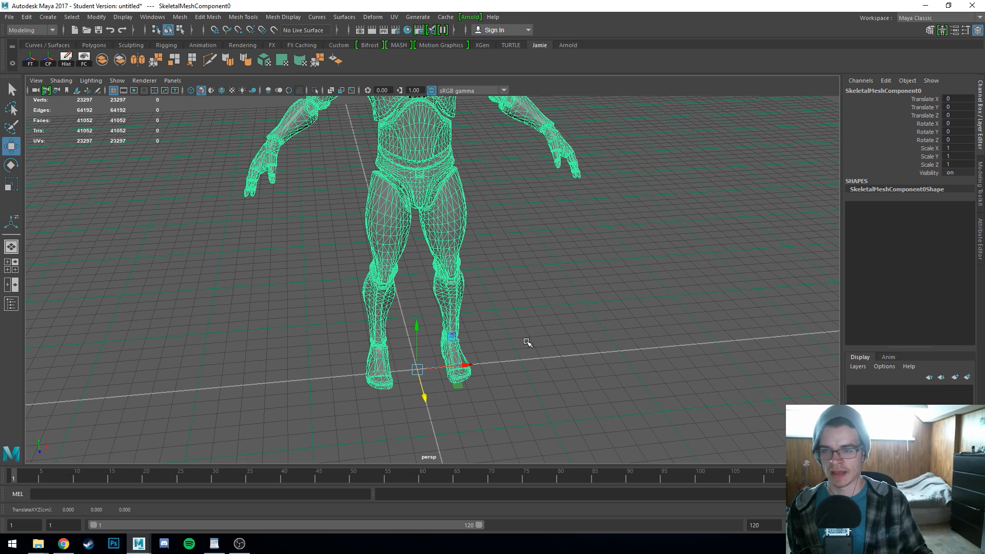
left_click_drag(528, 342, 542, 342, "alt")
scroll(448, 334, "down", 3)
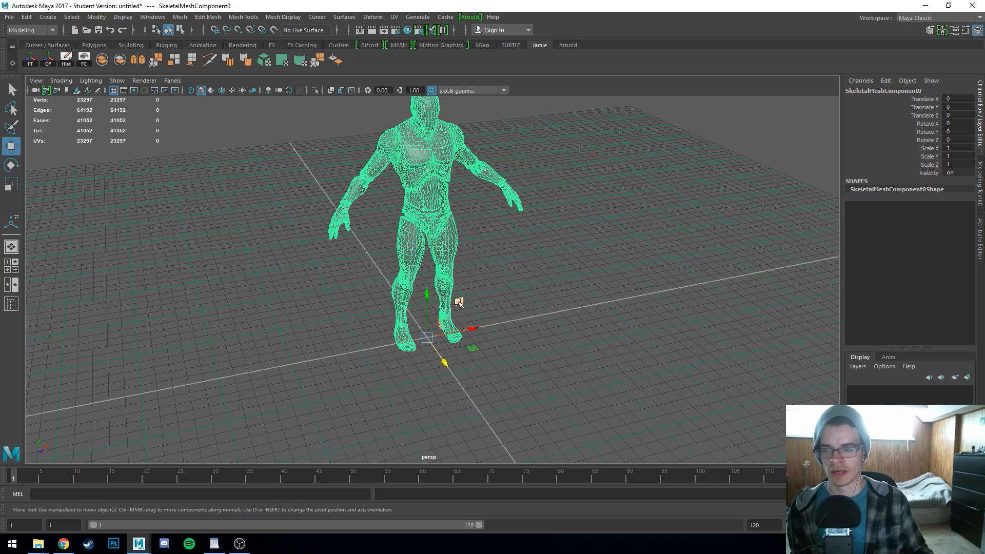
Step: Try the Move manipulator's XY plane handle on the mannequin, then activate its Z-axis and X-axis handles in turn
left_click_drag(459, 304, 499, 308)
scroll(467, 317, "up", 2)
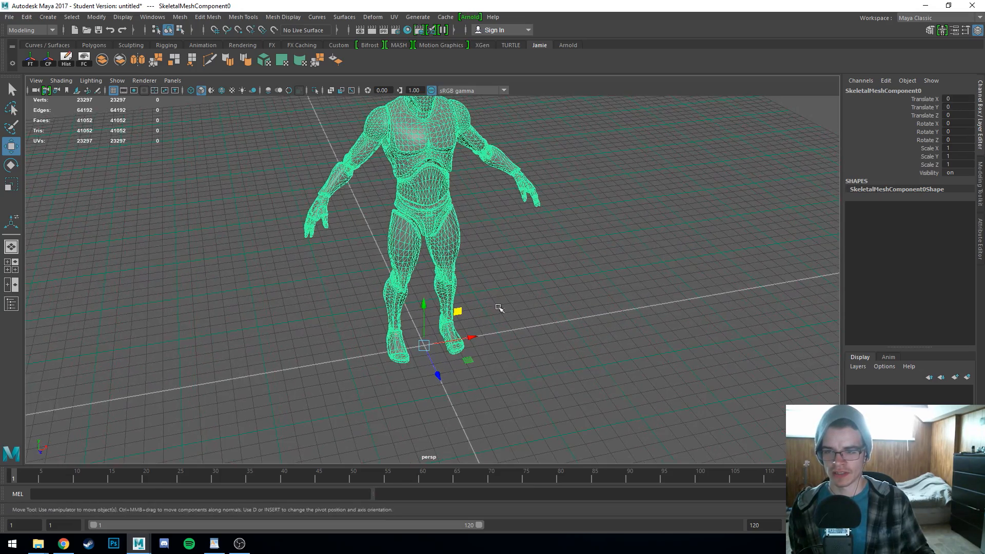
left_click_drag(446, 398, 457, 401, "alt")
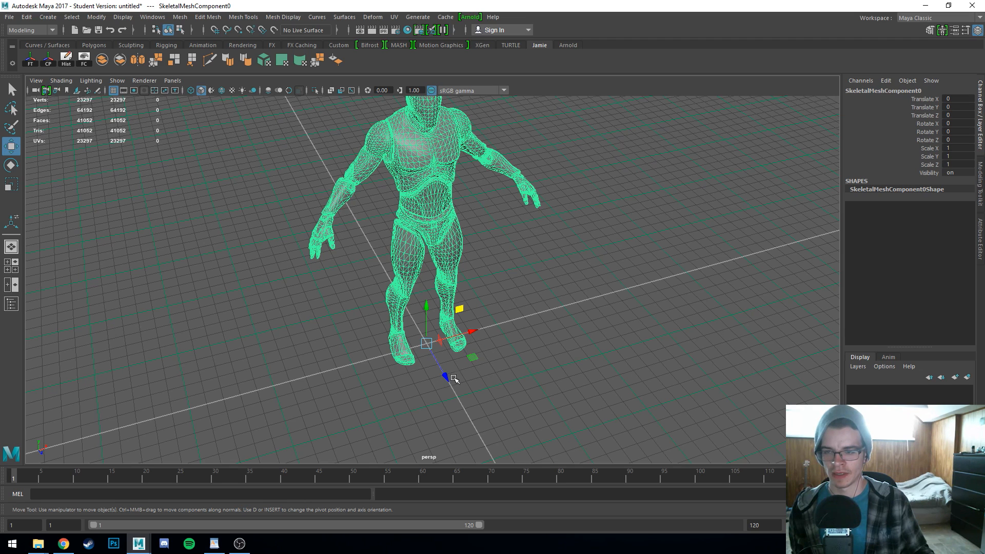
left_click_drag(440, 396, 439, 400, "alt")
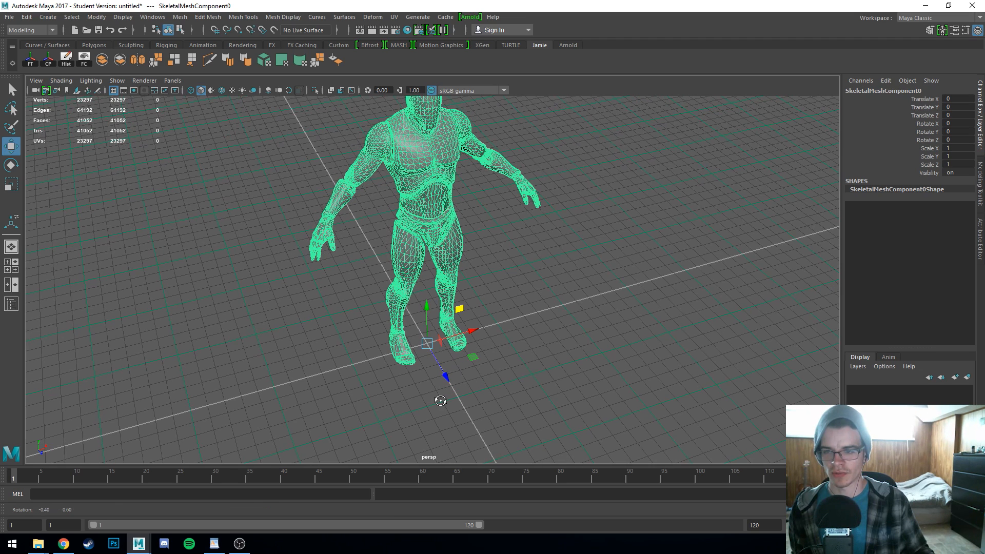
left_click(446, 375)
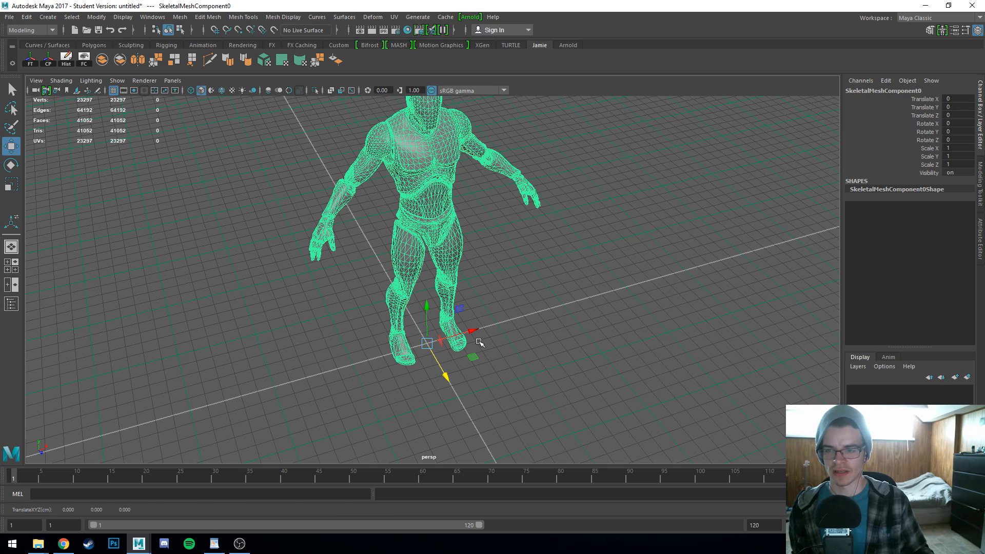
left_click(467, 330)
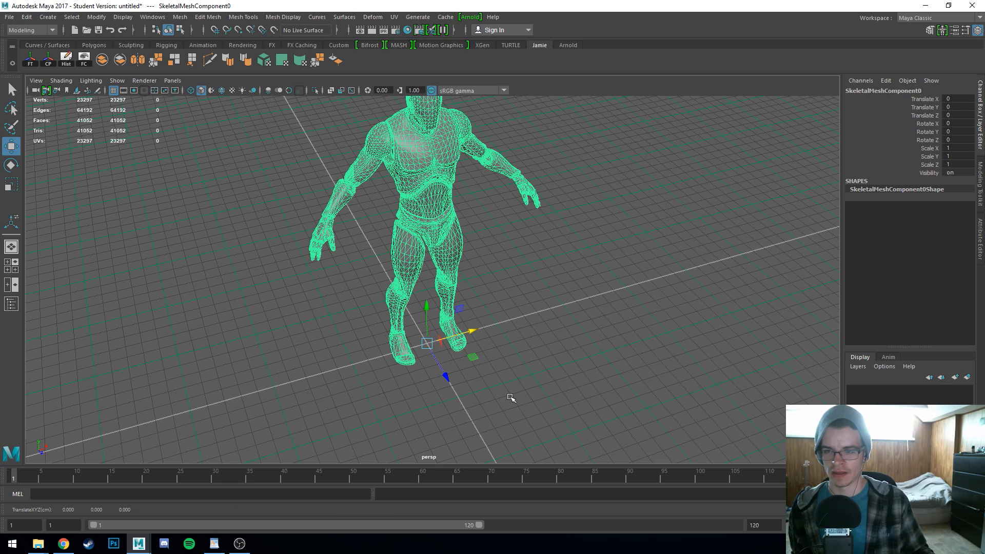
Step: Move the mannequin in the XZ plane to about Translate X -121 and Translate Z -203, then move it back toward the origin
left_click_drag(477, 359, 218, 224)
left_click_drag(288, 346, 232, 285, "alt")
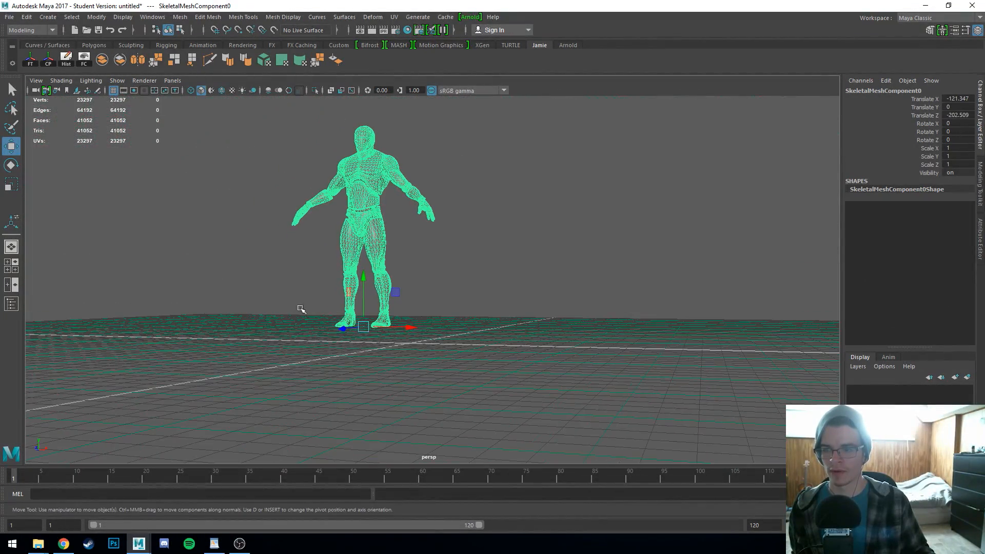
left_click_drag(305, 374, 290, 345, "alt")
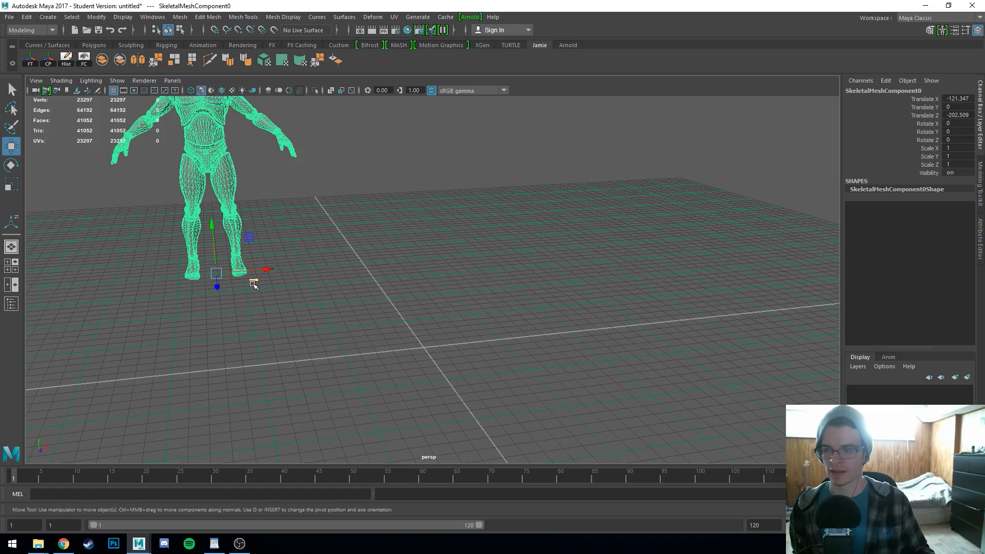
left_click_drag(253, 279, 507, 401)
Step: Undo the XZ plane moves, then try moving the mannequin in the XY plane and undo that as well
key("ctrl+z")
key("ctrl+z")
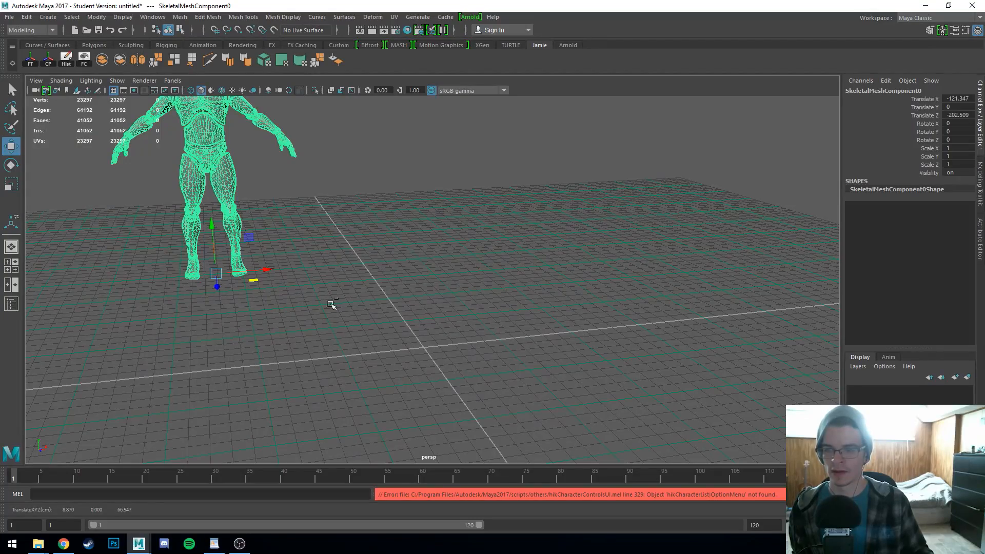
key("ctrl+z")
left_click_drag(458, 312, 474, 271)
left_click_drag(301, 303, 330, 323, "alt")
key("ctrl+z")
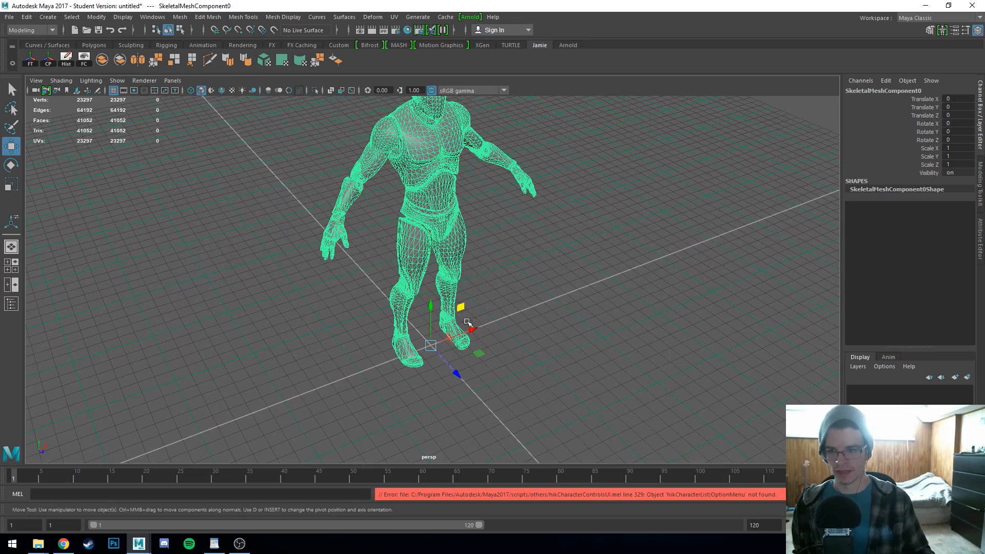
Step: Move the mannequin in the YZ plane to about Translate Y 46 and Translate Z 7
left_click_drag(503, 345, 371, 308, "alt")
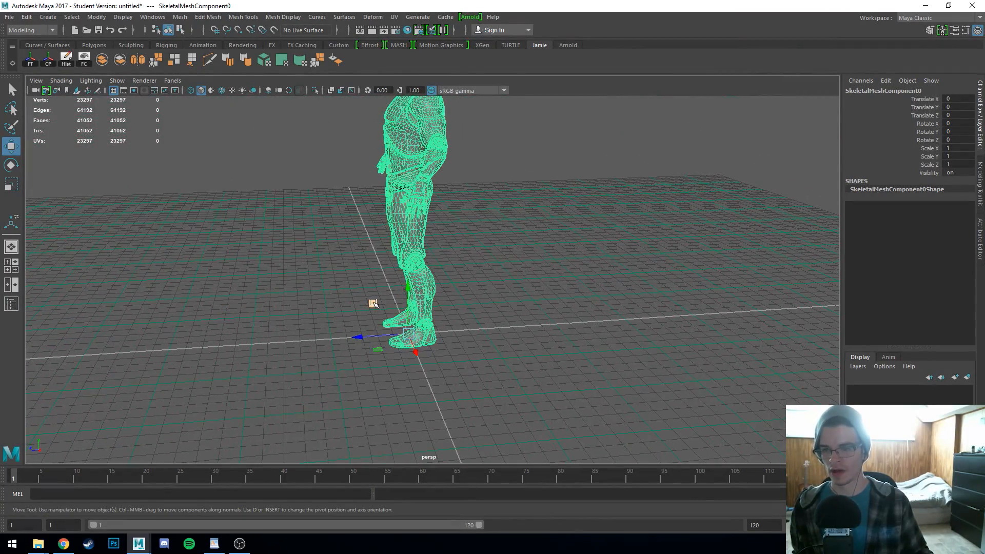
middle_click_drag(373, 303, 264, 290)
left_click_drag(264, 290, 310, 312, "alt")
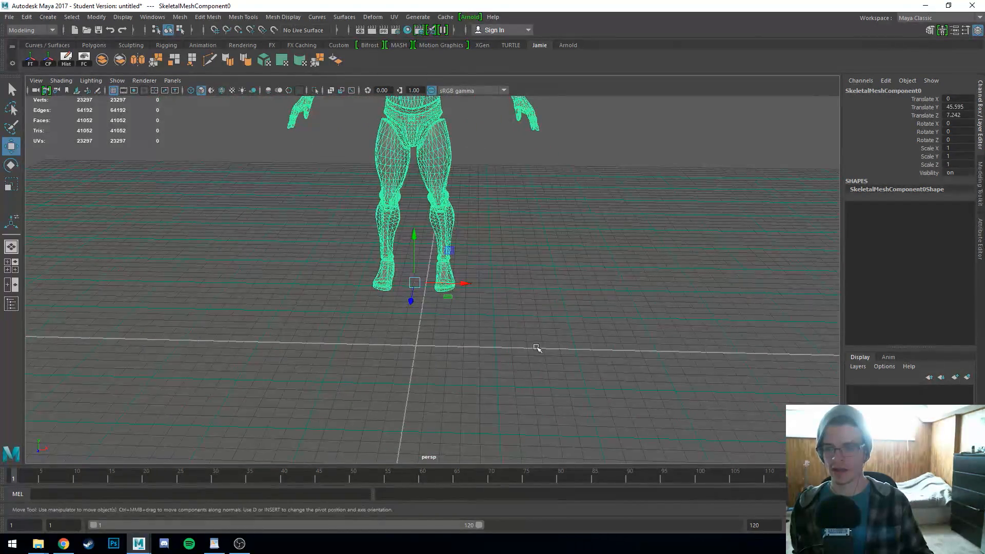
left_click_drag(537, 345, 531, 368, "alt")
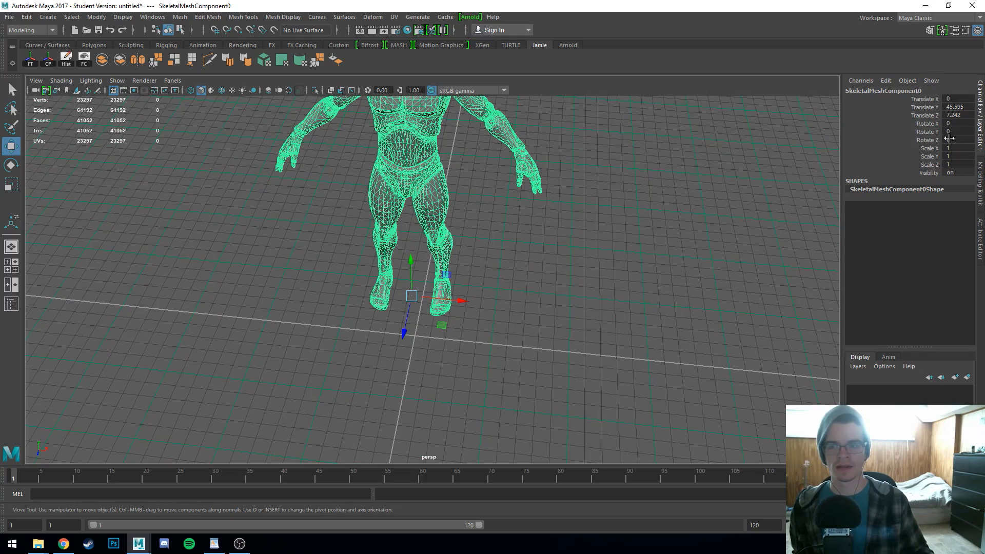
Step: Move the mannequin again in the YZ plane to about Translate Y 22 and Translate Z 28
left_click_drag(552, 352, 363, 255, "alt")
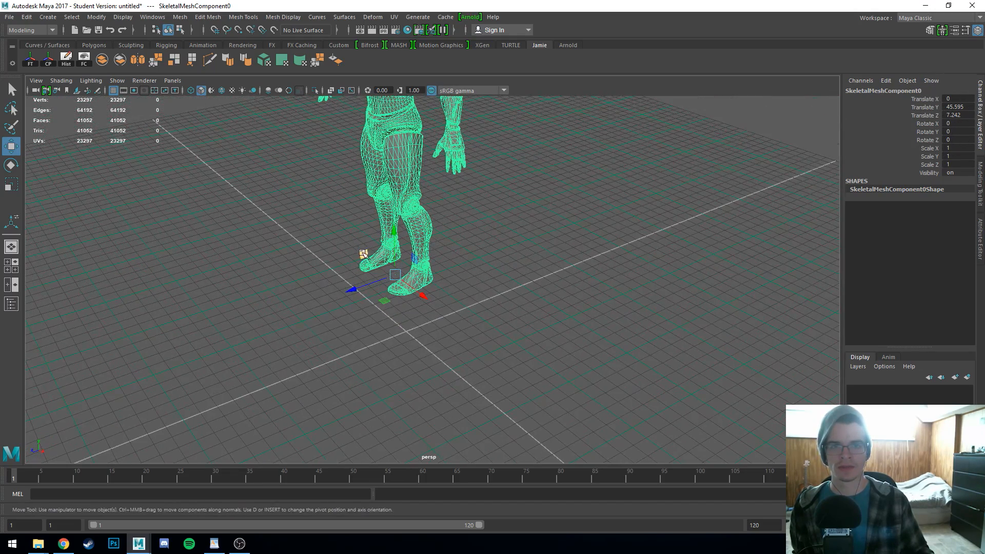
middle_click_drag(362, 255, 330, 355)
left_click_drag(330, 355, 336, 297)
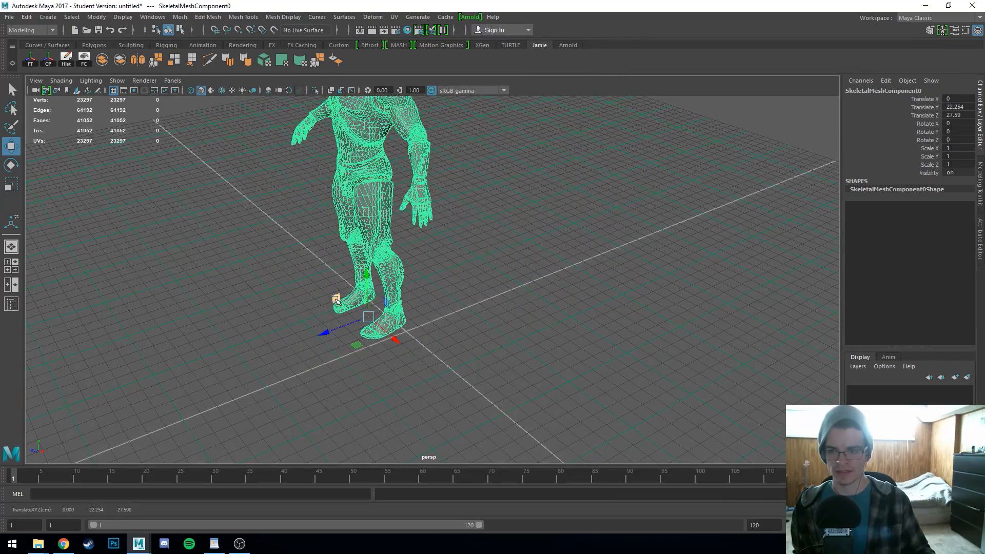
Step: Undo both YZ plane moves of the mannequin
key("ctrl+z")
key("ctrl+z")
left_click_drag(292, 321, 367, 326, "alt")
right_click_drag(226, 327, 273, 328, "alt")
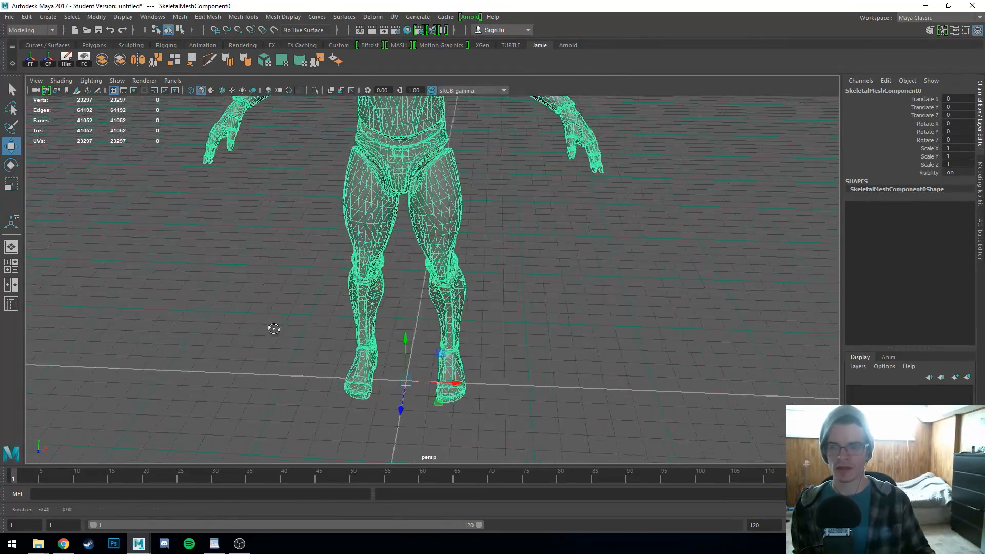
left_click_drag(272, 328, 301, 330, "alt")
middle_click_drag(292, 282, 306, 351, "alt")
mouse_move(306, 352)
left_mouse_down("alt")
mouse_move(345, 341)
mouse_move(282, 358)
mouse_move(299, 361)
left_mouse_up("alt")
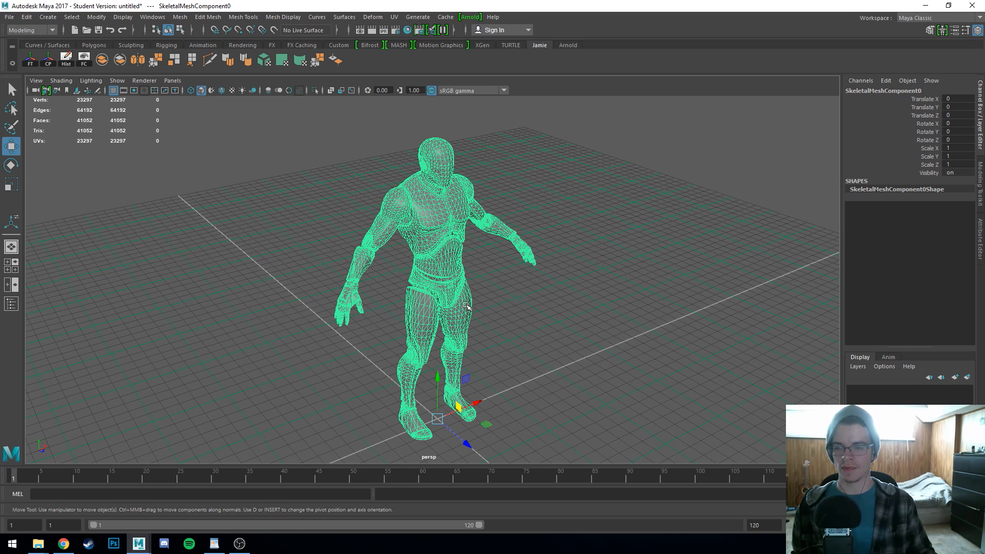
Step: Examine the mannequin and grid from close up and far away, framing the mannequin again and clearing its selection
left_click_drag(530, 320, 506, 323, "alt")
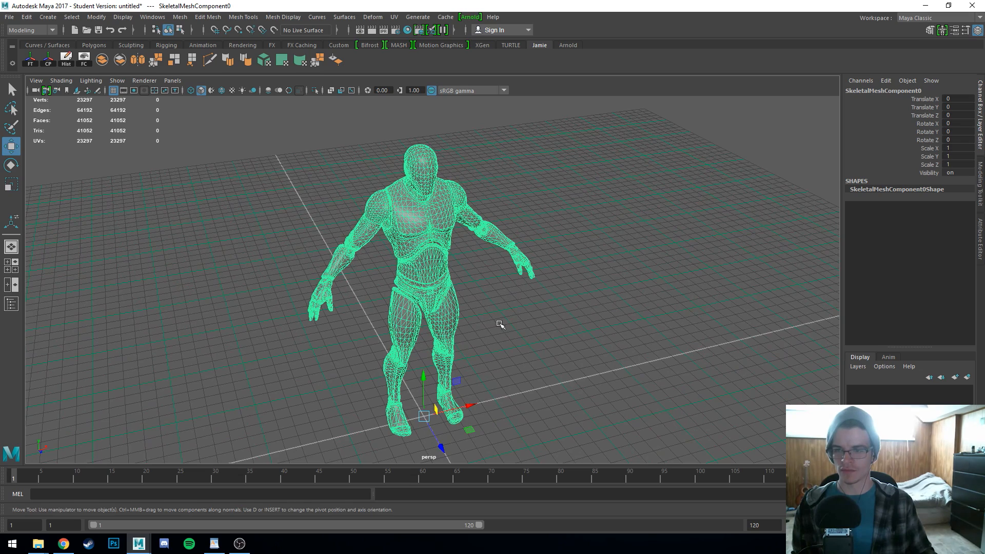
scroll(501, 324, "down", 10)
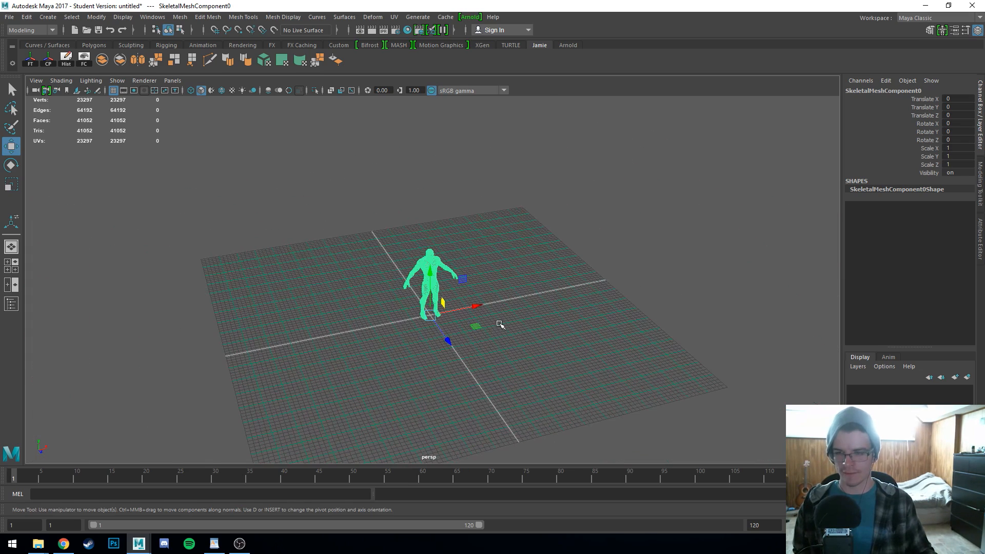
scroll(500, 325, "up", 10)
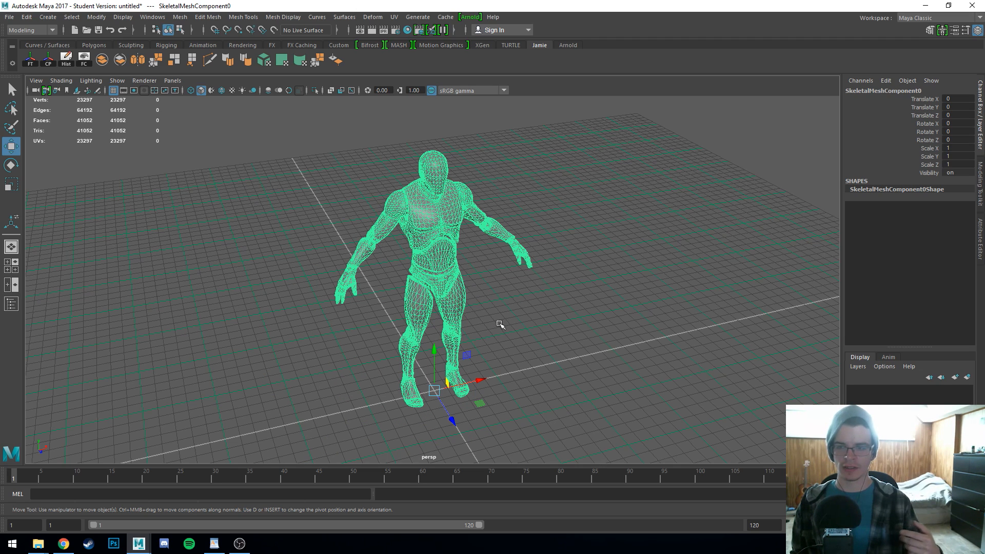
scroll(500, 324, "down", 15)
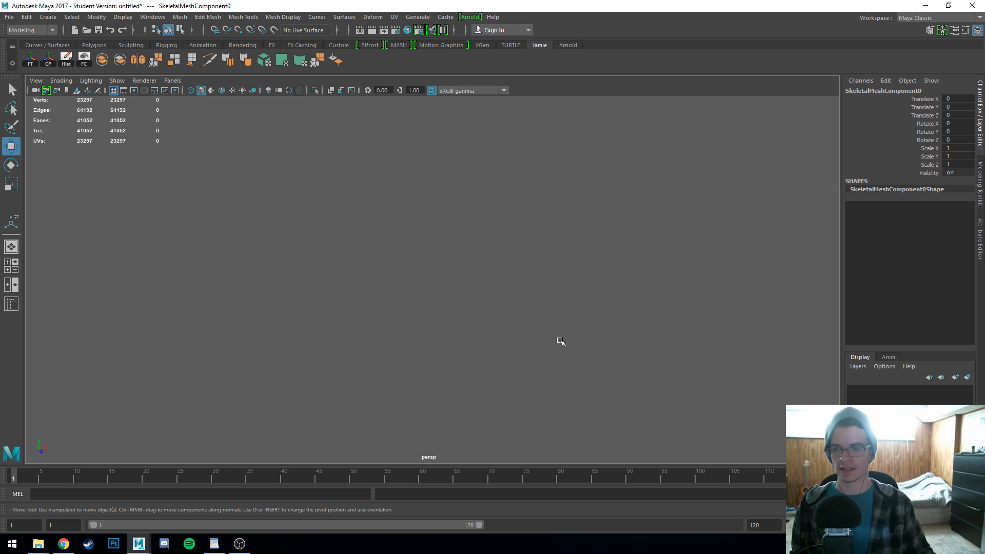
scroll(561, 341, "up", 5)
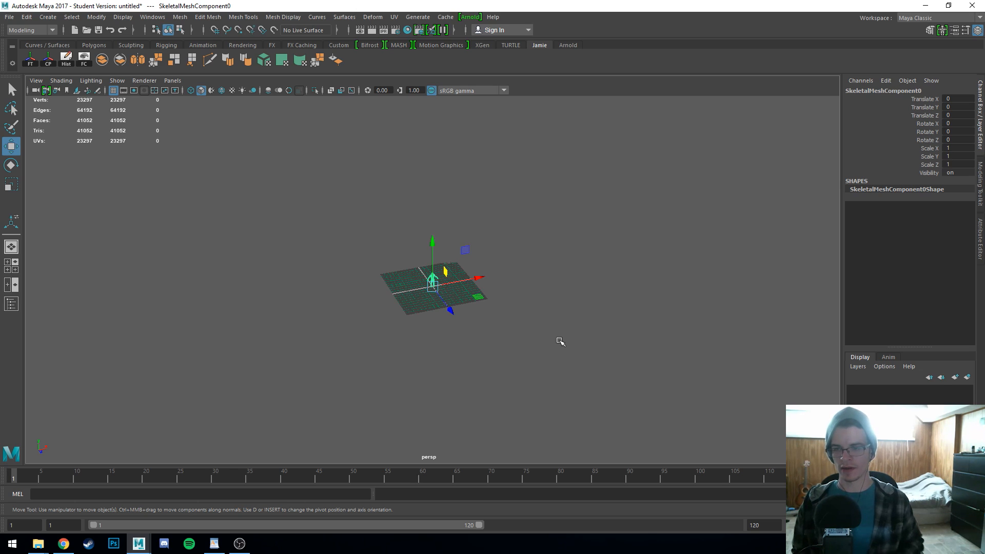
scroll(560, 341, "up", 8)
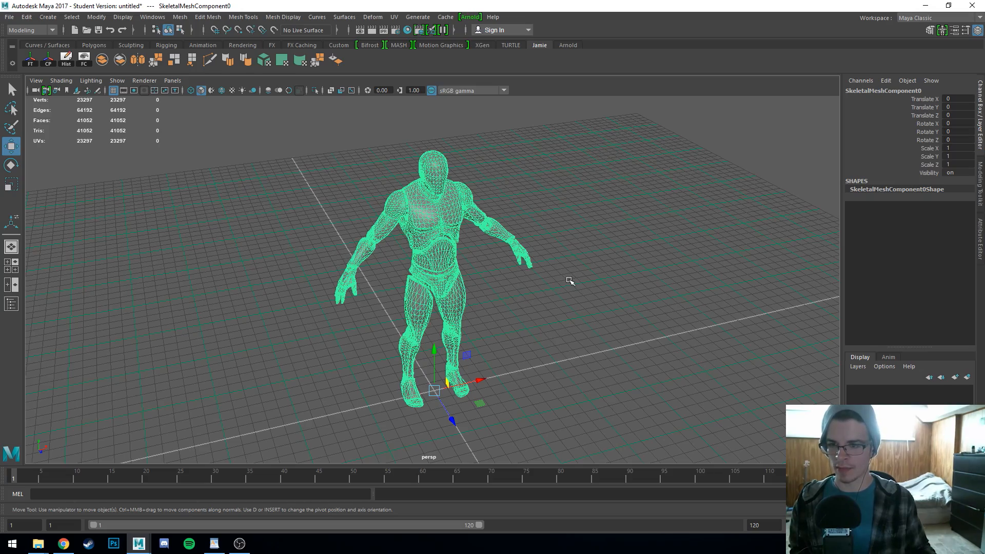
left_click_drag(568, 281, 547, 293, "alt")
left_click(597, 290)
scroll(572, 294, "down", 4)
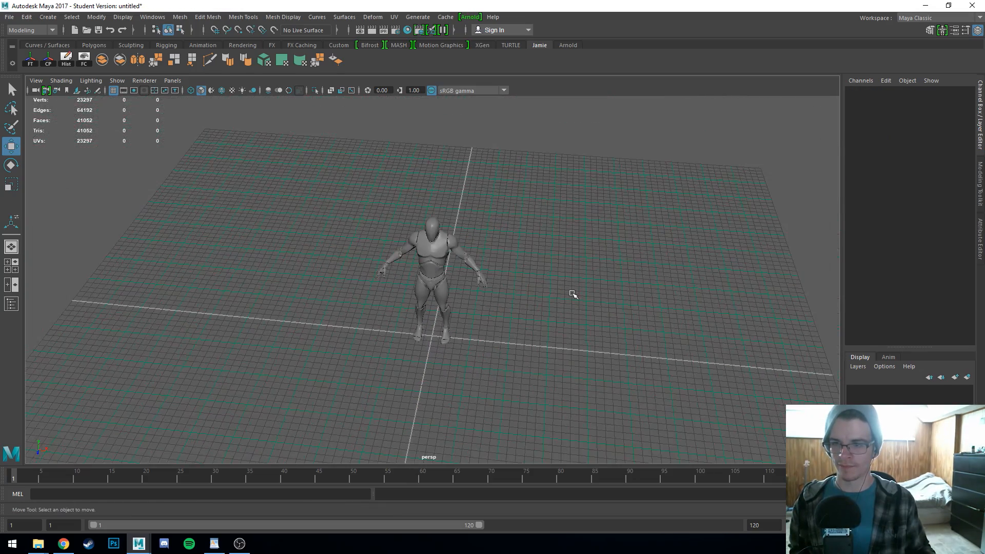
scroll(572, 293, "up", 4)
scroll(572, 293, "down", 7)
mouse_move(414, 348)
left_mouse_down("alt")
mouse_move(553, 342)
mouse_move(430, 355)
left_mouse_up("alt")
scroll(530, 346, "up", 8)
Step: Create a polygon cube at the origin, scale it uniformly to about 42, and move it to about Translate X 198
right_click_drag(433, 346, 435, 364, "shift")
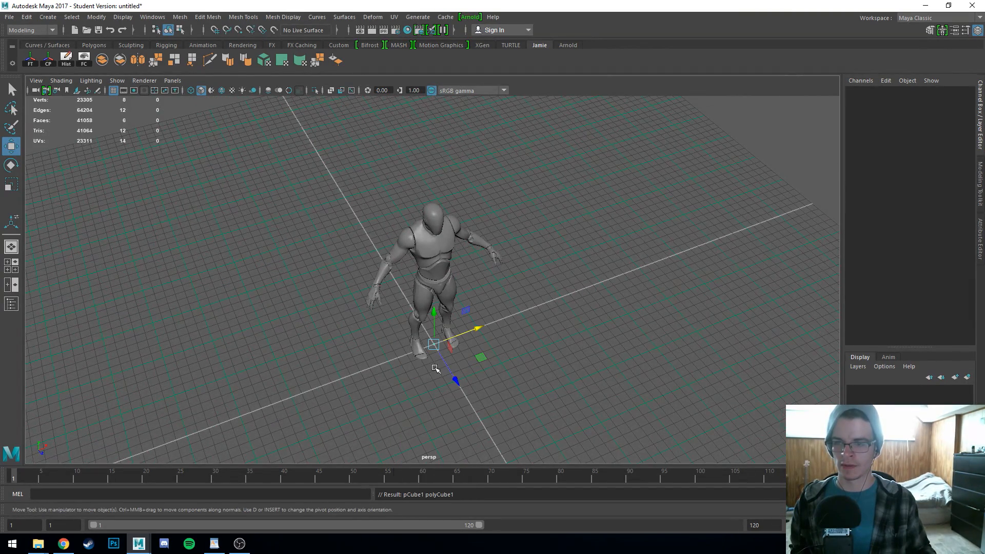
key("r")
left_click_drag(434, 346, 634, 301)
key("w")
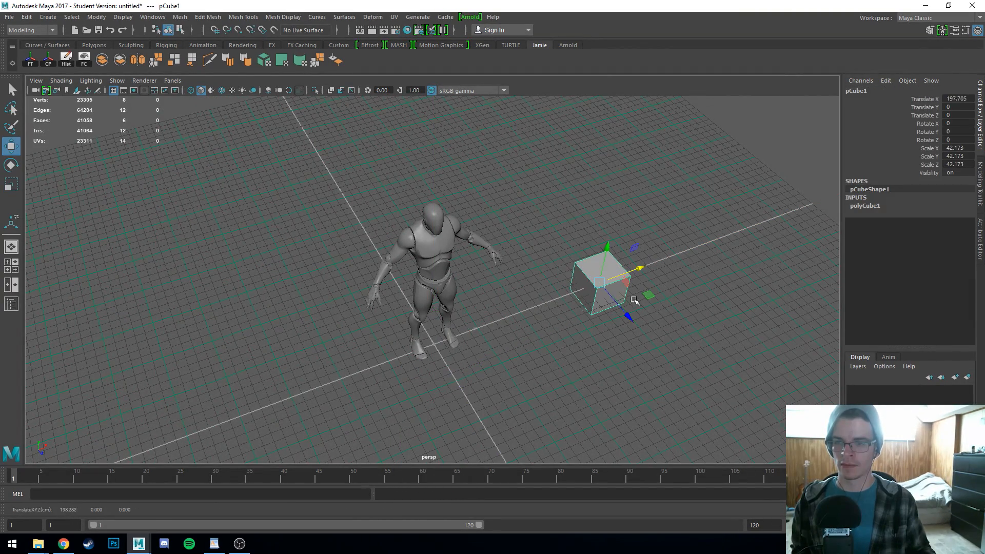
Step: Delete the mannequin and frame the remaining cube in the view
left_click(459, 292)
key("Delete")
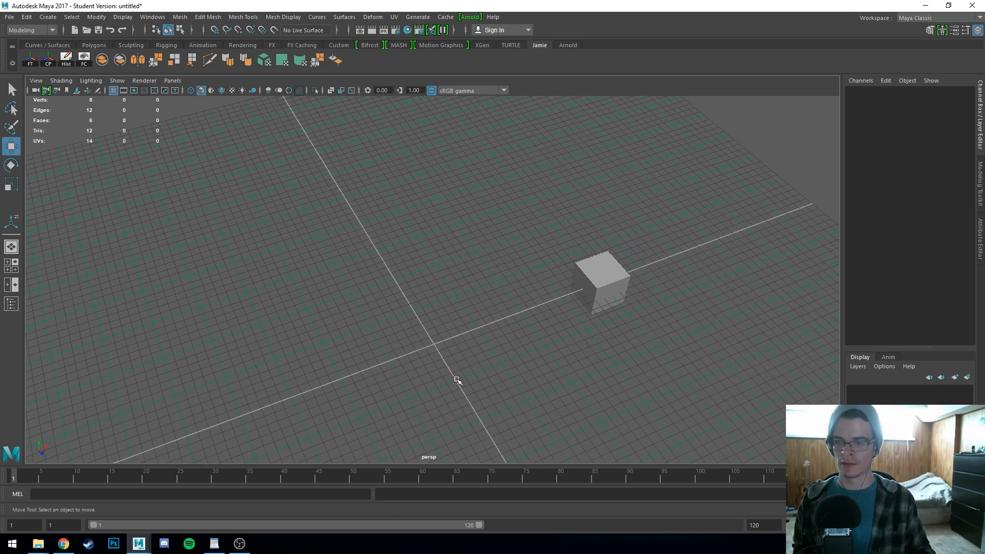
key("f")
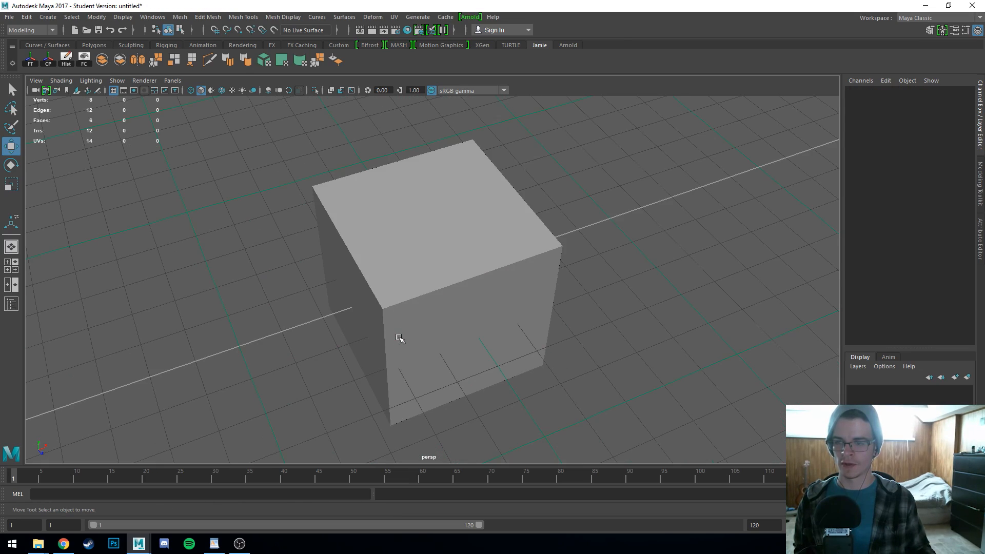
Step: Undo the mannequin's deletion and all the cube edits, back to before the cube was created
key("ctrl+z")
key("ctrl+z")
key("ctrl+z")
key("ctrl+z")
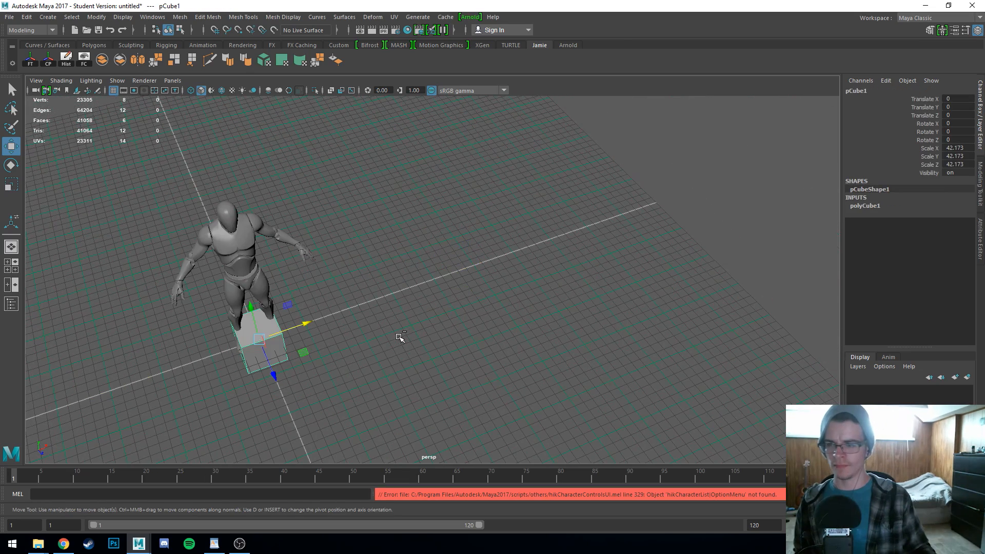
key("ctrl+z")
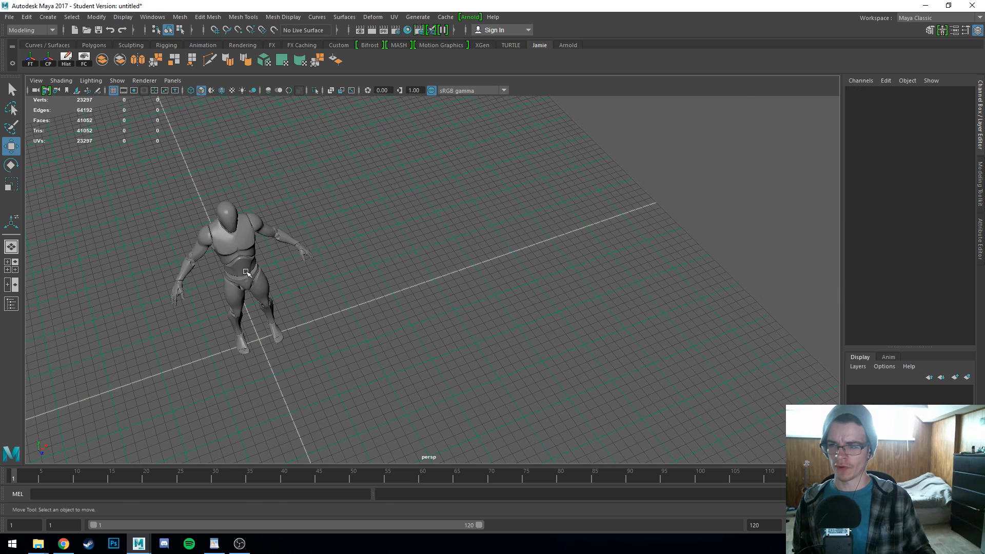
Step: Create a new polygon cube at the mannequin's feet, scale it uniformly to about 27, and move it to about Translate X 241
left_click(246, 272)
left_click(378, 304)
left_click_drag(332, 312, 332, 309, "alt")
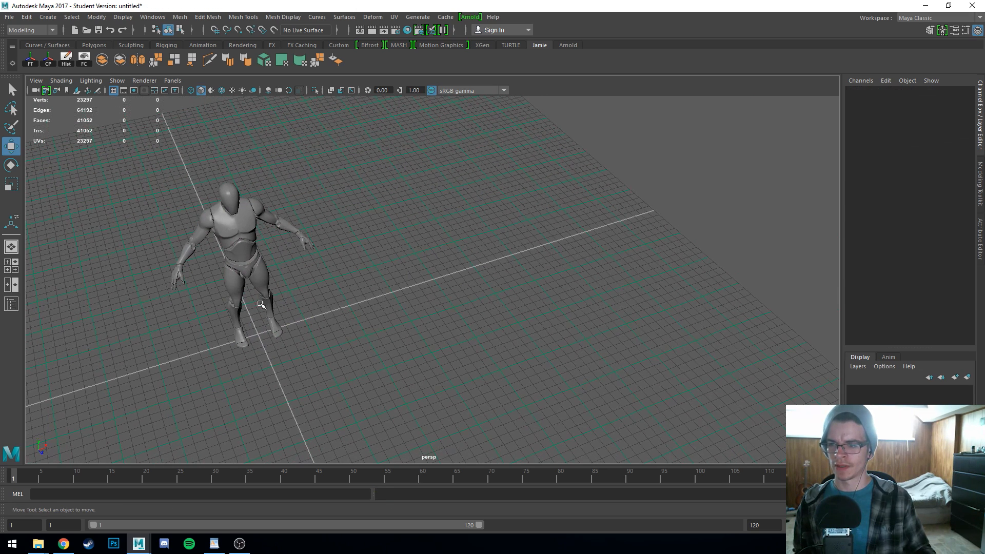
right_click_drag(263, 339, 266, 358, "shift")
key("r")
left_click_drag(258, 334, 492, 259)
key("w")
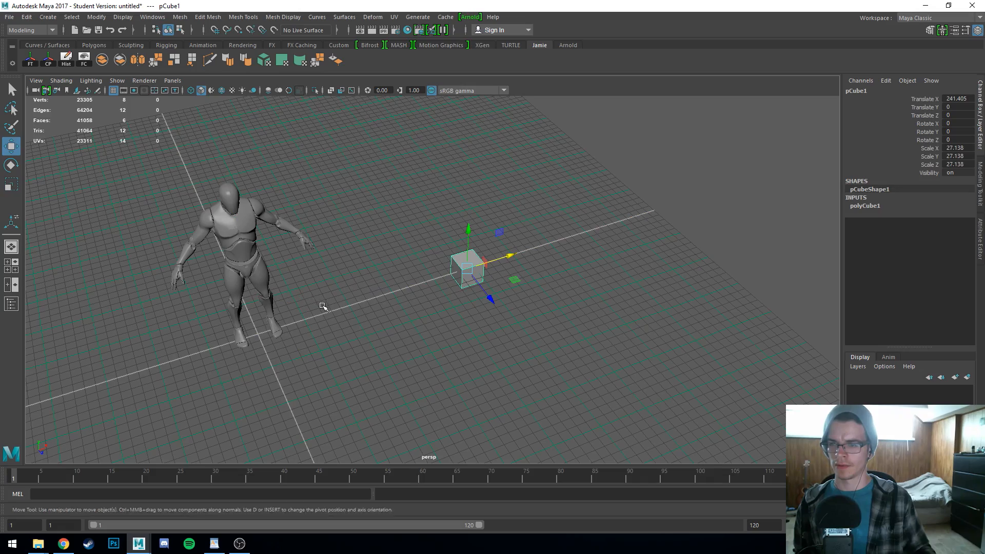
Step: Clear the selection and frame both the mannequin and the cube, repeating the framing from far away
left_click(308, 297)
key("a")
scroll(415, 357, "down", 11)
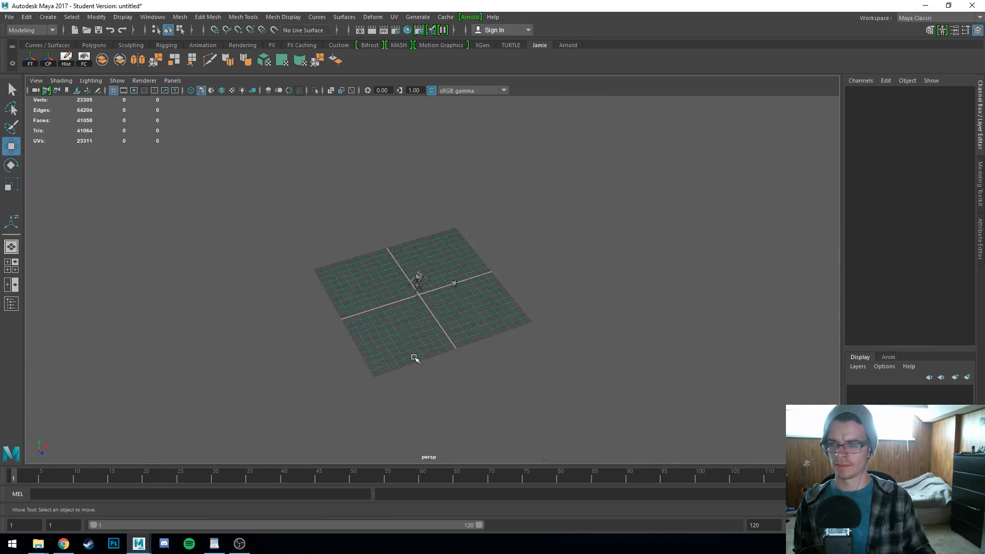
key("a")
left_click_drag(415, 358, 442, 352, "alt")
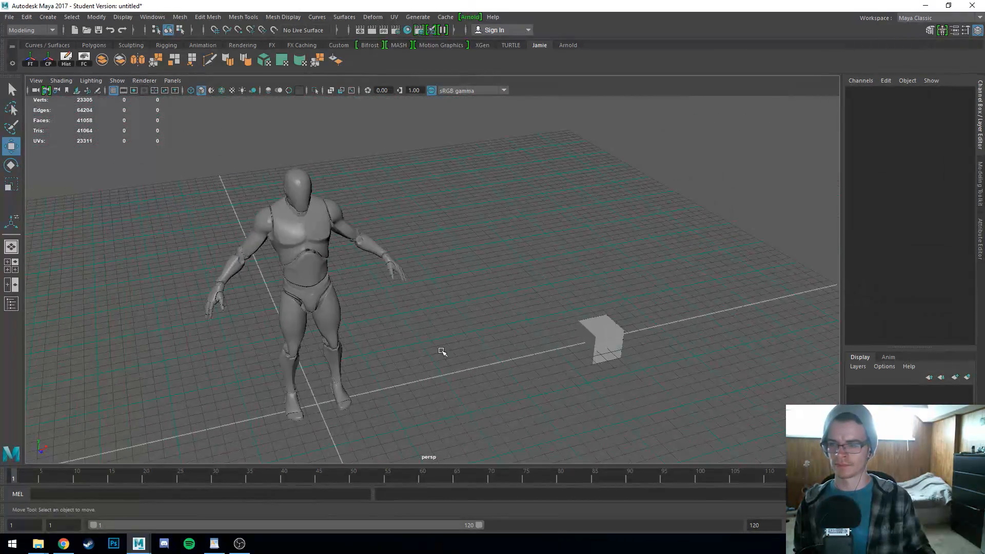
Step: Undo the cube's move, scaling and creation, and leave nothing selected
key("ctrl+z")
key("ctrl+z")
key("ctrl+z")
key("ctrl+z")
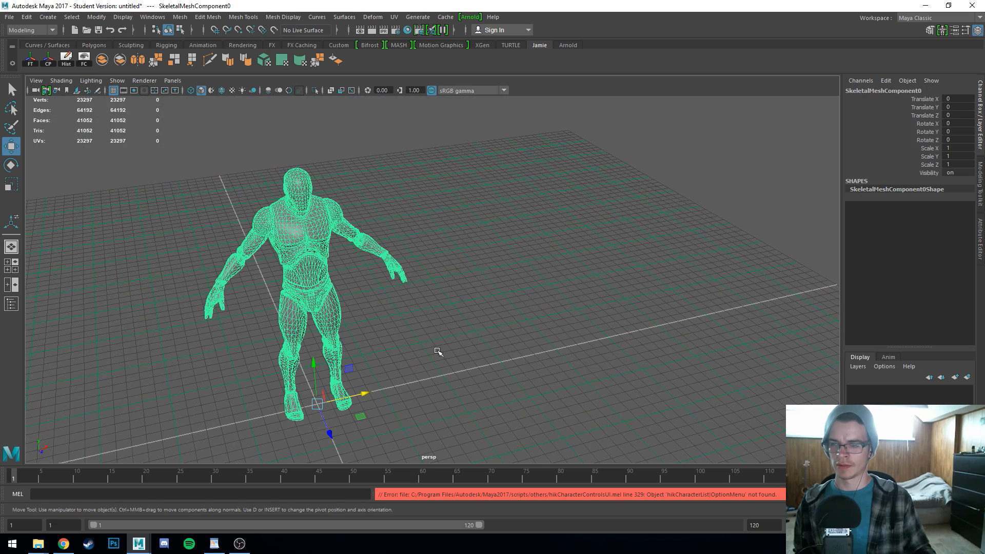
left_click(409, 349)
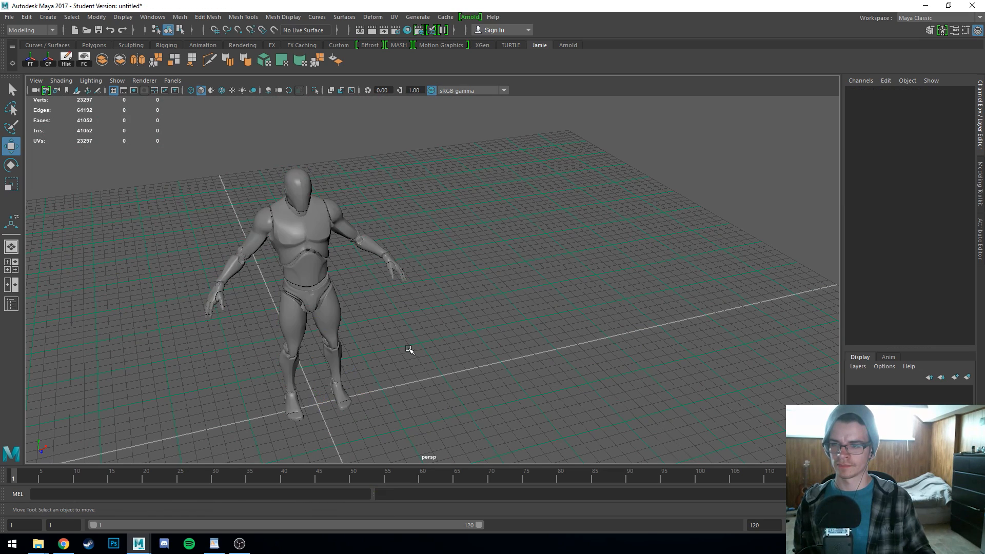
Step: Select the mannequin, zoom far out from it, and frame the selection in the view
left_click(339, 312)
mouse_move(418, 319)
left_mouse_down("alt")
mouse_move(405, 326)
mouse_move(415, 316)
left_mouse_up("alt")
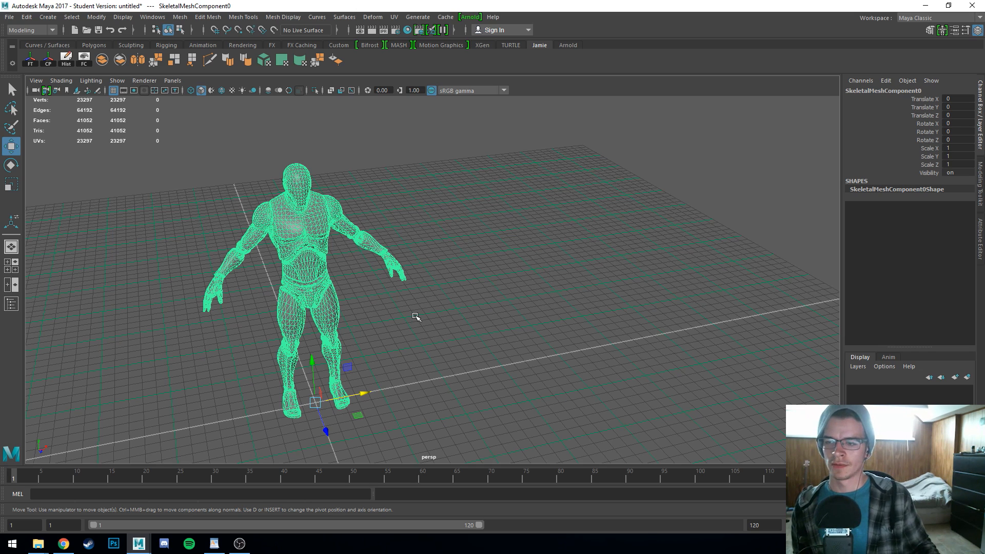
left_click_drag(416, 319, 481, 308, "alt")
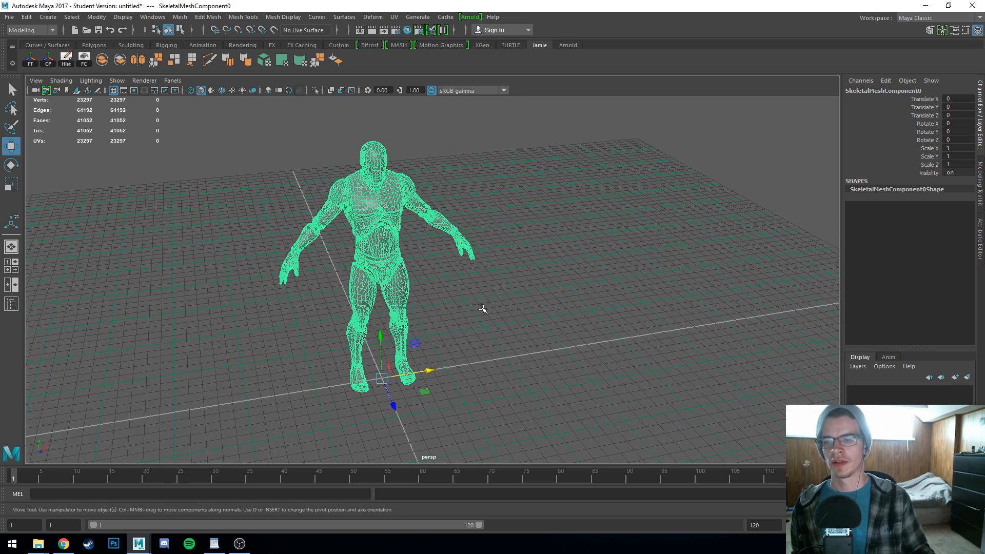
scroll(482, 309, "down", 10)
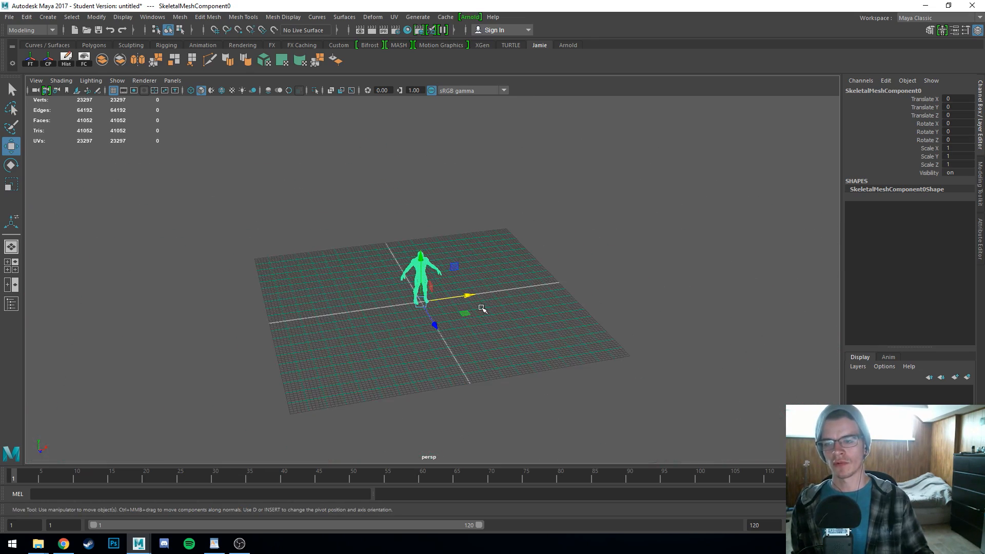
scroll(481, 309, "down", 5)
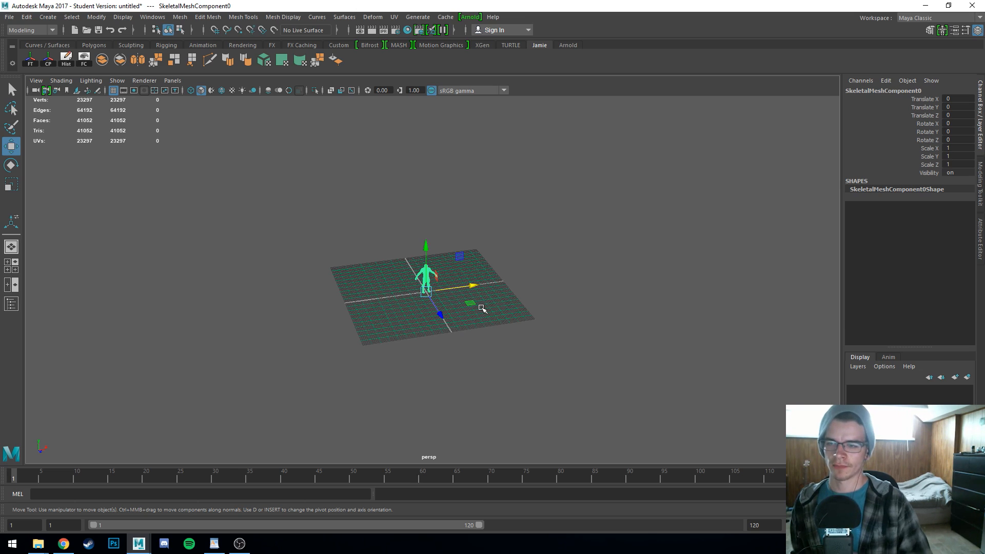
key("f")
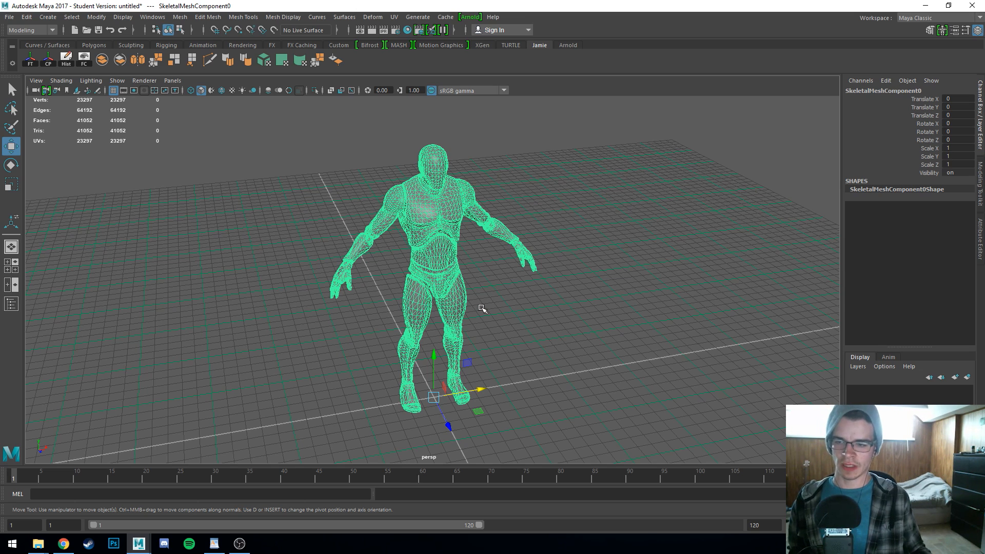
Step: Clear the mannequin's selection, zoom out, and frame the whole scene with nothing selected
scroll(481, 308, "down", 6)
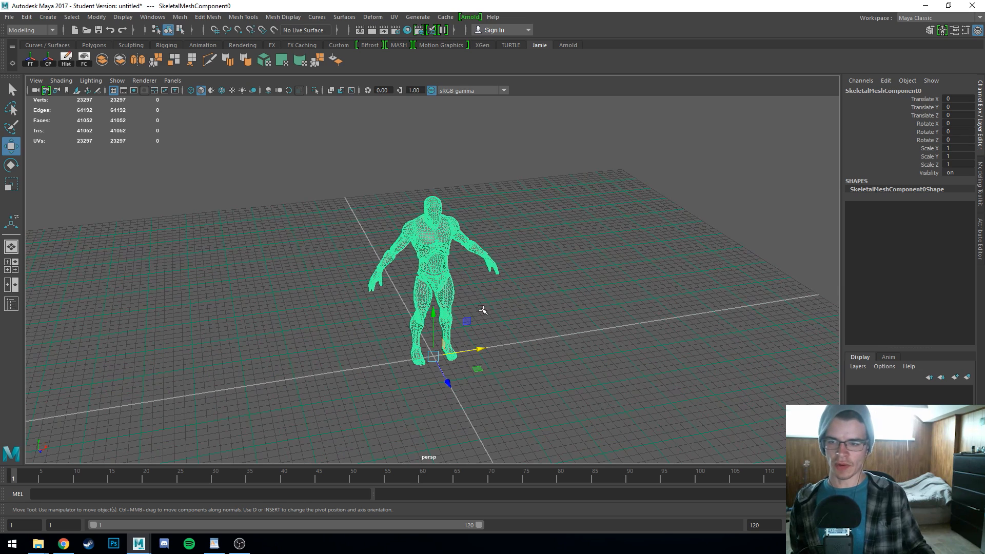
left_click(474, 330)
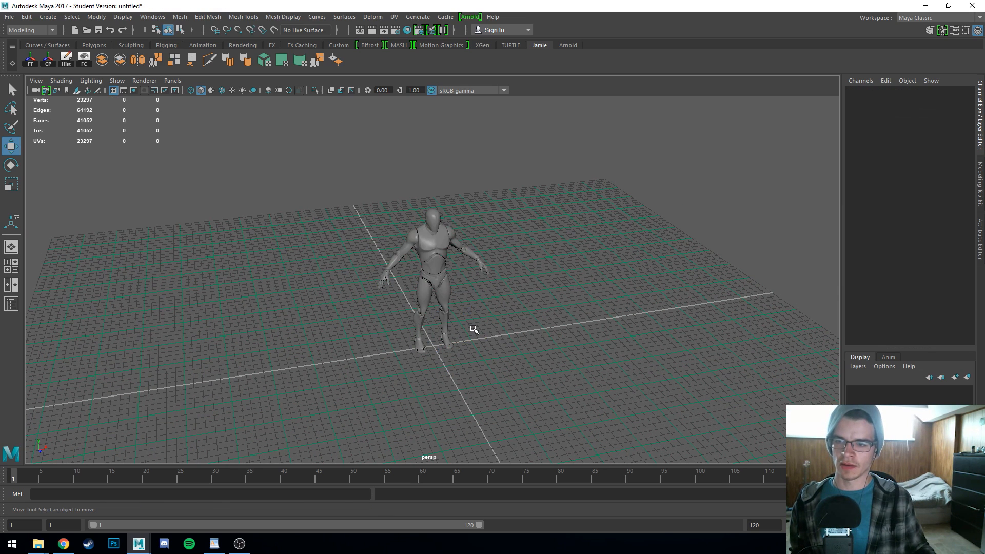
scroll(438, 287, "down", 5)
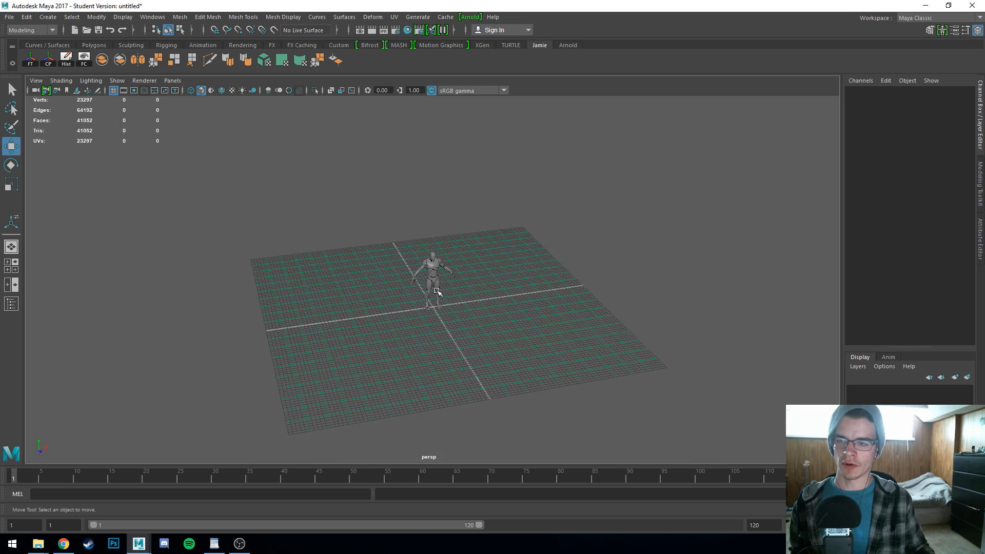
scroll(360, 344, "up", 8)
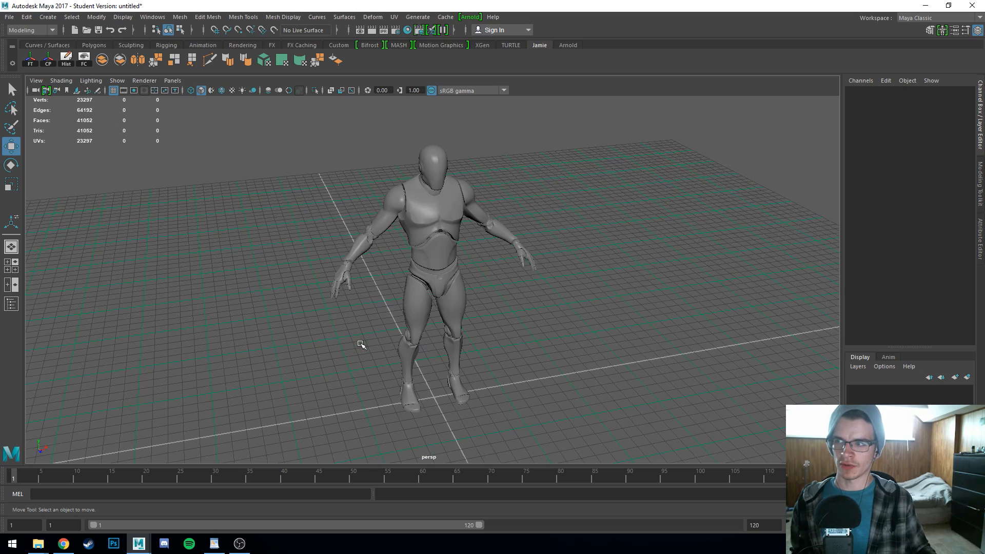
Step: Create a polygon cube, scale it uniformly to about 42.4, and move it to about Translate X 335
left_click(94, 45)
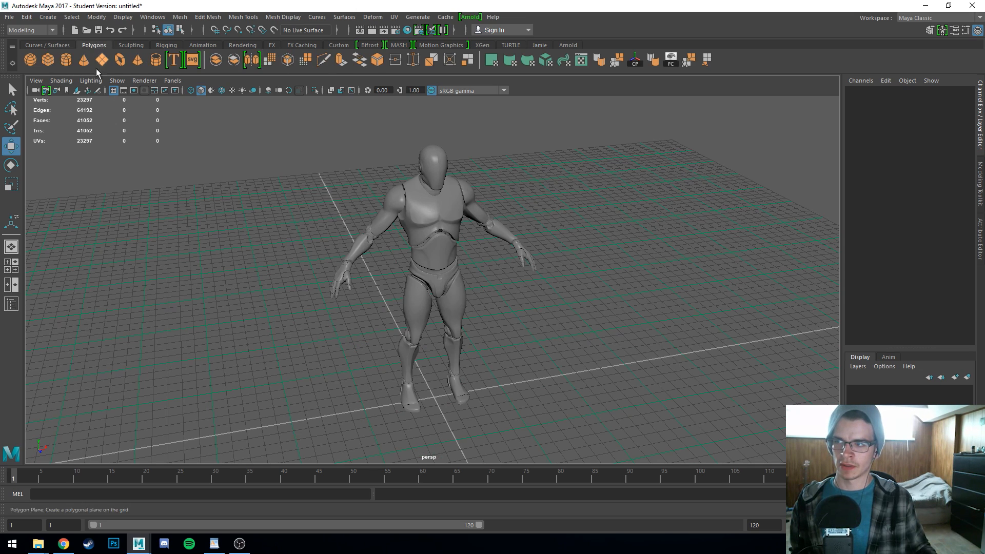
left_click(47, 63)
key("r")
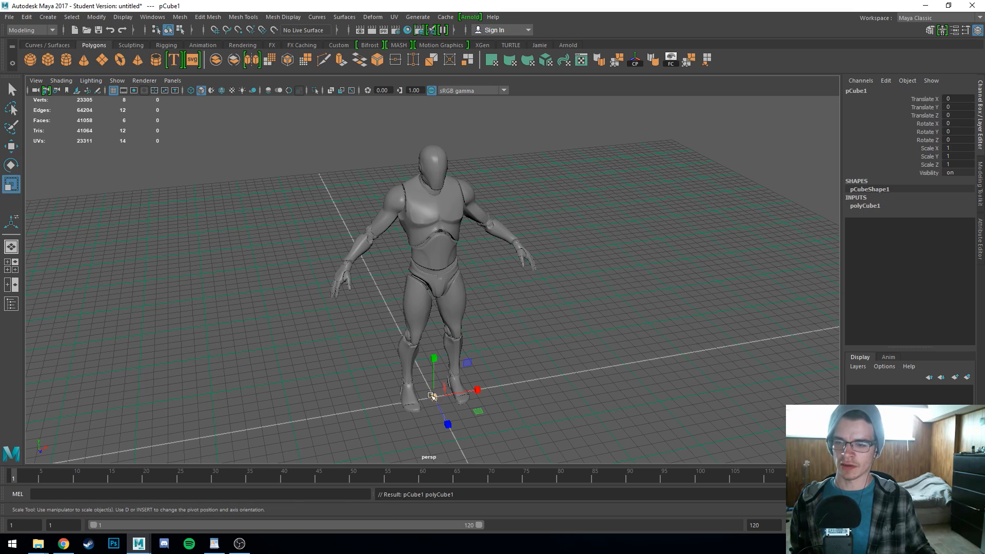
left_click_drag(434, 397, 849, 326)
key("w")
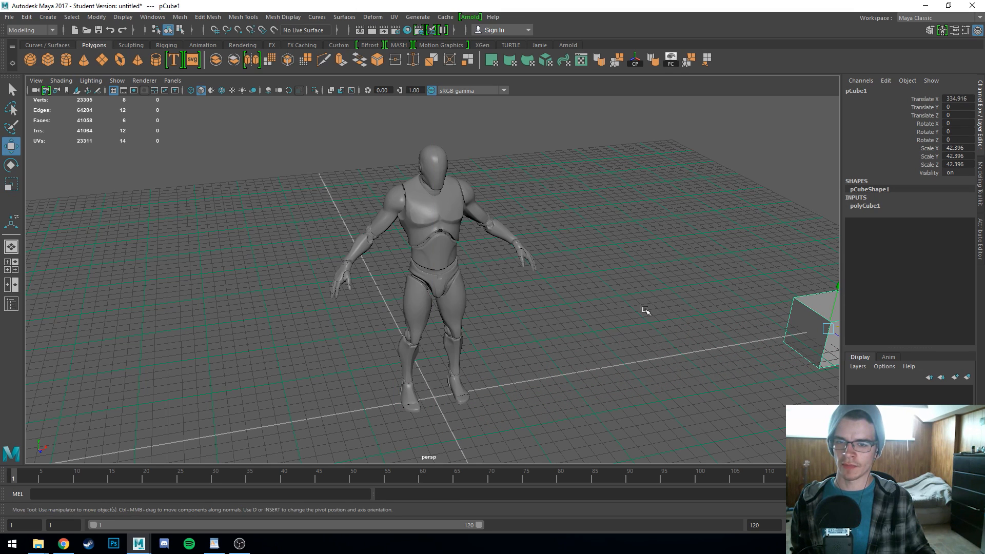
Step: Select the mannequin instead of the cube and frame it in the view
scroll(634, 312, "down", 3)
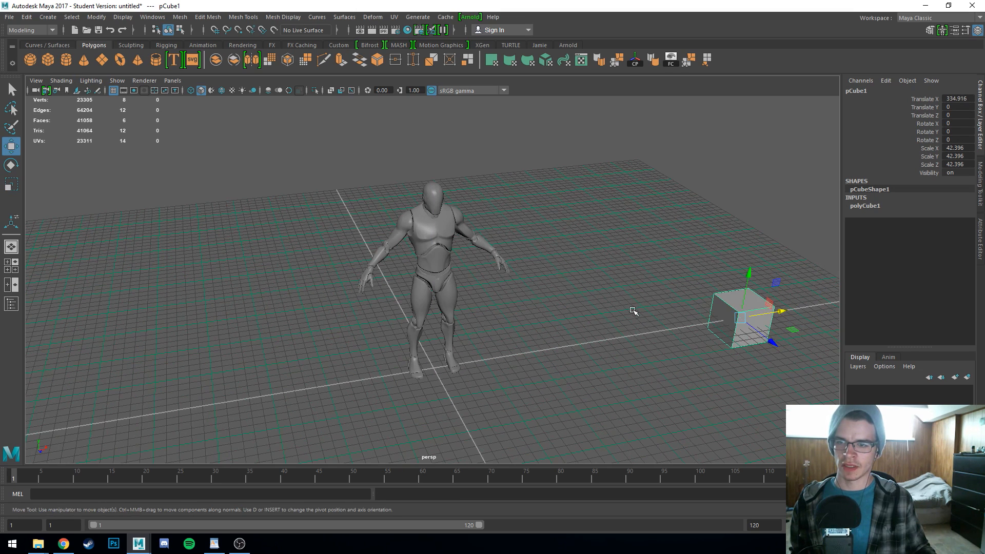
left_click(631, 310)
left_click(425, 247)
scroll(425, 247, "up", 3)
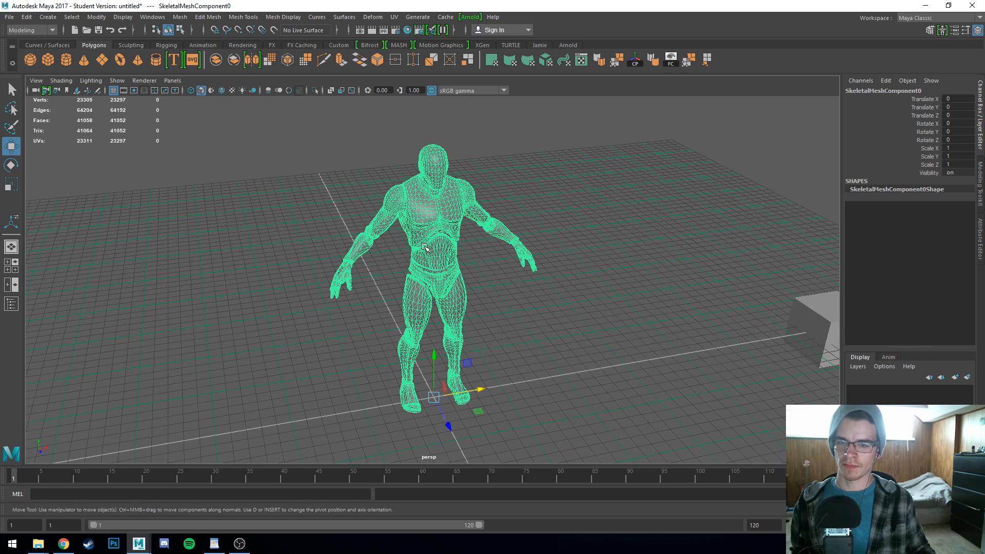
Step: Select the cube and frame it, then zoom out until the mannequin is also in view
left_click(798, 318)
key("f")
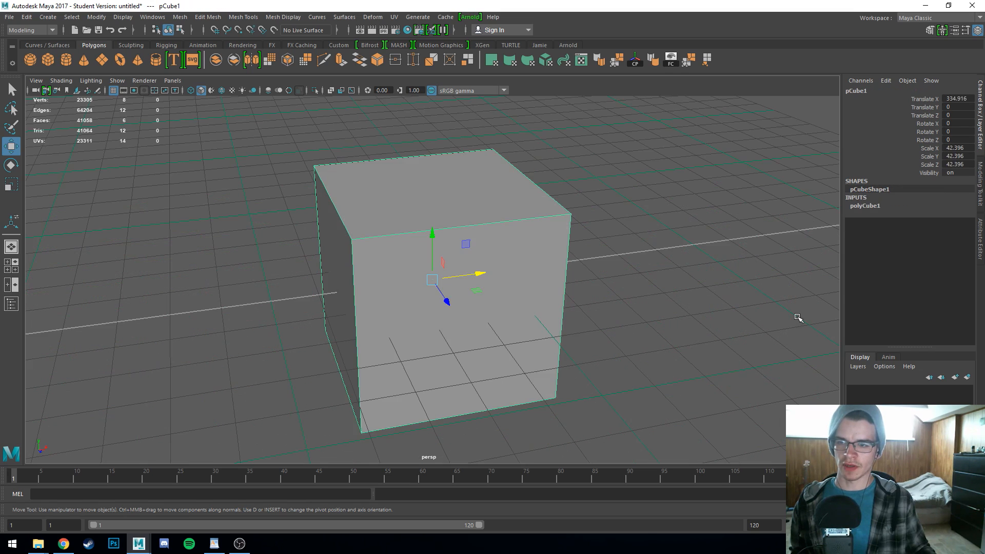
scroll(616, 323, "down", 5)
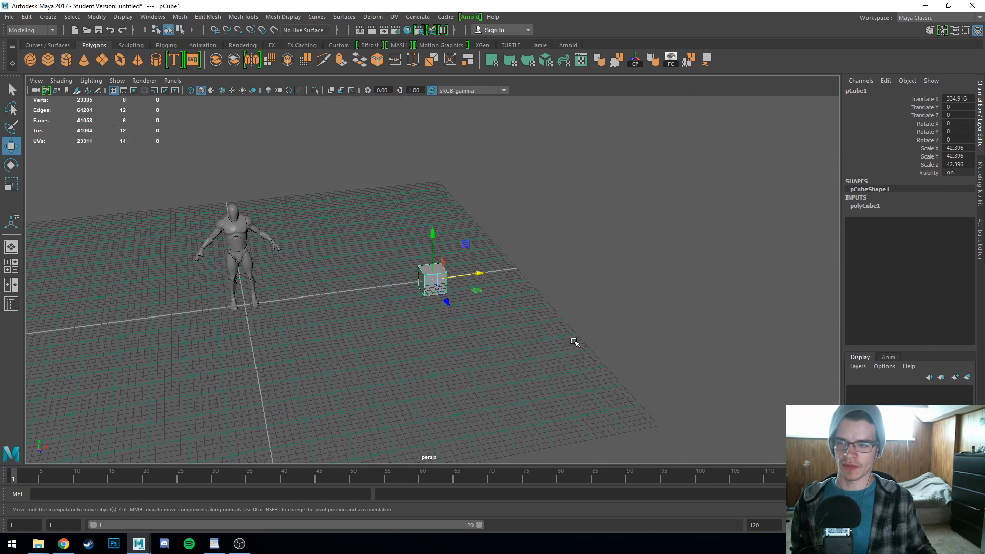
Step: Clear the cube's selection and examine the mannequin and cube on the grid from far away and up close
left_click(503, 358)
scroll(504, 358, "down", 5)
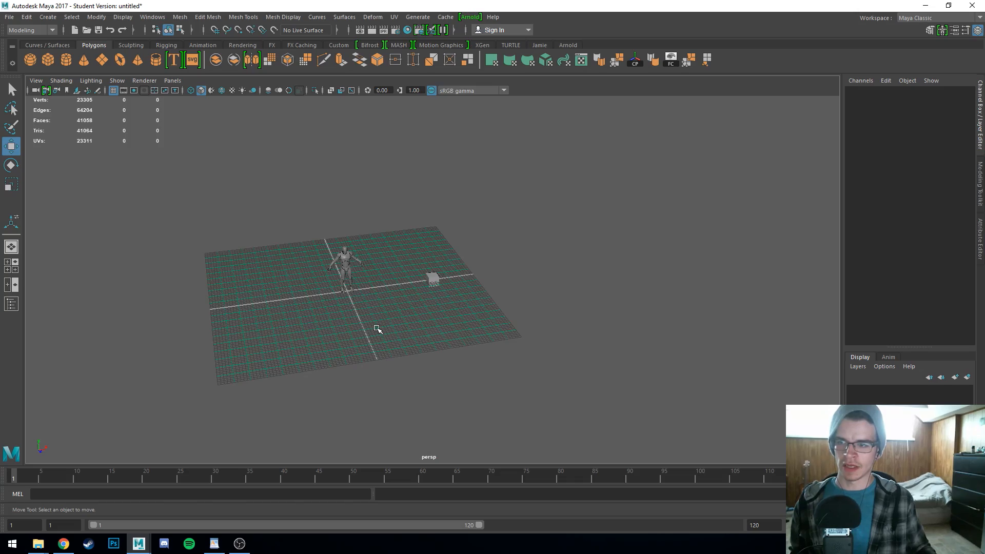
scroll(378, 328, "up", 5)
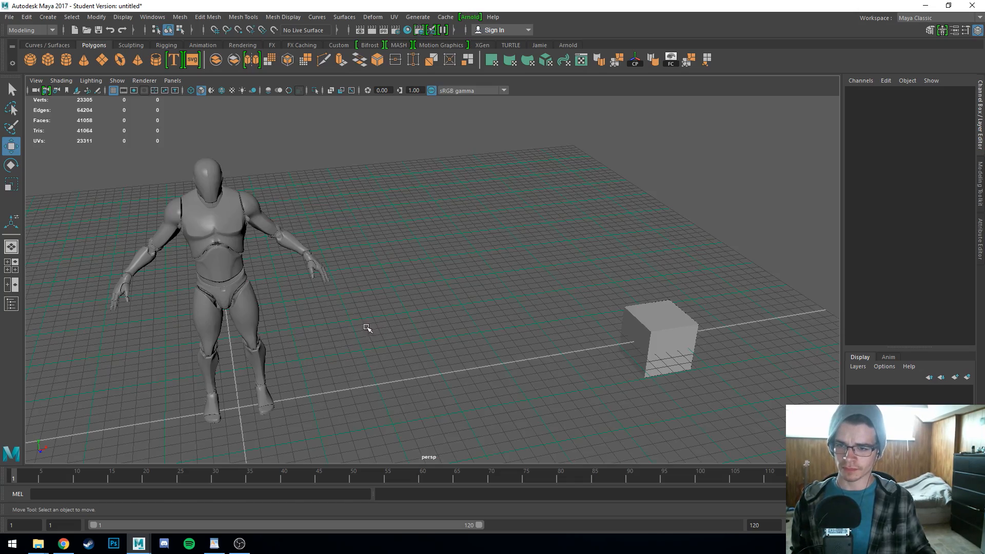
mouse_move(367, 327)
left_mouse_down("alt")
mouse_move(551, 323)
mouse_move(359, 329)
left_mouse_up("alt")
scroll(495, 332, "down", 5)
scroll(495, 332, "up", 5)
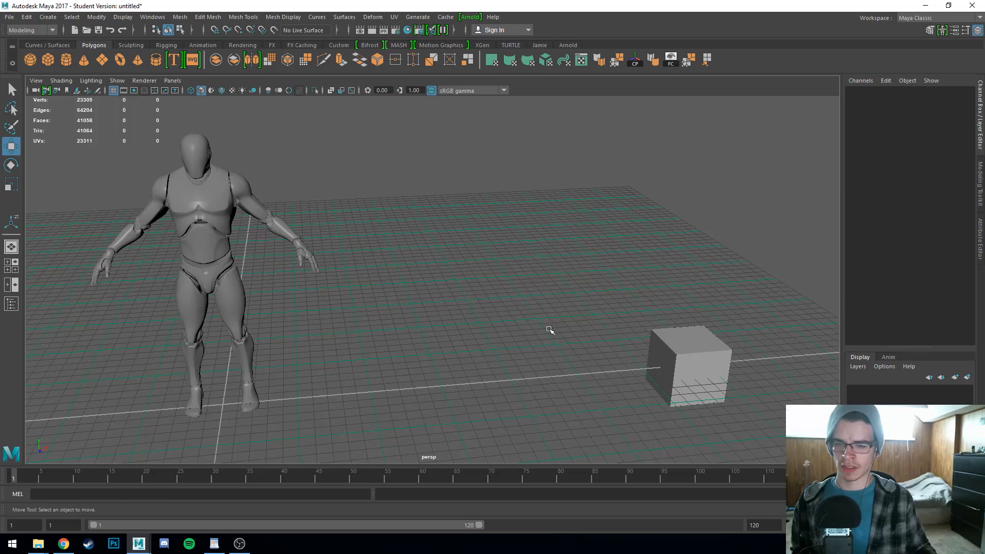
Step: Delete the large cube beside the mannequin and bring the mannequin to the middle of the view
left_click(674, 350)
middle_click_drag(521, 367, 546, 329, "alt")
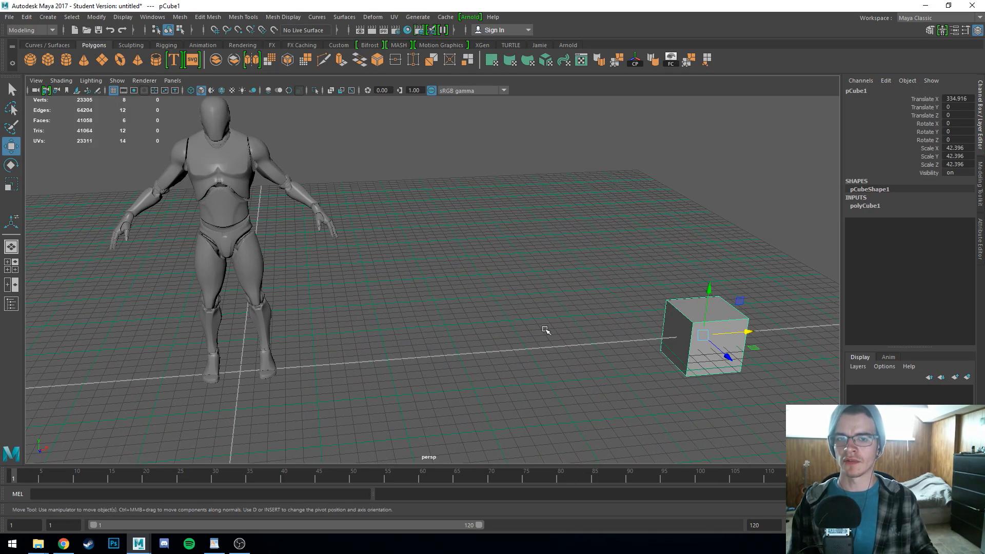
key("Delete")
middle_click_drag(367, 323, 398, 342, "alt")
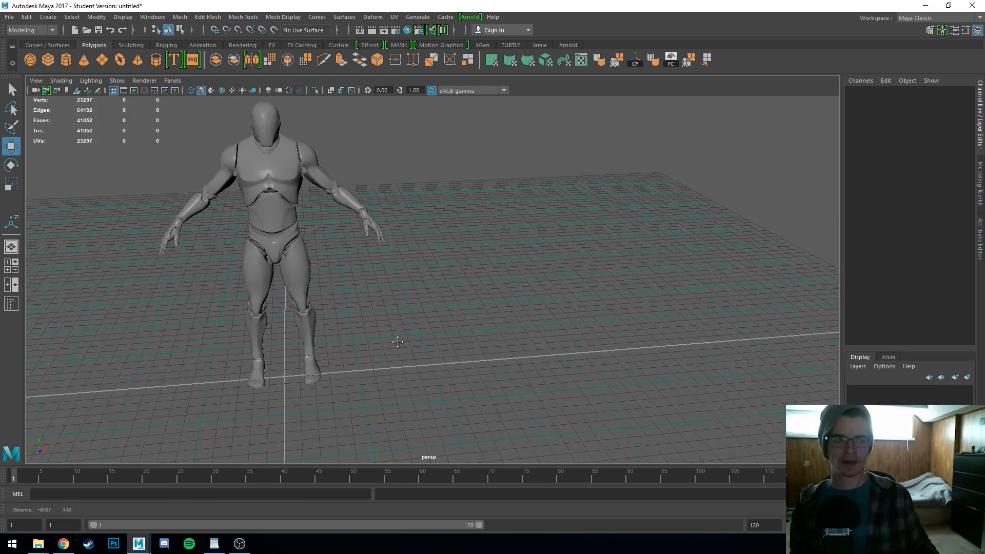
left_click_drag(397, 342, 502, 363, "alt")
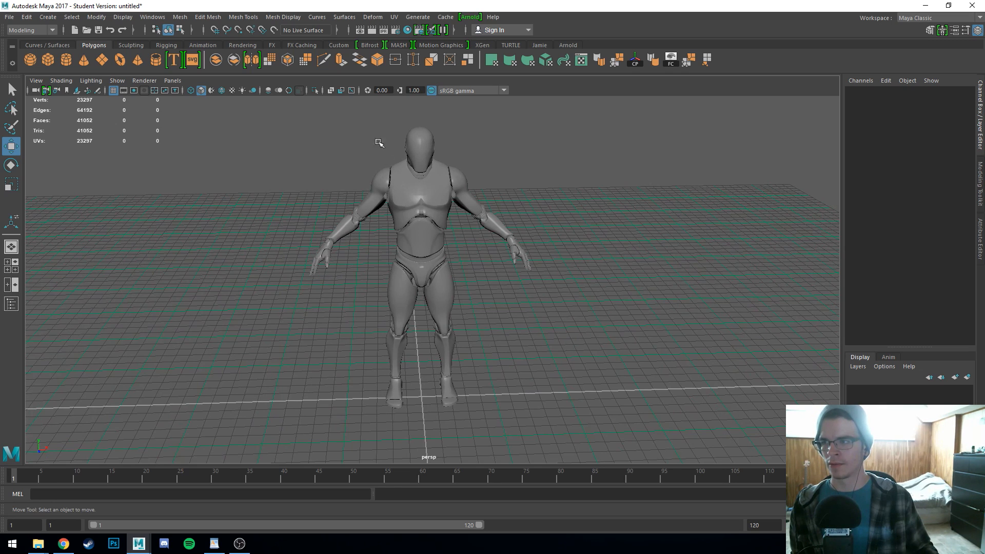
Step: Create a new polygon cube at the origin and clear its selection
left_click(47, 17)
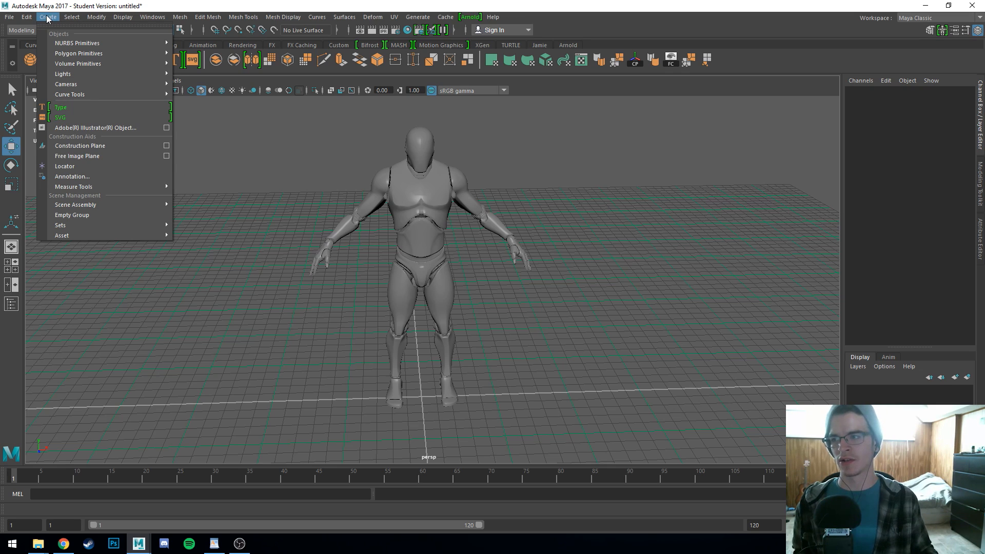
mouse_move(90, 57)
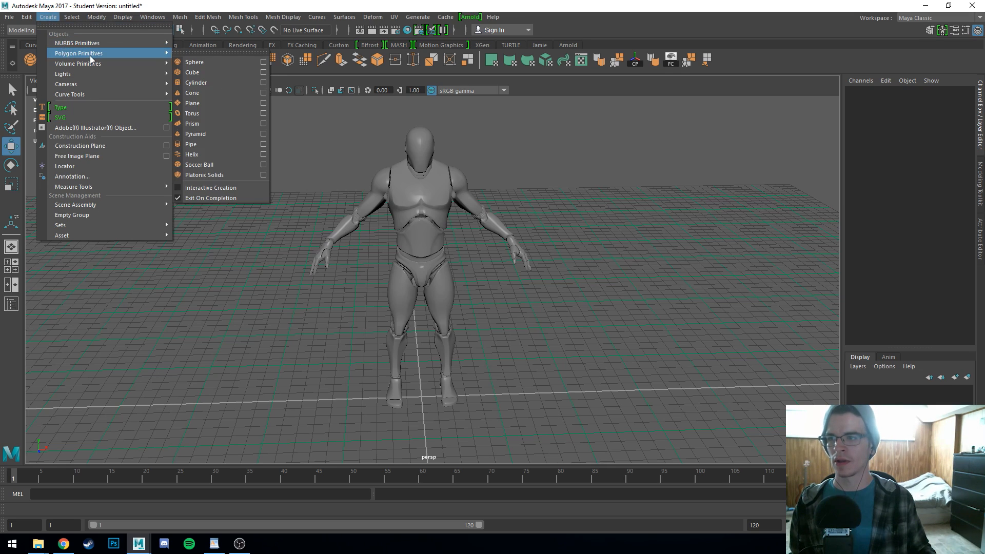
left_click(204, 73)
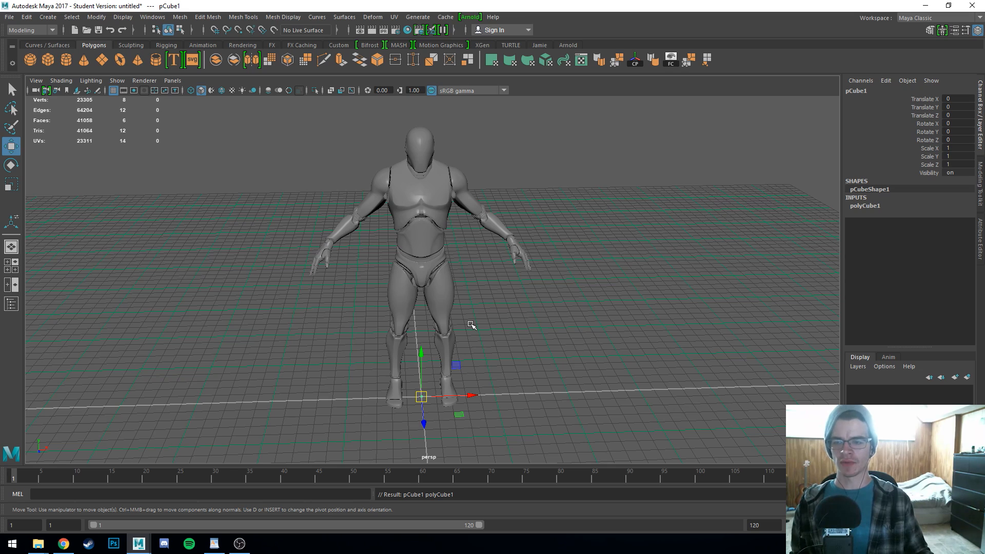
left_click(526, 336)
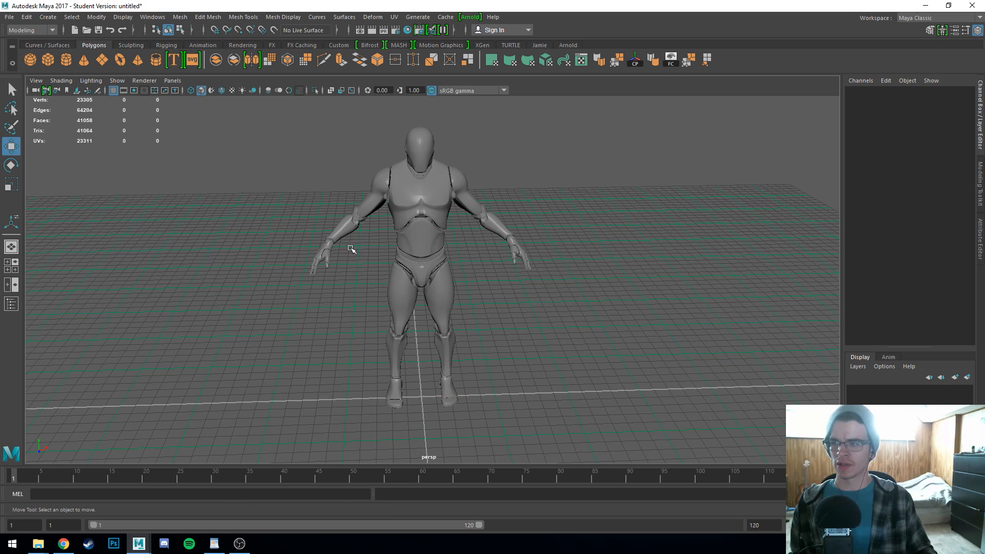
Step: Open the viewport grid's options and place the dialog beside the mannequin so the figure stays visible
left_click(122, 18)
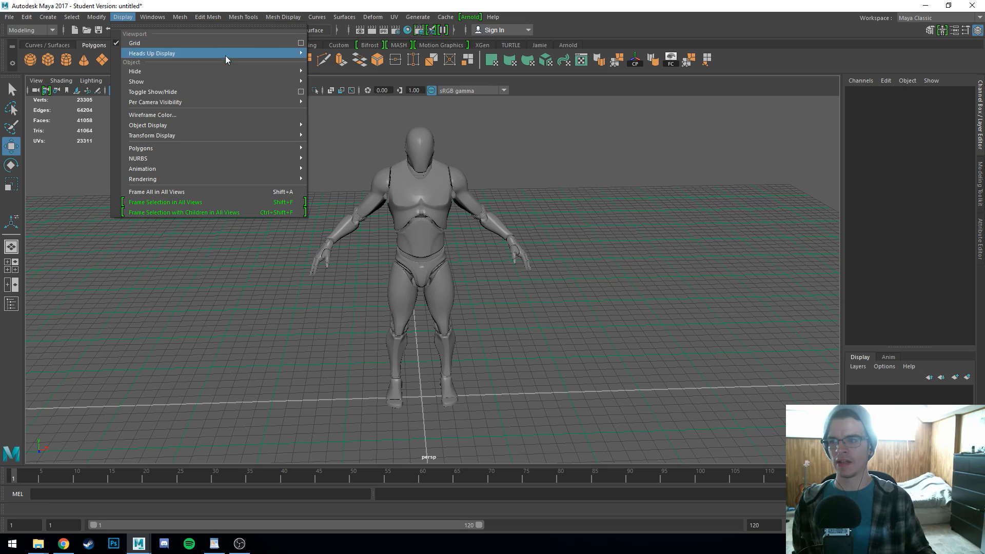
mouse_move(181, 17)
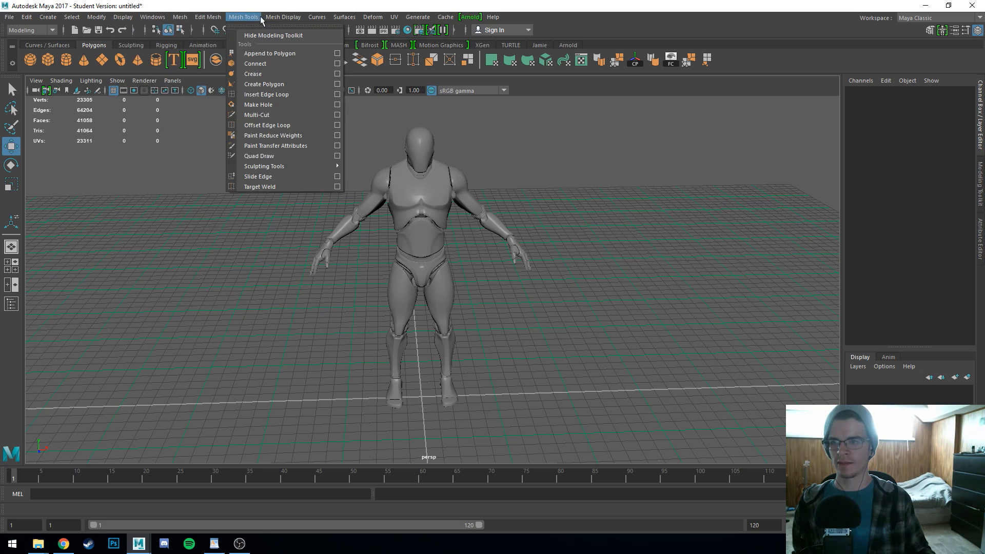
mouse_move(283, 17)
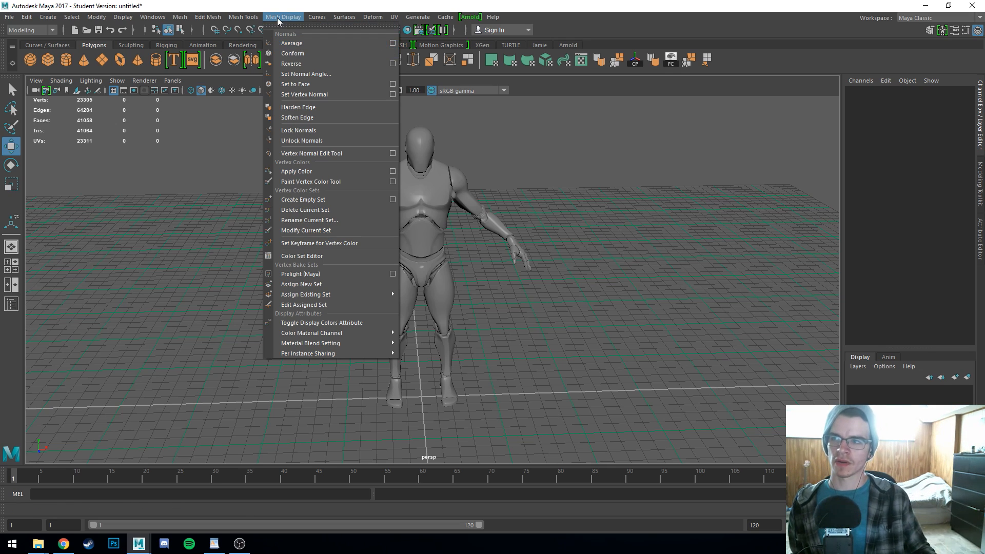
mouse_move(215, 18)
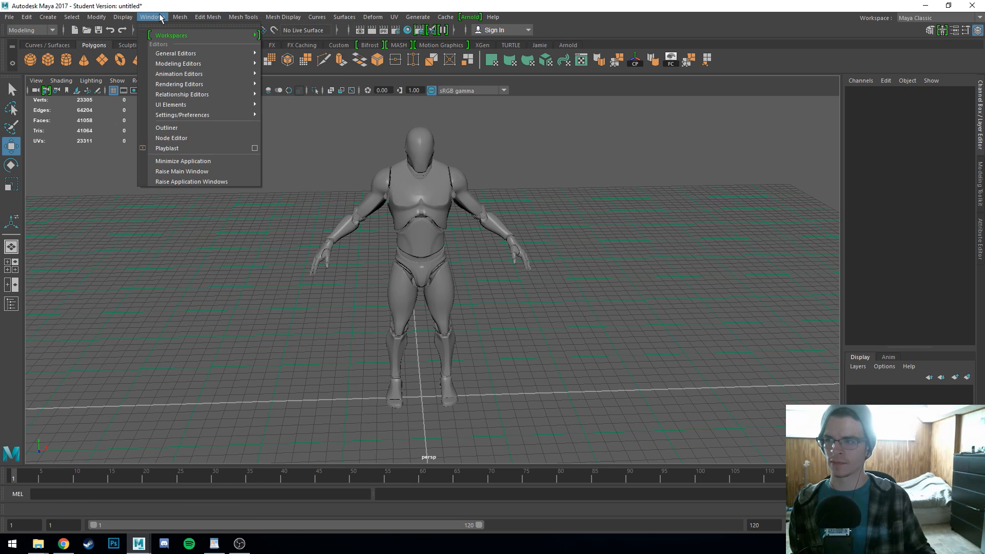
mouse_move(123, 17)
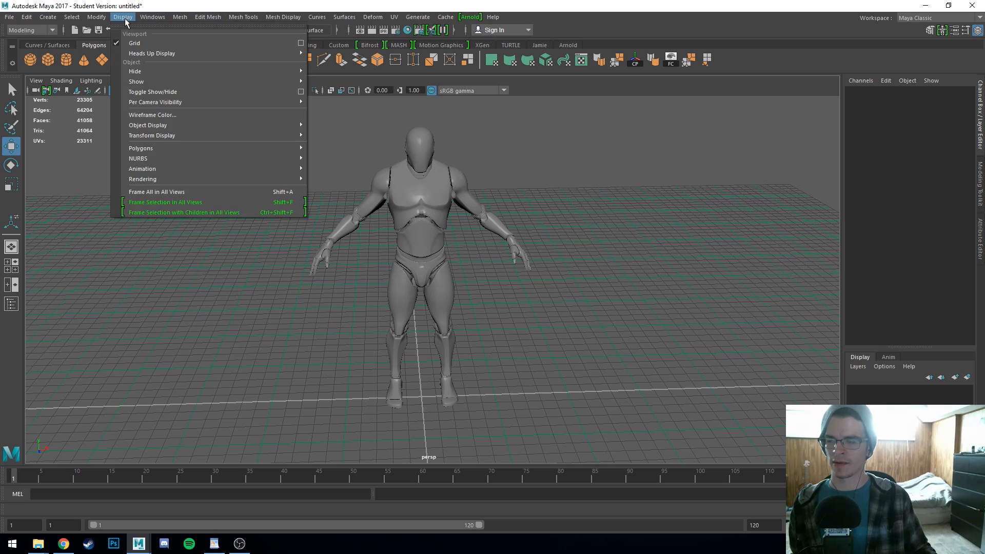
left_click(301, 44)
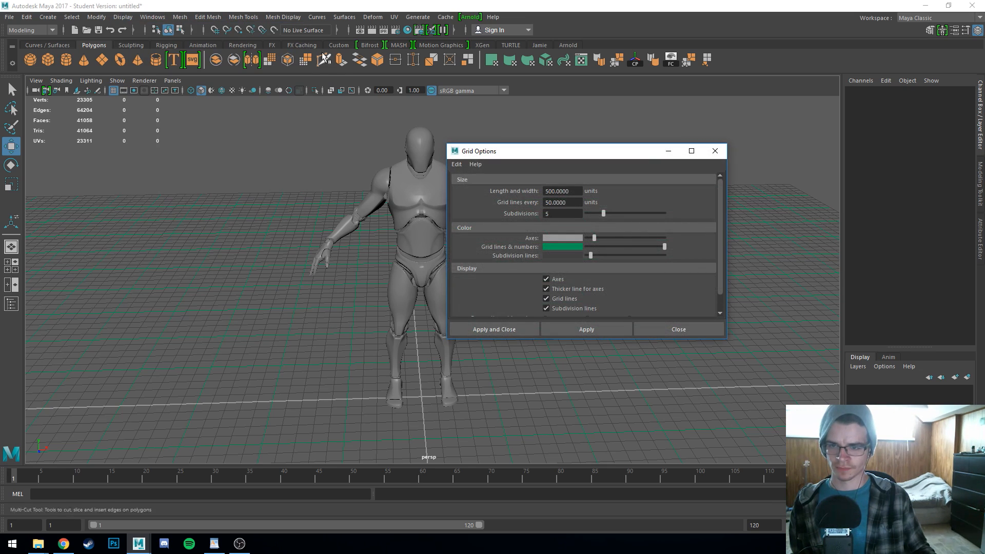
left_click_drag(556, 153, 667, 148)
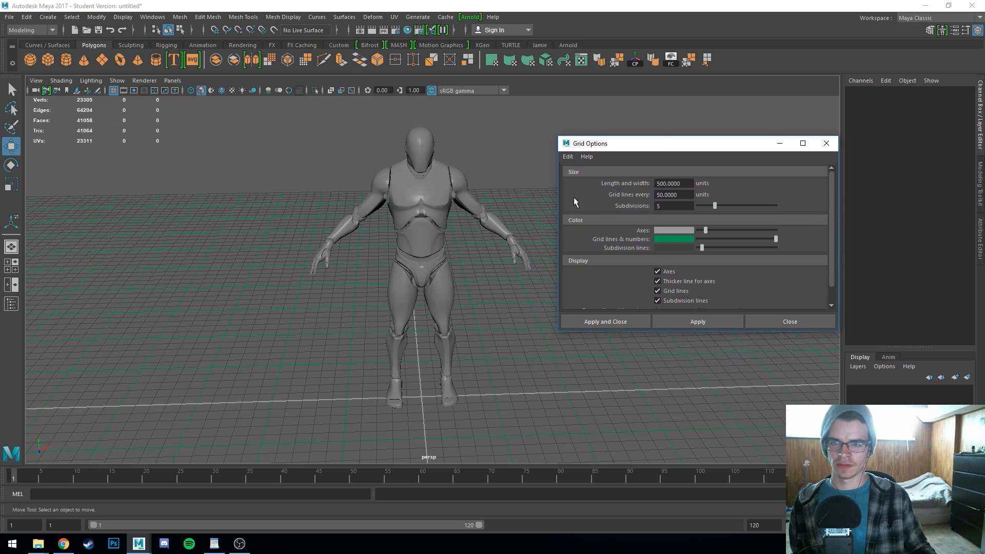
Step: Reset the grid options to their default settings and apply them
left_click(568, 158)
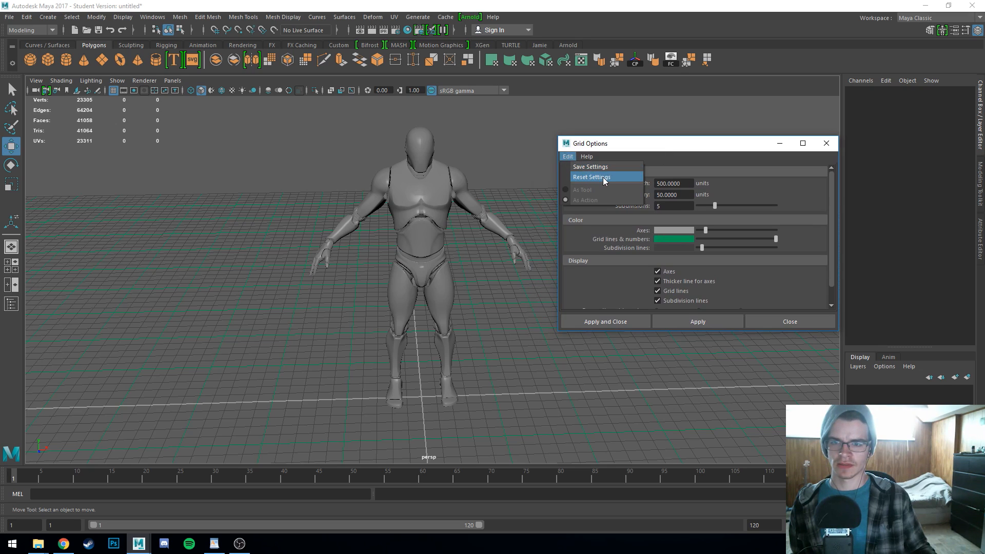
left_click(602, 177)
left_click(723, 321)
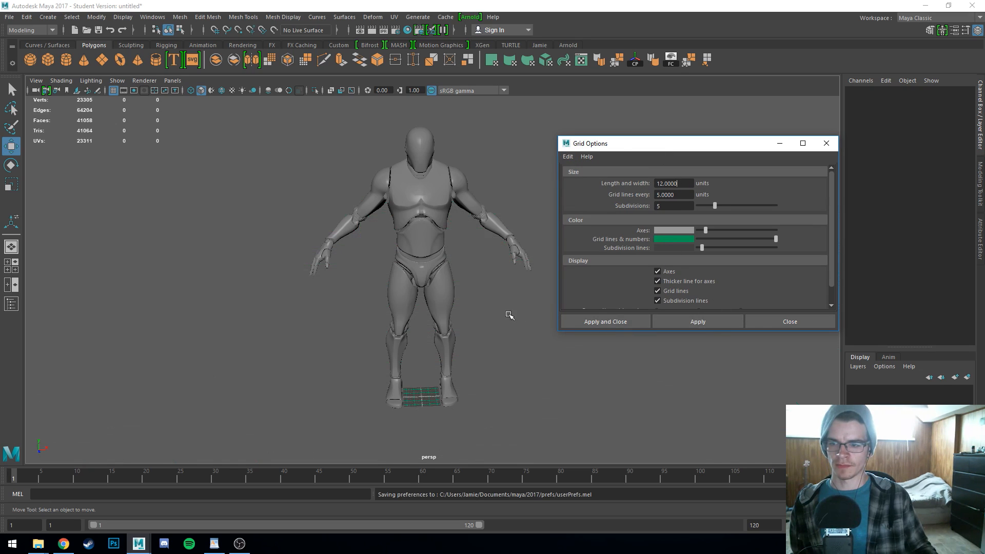
Step: Examine the reset grid and tiny cube between the mannequin's feet up close, and compare them with the whole figure
scroll(414, 406, "up", 3)
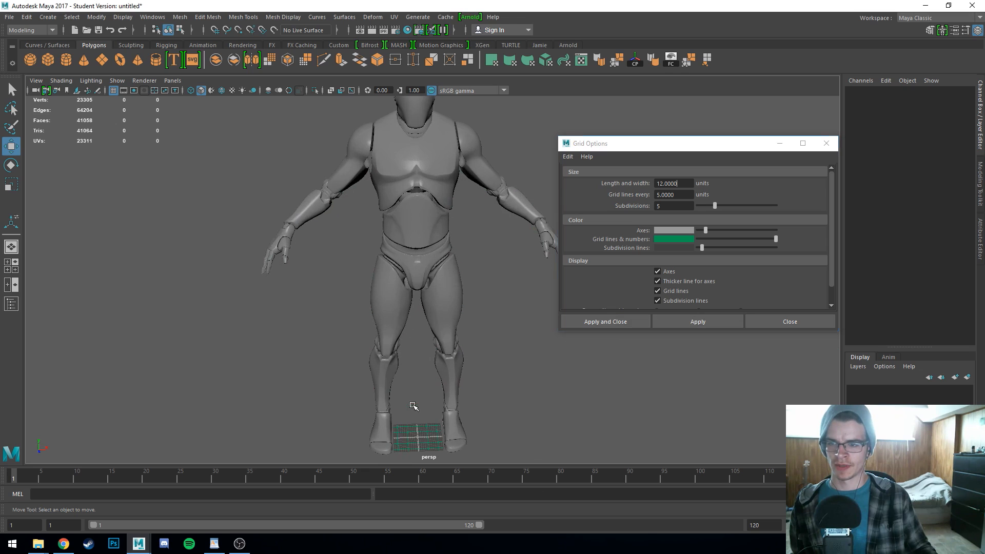
middle_click_drag(413, 406, 418, 298, "alt")
scroll(418, 297, "up", 6)
middle_click_drag(417, 370, 415, 209, "alt")
scroll(388, 322, "up", 4)
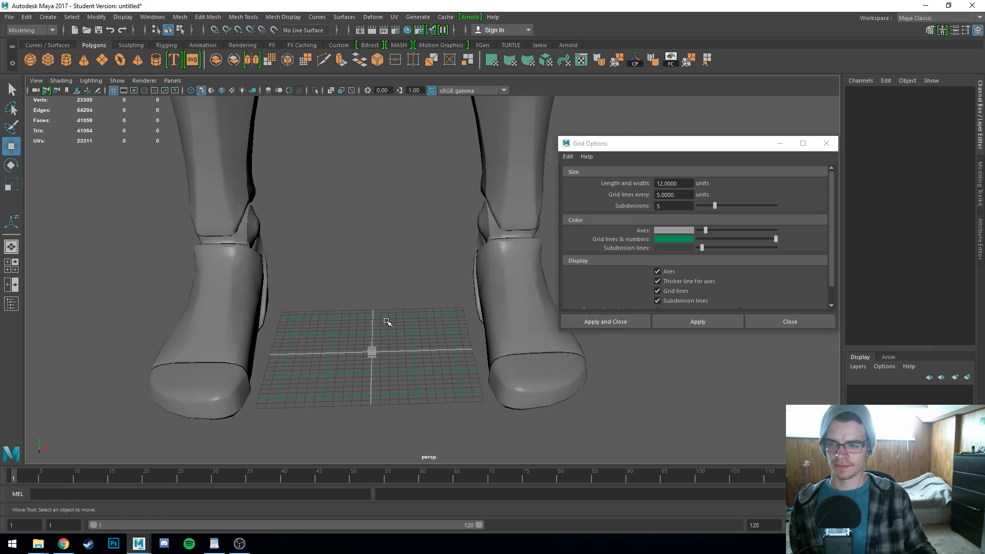
scroll(387, 322, "down", 5)
left_click_drag(291, 318, 417, 326, "alt")
scroll(409, 334, "down", 3)
middle_click_drag(417, 325, 410, 383, "alt")
left_click_drag(410, 384, 436, 398, "alt")
scroll(363, 395, "down", 3)
middle_click_drag(360, 365, 338, 400, "alt")
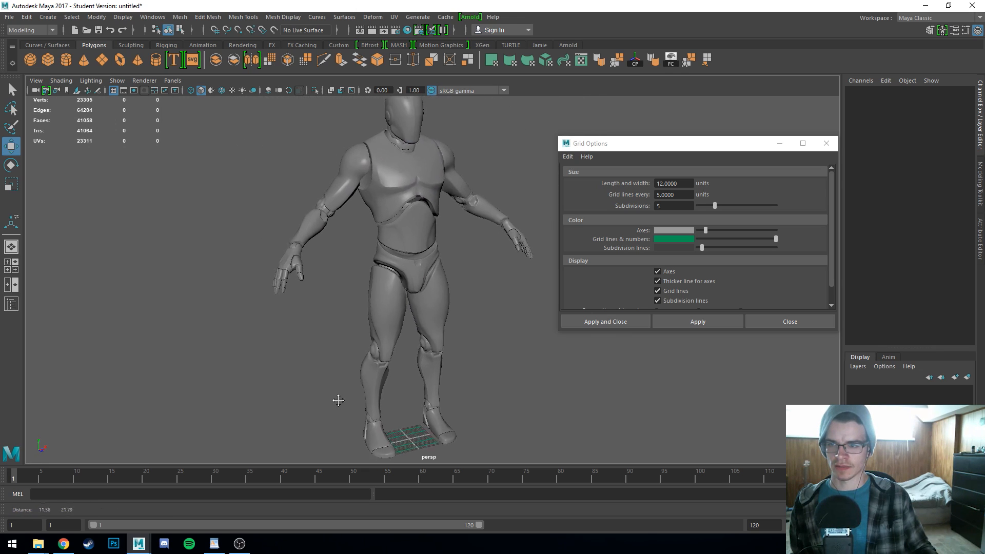
Step: View the mannequin from the front, select the tiny cube between its feet, and clear the selection again
left_click_drag(338, 400, 306, 402, "alt")
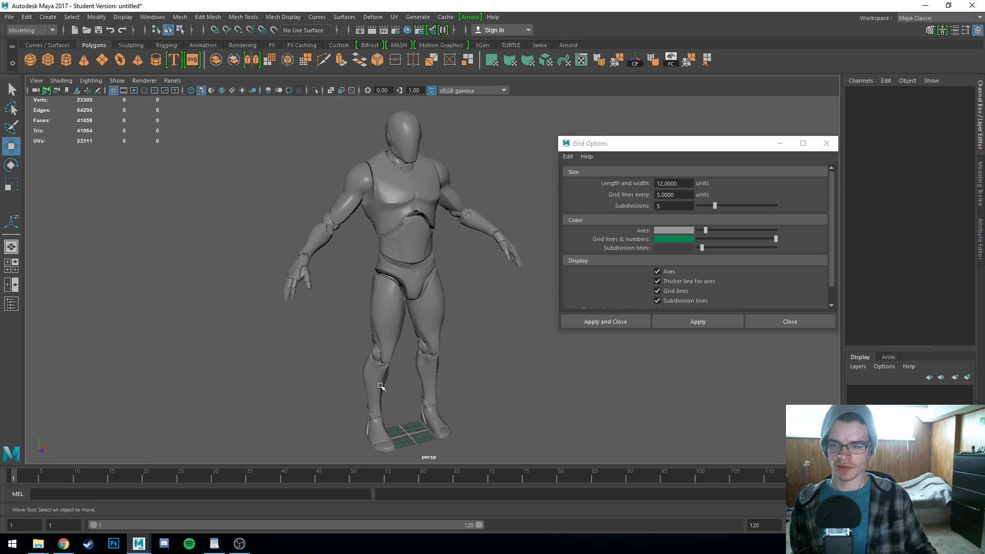
mouse_move(488, 324)
left_mouse_down("alt")
mouse_move(449, 329)
mouse_move(470, 326)
left_mouse_up("alt")
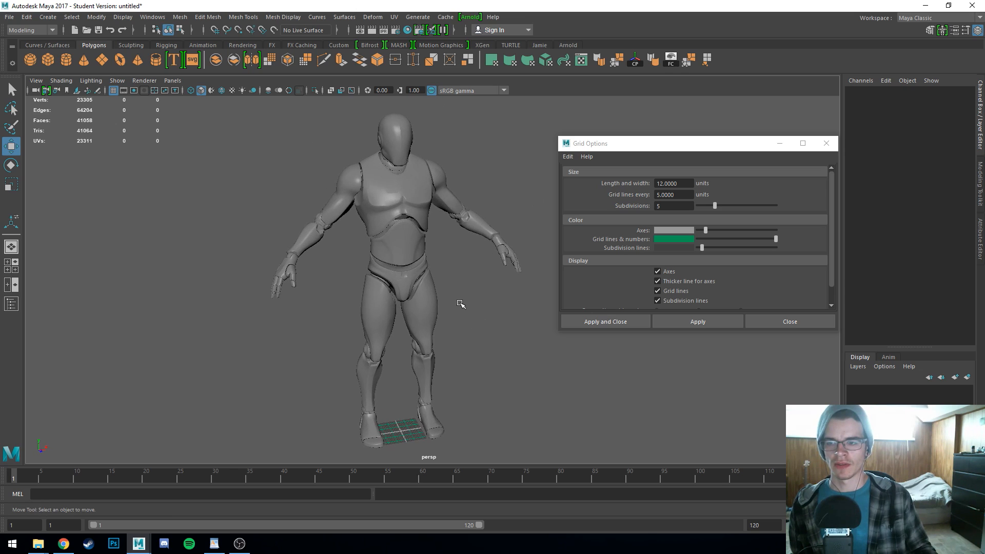
mouse_move(456, 308)
left_mouse_down("alt")
mouse_move(424, 316)
mouse_move(438, 313)
left_mouse_up("alt")
middle_click_drag(439, 315, 463, 250, "alt")
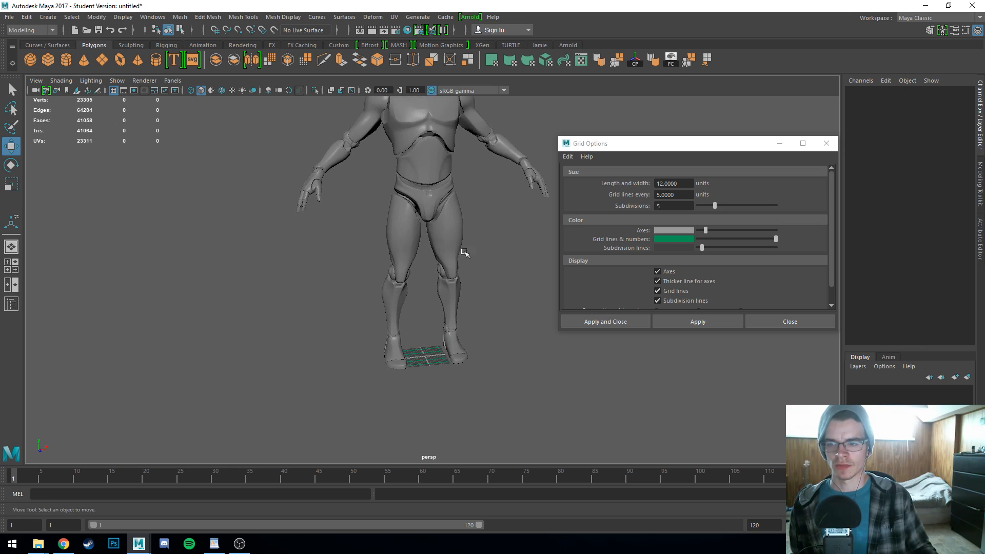
left_click_drag(447, 308, 425, 318, "alt")
left_click(422, 344)
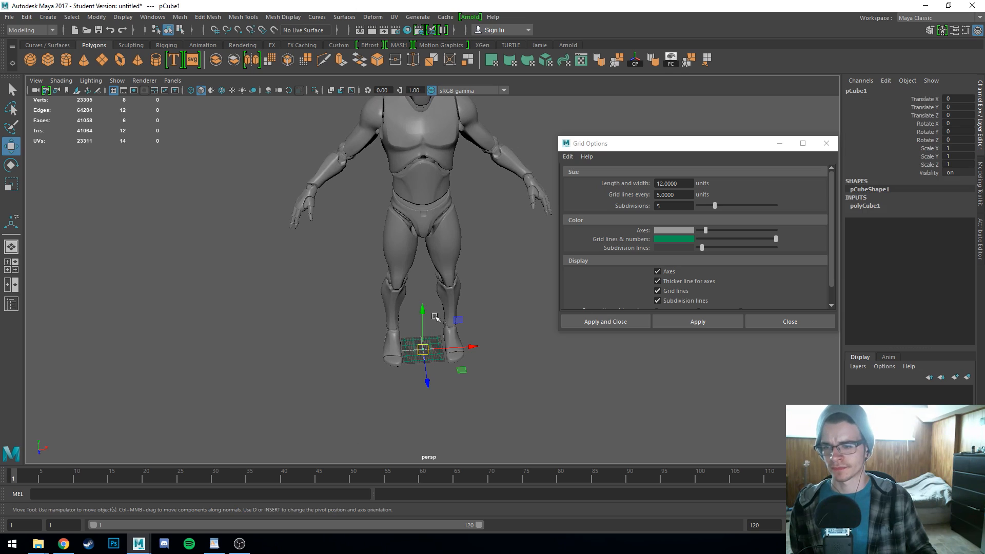
left_click(481, 327)
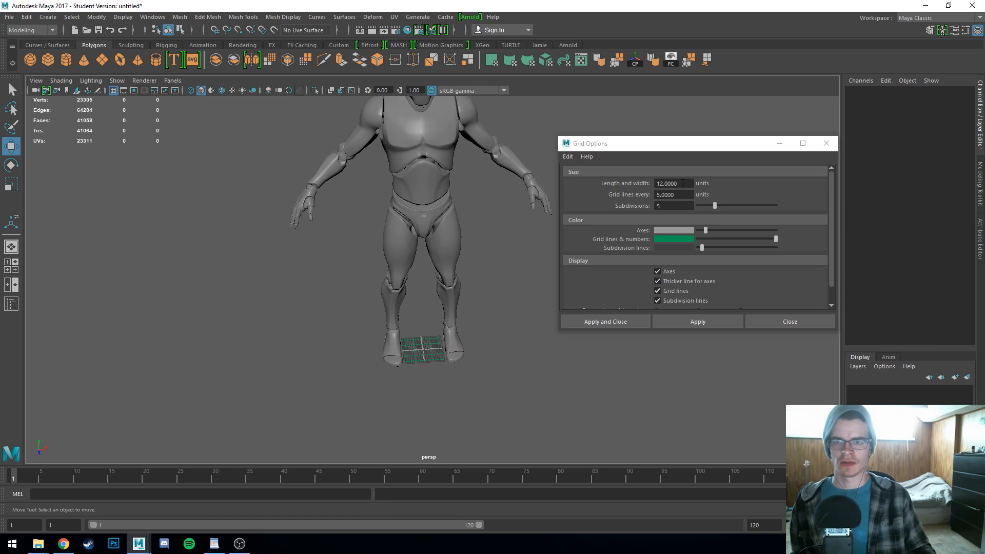
Step: Set the grid's length and width to 500 units and apply the change
left_click_drag(683, 183, 662, 184)
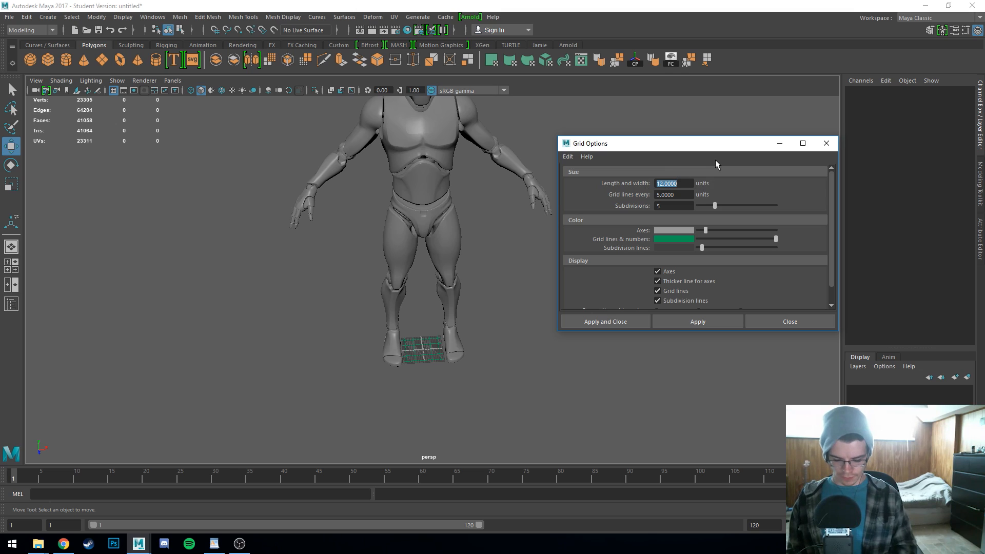
type("500")
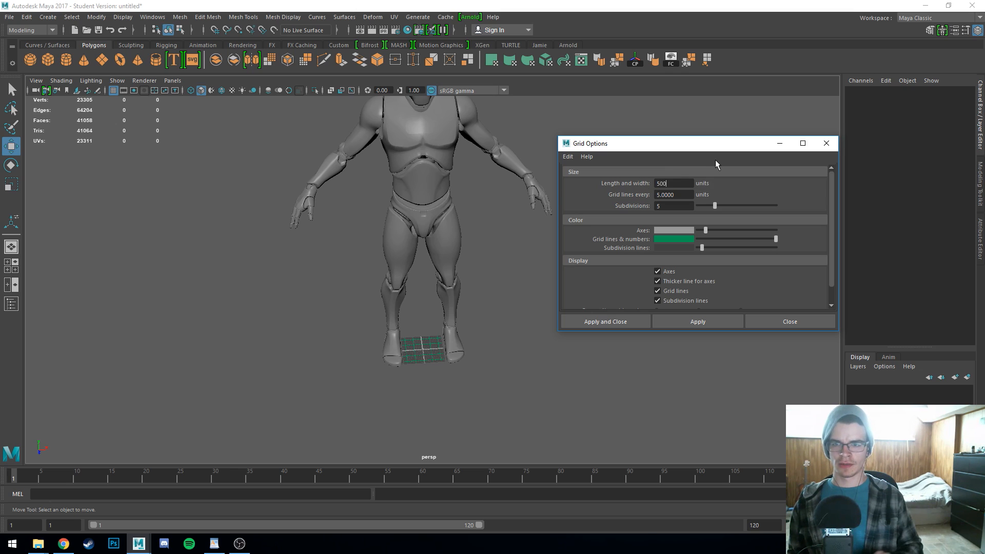
key("Return")
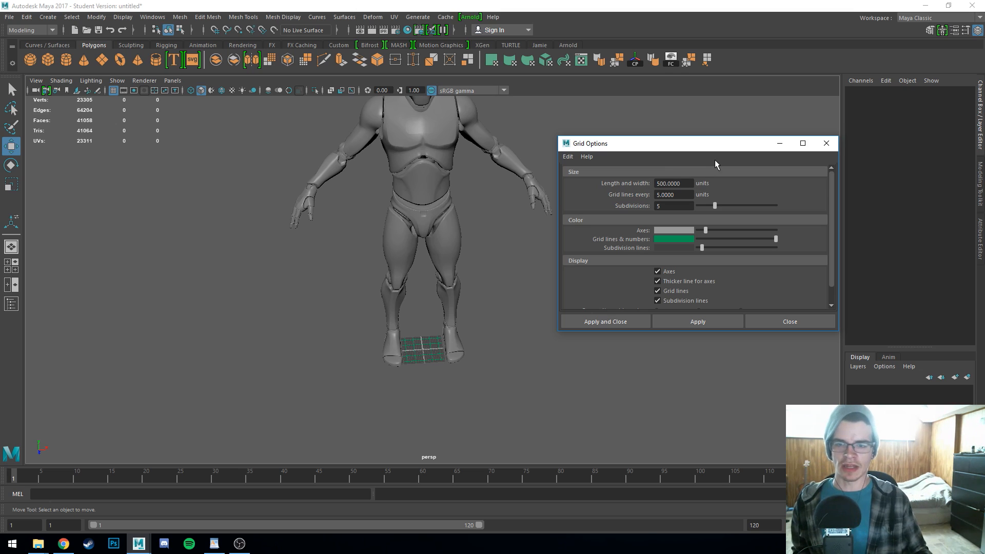
left_click(719, 319)
Step: Examine the density of the enlarged grid from a distance and up close around the mannequin's feet
scroll(394, 356, "down", 4)
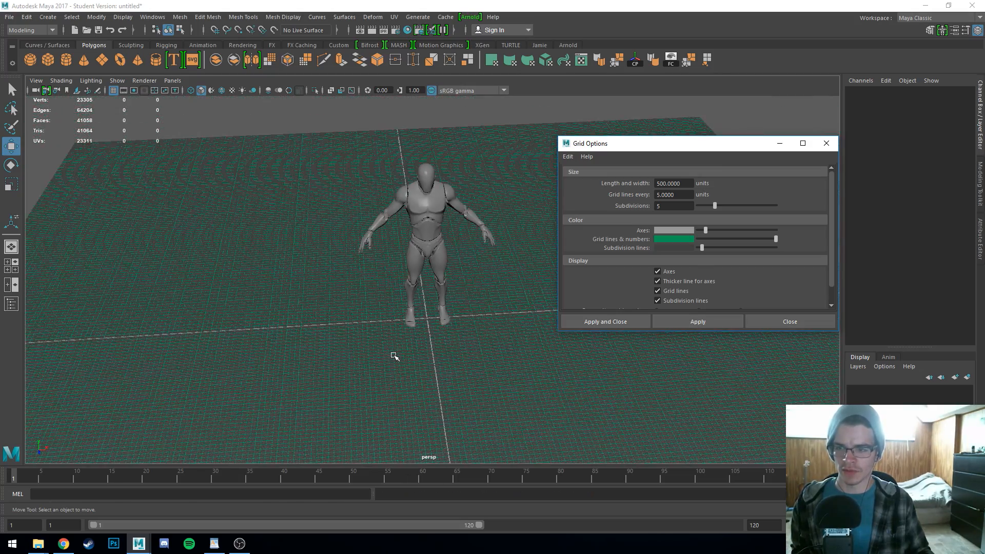
scroll(394, 356, "down", 2)
mouse_move(395, 359)
left_mouse_down("alt")
mouse_move(281, 345)
mouse_move(395, 360)
mouse_move(378, 392)
mouse_move(429, 356)
mouse_move(405, 356)
left_mouse_up("alt")
scroll(405, 356, "up", 3)
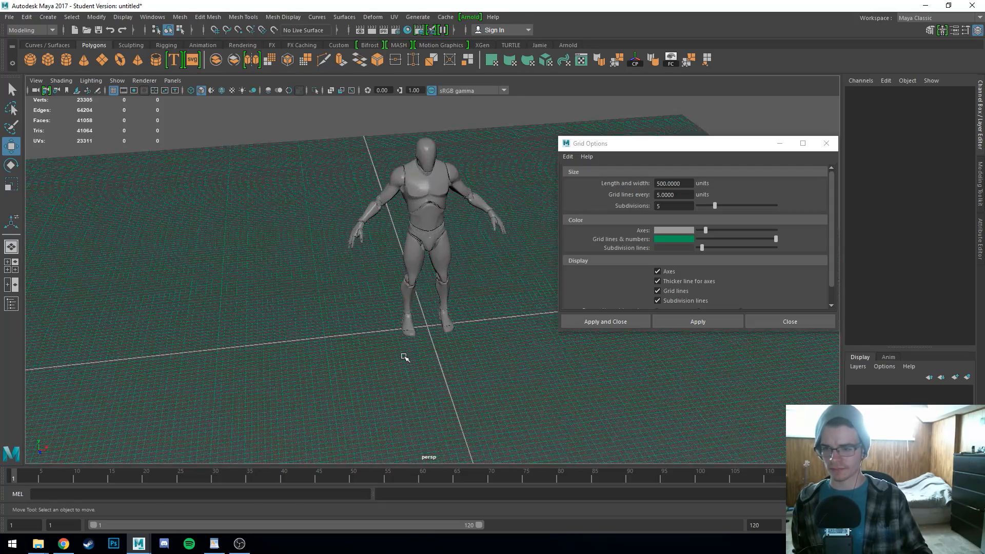
scroll(405, 357, "up", 8)
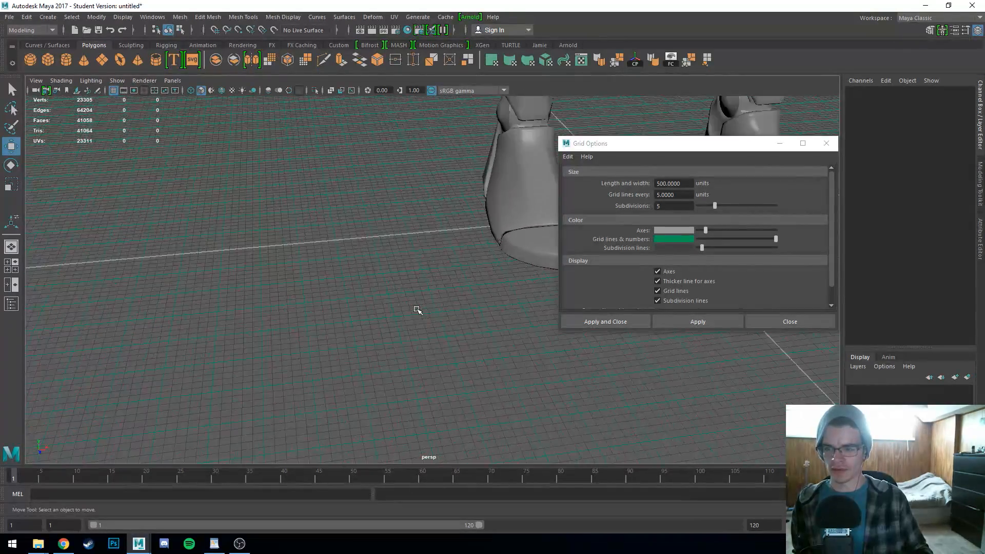
scroll(416, 310, "up", 5)
scroll(417, 310, "down", 5)
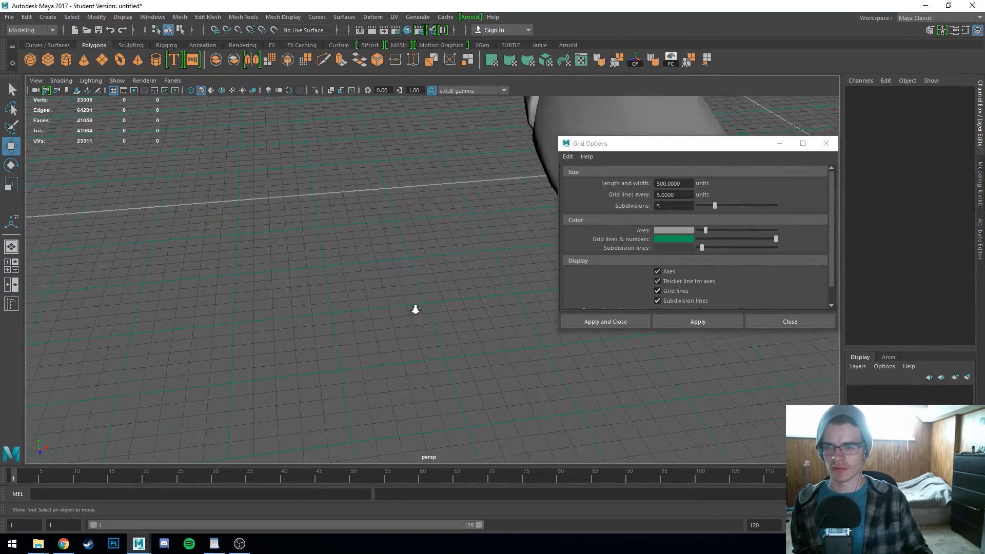
middle_click_drag(418, 308, 226, 343, "alt")
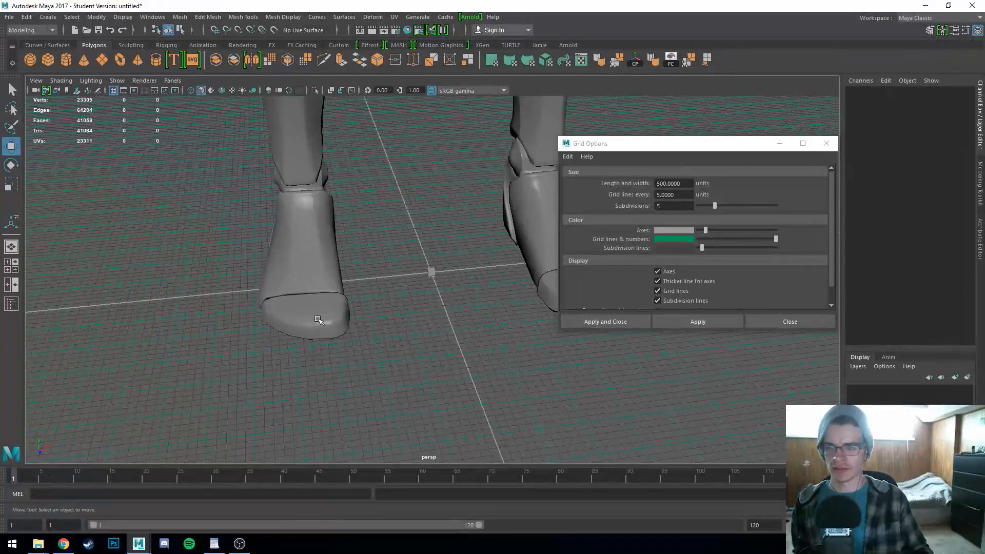
Step: Select the tiny cube between the mannequin's feet and frame it in the viewport
scroll(359, 317, "down", 3)
scroll(405, 297, "up", 9)
left_click(429, 268)
key("f")
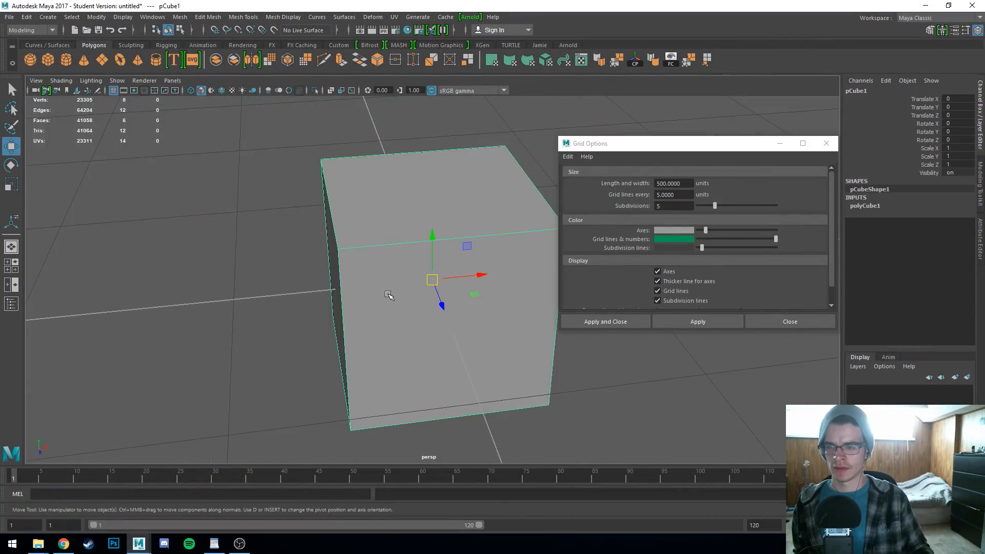
Step: Try to move the cube along the Z axis using grid snapping, and undo the move
scroll(388, 298, "down", 5)
left_click_drag(369, 306, 432, 335, "alt")
key("x")
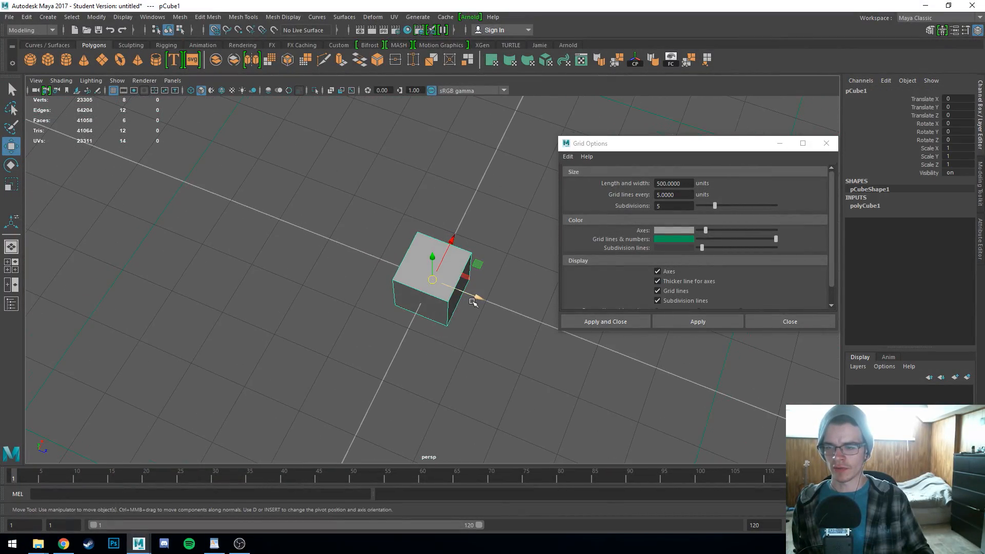
left_click_drag(476, 298, 405, 288)
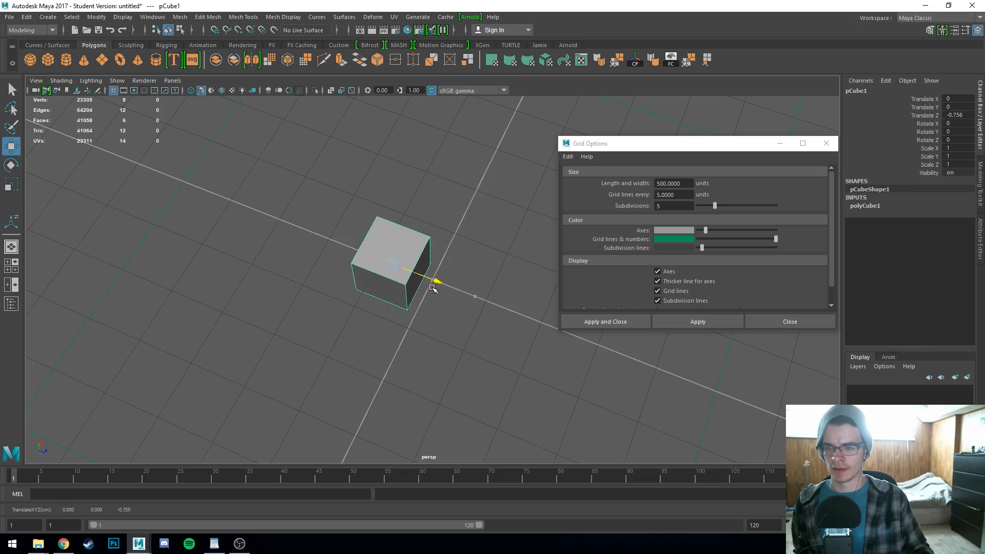
scroll(492, 322, "down", 4)
left_click_drag(463, 347, 362, 314, "alt")
key("ctrl+z")
Step: Set the grid line spacing to every 50 units and apply it to the grid around the mannequin
scroll(363, 316, "down", 6)
scroll(369, 318, "down", 6)
left_click_drag(687, 198, 646, 199)
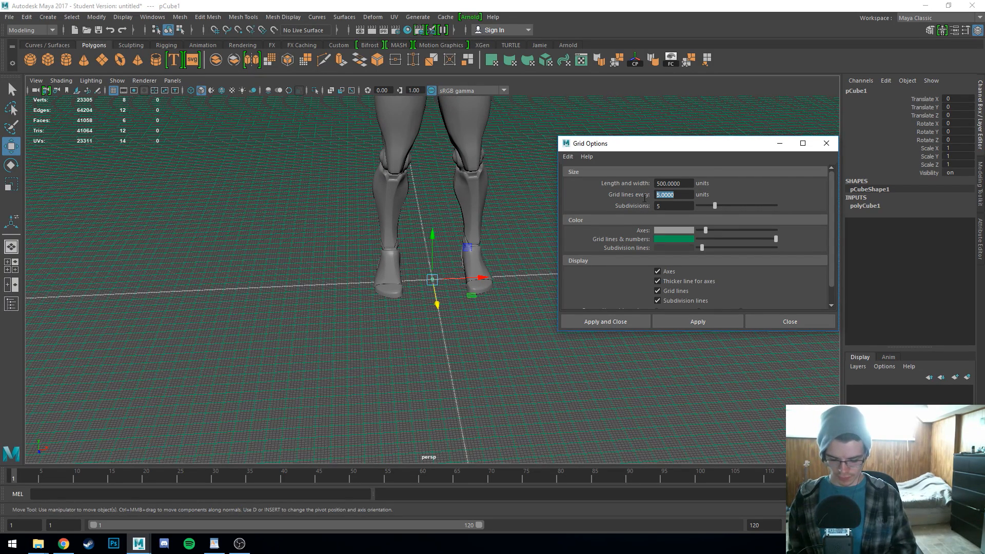
type("50")
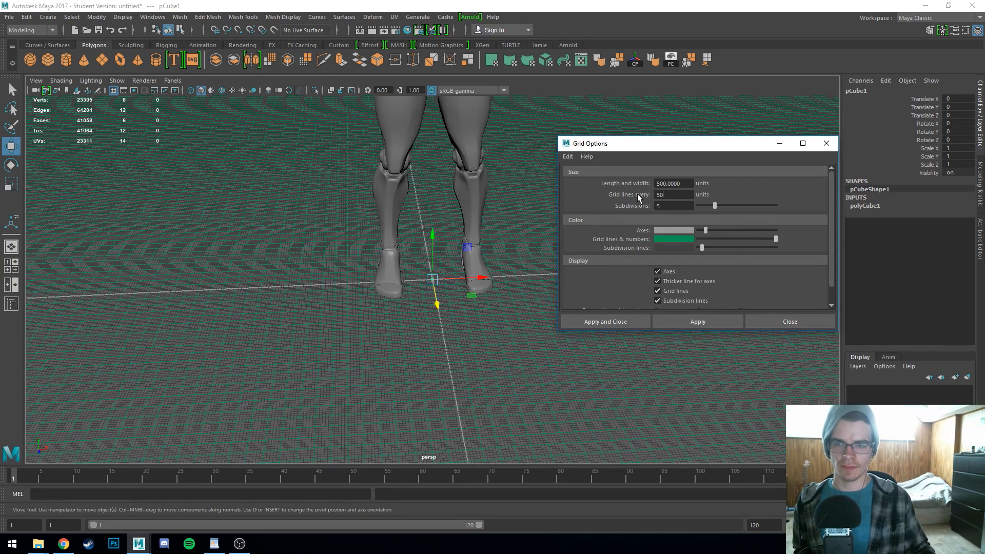
left_click(719, 322)
scroll(461, 326, "down", 10)
mouse_move(449, 333)
left_mouse_down("alt")
mouse_move(583, 333)
mouse_move(438, 334)
mouse_move(452, 332)
left_mouse_up("alt")
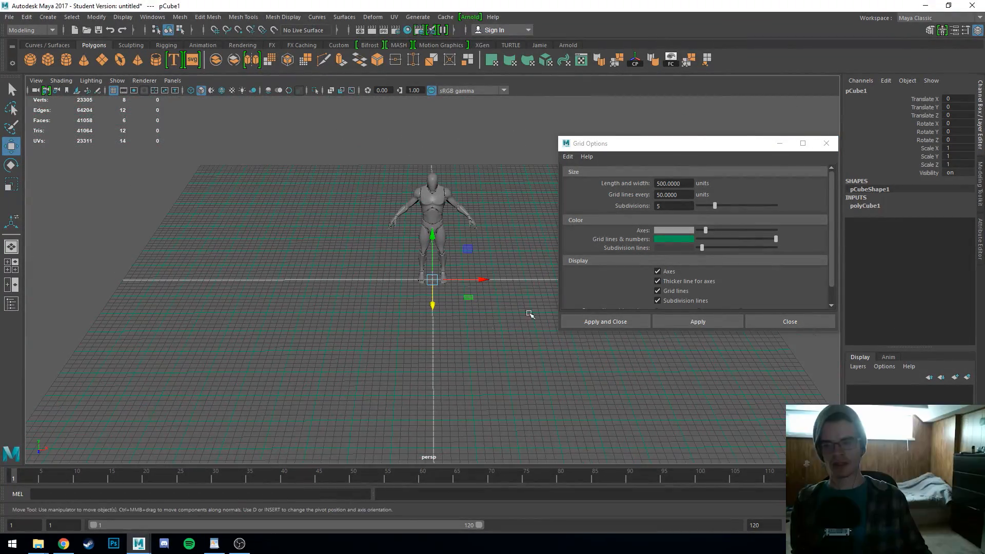
Step: Try adjusting the color of the grid lines and numbers, applying it to the viewport grid
mouse_move(775, 239)
left_mouse_down()
mouse_move(719, 241)
mouse_move(776, 240)
left_mouse_up()
left_click(691, 323)
left_click(702, 318)
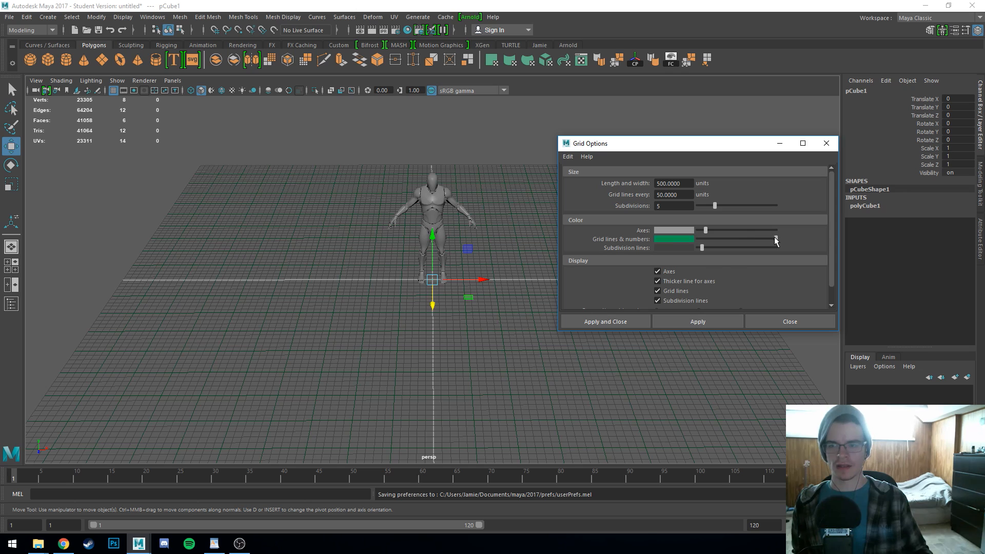
left_click(697, 322)
Step: Apply the grid settings and close the grid options
scroll(367, 346, "up", 5)
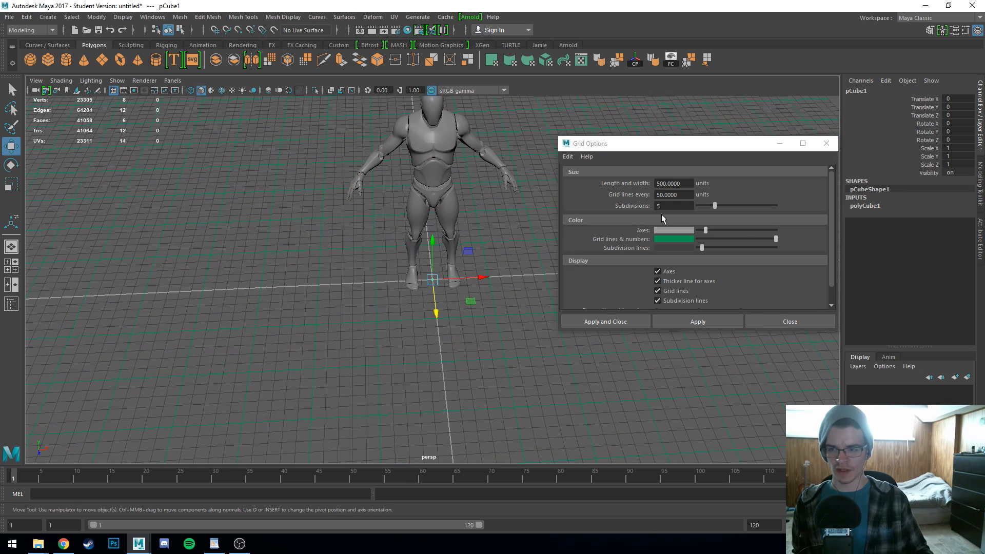
left_click_drag(484, 345, 460, 349, "alt")
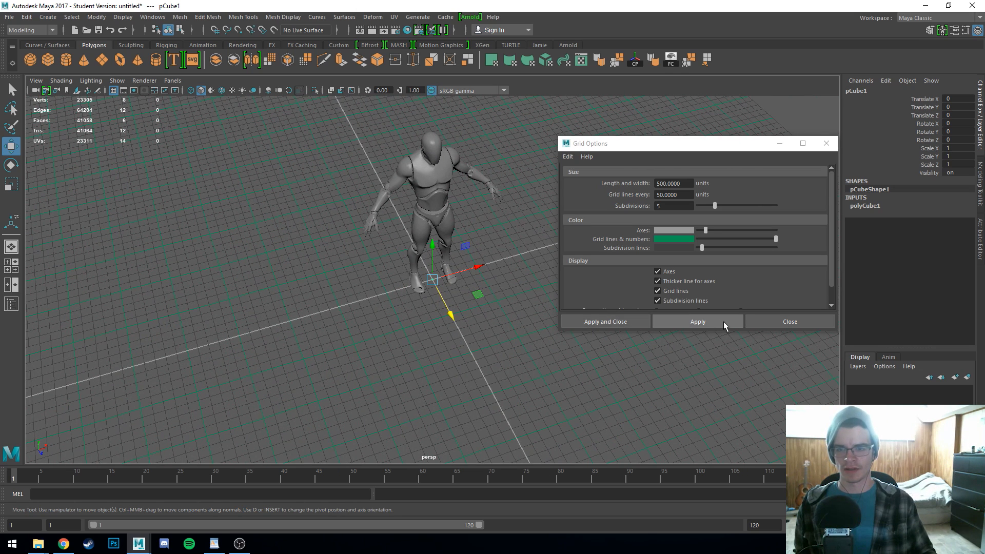
left_click(625, 322)
Step: Frame the tiny cube and compare its size with the mannequin's feet and the surrounding grid
left_click_drag(628, 325, 481, 296, "alt")
key("f")
scroll(489, 320, "down", 5)
scroll(480, 296, "down", 5)
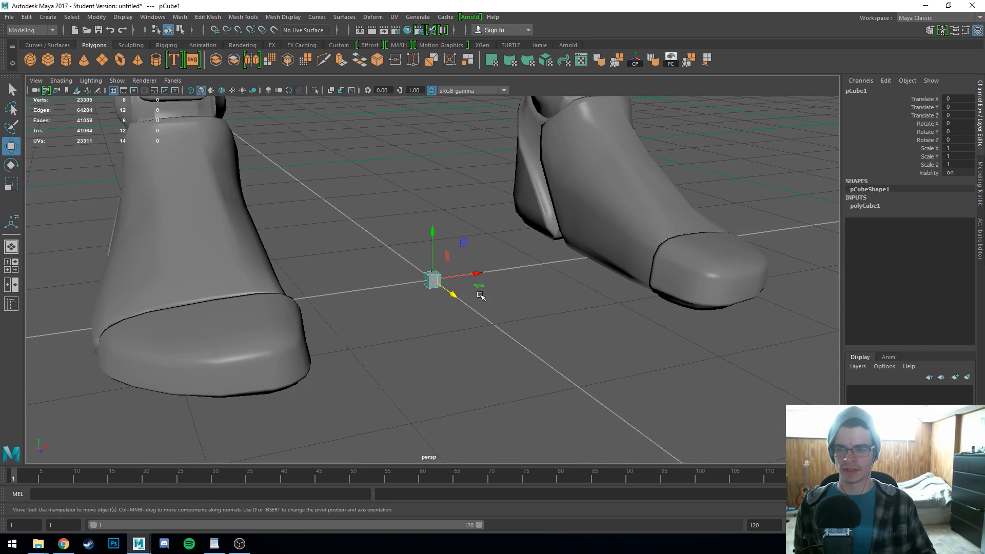
scroll(480, 296, "down", 12)
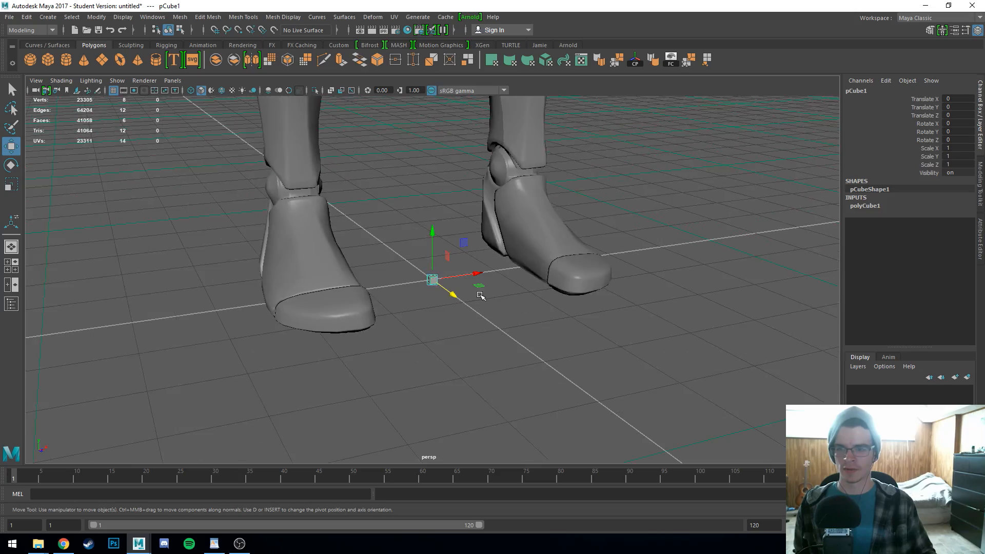
Step: Select the mannequin and move it back along the Z axis to about -473.4
left_click(454, 223)
scroll(373, 303, "down", 3)
left_click_drag(373, 303, 307, 345, "alt")
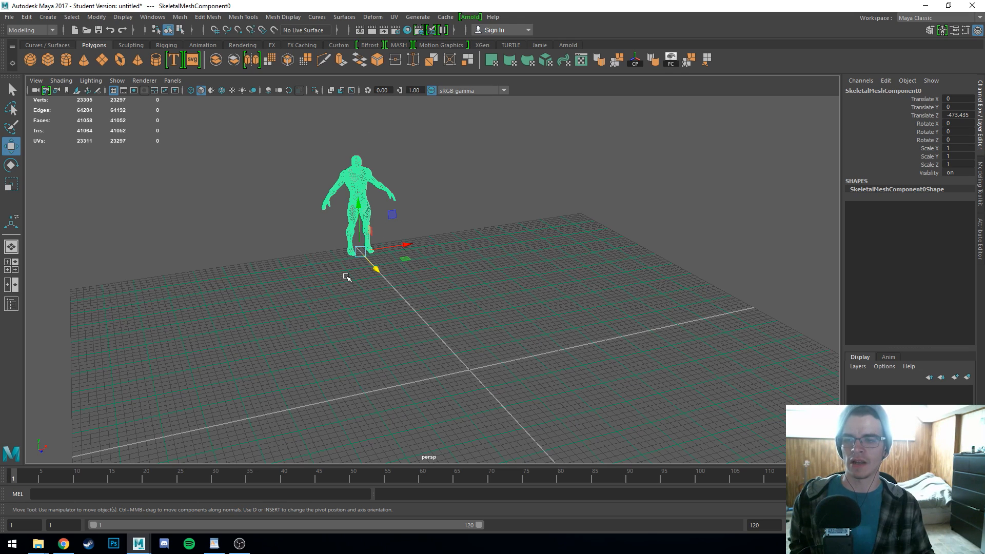
Step: Clear and reselect the mannequin directly, and marquee-select the tiny cube at the grid's origin
left_click(406, 288)
left_click(362, 211)
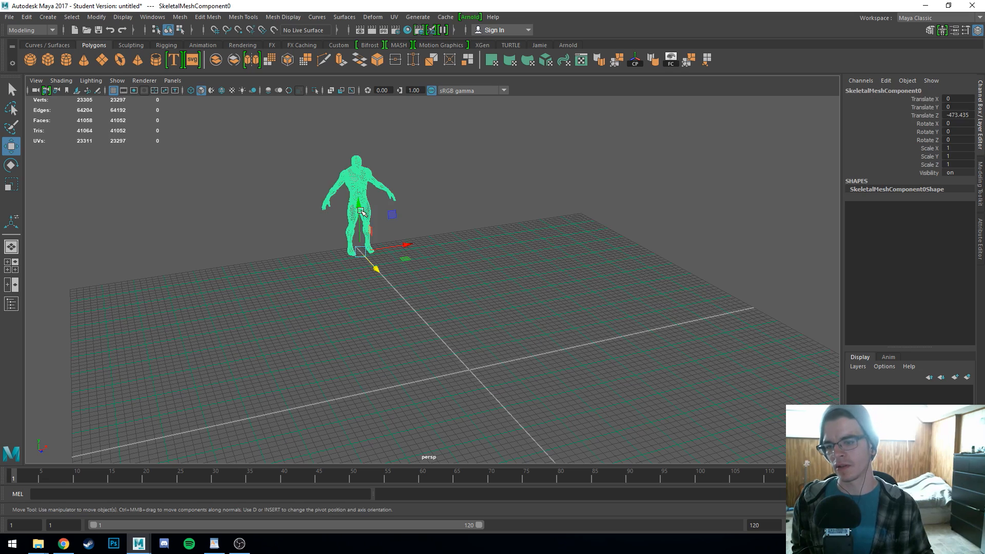
left_click(427, 276)
left_click(350, 201)
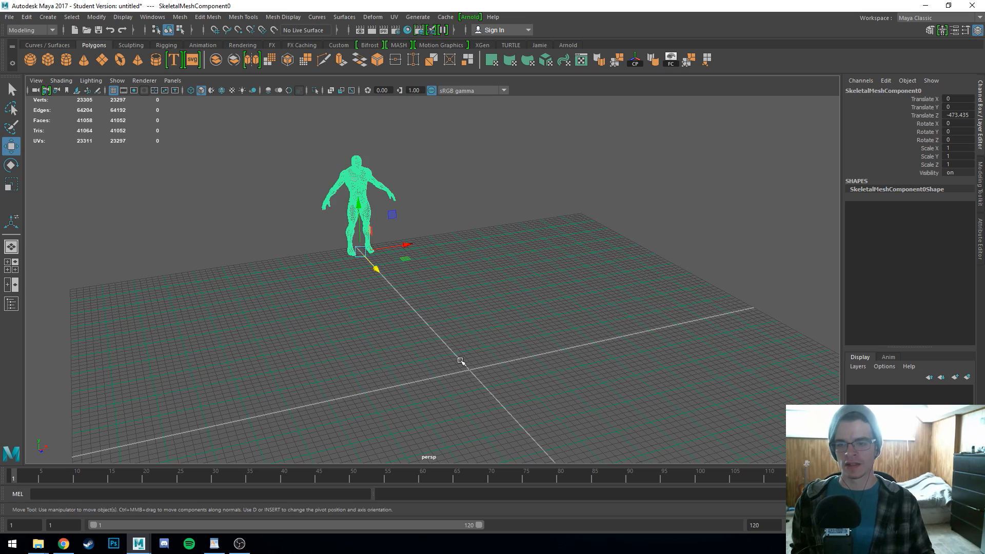
left_click_drag(458, 353, 510, 404)
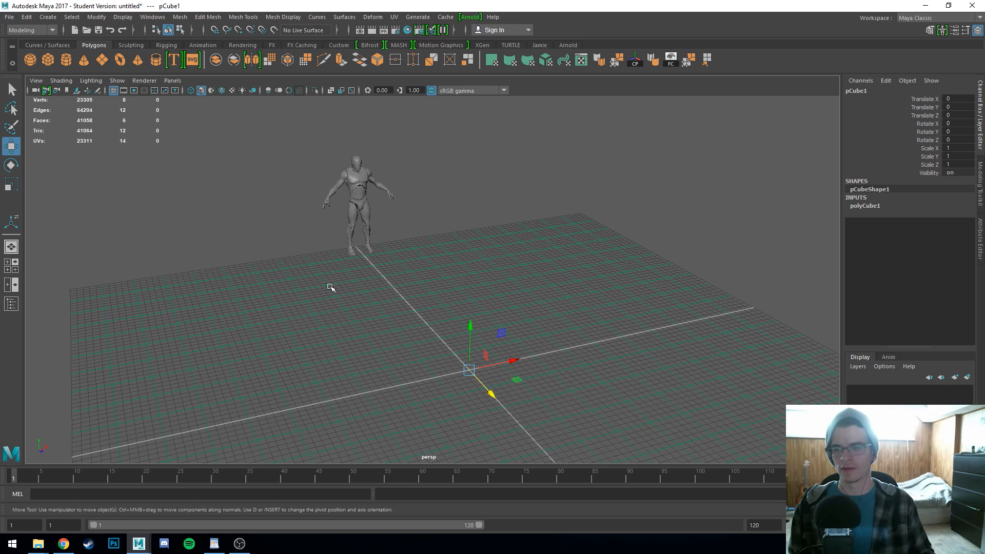
Step: Demonstrate marquee selection around the cube, and enclose both the mannequin and the cube in one selection
left_click_drag(330, 285, 416, 316)
left_click_drag(432, 369, 358, 336)
mouse_move(357, 312)
right_mouse_down()
mouse_move(368, 322)
mouse_move(349, 298)
mouse_move(359, 314)
right_mouse_up()
left_click_drag(373, 293, 530, 426)
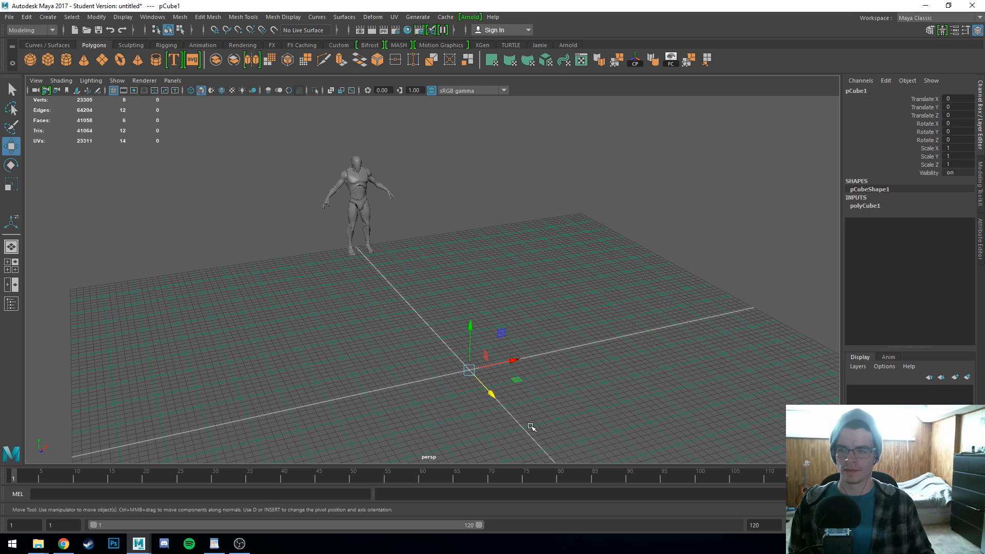
left_click(370, 323)
left_click_drag(248, 157, 577, 443)
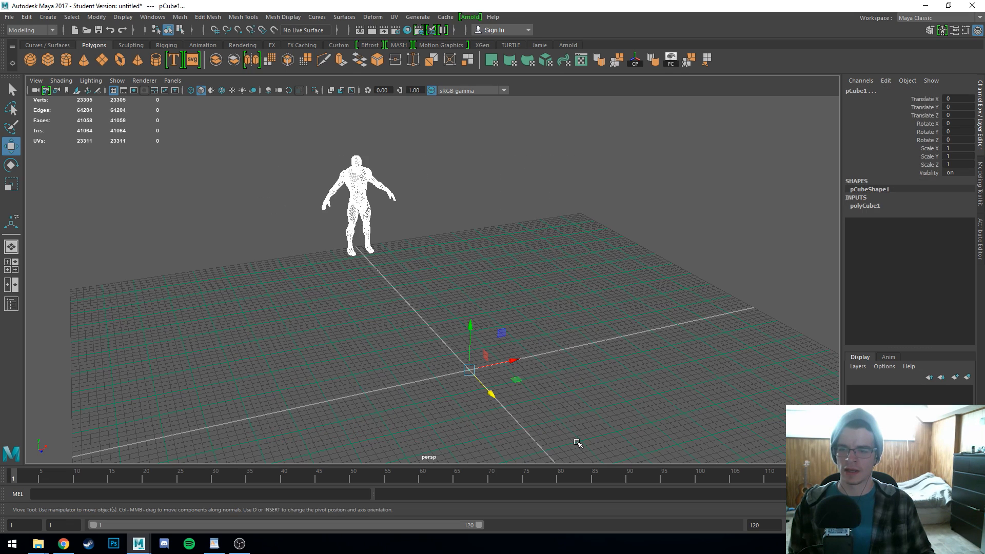
Step: Examine the selected cube at the origin up close, and compare it with the selected mannequin from a distance
scroll(465, 394, "up", 3)
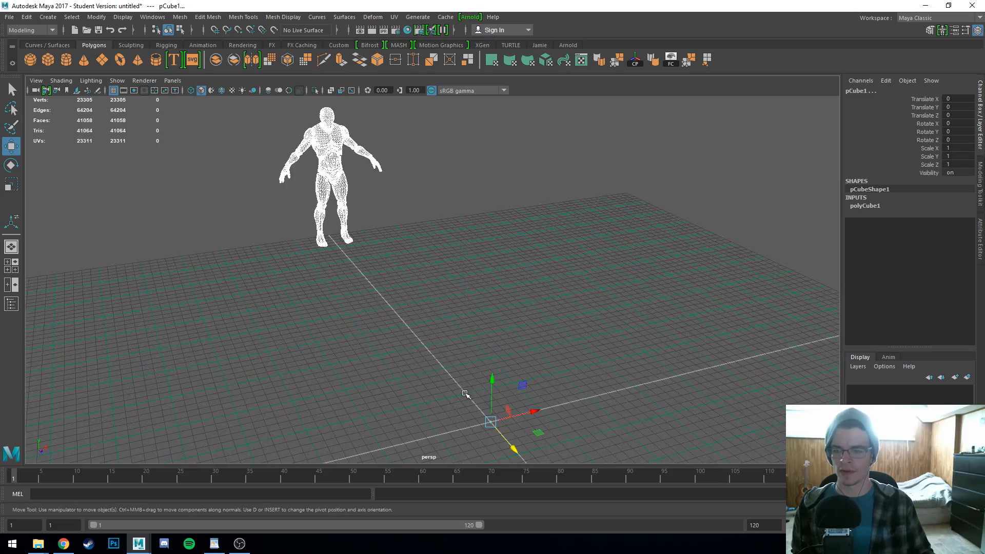
scroll(465, 393, "up", 2)
middle_click_drag(464, 395, 356, 270, "alt")
scroll(362, 293, "up", 6)
middle_click_drag(376, 339, 396, 287, "alt")
scroll(409, 332, "up", 6)
middle_click_drag(358, 381, 424, 292, "alt")
scroll(423, 308, "up", 4)
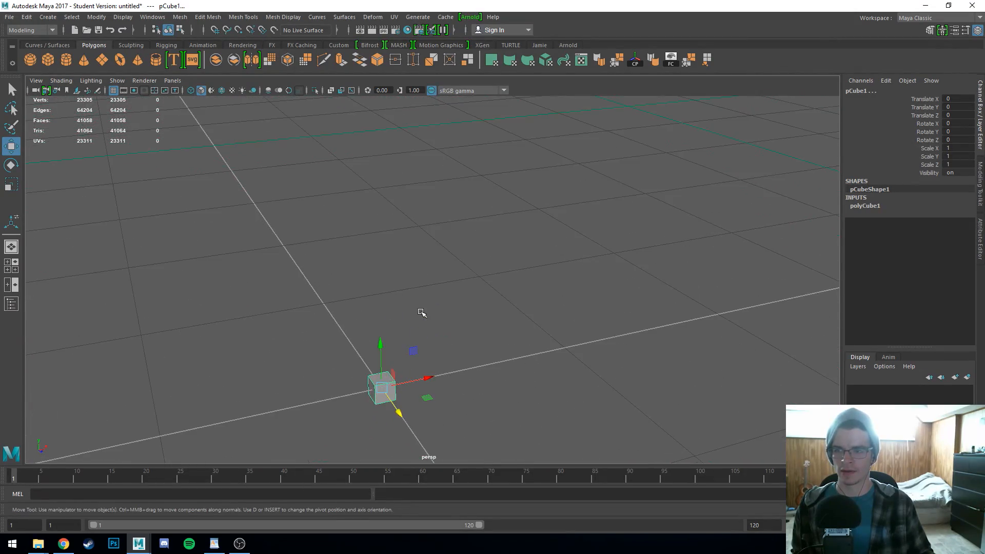
scroll(421, 312, "down", 6)
scroll(374, 286, "down", 3)
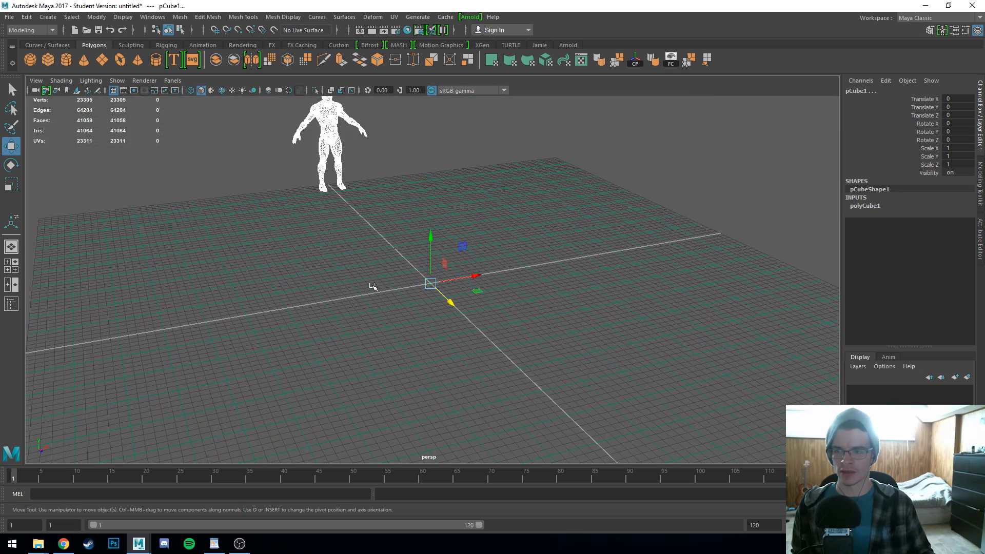
middle_click_drag(374, 286, 362, 388, "alt")
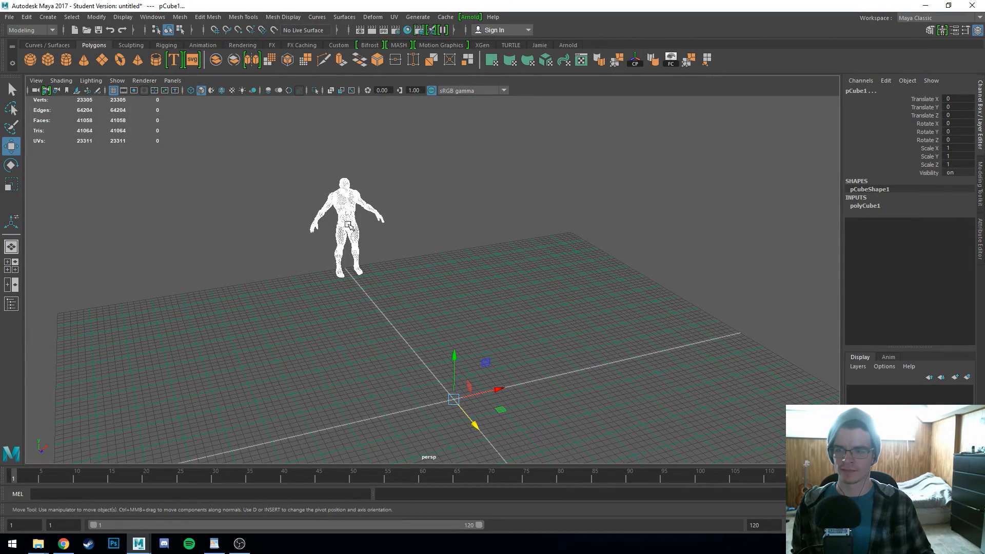
Step: Select the mannequin and add the cube, clear the selection, and reselect both starting with the cube
left_click(348, 225)
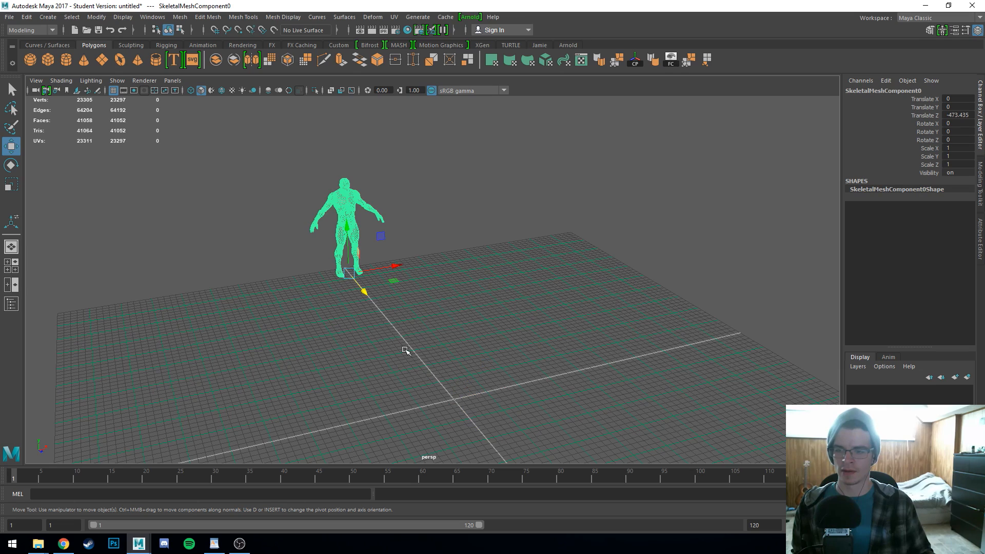
left_click_drag(418, 363, 460, 419)
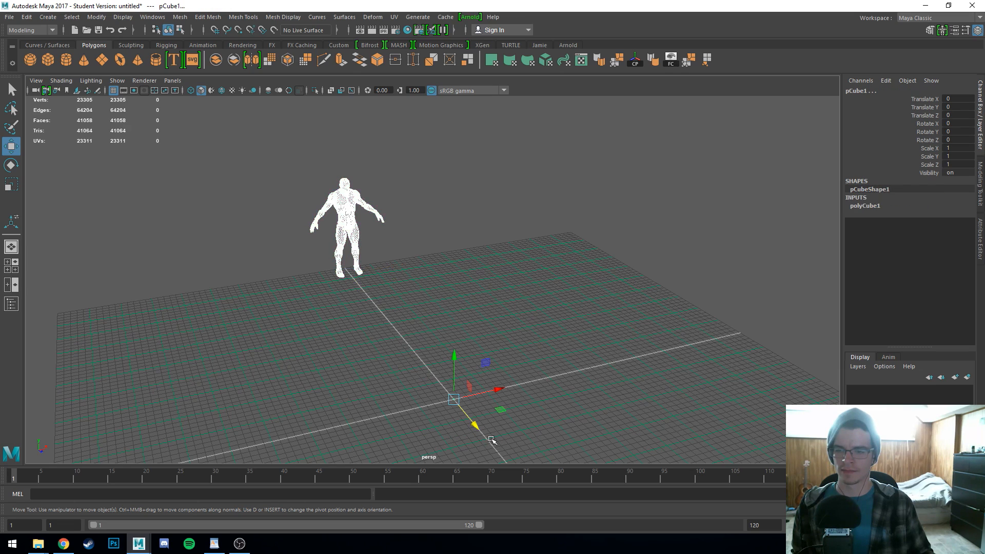
left_click(497, 427)
left_click_drag(495, 429, 411, 352)
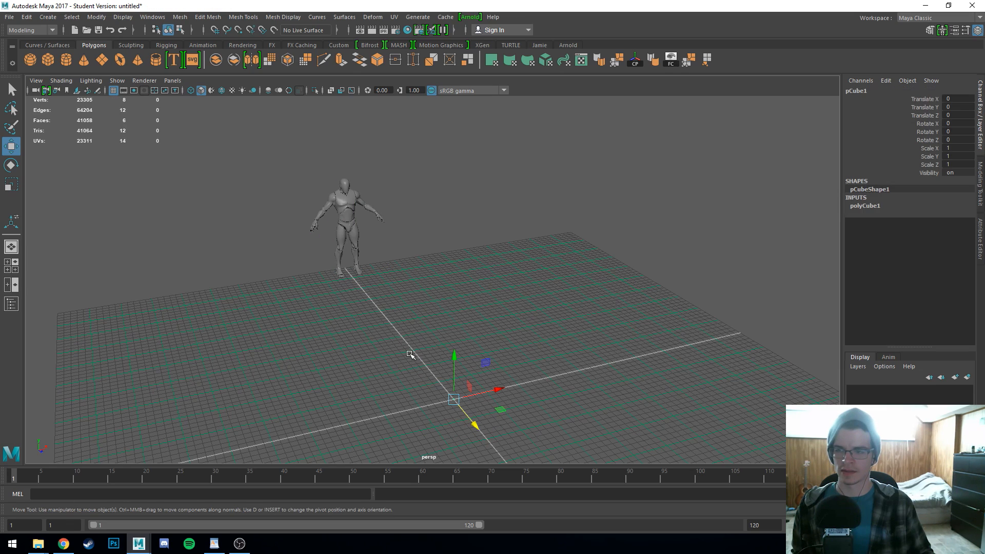
left_click(342, 209)
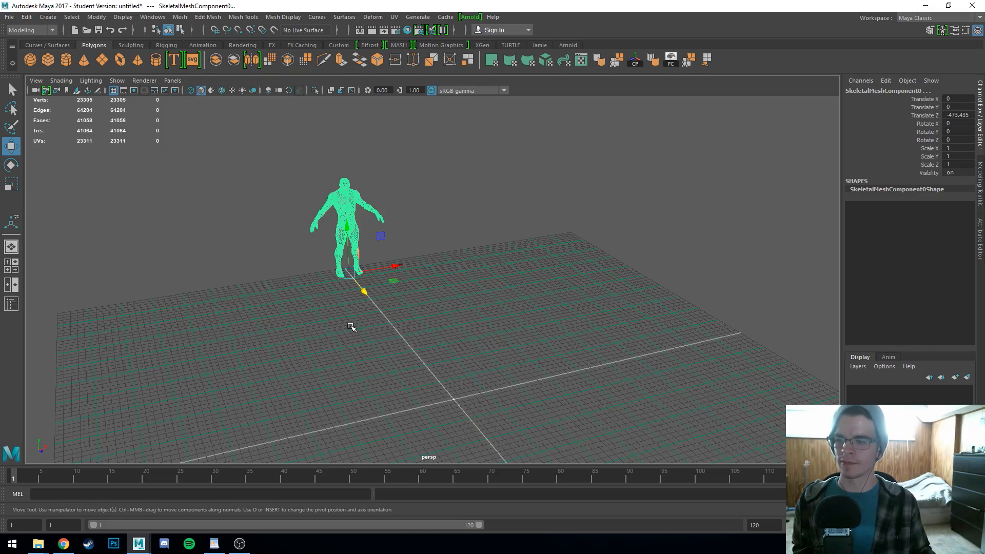
Step: Clear the selection, marquee-select only the tiny cube at the origin, and frame it
left_click_drag(352, 325, 376, 332, "alt")
middle_click_drag(376, 332, 305, 220, "alt")
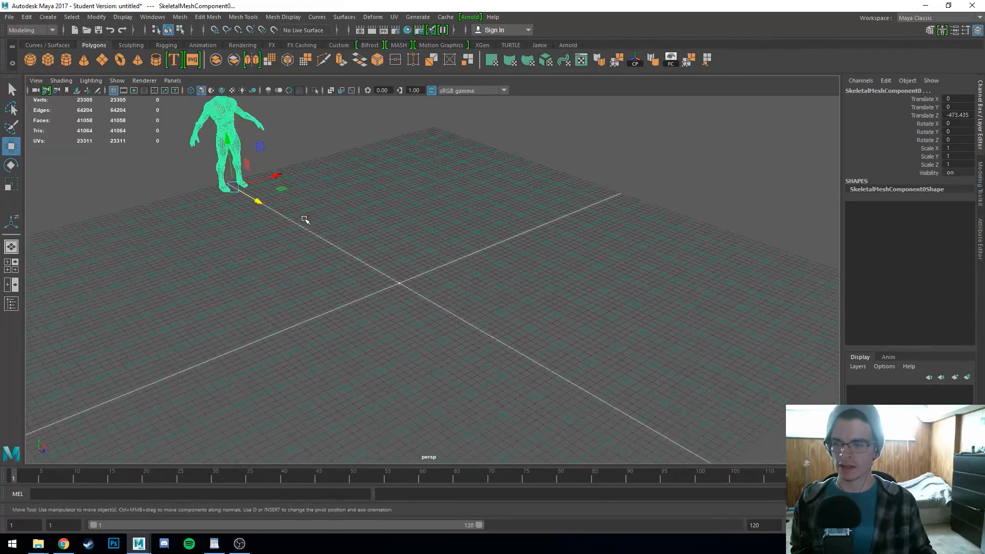
scroll(387, 334, "up", 12)
middle_click_drag(211, 334, 503, 365, "alt")
scroll(331, 374, "up", 2)
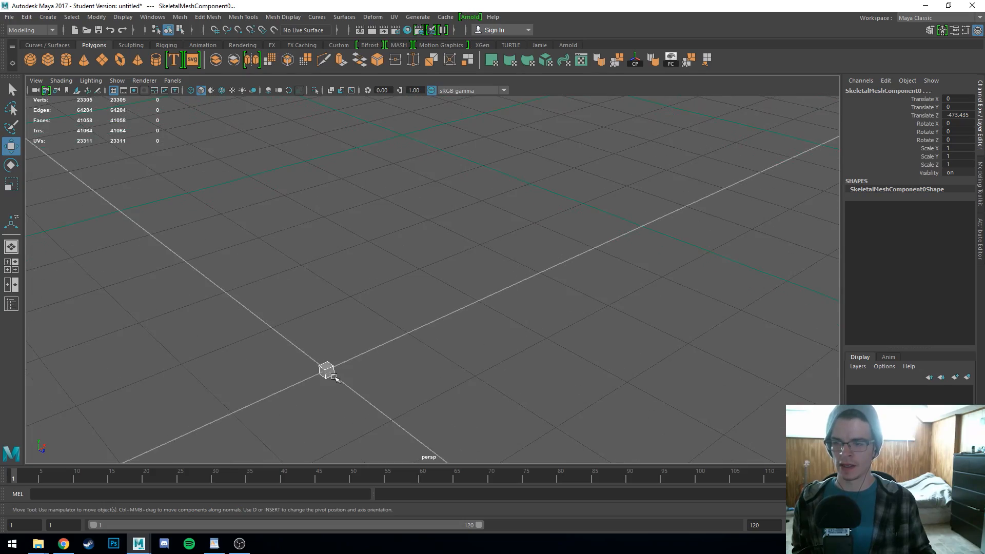
scroll(336, 375, "down", 14)
left_click(387, 260)
left_click_drag(386, 260, 480, 372)
scroll(464, 368, "up", 15)
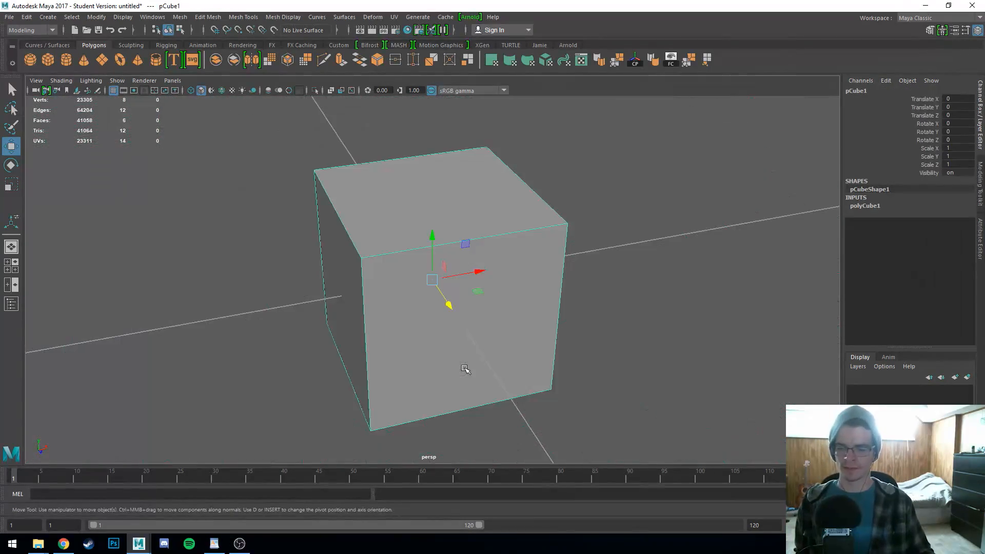
Step: View the selected cube from farther away, frame it again, and back away from it
scroll(463, 367, "down", 8)
scroll(465, 358, "down", 4)
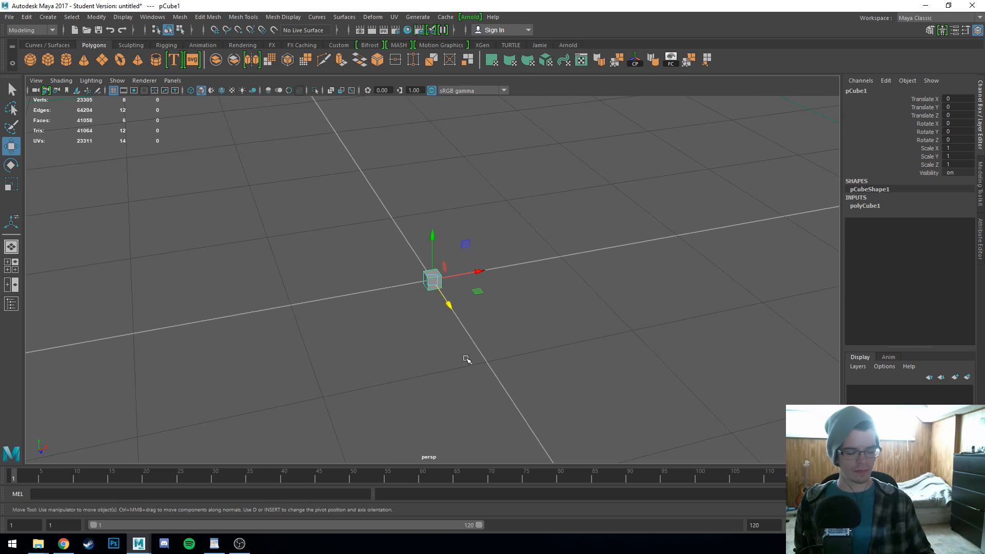
left_click_drag(469, 358, 487, 357, "alt")
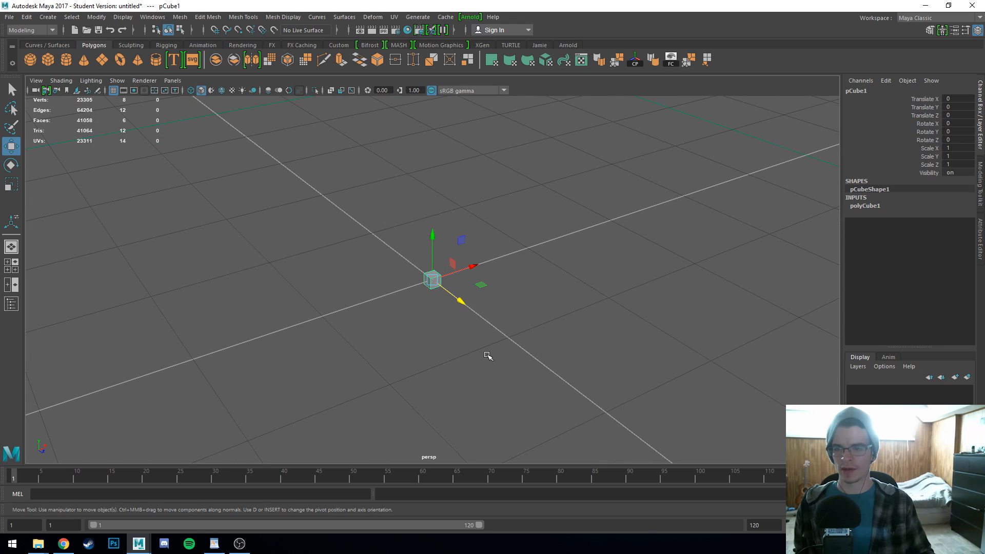
scroll(488, 355, "down", 2)
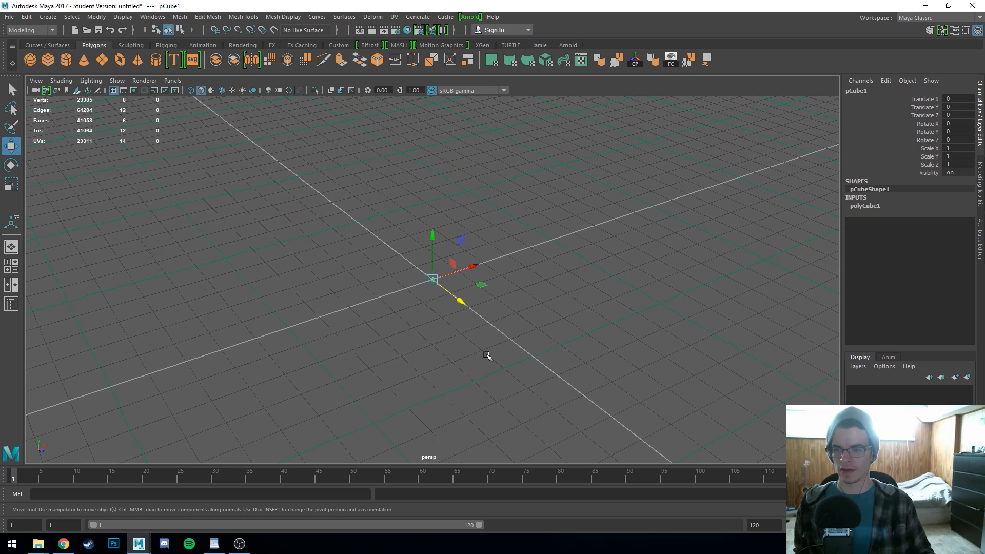
key("f")
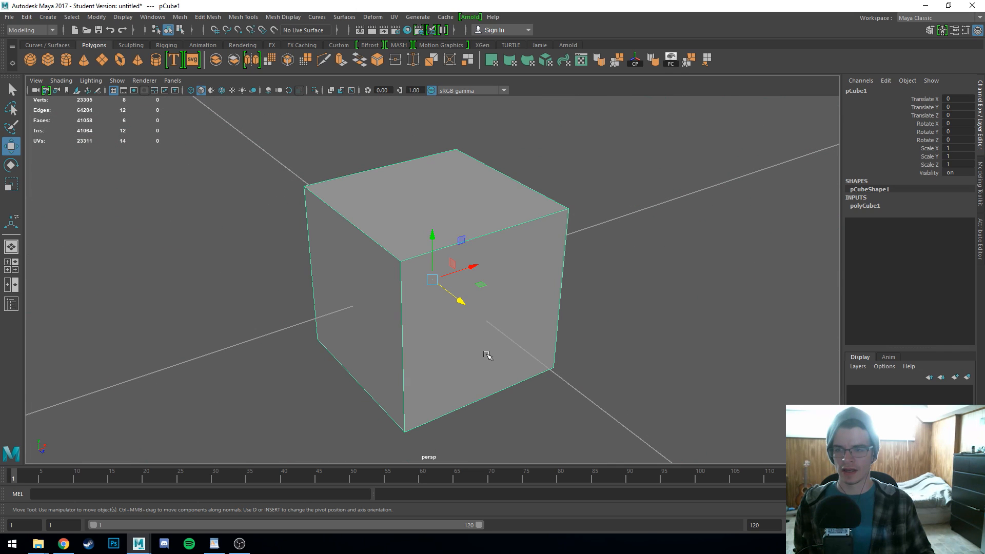
scroll(487, 355, "down", 10)
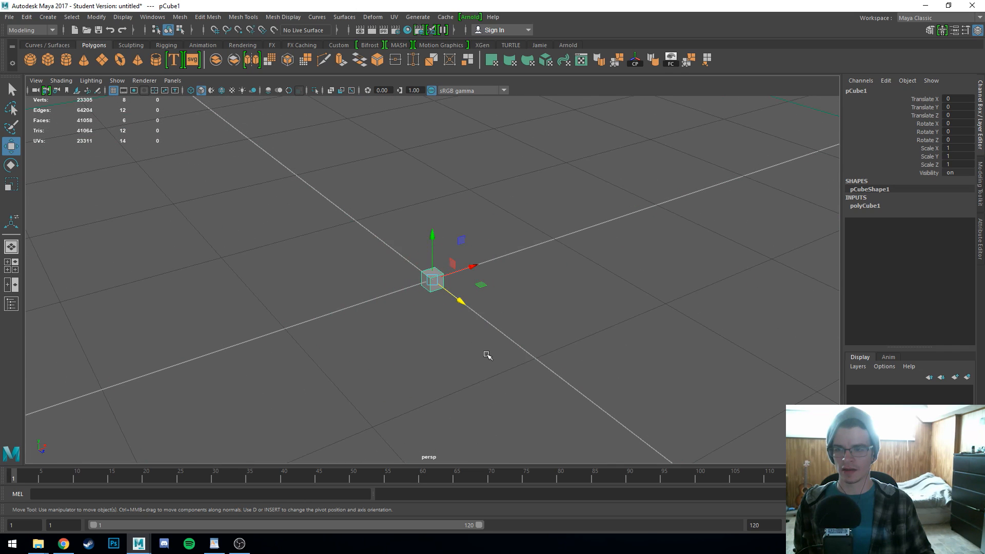
Step: Examine the cube's place at the grid's origin from several angles and distances
scroll(487, 356, "down", 3)
left_click_drag(374, 336, 515, 328, "alt")
left_click_drag(354, 330, 272, 334, "alt")
middle_click_drag(273, 332, 291, 411, "alt")
left_click_drag(293, 411, 365, 385, "alt")
middle_click_drag(372, 384, 307, 331, "alt")
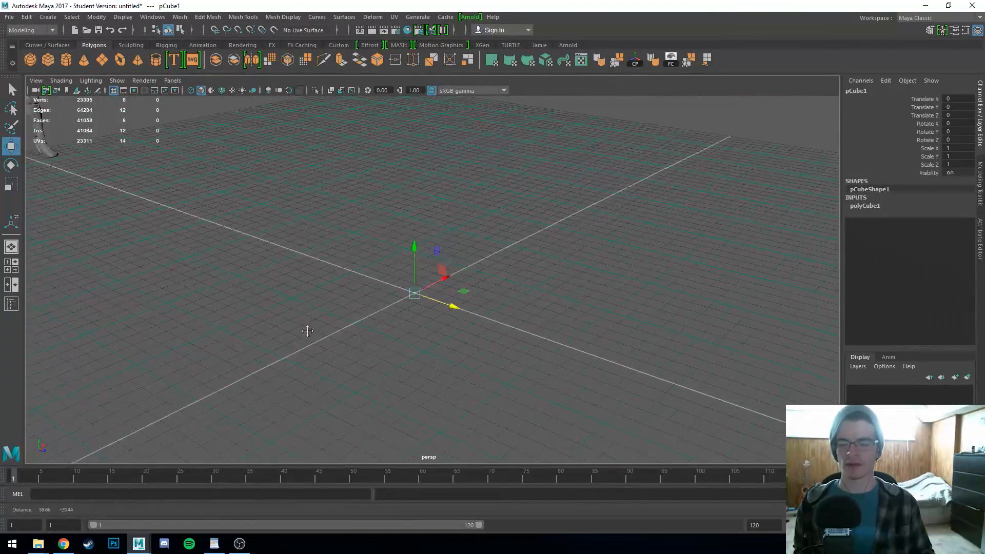
left_click_drag(307, 331, 313, 336, "alt")
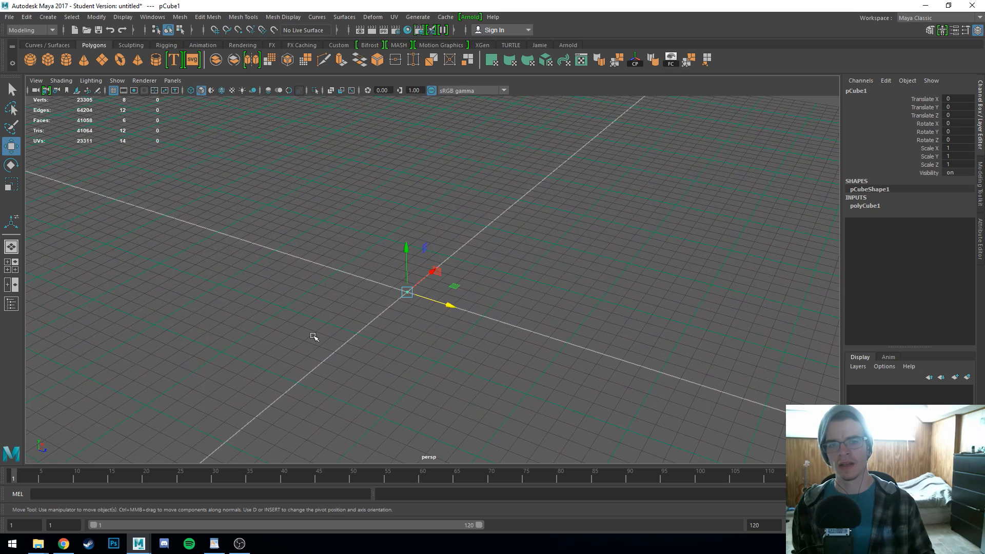
Step: Try rotating the selected cube freely about the origin, undo the rotation, and return to the Move tool
key("r")
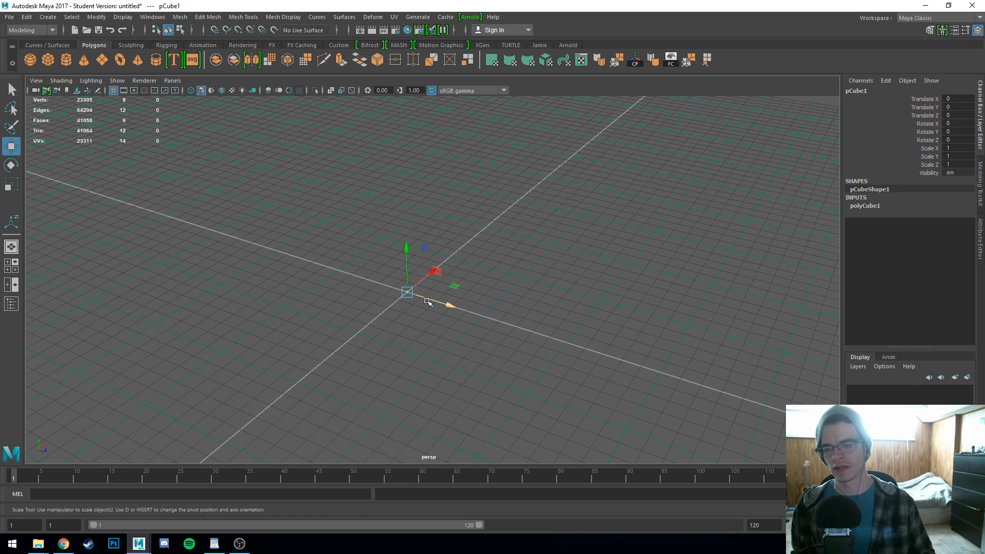
left_click_drag(522, 328, 493, 332, "alt")
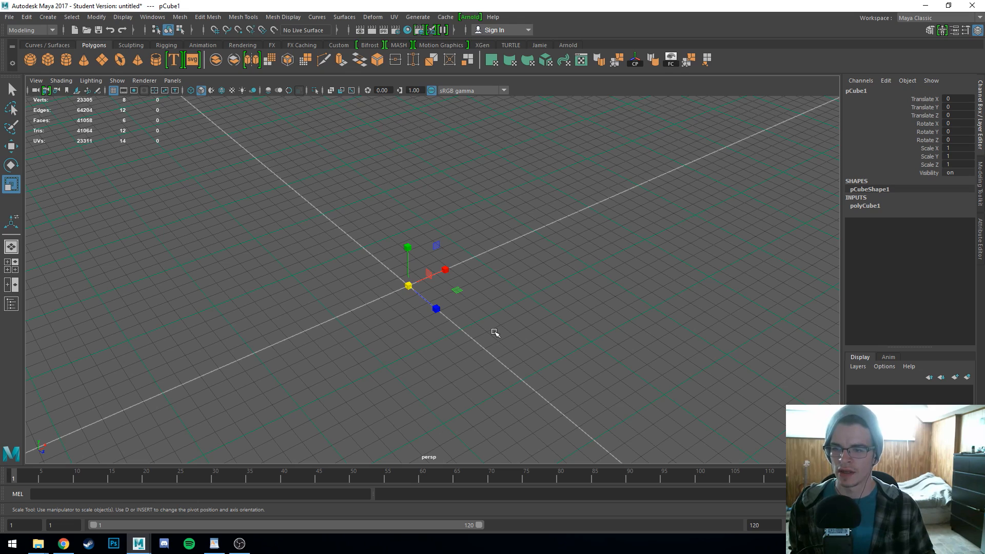
key("w")
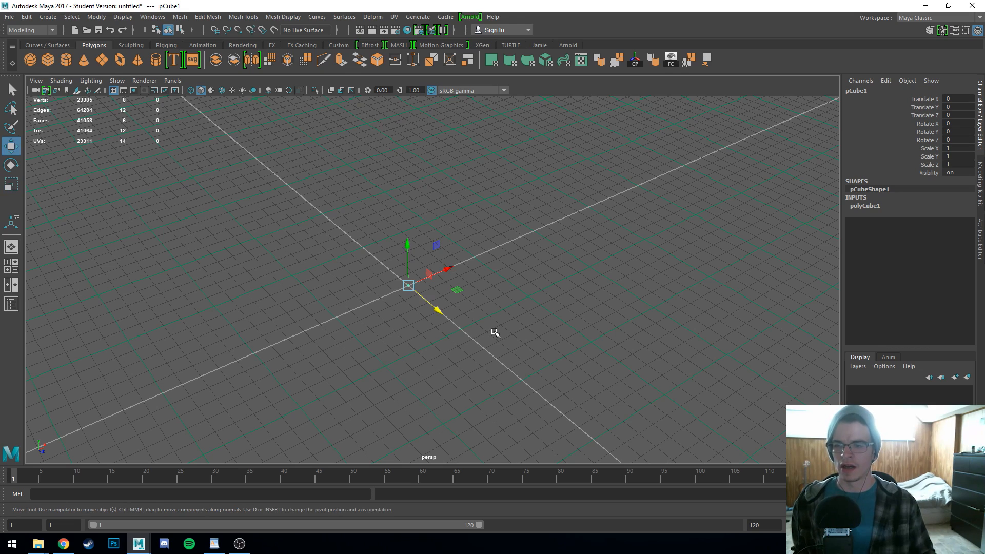
left_click(421, 291)
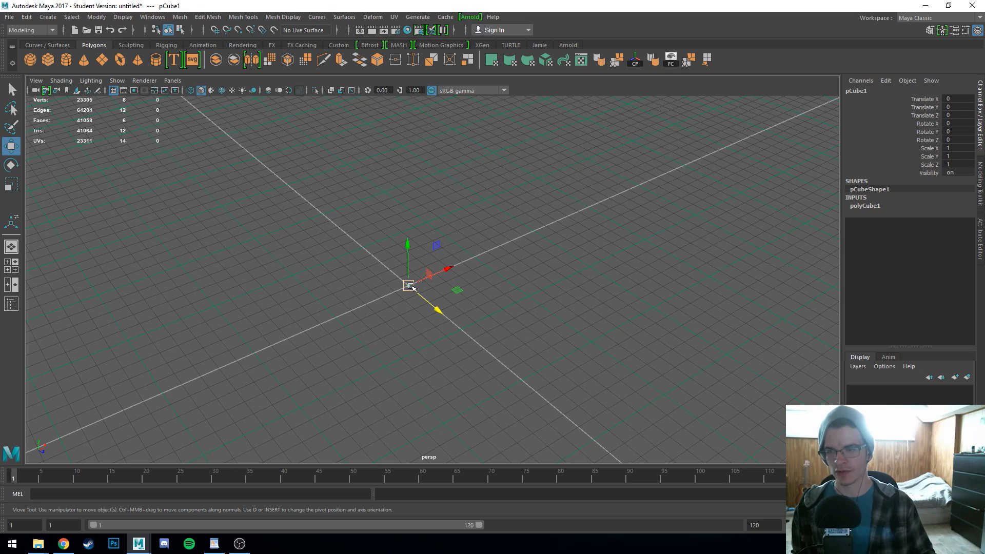
key("e")
left_click_drag(411, 286, 377, 267)
key("ctrl+z")
key("w")
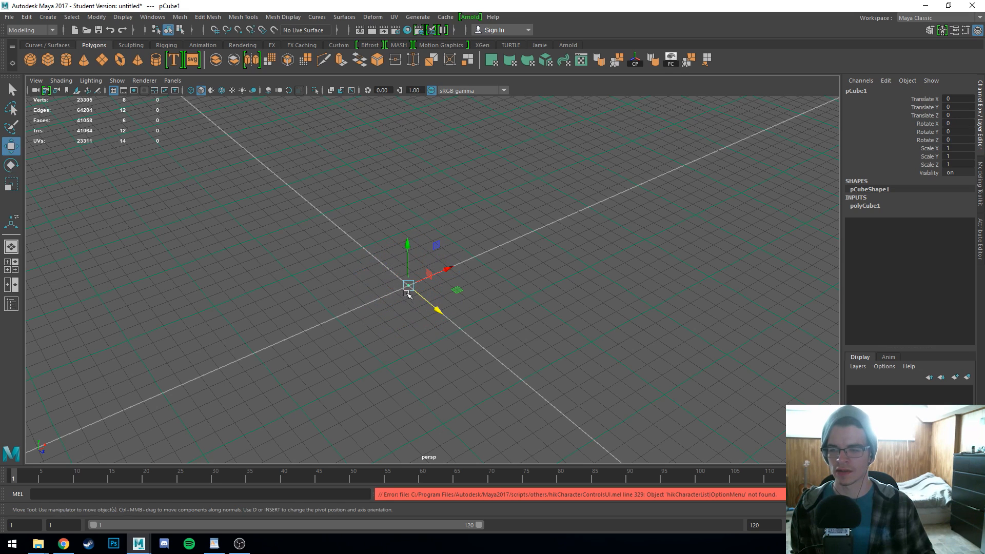
Step: Try moving the cube freely away from the origin and undo the move
left_click_drag(409, 288, 410, 335)
key("ctrl+z")
scroll(385, 343, "down", 2)
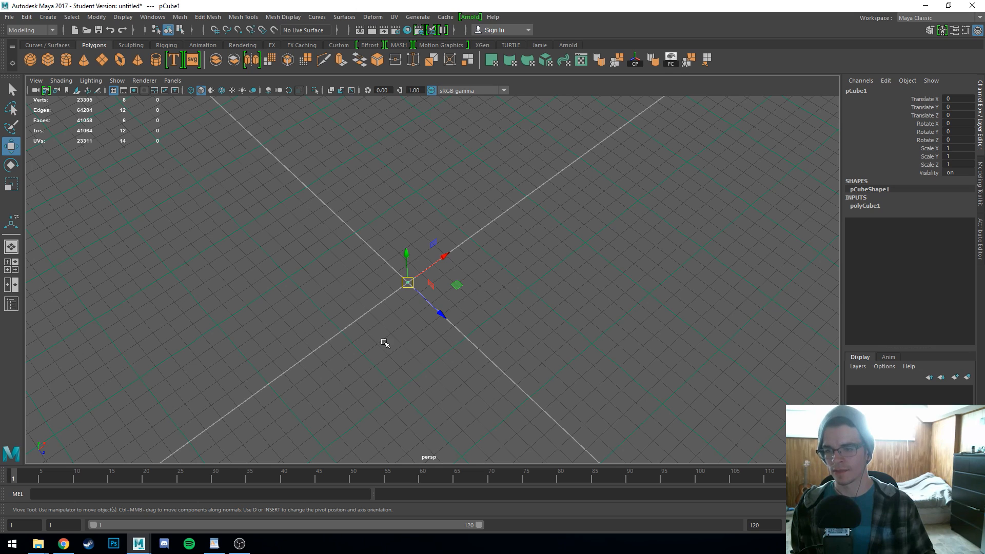
Step: Scale the cube uniformly to about 96.8 on all three axes
key("r")
left_click_drag(405, 345, 403, 342, "alt")
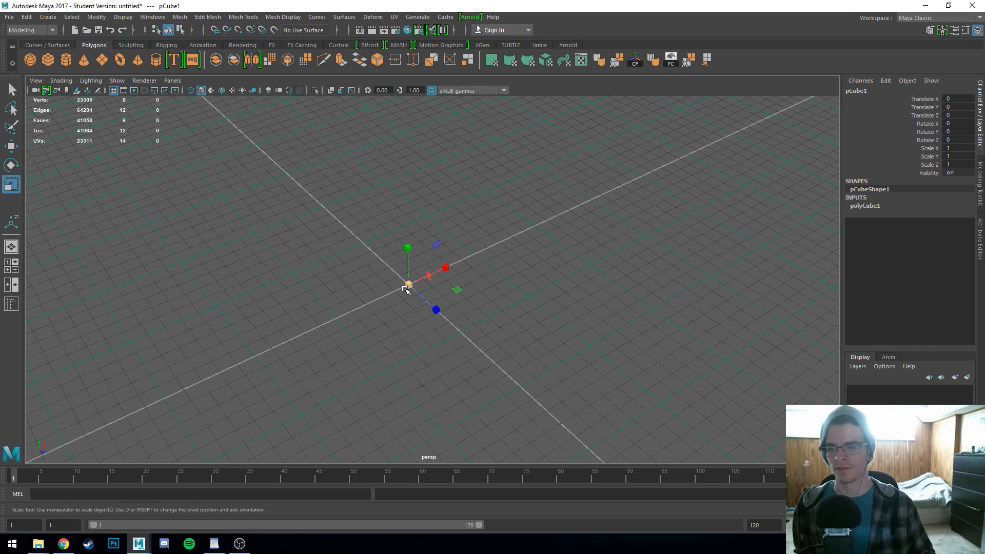
left_click_drag(405, 286, 545, 368)
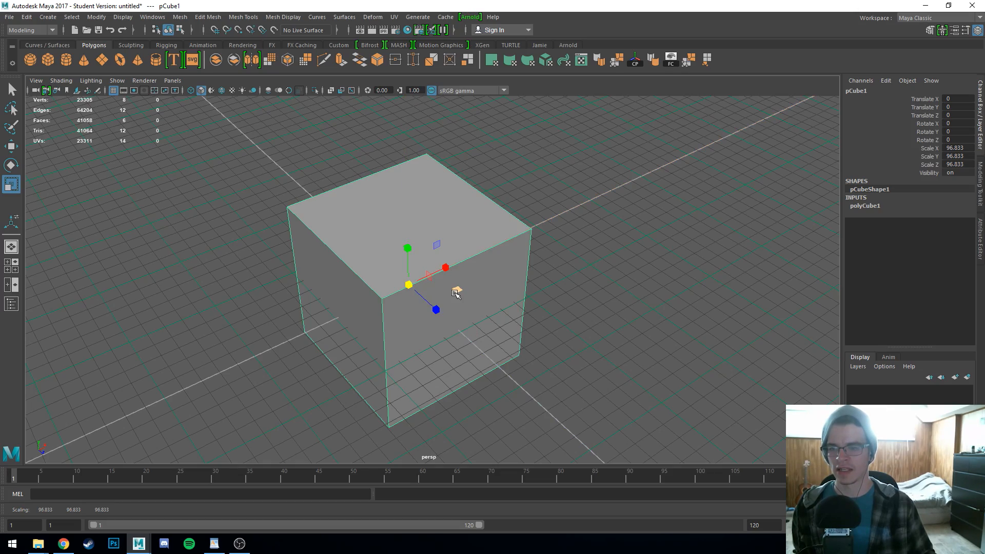
Step: Try scaling the cube in the XZ plane and in the XY plane, undoing each attempt
left_click_drag(457, 288, 391, 323)
key("ctrl+z")
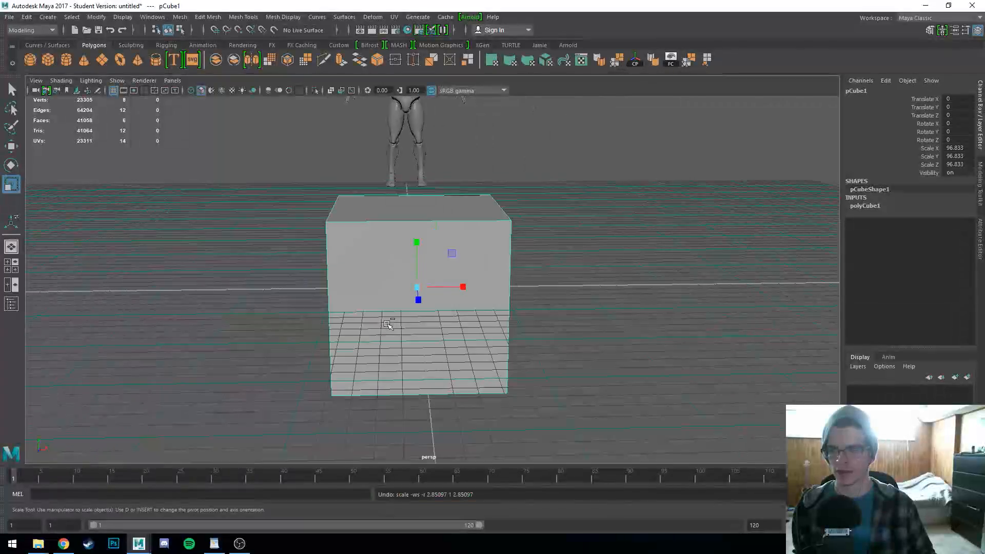
left_click_drag(451, 254, 546, 284)
right_click_drag(546, 284, 454, 289, "alt")
key("ctrl+z")
left_click_drag(482, 330, 444, 339, "alt")
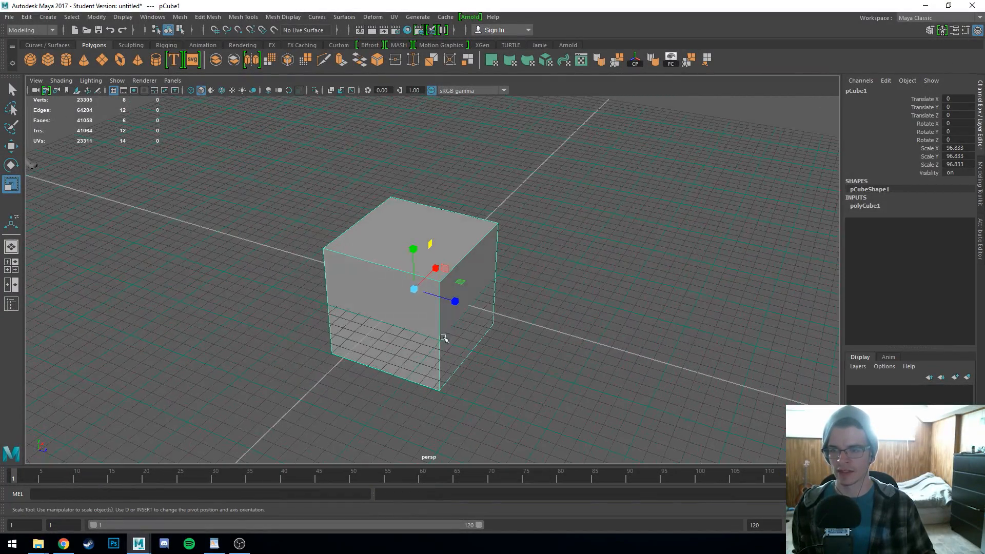
left_click_drag(412, 292, 484, 325)
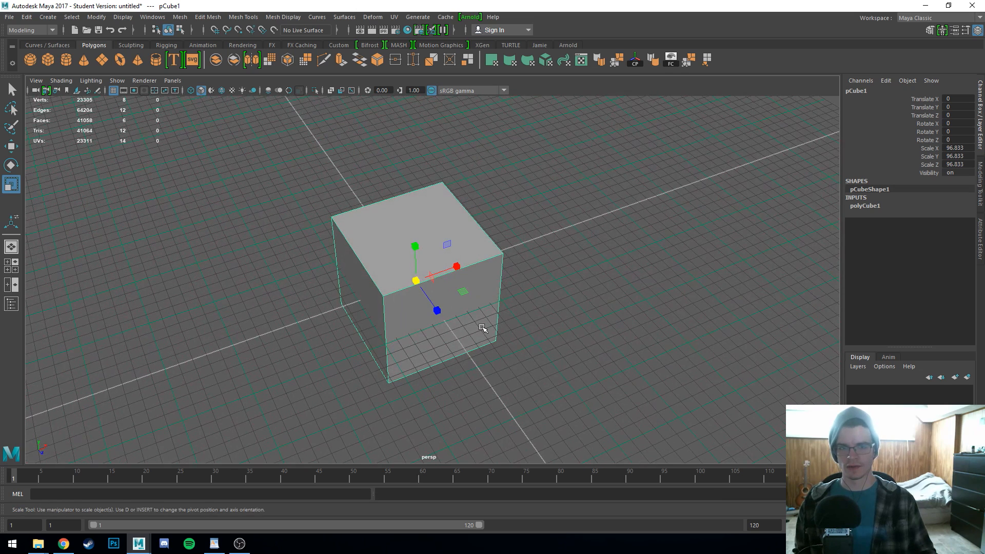
Step: Set the cube's Scale X, Scale Y and Scale Z together to 100
double_click(965, 149)
left_click(907, 150)
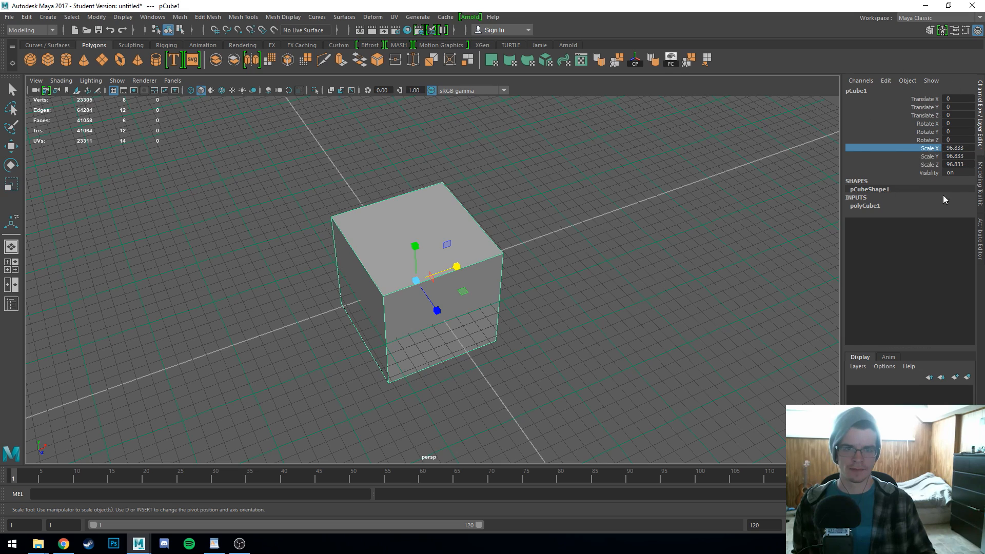
left_click_drag(959, 149, 967, 163)
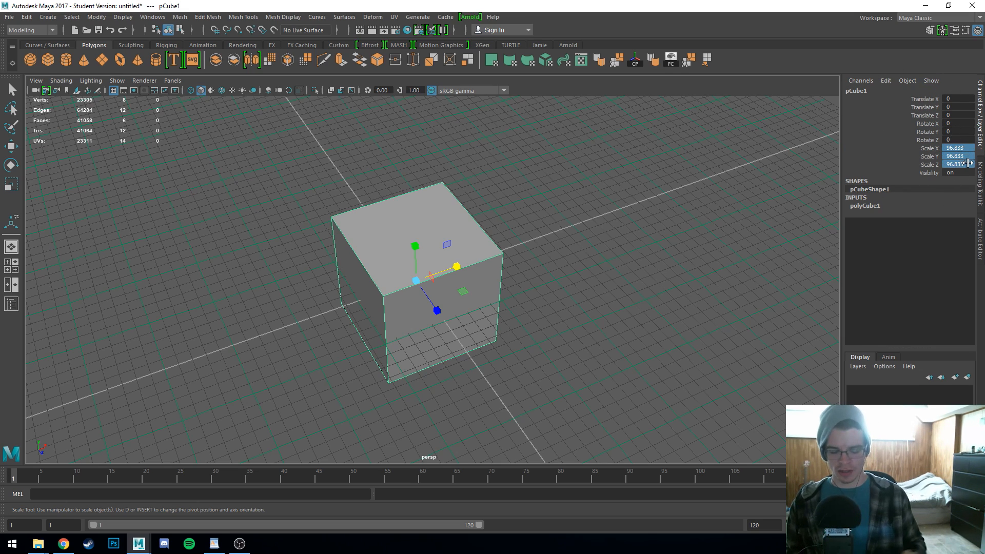
double_click(967, 164)
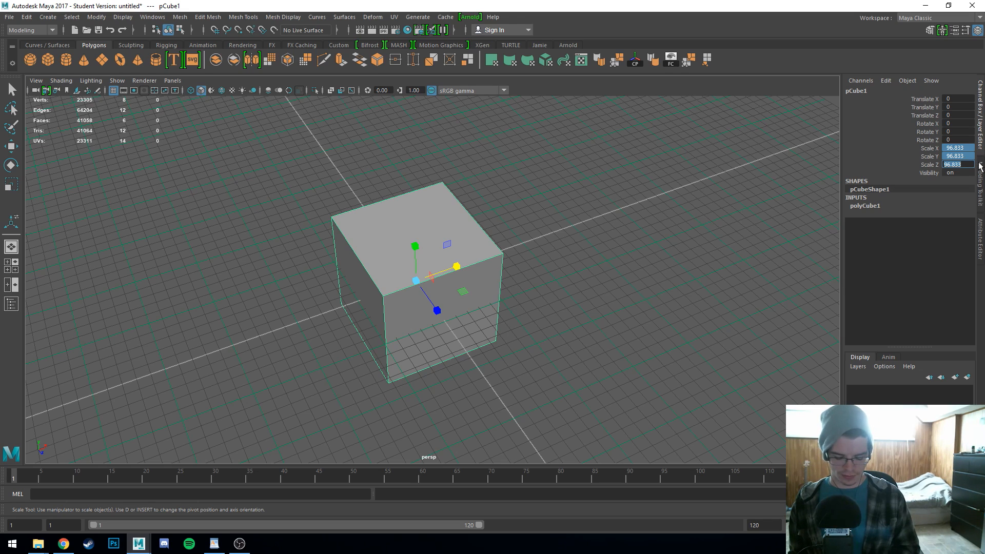
type("100")
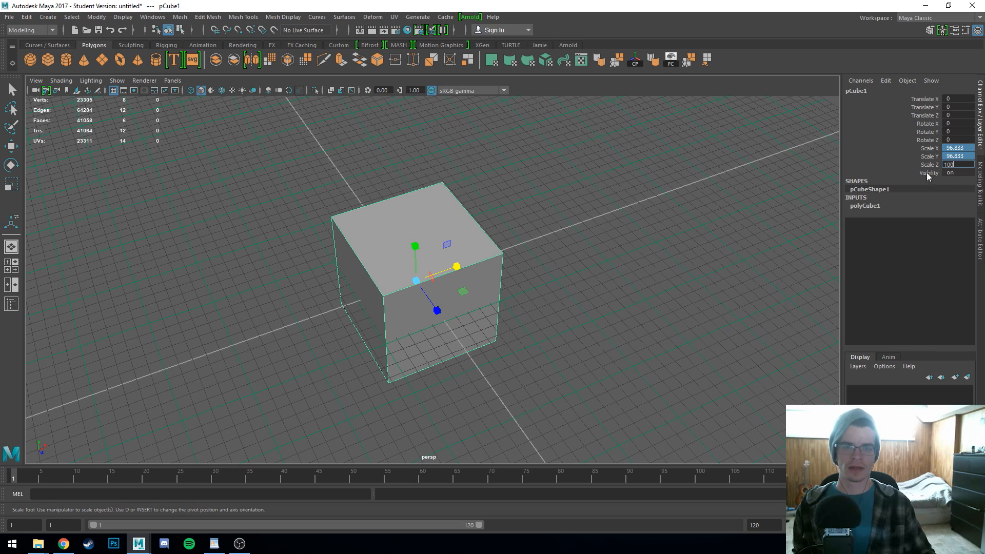
key("Return")
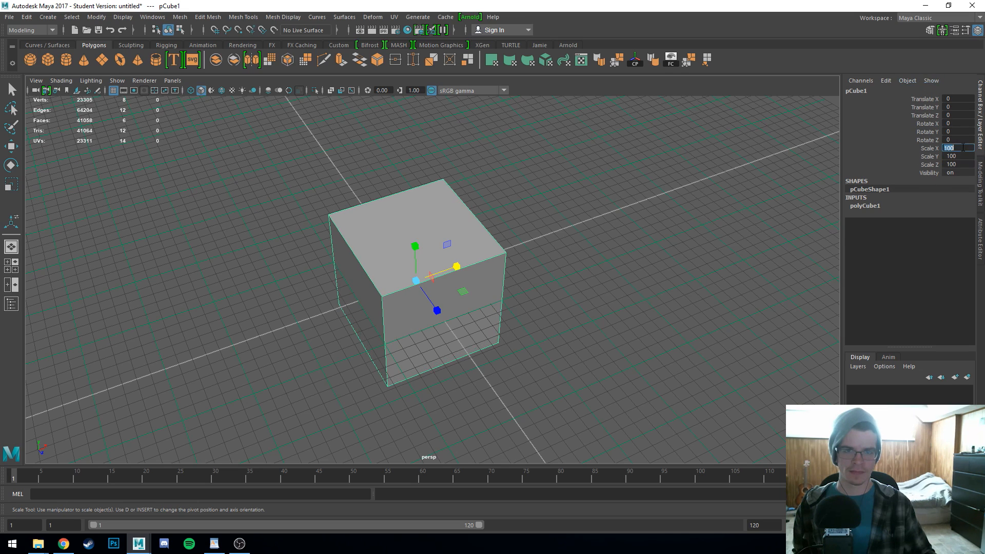
Step: Try setting the cube's Translate Z, all rotation and all scale values to 100 at once, and undo the change
left_click_drag(955, 115, 966, 163)
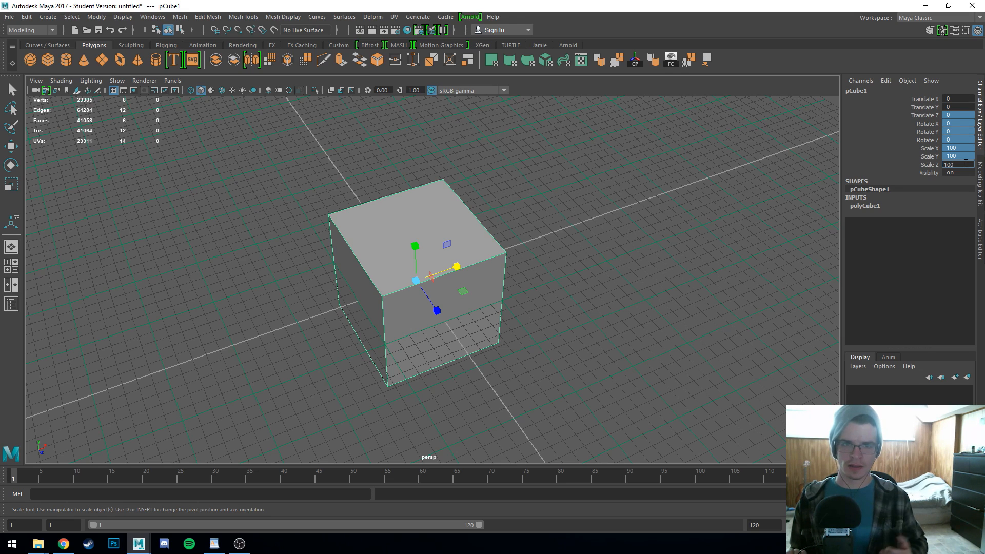
key("Return")
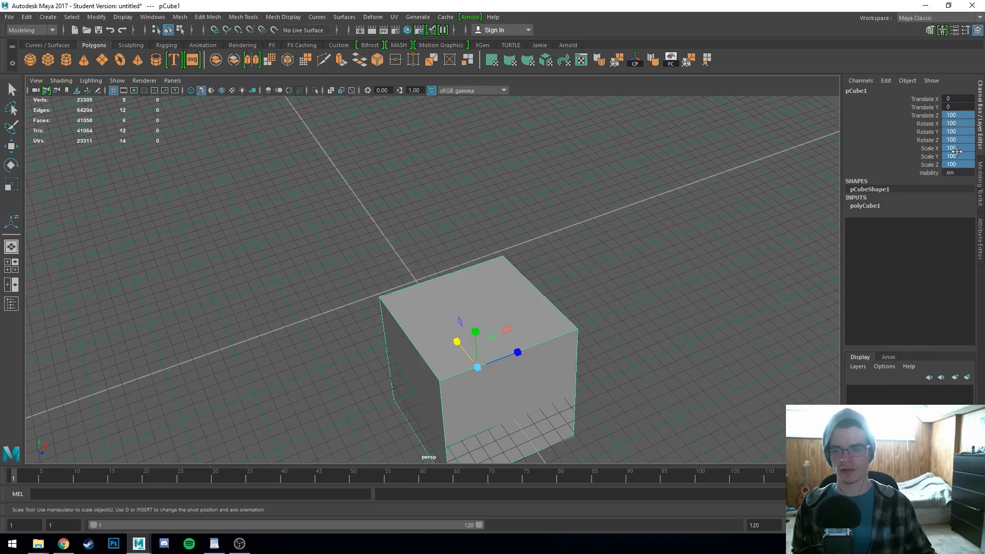
left_click_drag(537, 238, 641, 231, "alt")
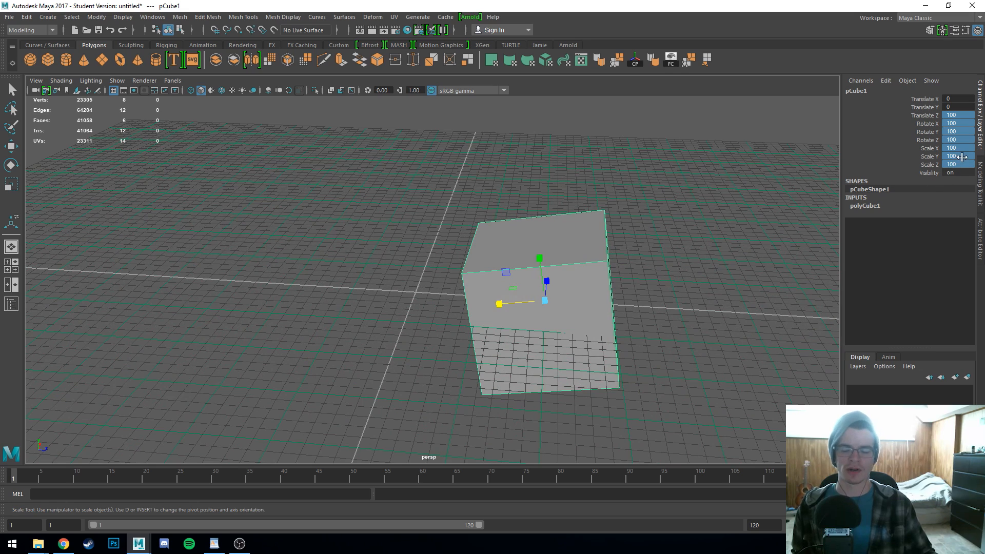
key("ctrl+z")
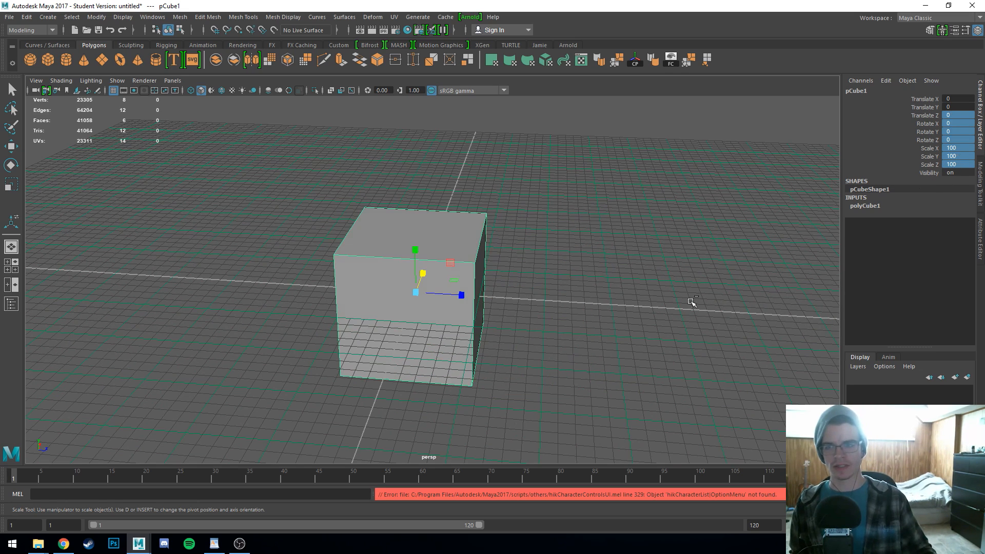
Step: Reselect the cube, move it along the X axis to about -422.6, and clear the selection
left_click(625, 300)
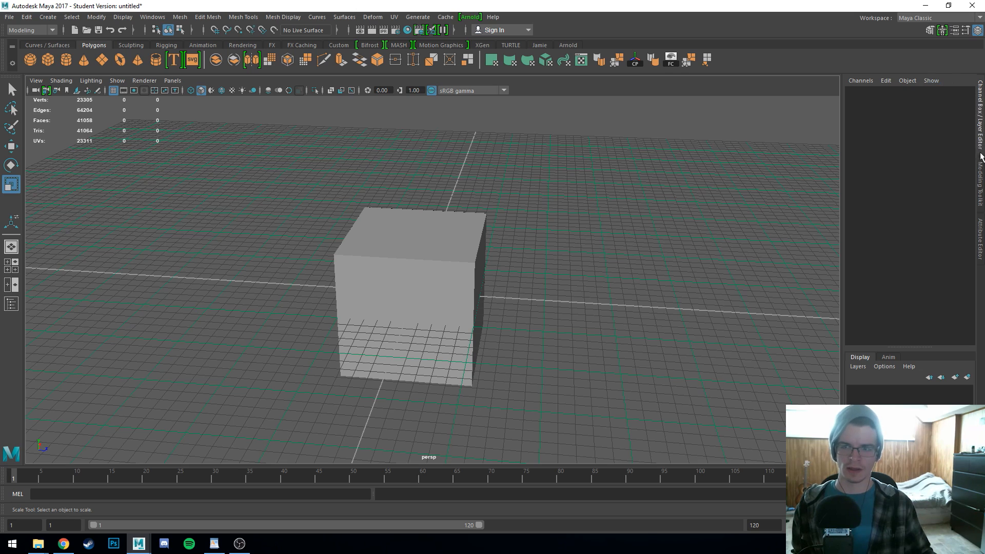
left_click(455, 242)
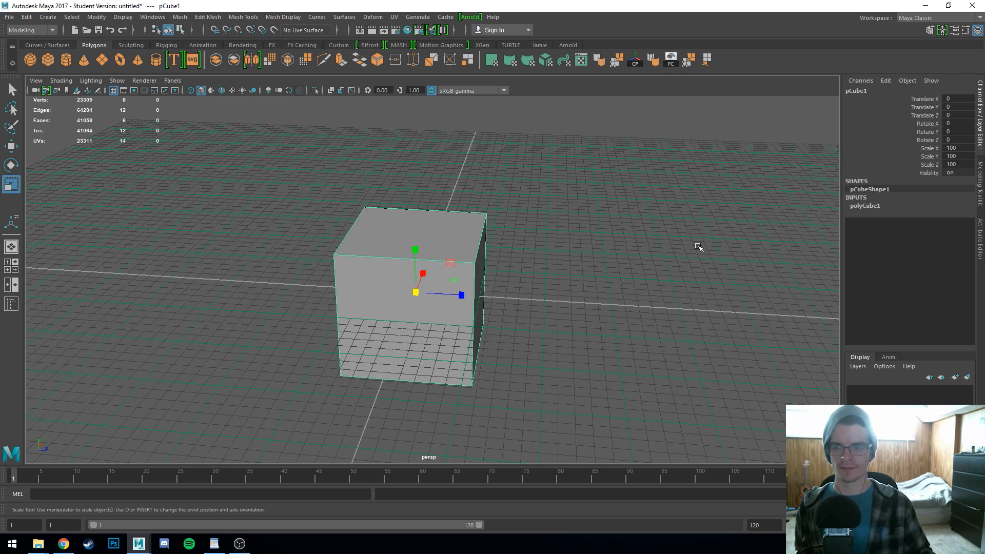
left_click_drag(588, 274, 500, 285, "alt")
left_click_drag(502, 285, 497, 286, "alt")
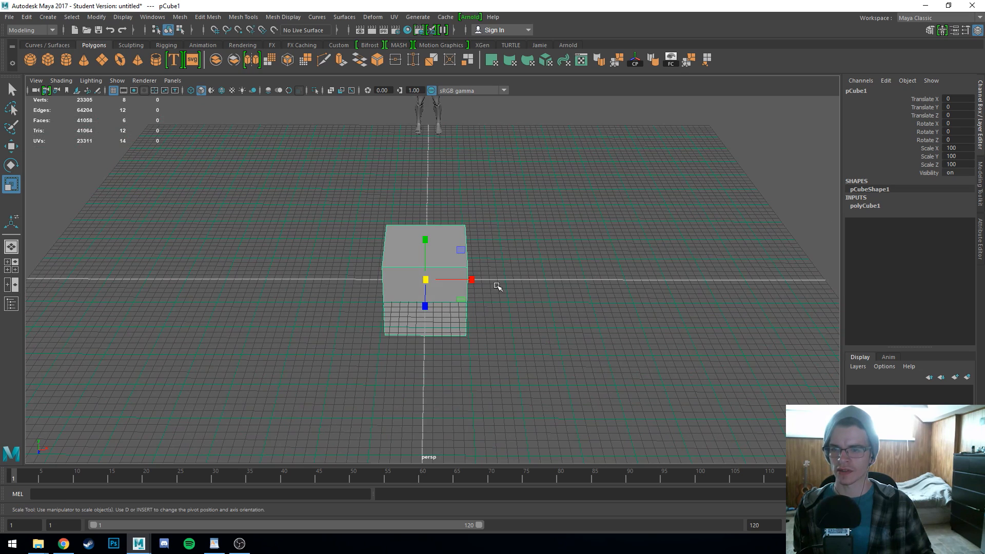
key("w")
left_click_drag(476, 279, 141, 282)
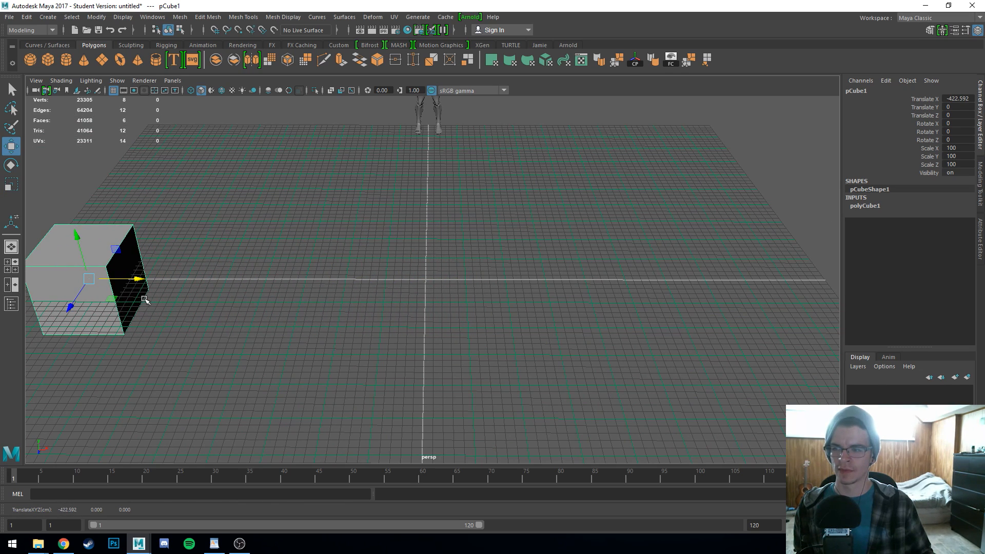
left_click(331, 285)
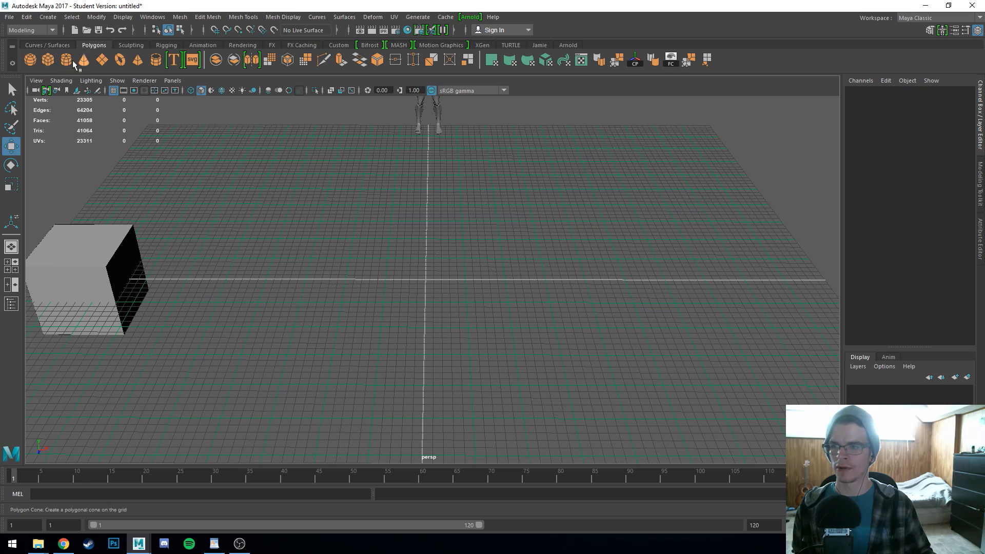
Step: Examine the shelf tool sets, including Curves / Surfaces, Rigging, FX, Arnold, Motion Graphics and MASH, and return to the Polygons set
left_click(25, 47)
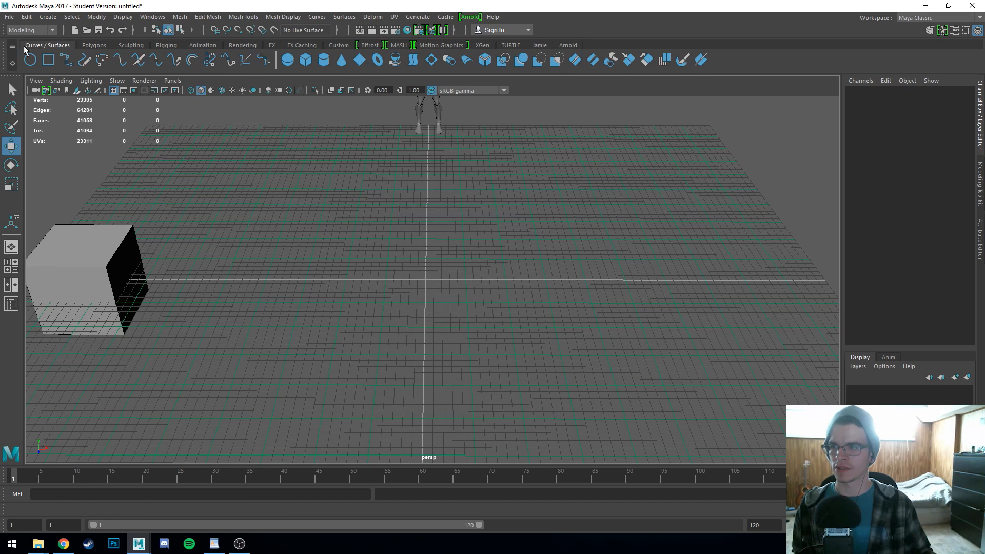
left_click(110, 45)
left_click(122, 45)
left_click(166, 45)
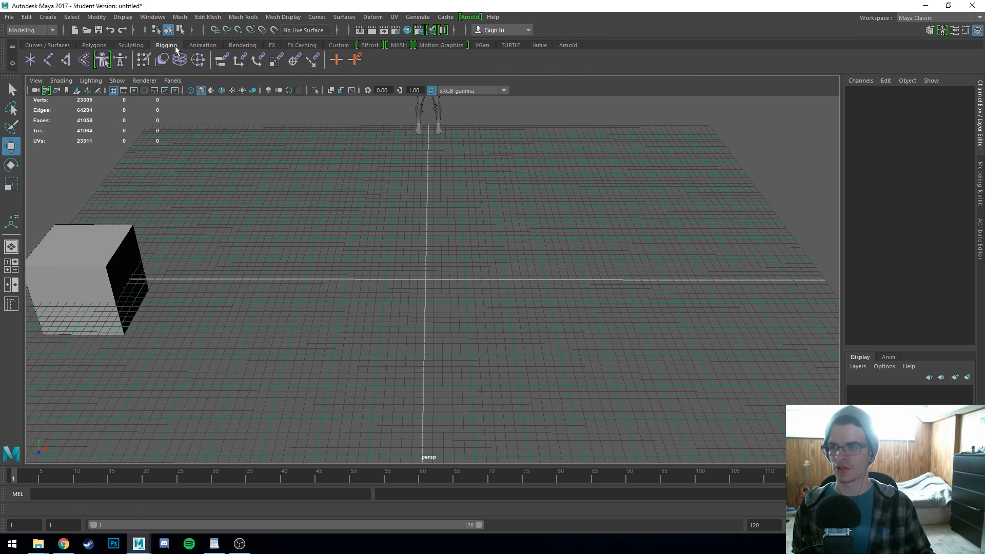
left_click(203, 45)
left_click(241, 45)
left_click(274, 45)
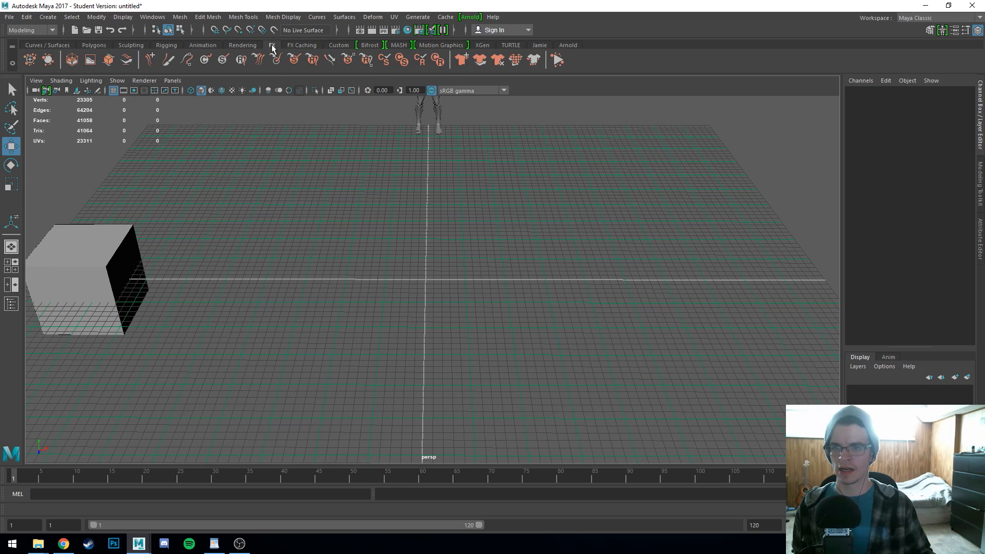
left_click(295, 45)
left_click(542, 45)
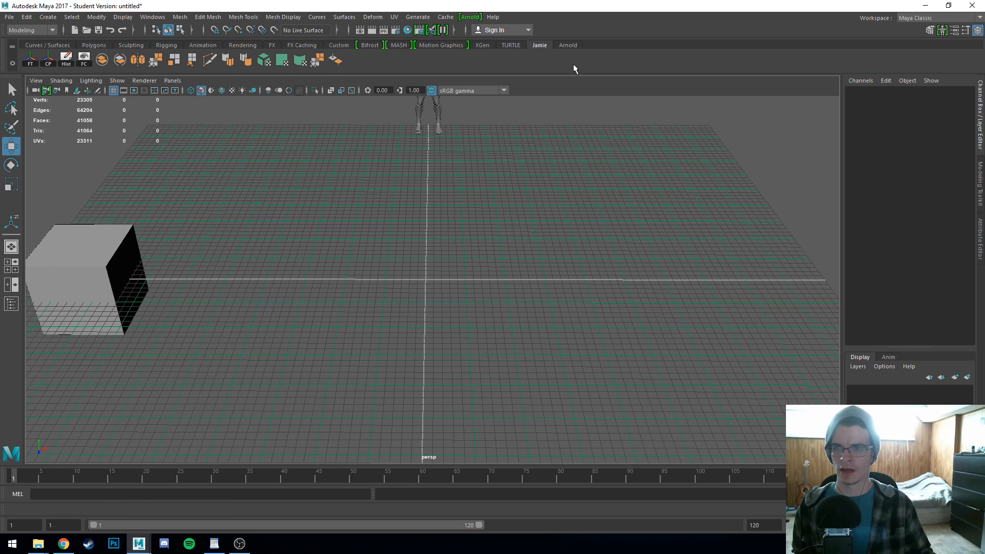
left_click(568, 46)
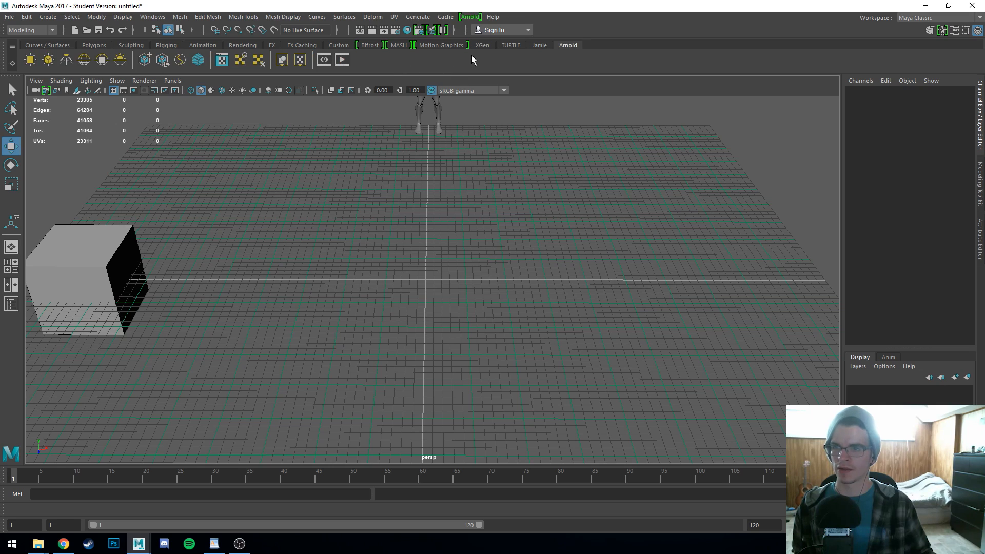
left_click(510, 46)
left_click(483, 46)
left_click(442, 45)
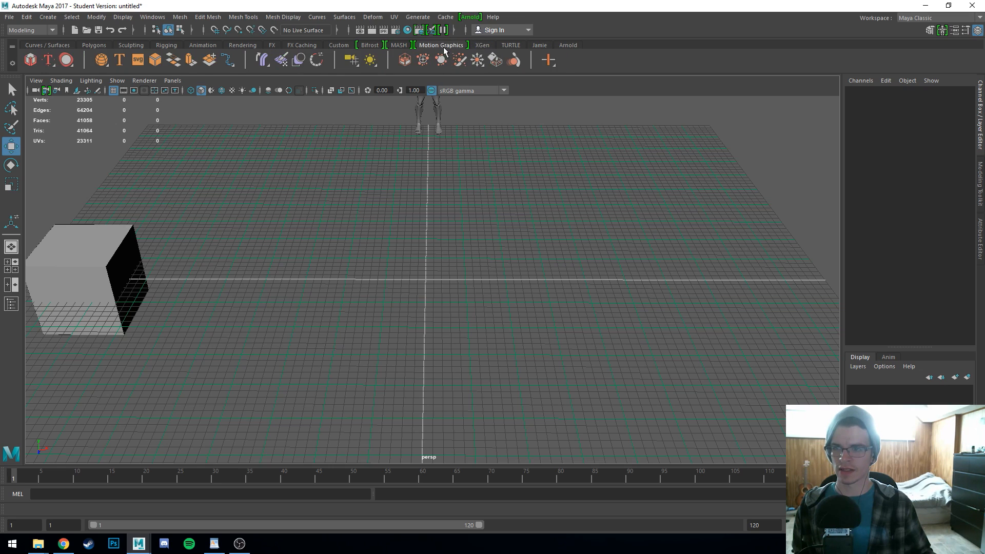
left_click(399, 45)
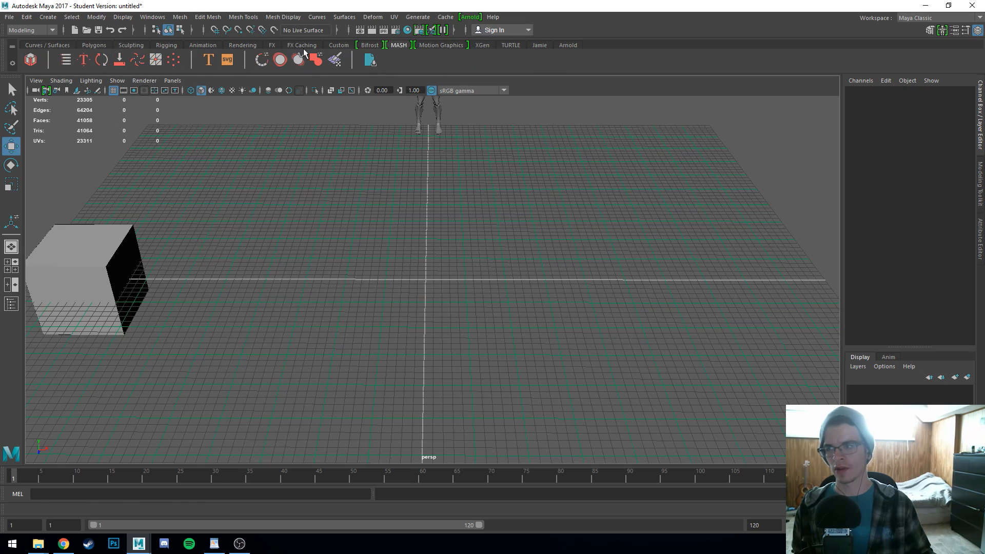
left_click(100, 47)
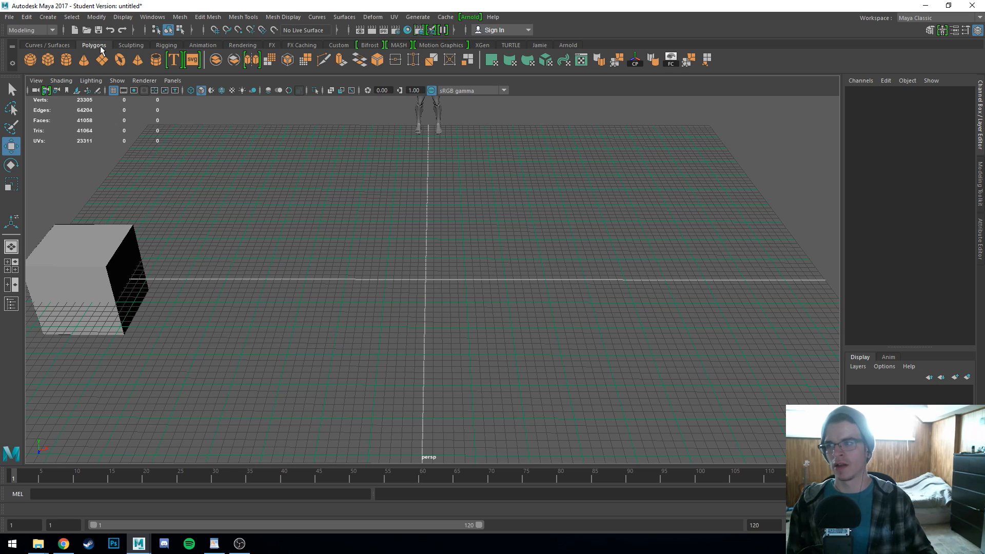
Step: Examine the polygon primitives available for creation, including Cube, Cylinder, Torus, Prism and Platonic Solids
left_click(51, 18)
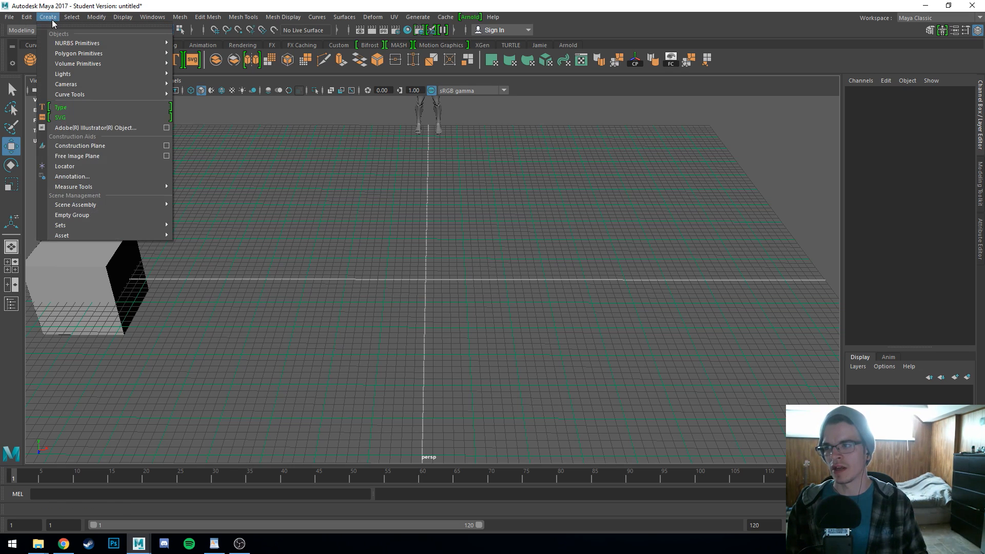
mouse_move(72, 56)
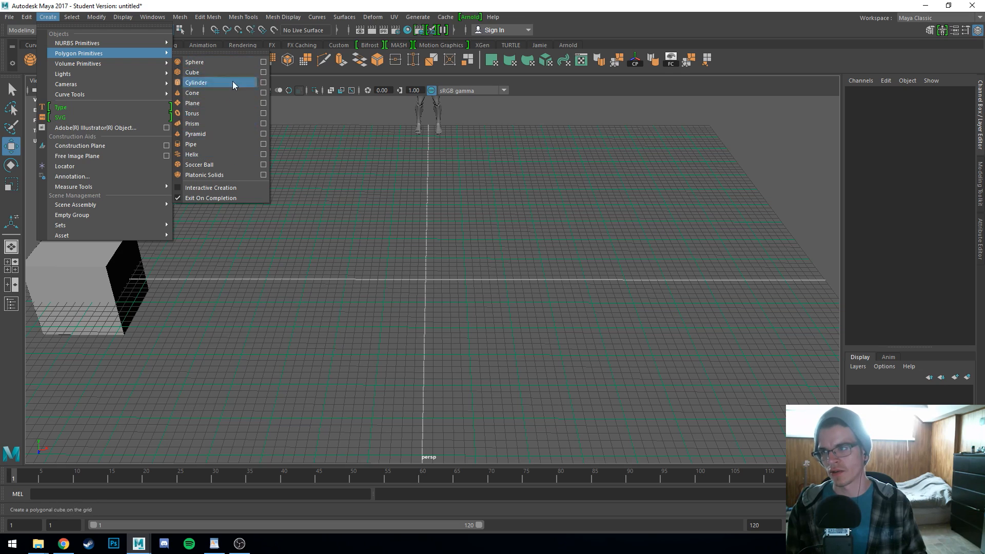
left_click(126, 5)
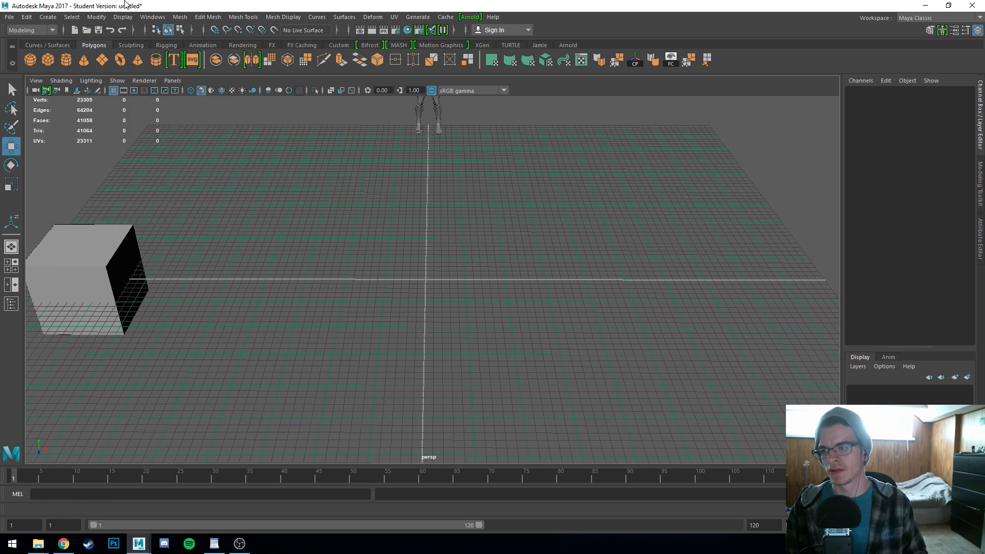
left_click(41, 18)
mouse_move(61, 45)
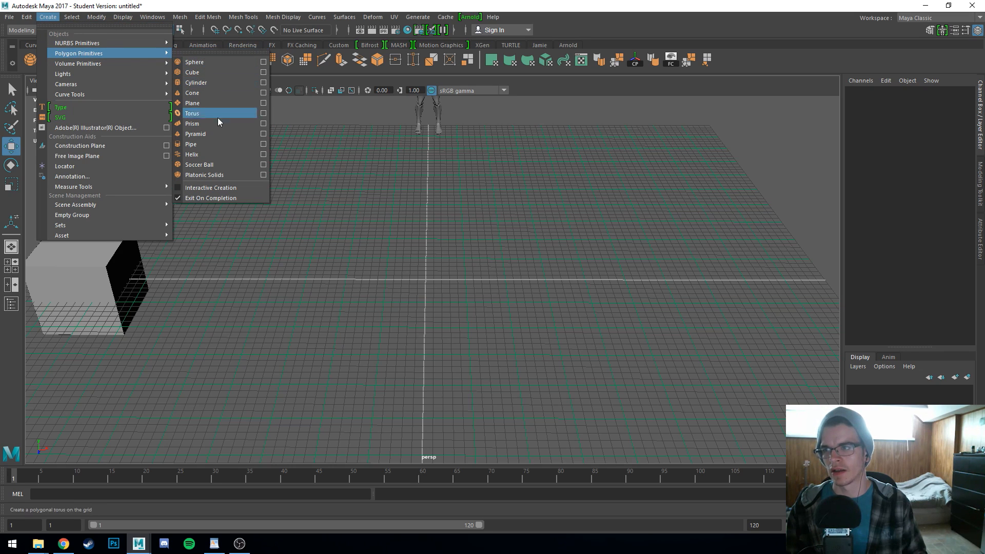
left_click(116, 4)
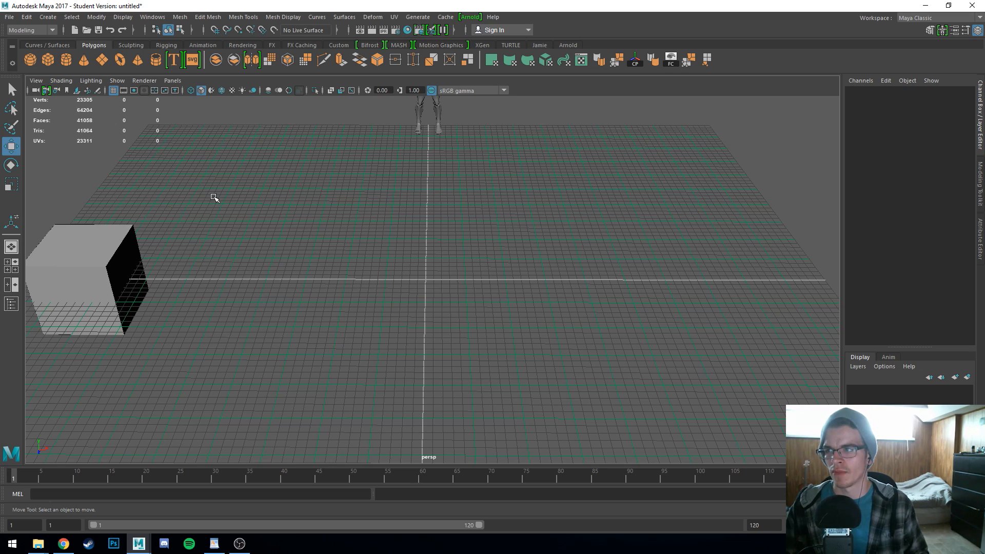
left_click(48, 17)
mouse_move(80, 67)
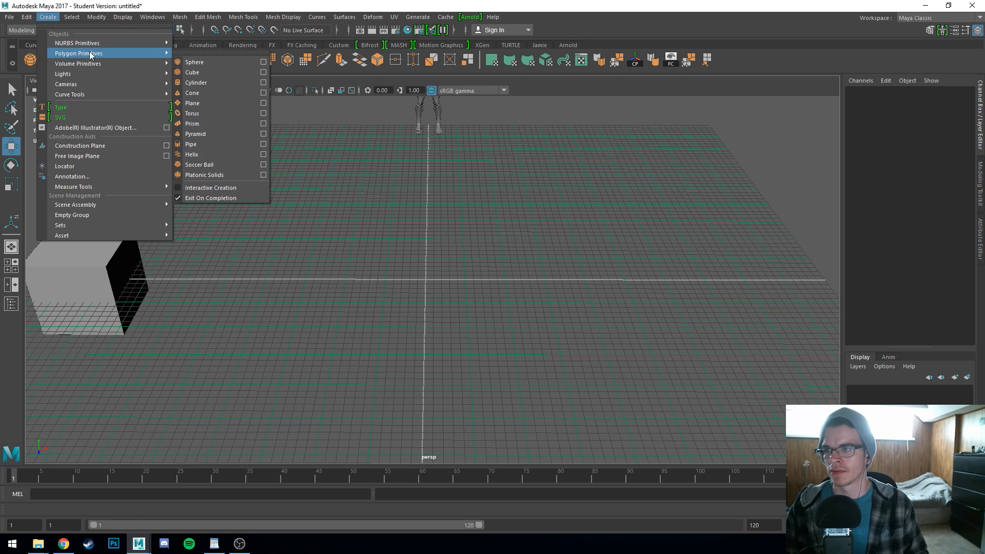
left_click(179, 4)
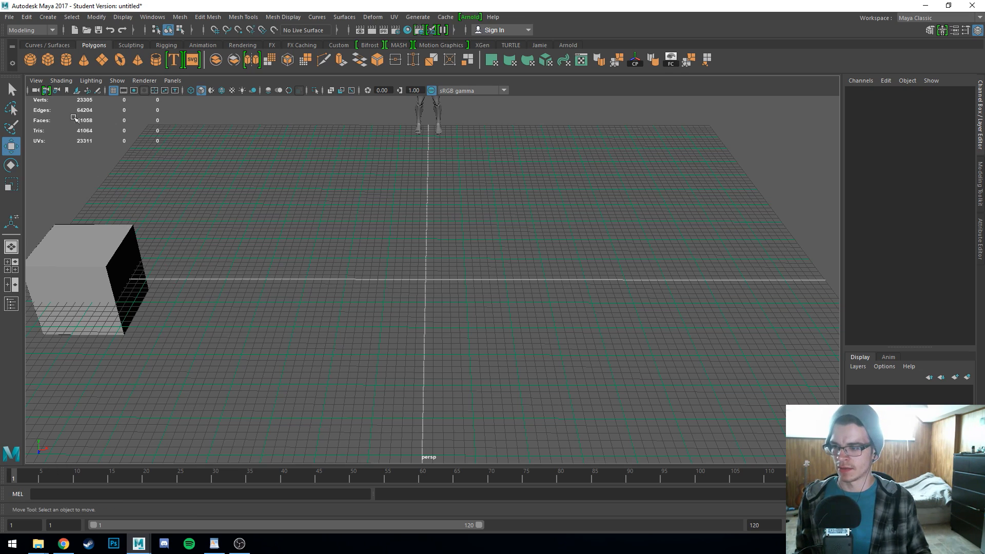
Step: Create a polygon cylinder at the grid's origin and frame it with the surrounding scene in the perspective view
left_click(65, 60)
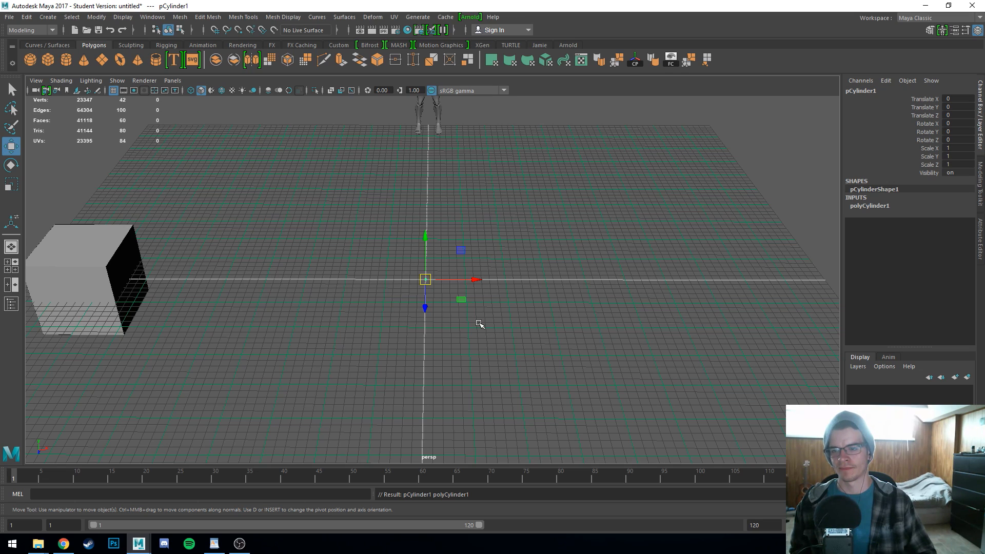
key("f")
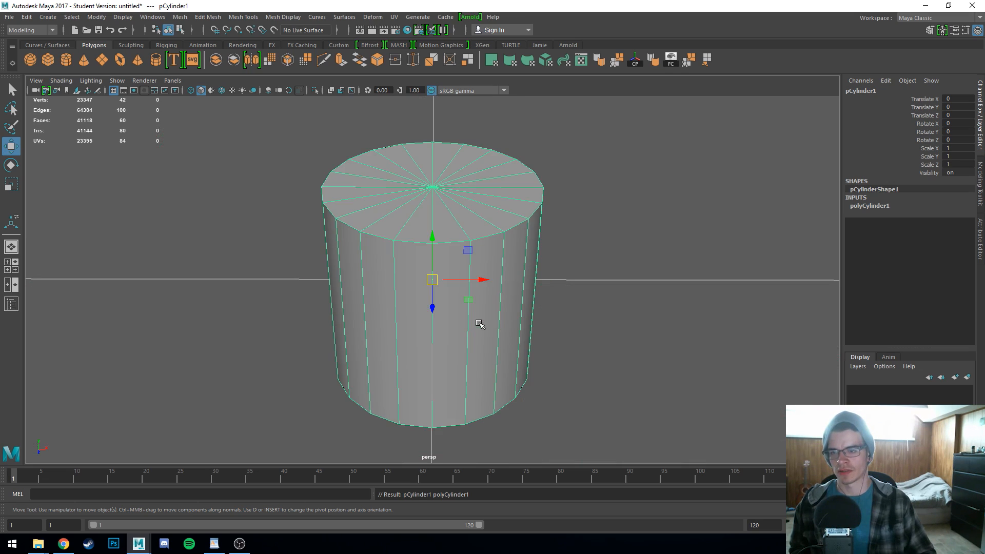
left_click_drag(617, 308, 600, 289, "alt")
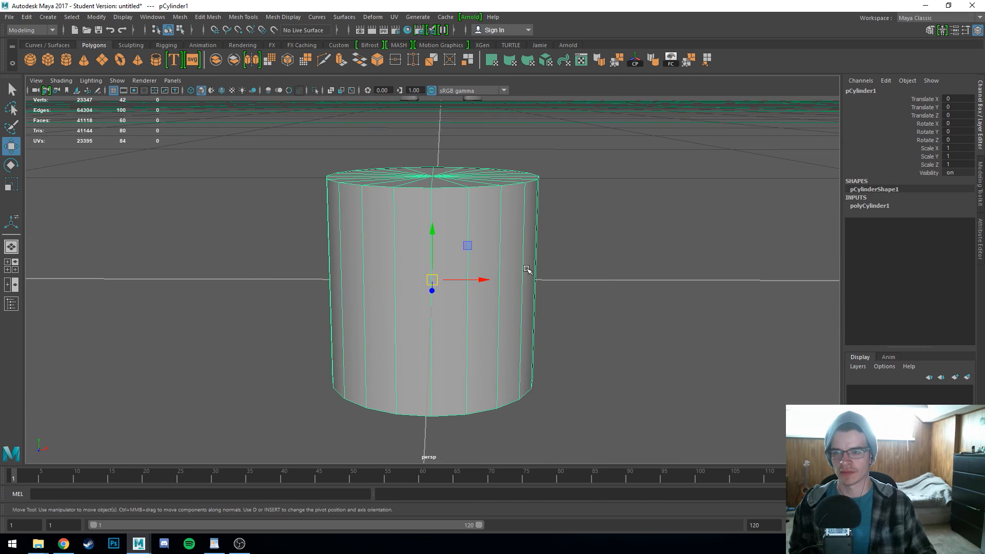
scroll(534, 264, "down", 5)
scroll(536, 264, "down", 10)
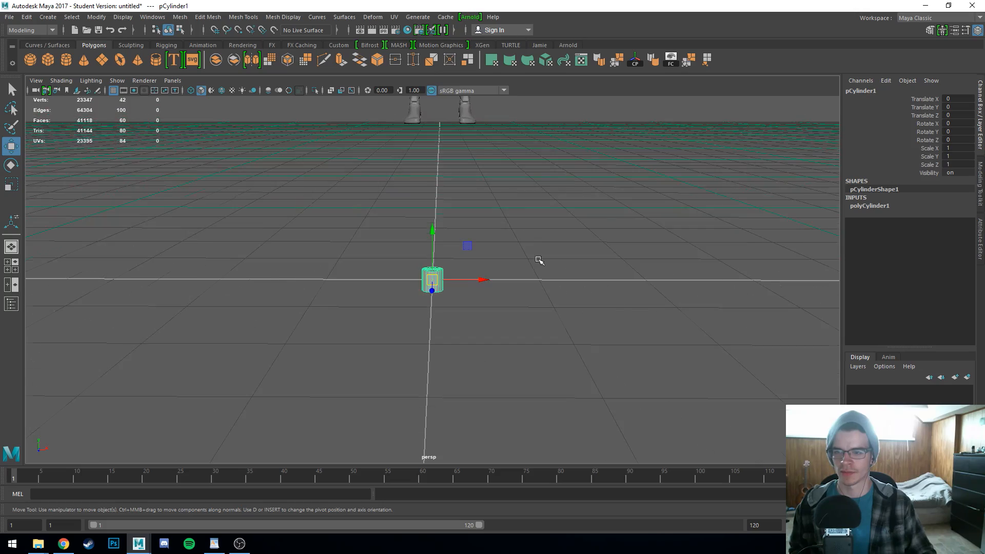
scroll(538, 260, "down", 2)
left_click_drag(355, 277, 395, 292, "alt")
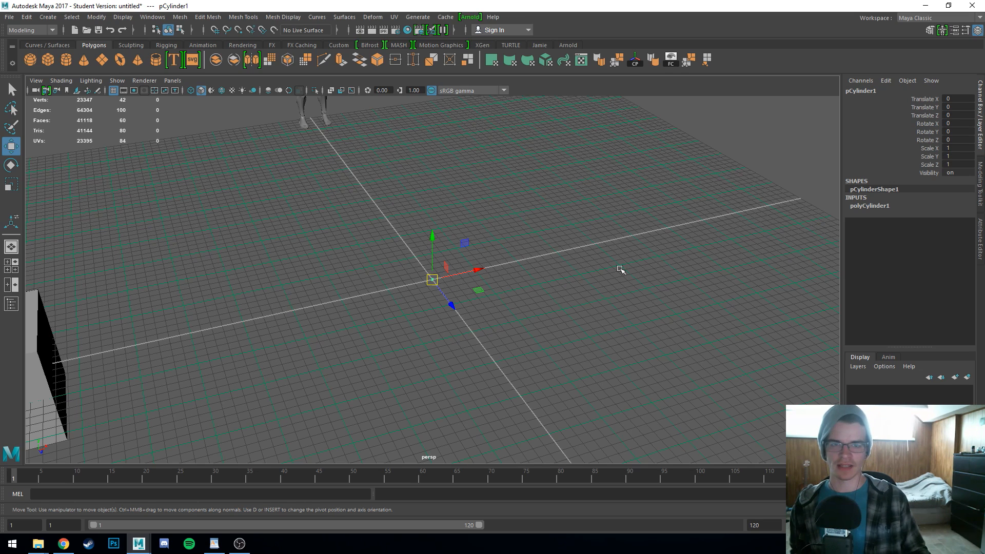
Step: Set the new cylinder's Scale X, Scale Y and Scale Z together to 100
left_click(958, 148)
left_click_drag(957, 148, 959, 163)
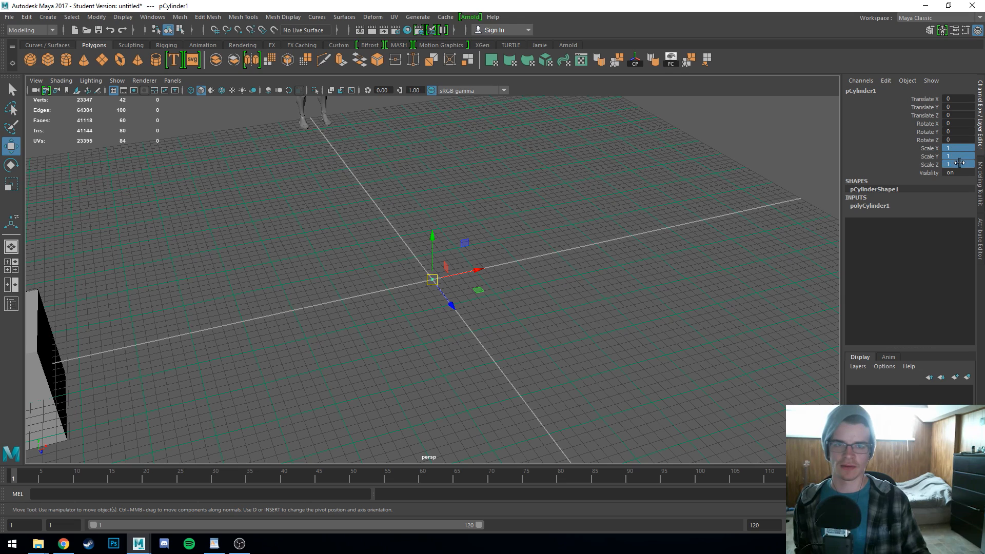
left_click(959, 163)
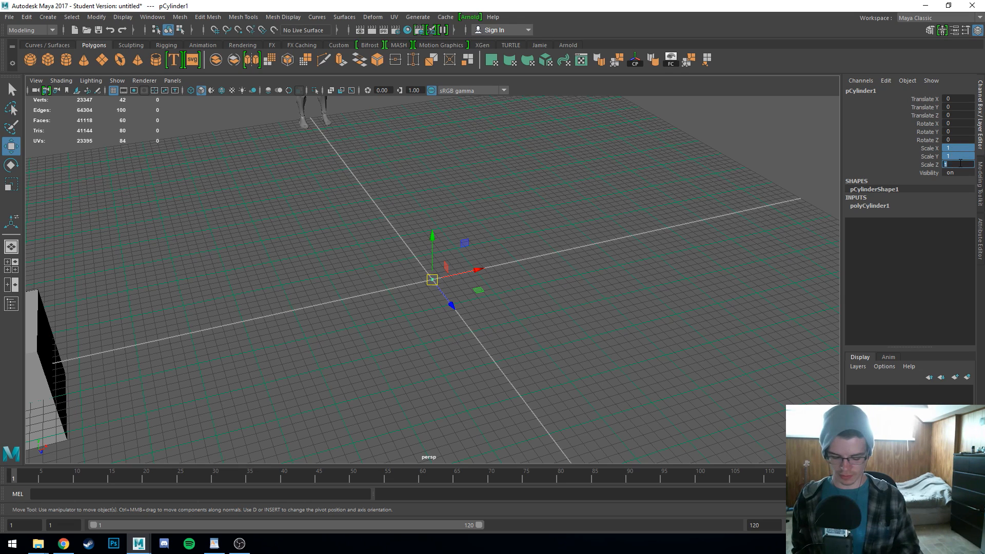
type("100")
key("Return")
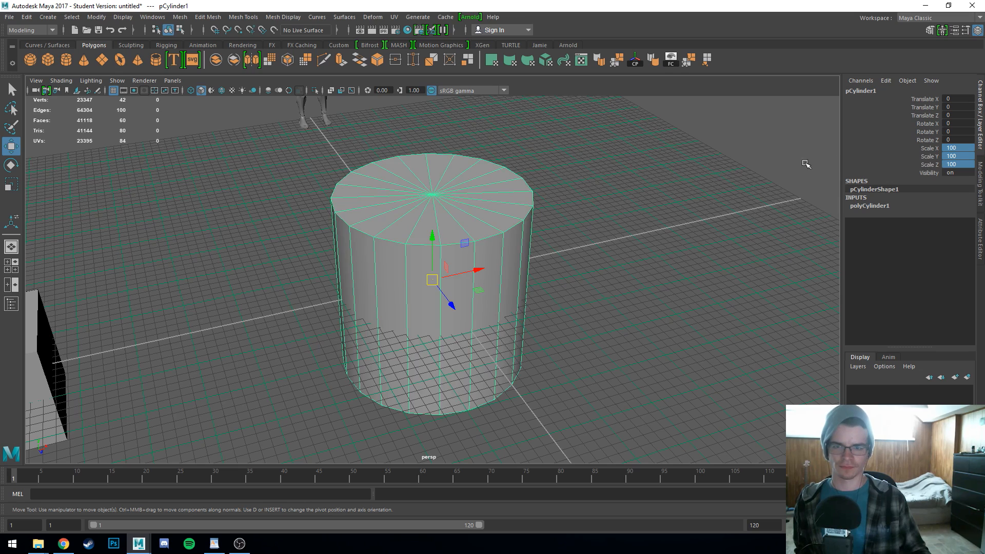
Step: Try moving the cylinder freely, and undo both the move and the cylinder's scale change
middle_click_drag(718, 205, 712, 207)
key("ctrl+z")
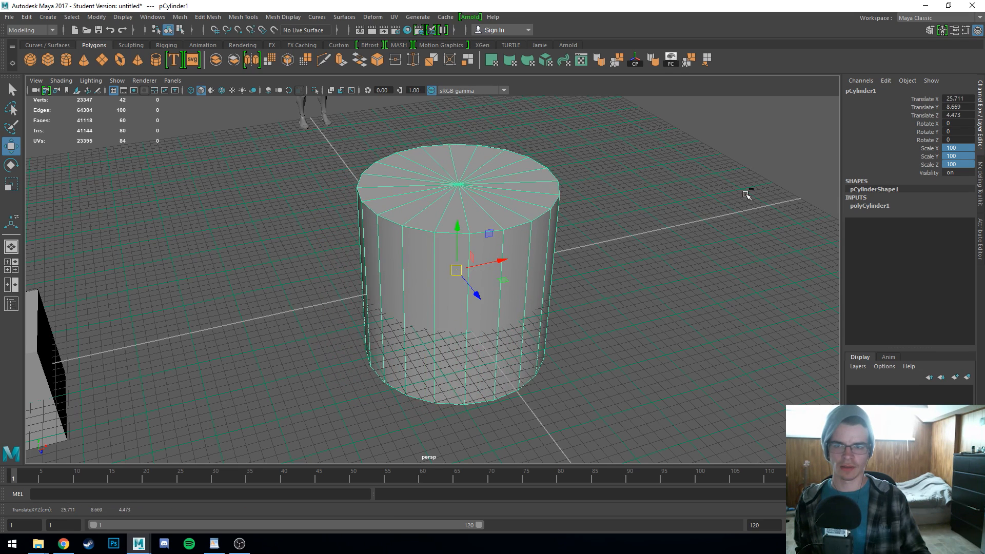
key("r")
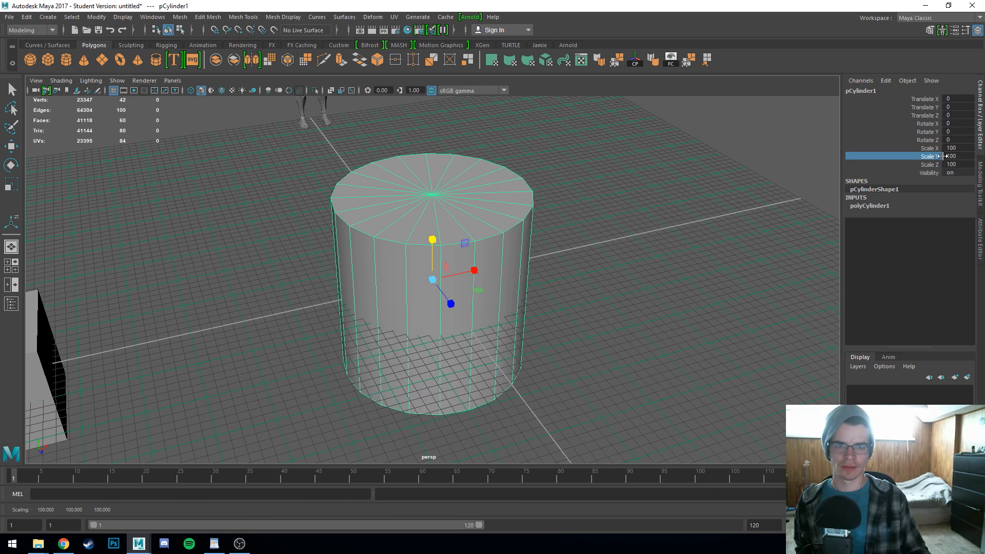
left_click(954, 155)
left_click(931, 157)
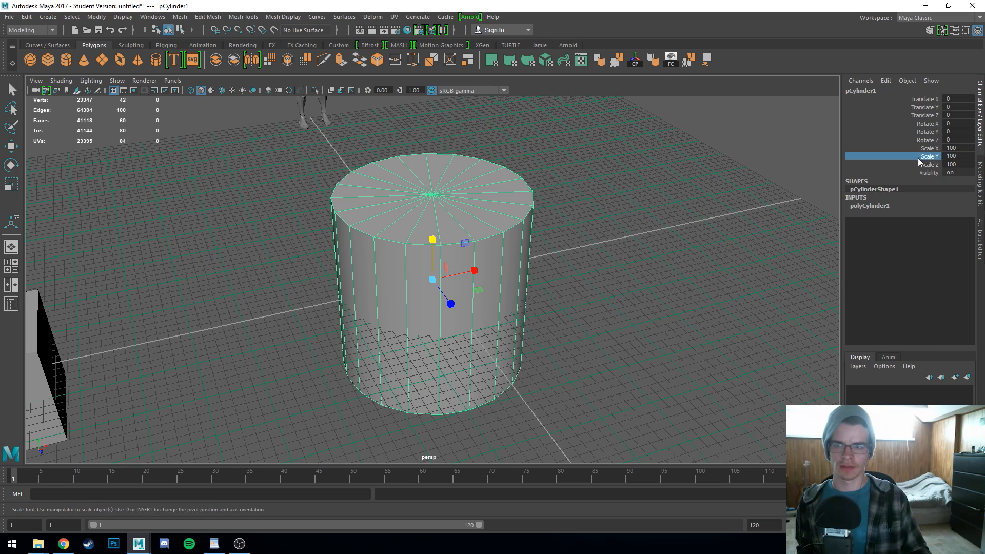
key("ctrl+z")
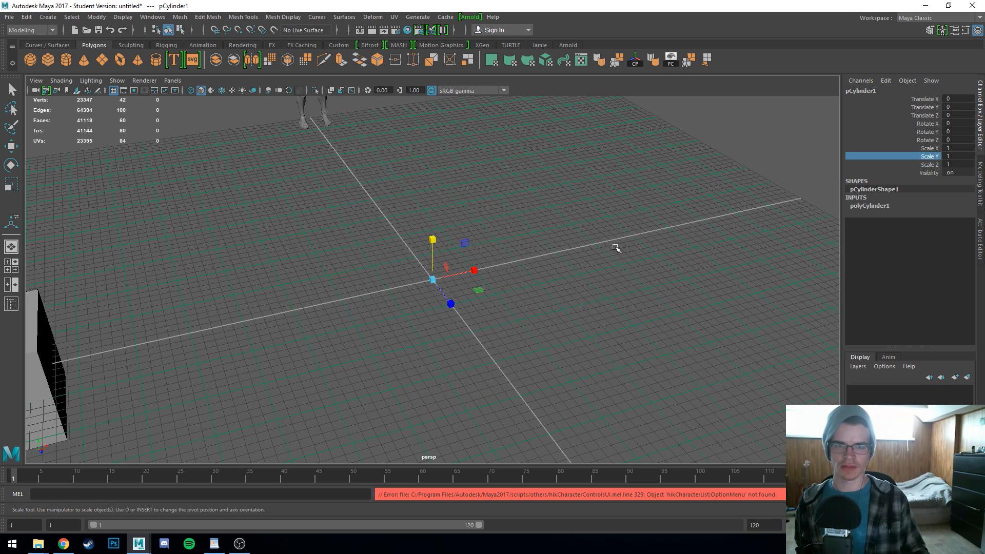
Step: Try the cylinder's Scale X, Scale Y and Scale Z at 199
left_click_drag(965, 148, 967, 163)
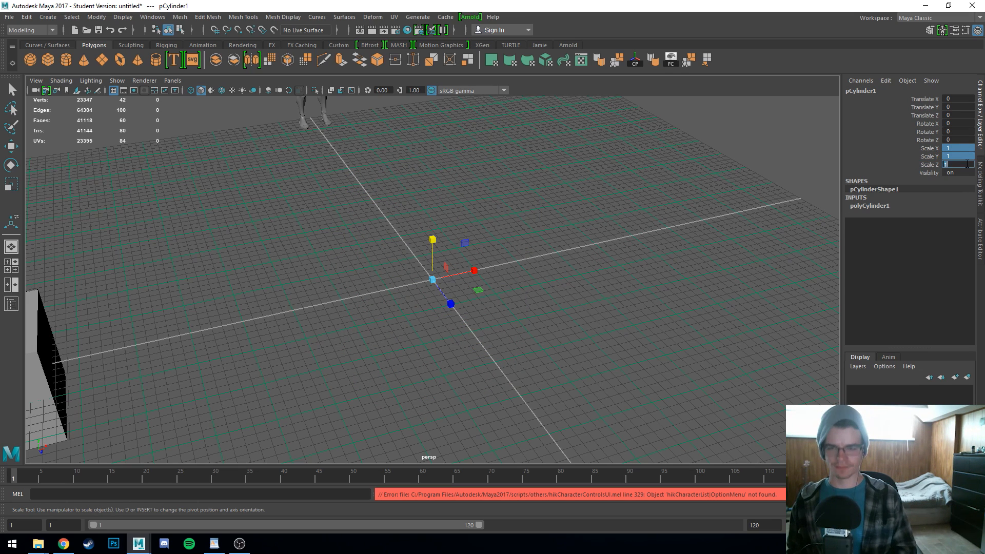
type("199")
key("Return")
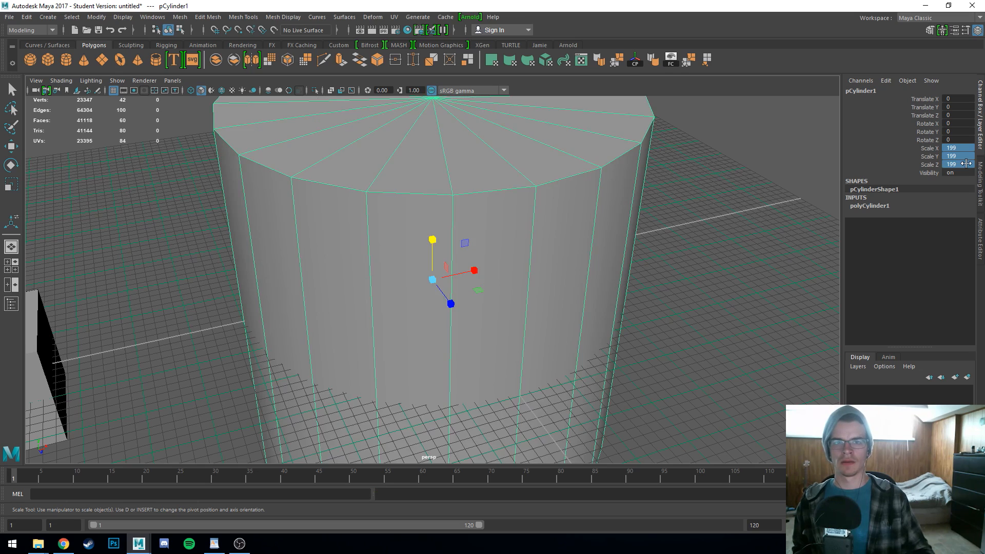
Step: Change the cylinder's three scale values together to 100
left_click(966, 148)
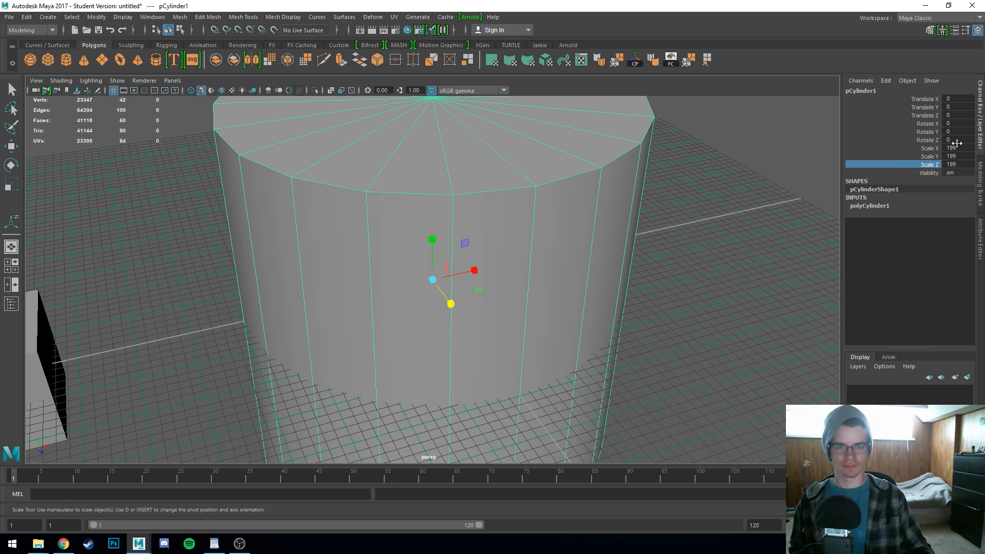
left_click_drag(957, 148, 967, 166)
type("100")
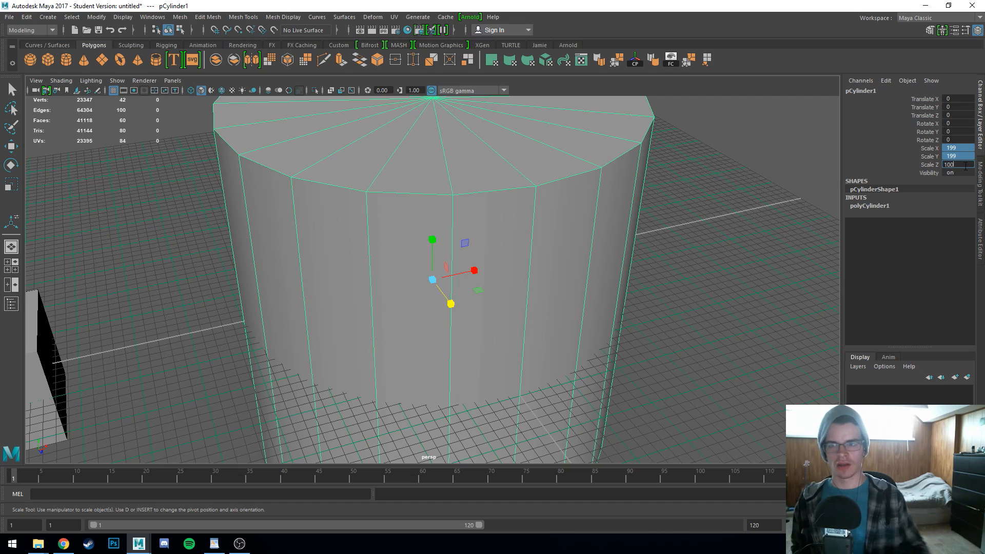
key("Return")
Step: Move the cylinder along the X axis toward the cube, to about -274.5
right_click_drag(625, 249, 545, 238, "alt")
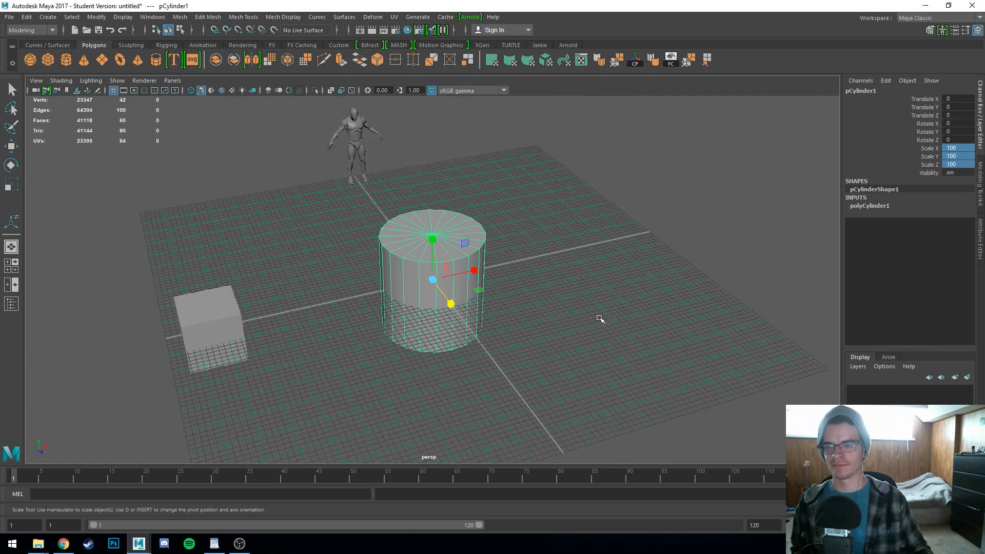
left_click_drag(600, 319, 530, 311, "alt")
right_click_drag(529, 311, 574, 314, "alt")
key("w")
left_click_drag(483, 284, 259, 280)
key("f")
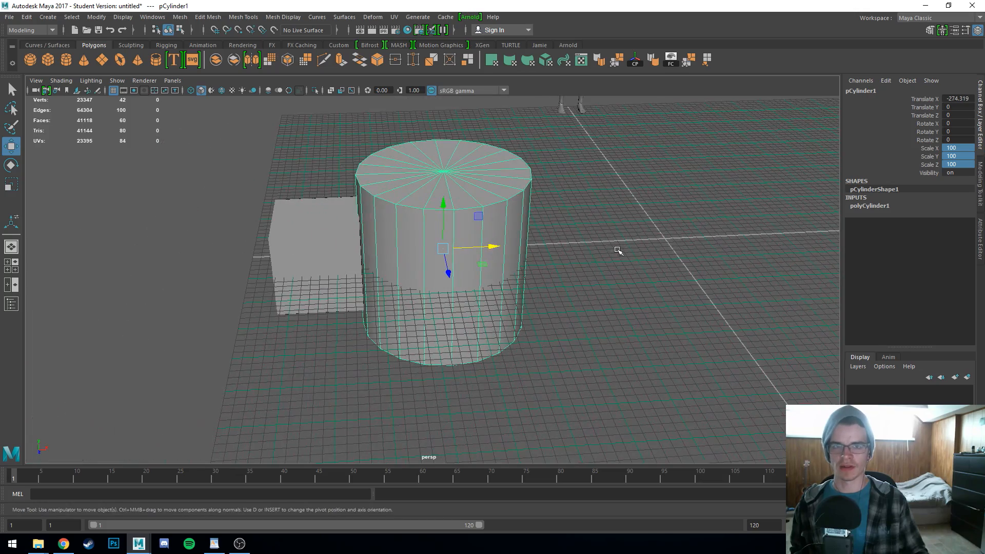
Step: Check the cube's values, reselect the cylinder, and move it slightly away from the cube along X to about -266.7
left_click(310, 274)
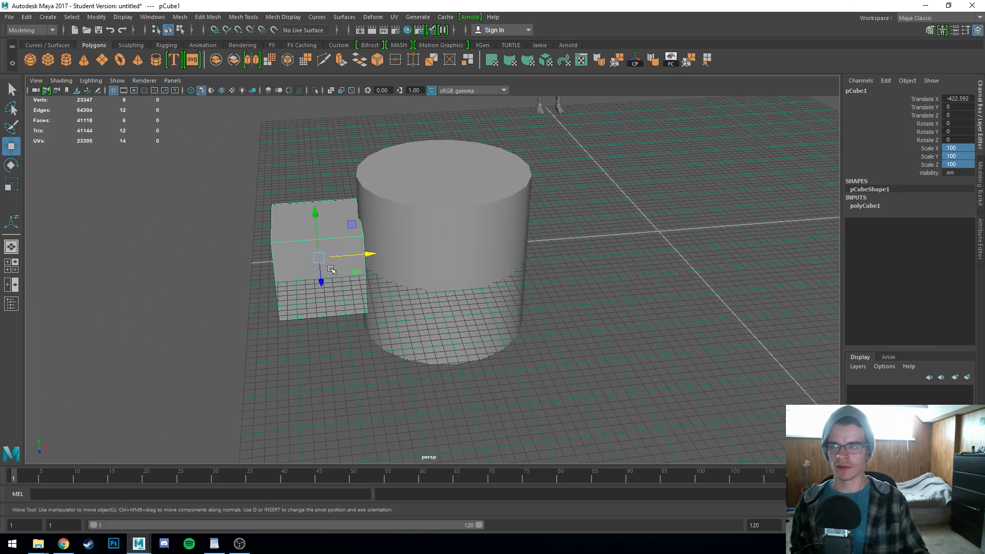
left_click(429, 273)
mouse_move(513, 315)
left_mouse_down("alt")
mouse_move(497, 293)
mouse_move(511, 298)
mouse_move(484, 306)
mouse_move(501, 307)
left_mouse_up("alt")
left_click_drag(487, 246, 494, 246)
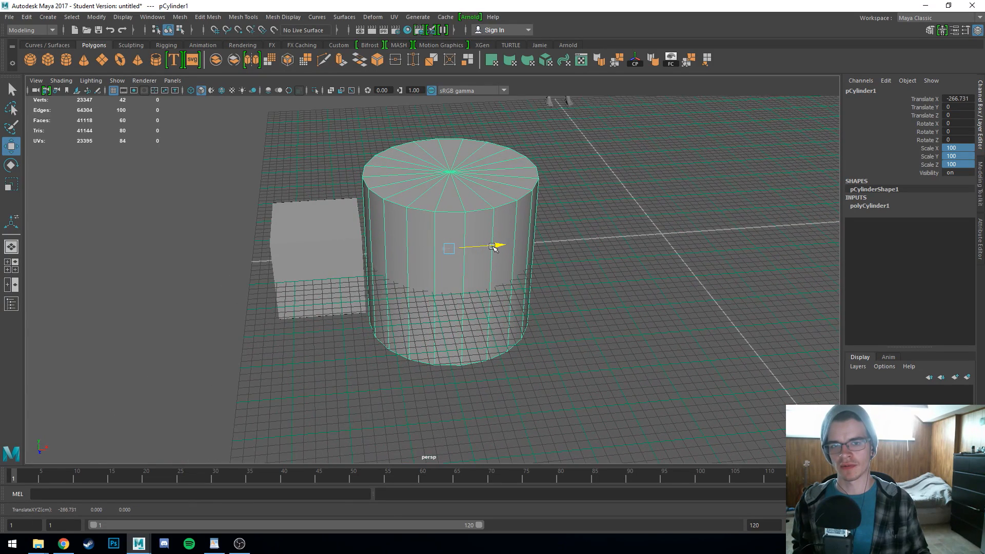
Step: Select the cube and the cylinder in turn to compare their size and scale values
left_click(351, 267)
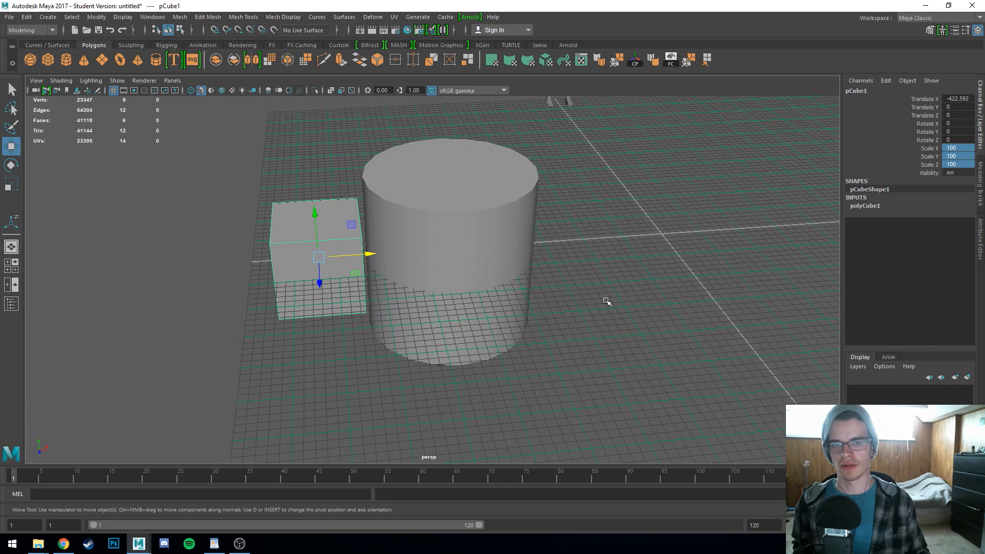
left_click_drag(608, 302, 500, 265, "alt")
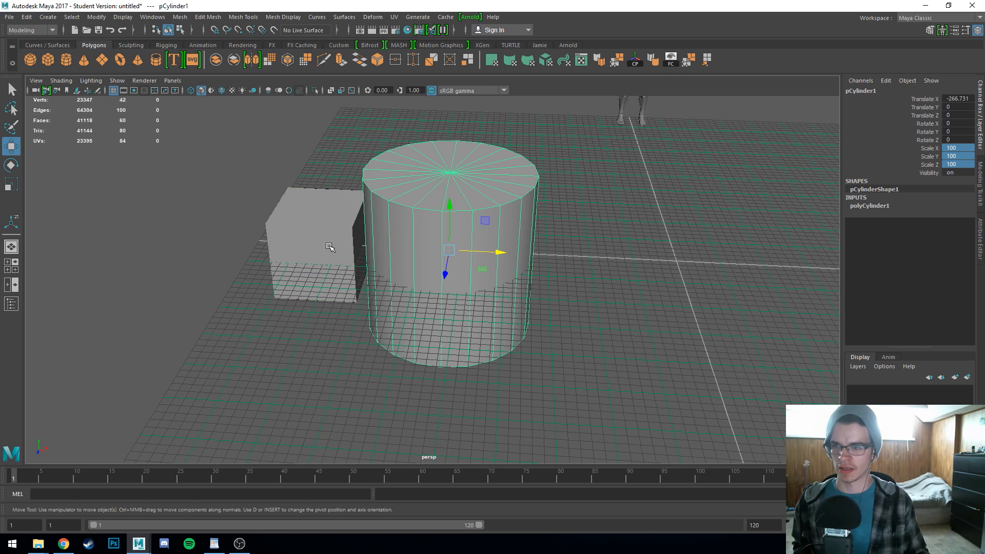
left_click(625, 290)
left_click_drag(550, 292, 396, 306, "alt")
Step: Select the cylinder and set its Scale X, Scale Y and Scale Z together to 50
left_click(409, 303)
left_click_drag(957, 148, 961, 164)
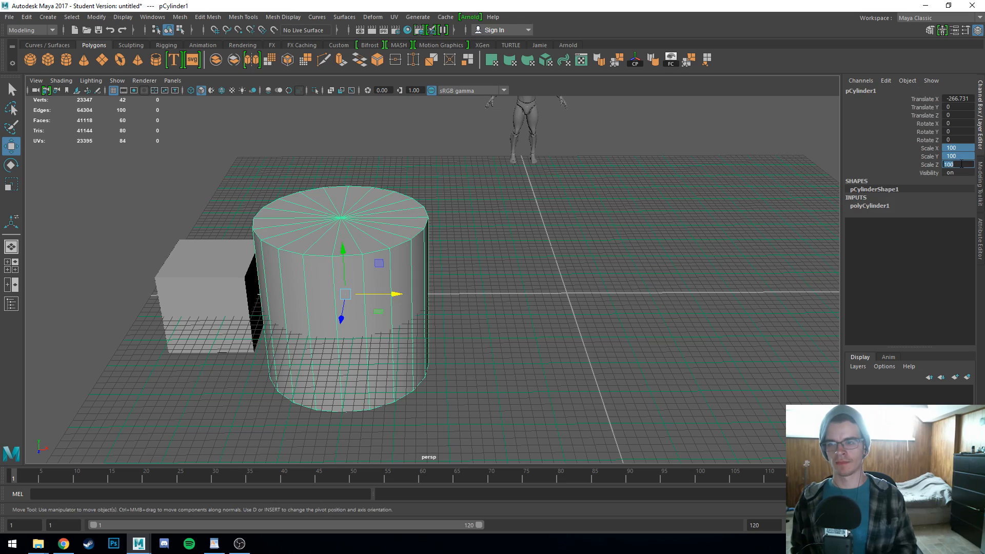
type("50")
key("Return")
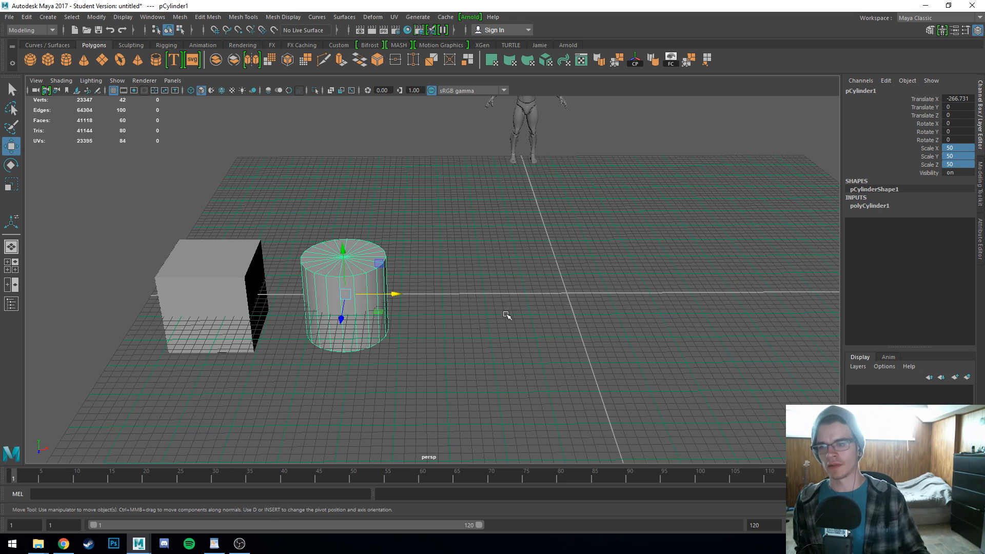
Step: Toggle the four-view layout, return to the single perspective view, and clear the selection
left_click_drag(506, 315, 446, 297, "alt")
key("space")
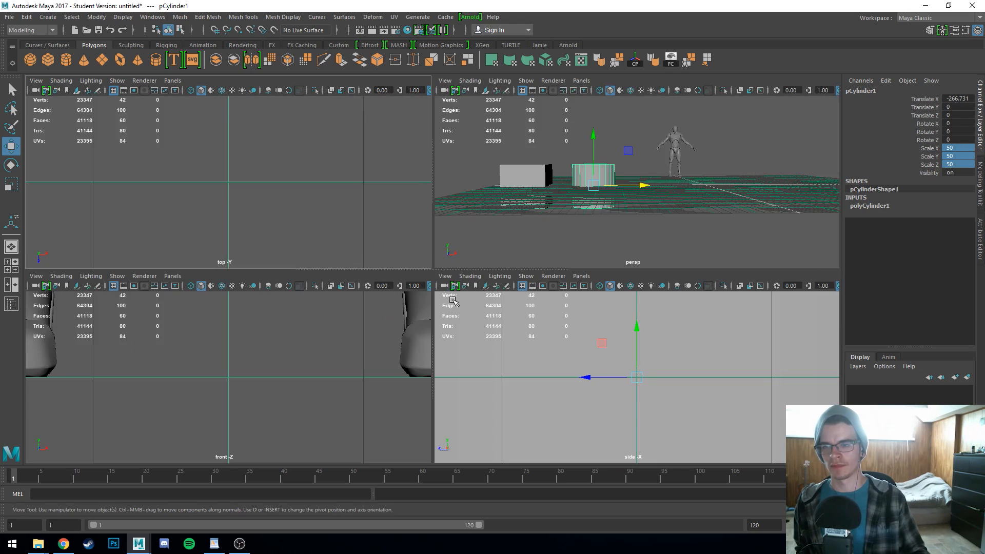
key("space")
left_click_drag(515, 279, 561, 297, "alt")
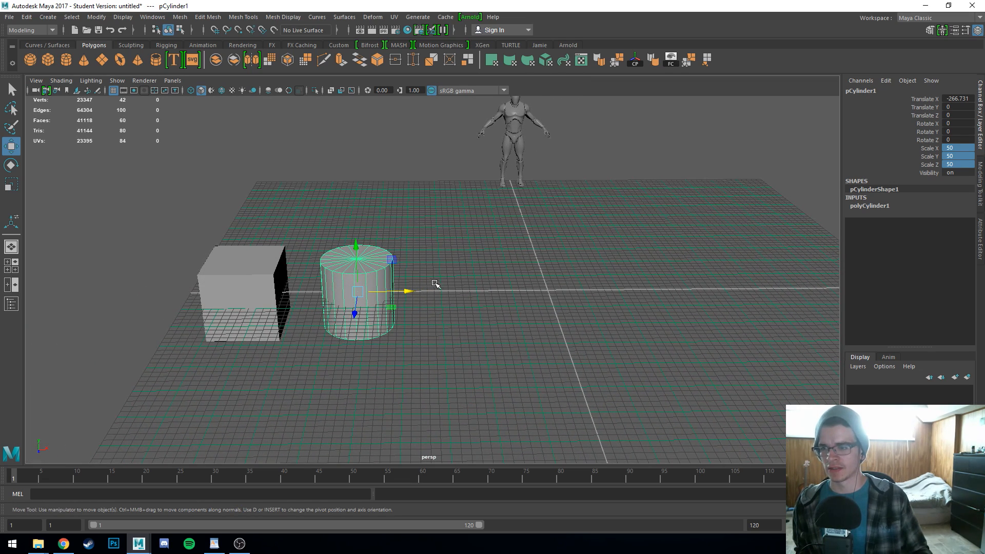
left_click(380, 223)
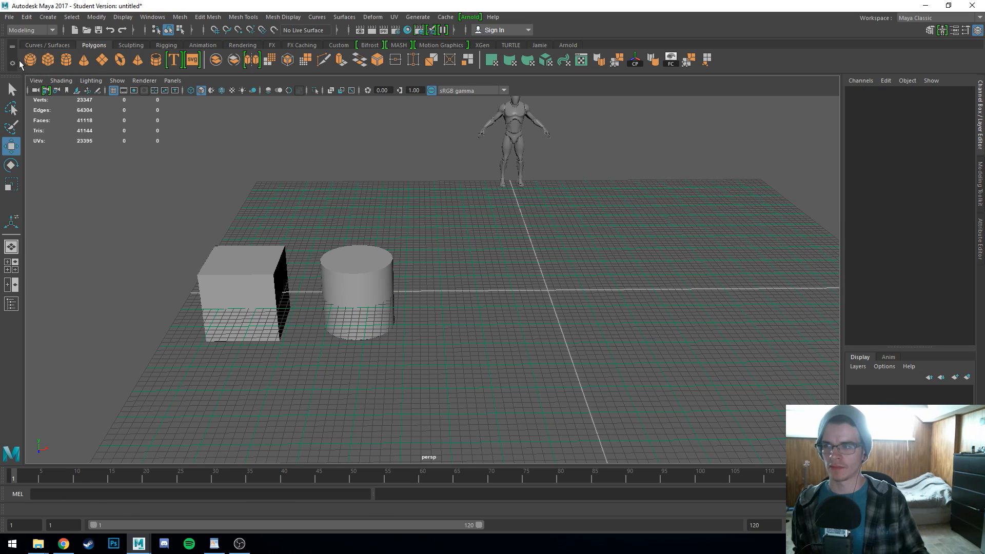
key("w")
left_click(547, 282)
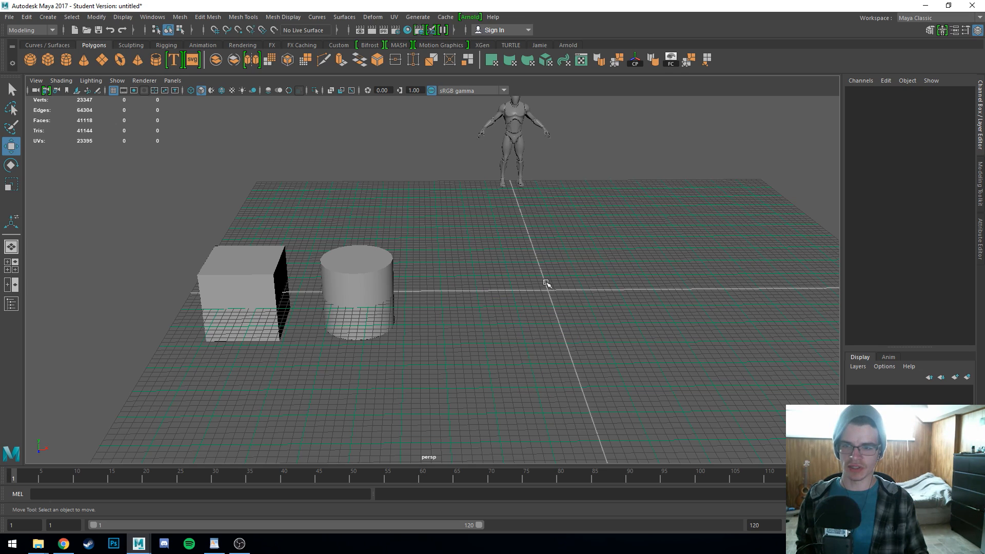
Step: Create a polygon sphere at the grid origin
right_click(546, 282, "shift")
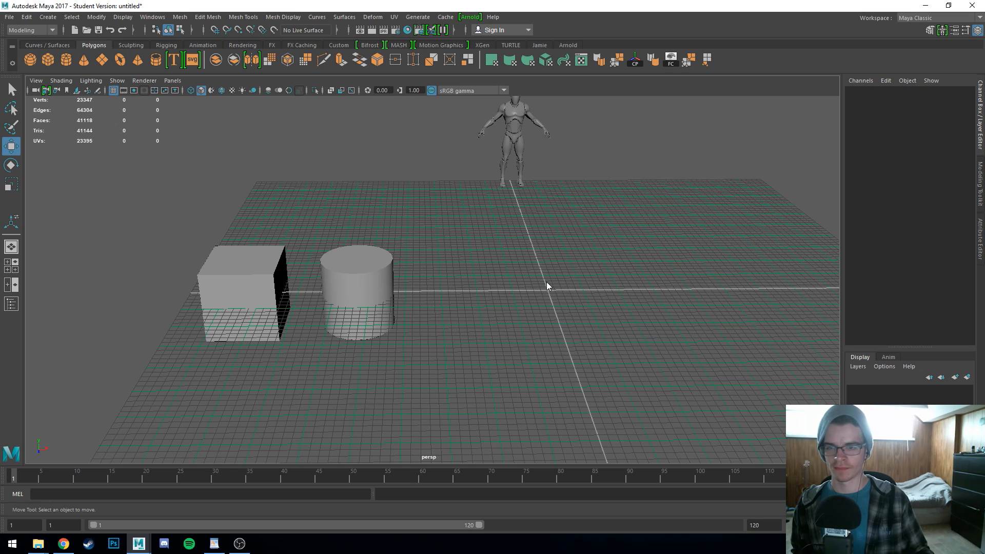
right_click(547, 282, "shift")
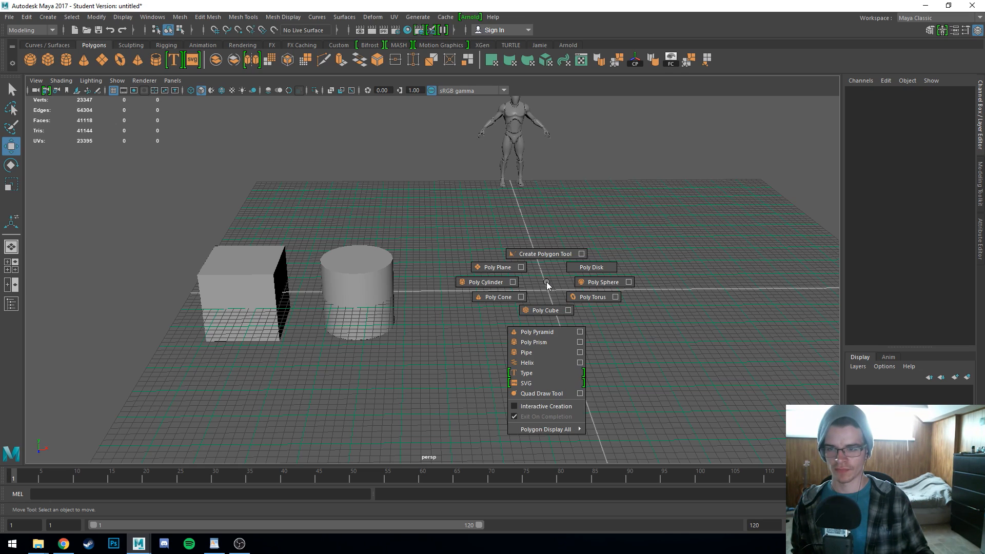
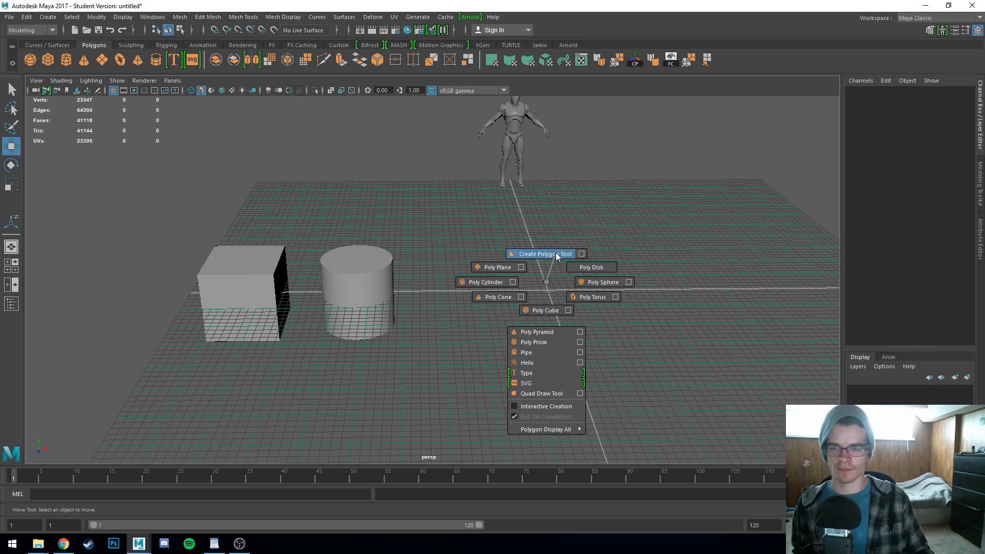
left_click(603, 282)
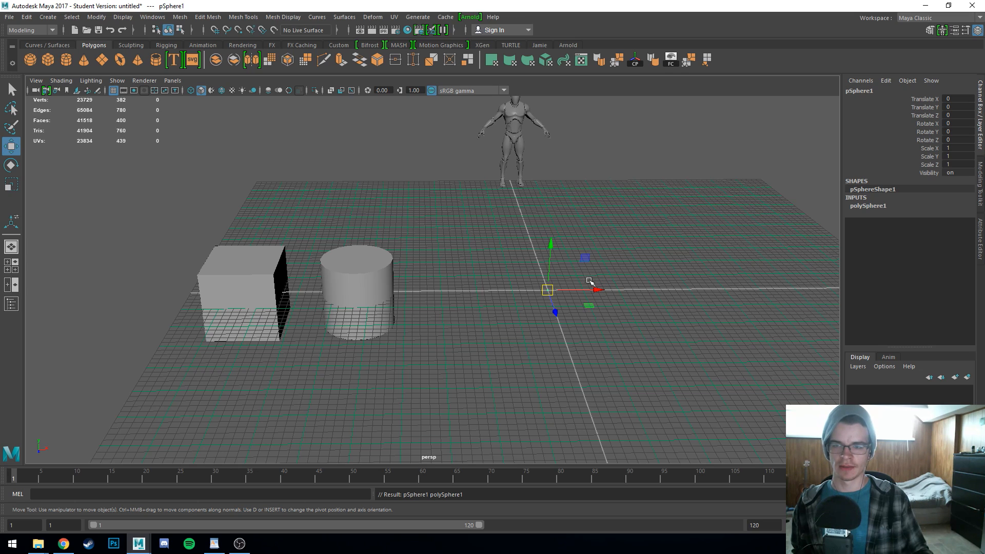
Step: Compare the modeling options offered for the selected sphere with the primitive creation options offered when nothing is selected
right_click(508, 282, "shift")
right_click(466, 263, "shift")
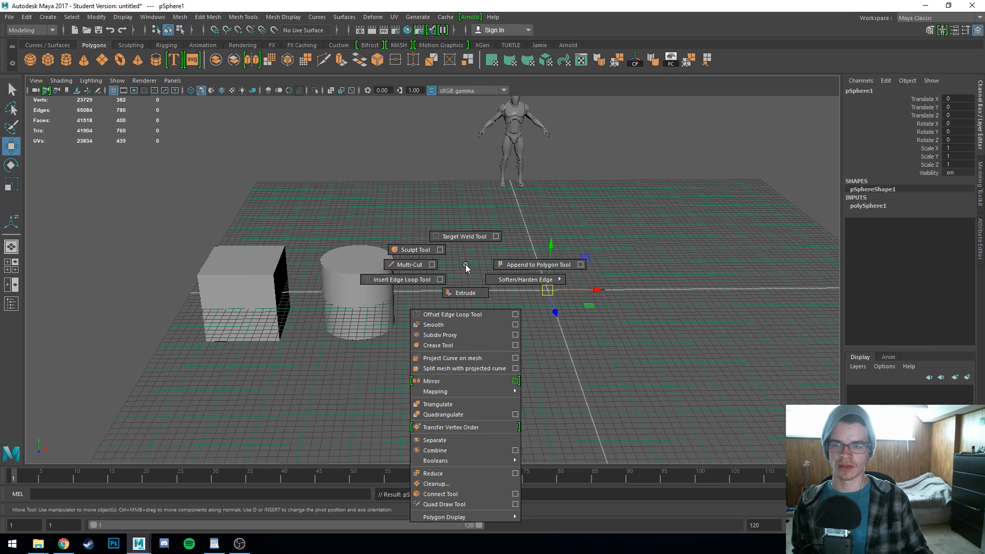
left_click(633, 258)
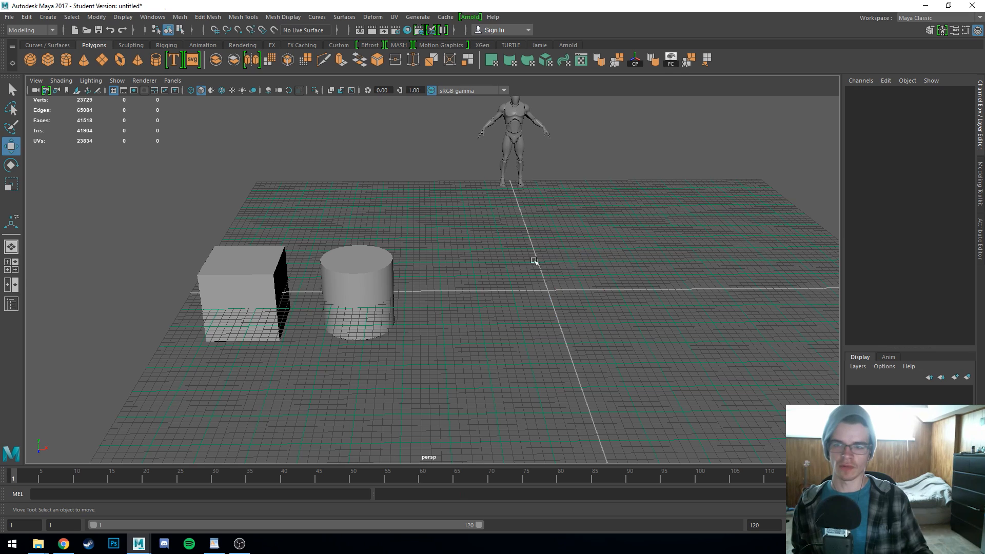
right_click(493, 257, "shift")
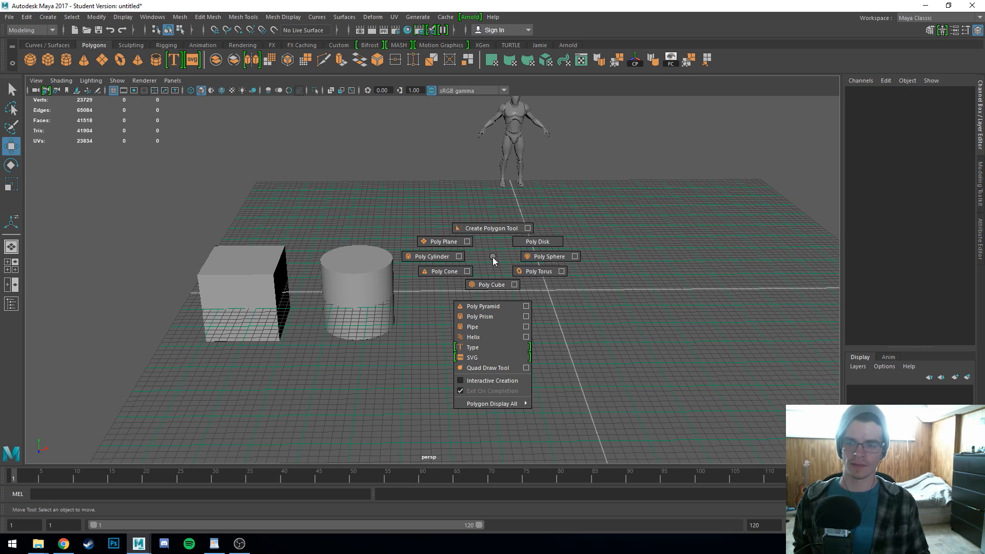
right_click_drag(492, 257, 493, 257, "shift")
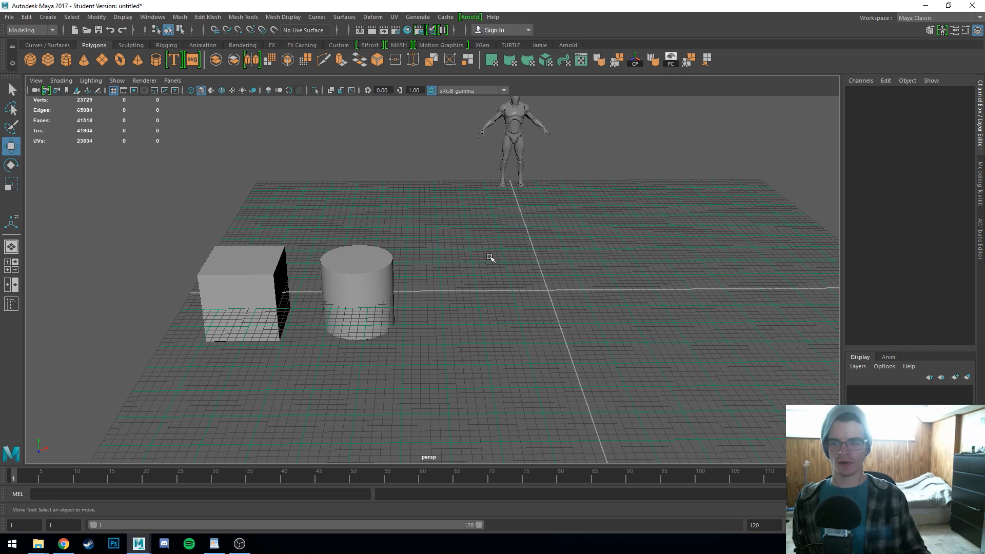
Step: Select the tiny sphere at the origin and set its Scale X, Scale Y and Scale Z together to 100
left_click_drag(491, 247, 611, 342)
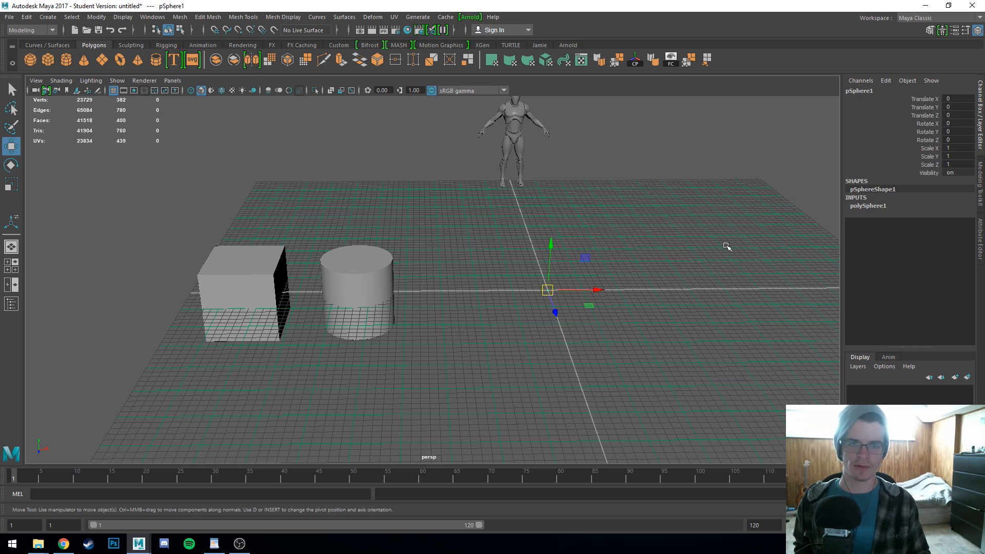
left_click_drag(957, 149, 960, 163)
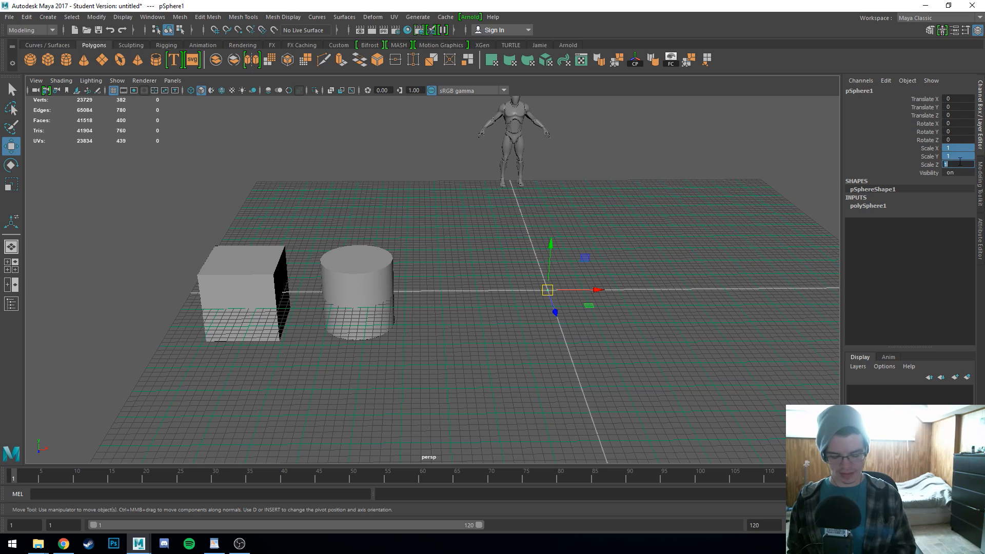
type("10")
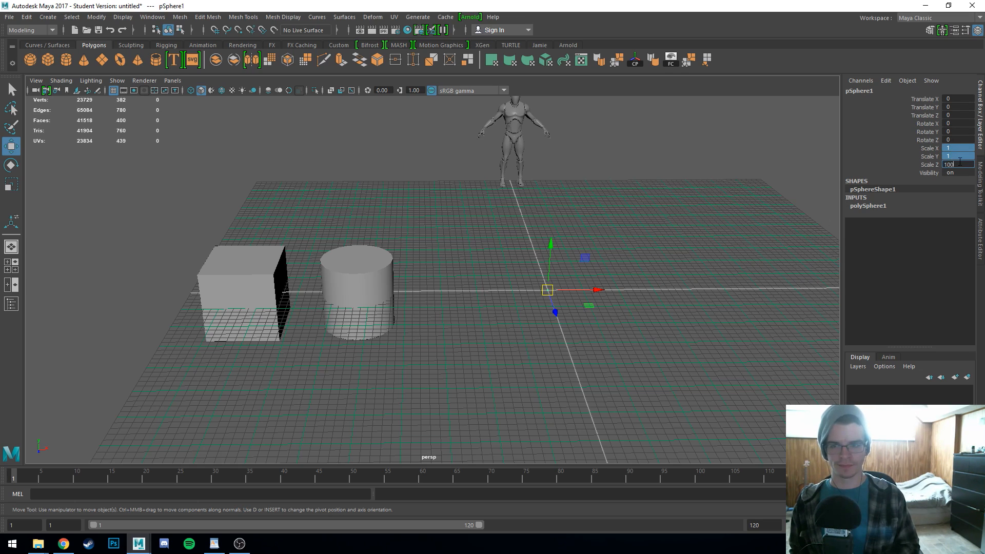
type("0")
key("Return")
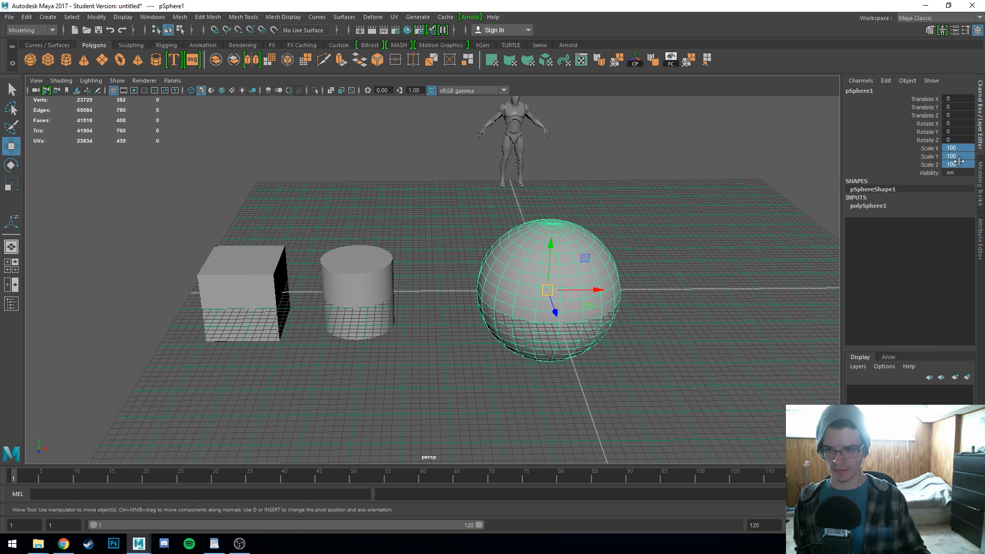
Step: Set the sphere's Scale X, Scale Y and Scale Z together to 50
left_click_drag(695, 308, 676, 301, "alt")
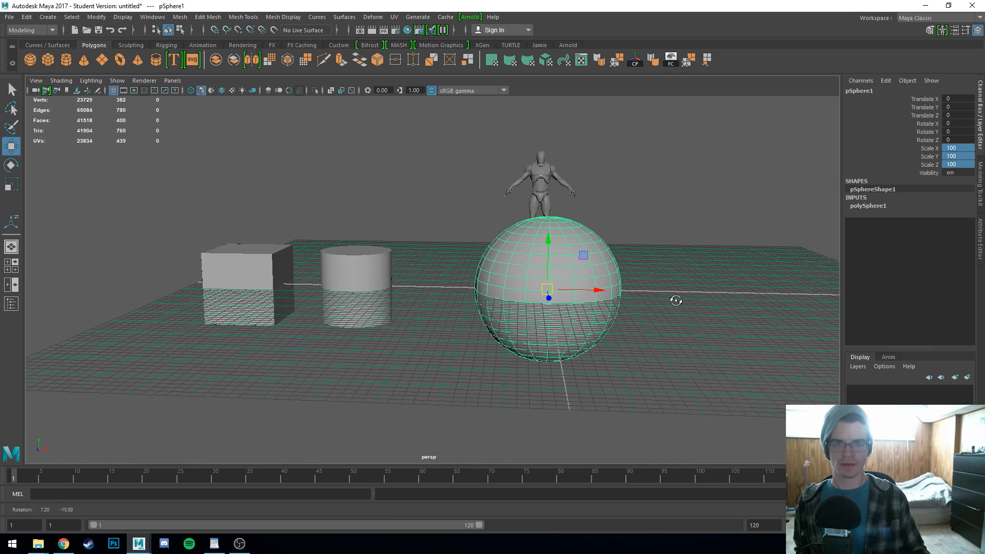
double_click(955, 164)
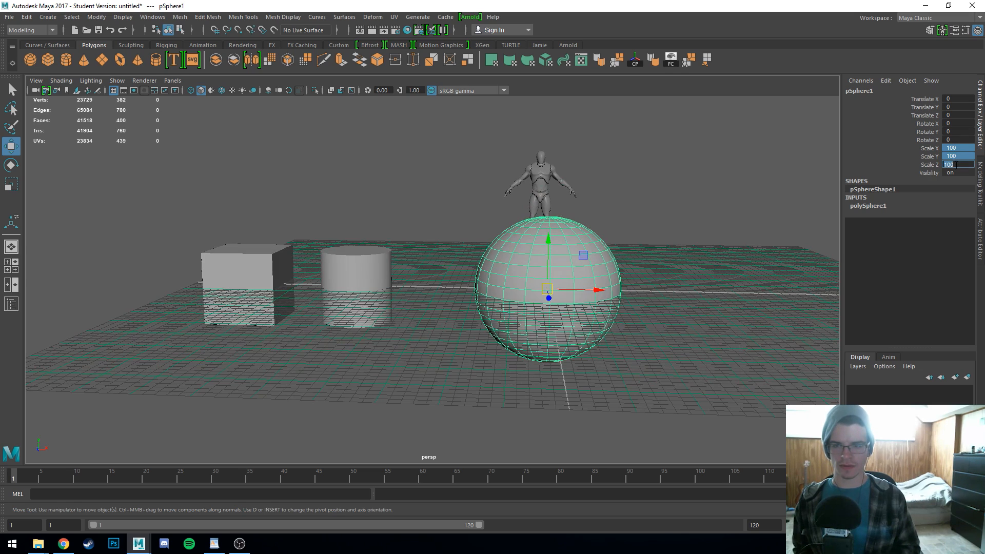
type("50")
key("Return")
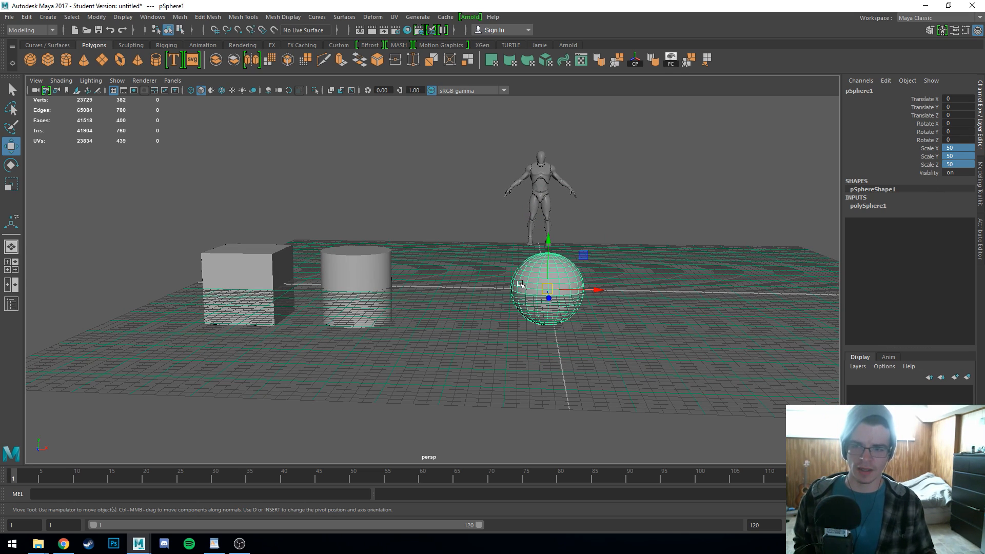
Step: Move the cylinder along X toward the cube to about -300.8 and the sphere beside the cylinder to about -190
left_click_drag(469, 332, 503, 334, "alt")
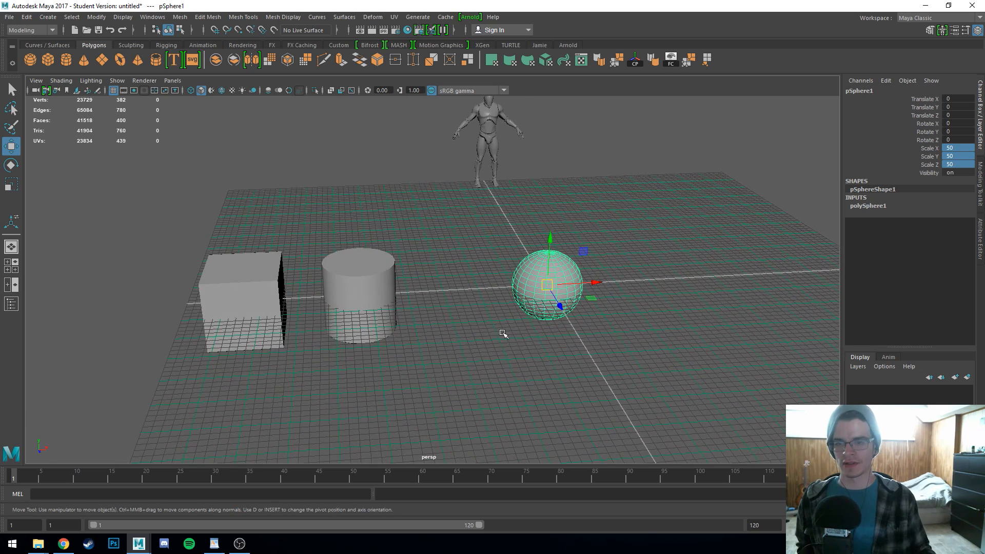
left_click_drag(596, 286, 494, 292)
left_click(374, 303)
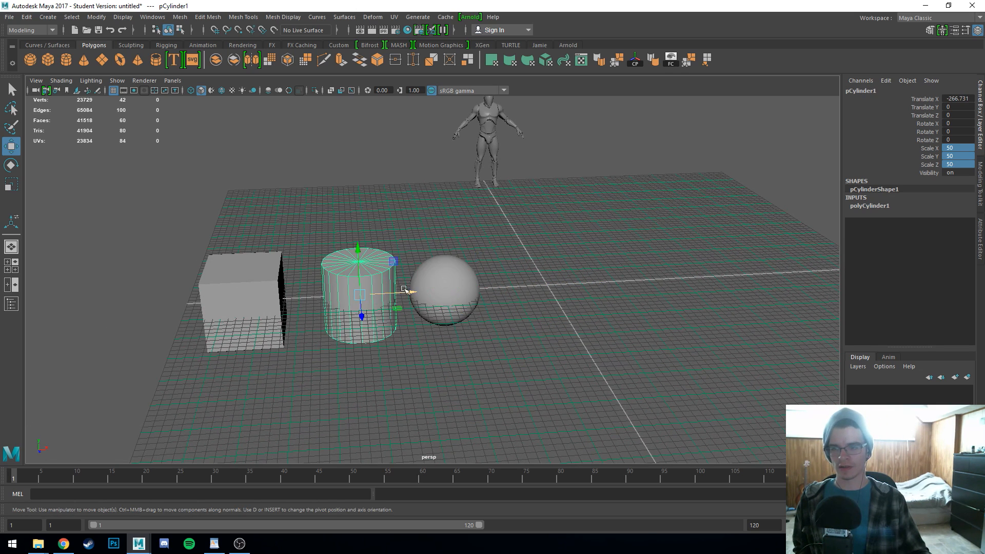
left_click_drag(406, 290, 383, 293)
left_click(443, 293)
left_click_drag(490, 289, 461, 292)
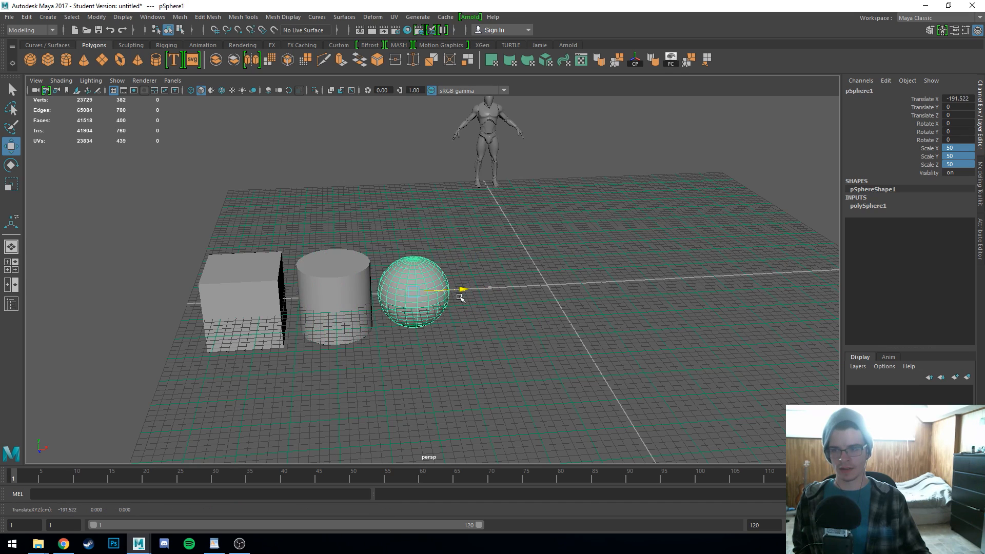
Step: Clear the selection and create a polygon plane at the grid origin
left_click(511, 330)
right_click(540, 289, "shift")
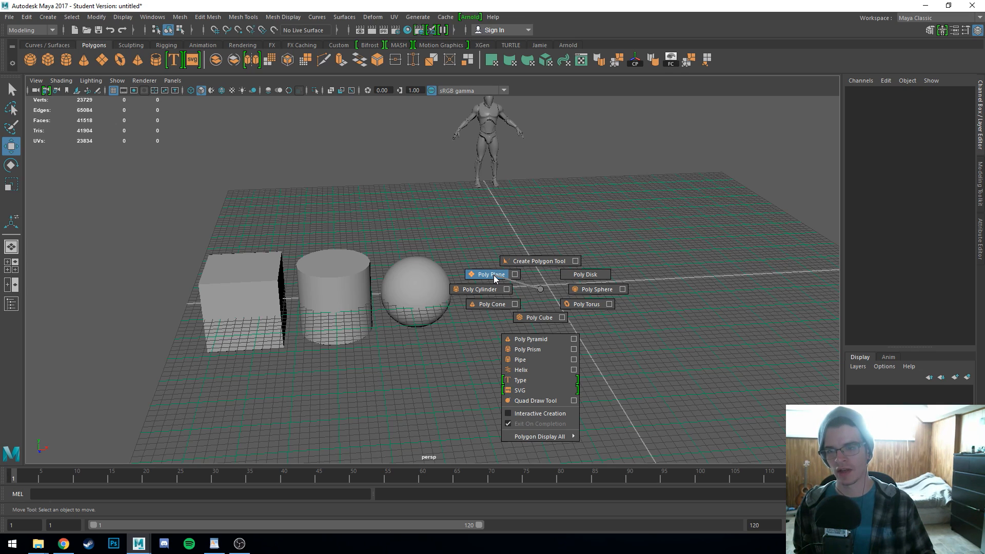
mouse_move(494, 275)
right_mouse_down("shift")
mouse_move(540, 289)
mouse_move(483, 260)
right_mouse_up("shift")
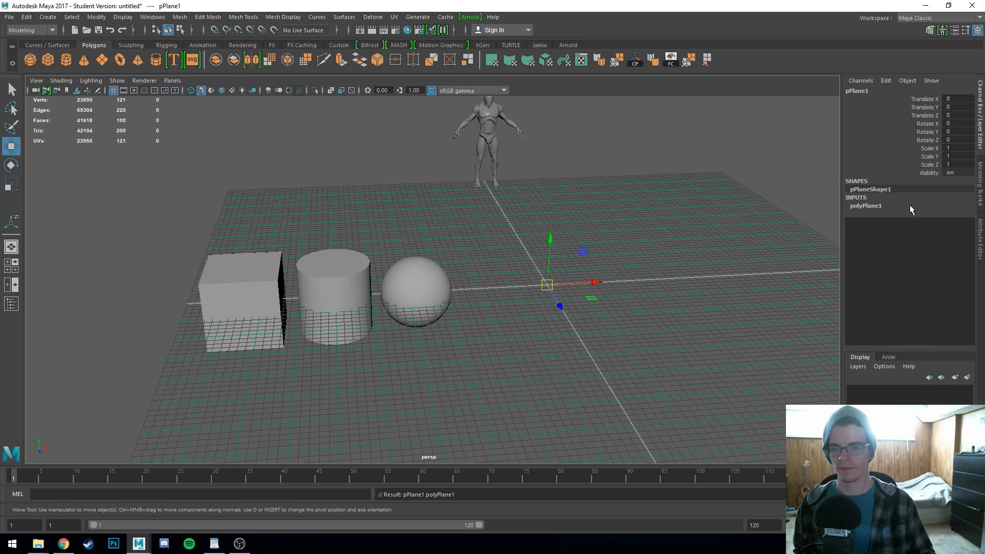
Step: Create a second polygon plane at the origin and undo its creation
left_click(675, 211)
left_click(48, 17)
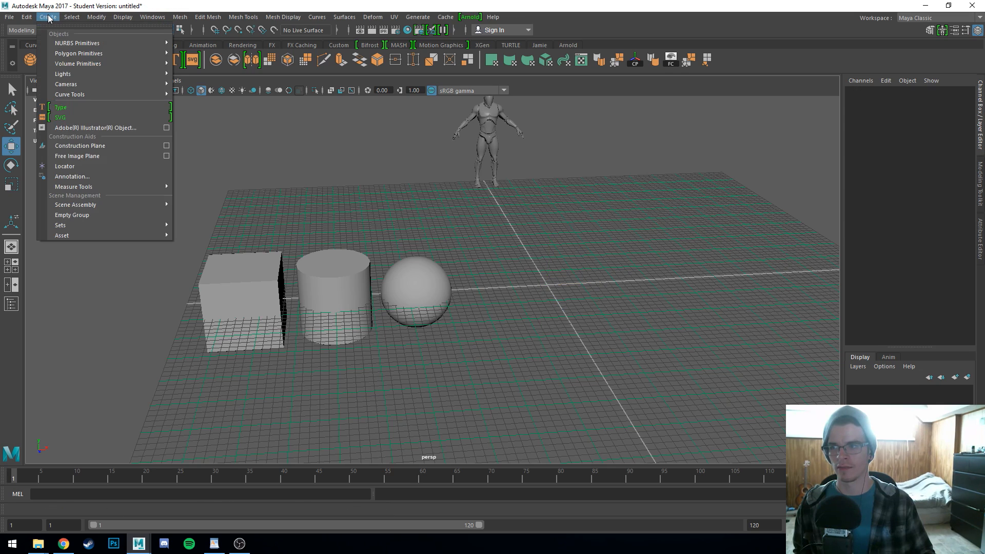
mouse_move(100, 52)
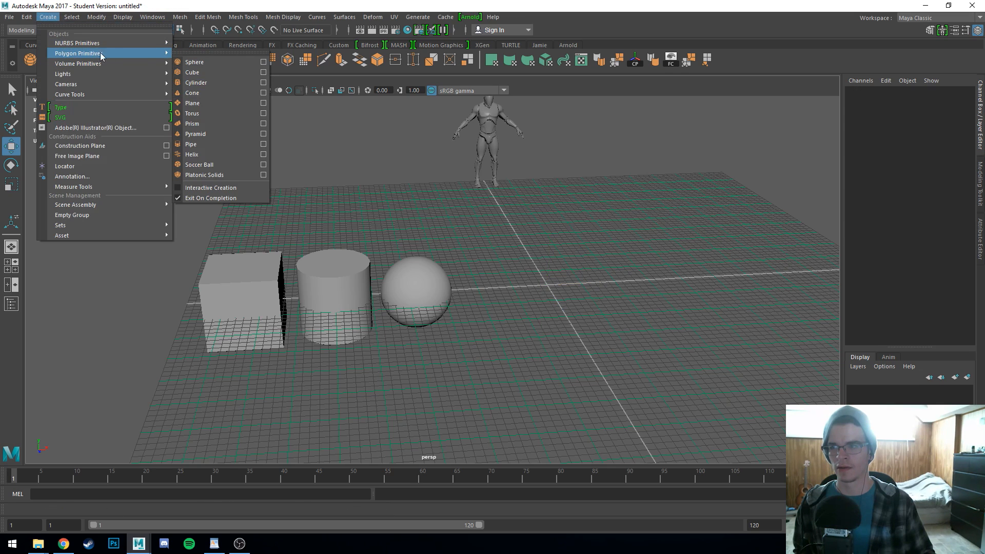
left_click(225, 103)
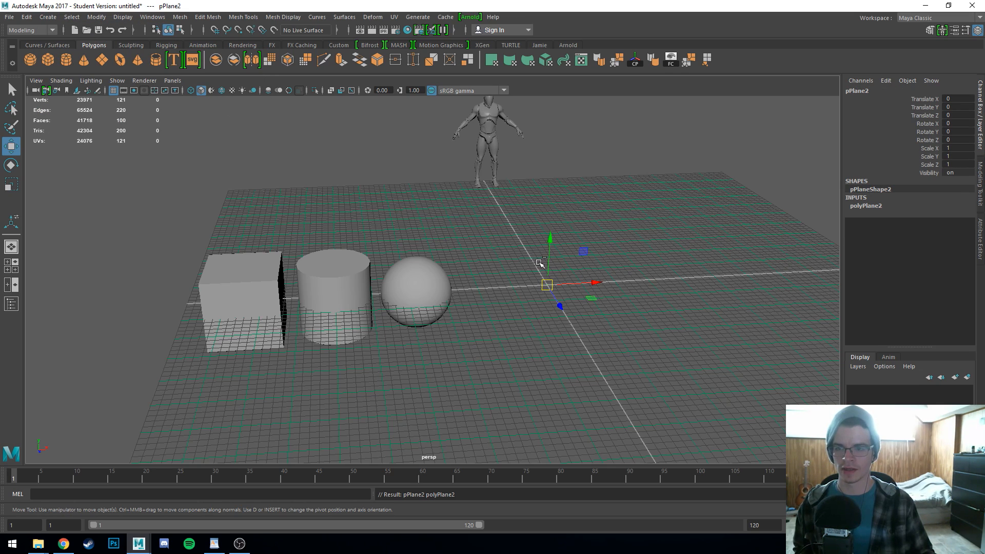
left_click(581, 277)
right_click_drag(581, 277, 510, 256)
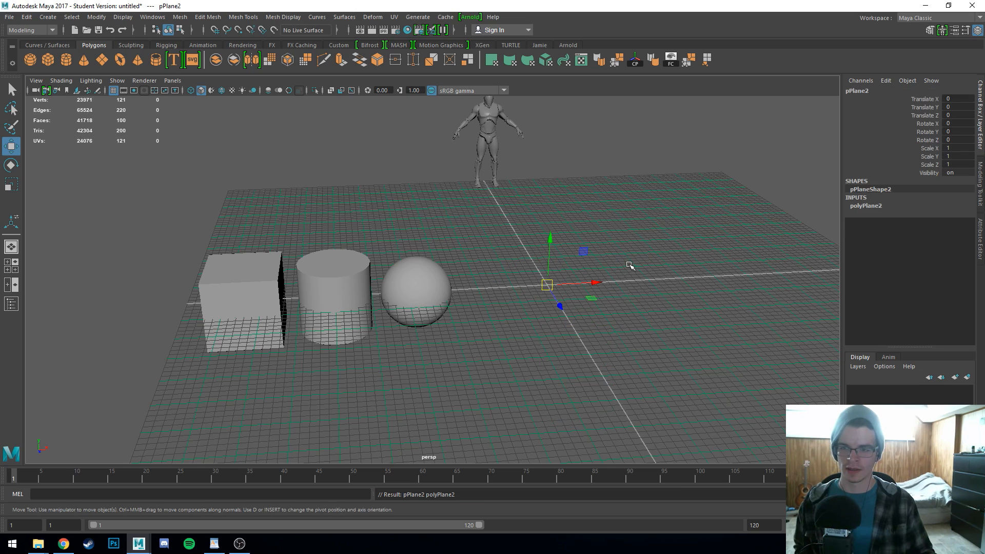
key("ctrl+z")
Step: Select the tiny plane at the origin and set its Scale X, Scale Y and Scale Z together to 100
scroll(552, 292, "up", 1)
left_click_drag(540, 269, 645, 326)
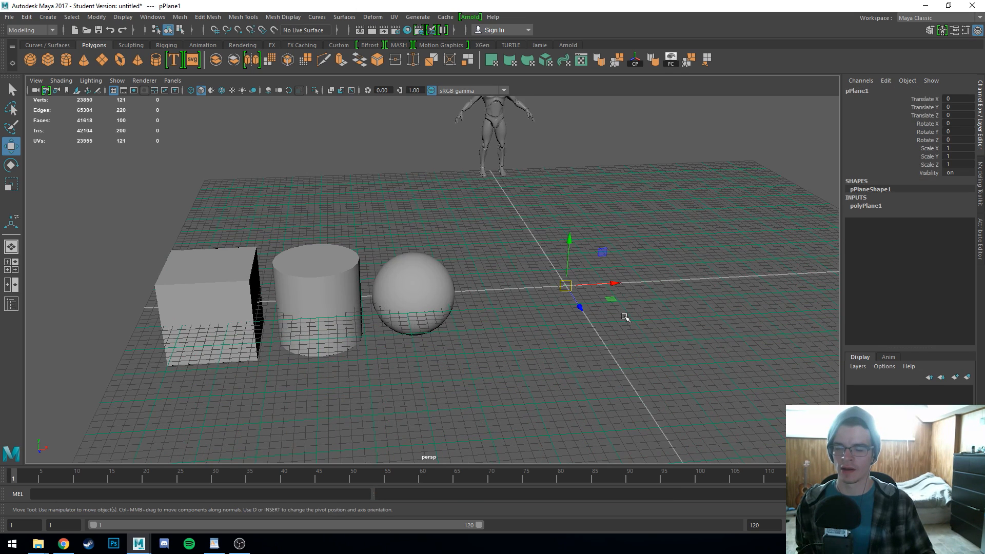
key("f")
scroll(572, 309, "down", 10)
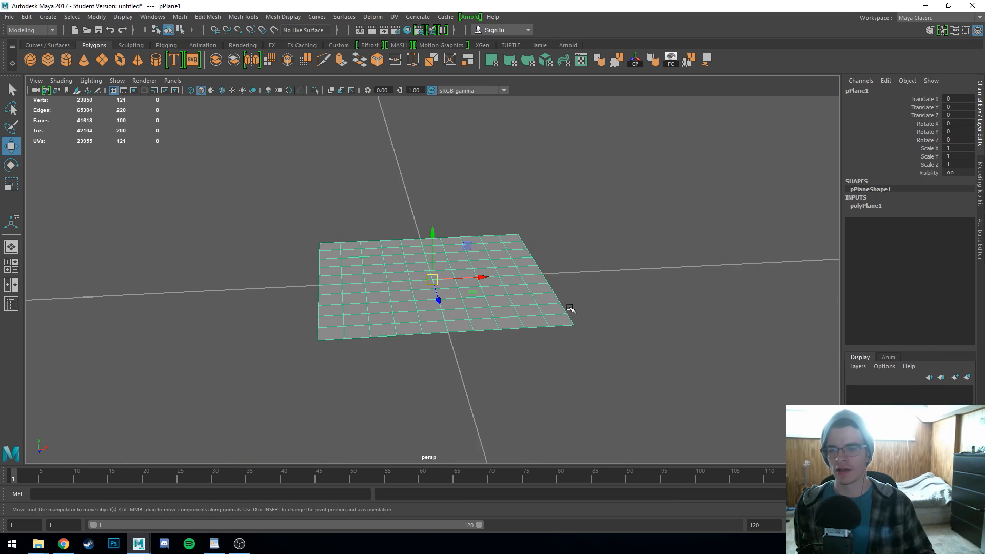
scroll(570, 309, "down", 8)
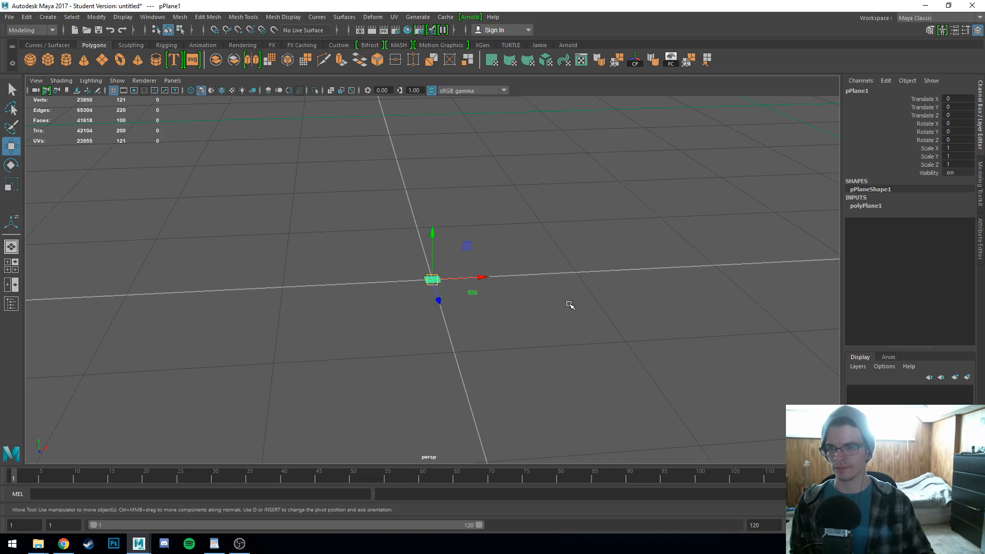
mouse_move(515, 297)
left_mouse_down("alt")
mouse_move(462, 311)
mouse_move(484, 322)
left_mouse_up("alt")
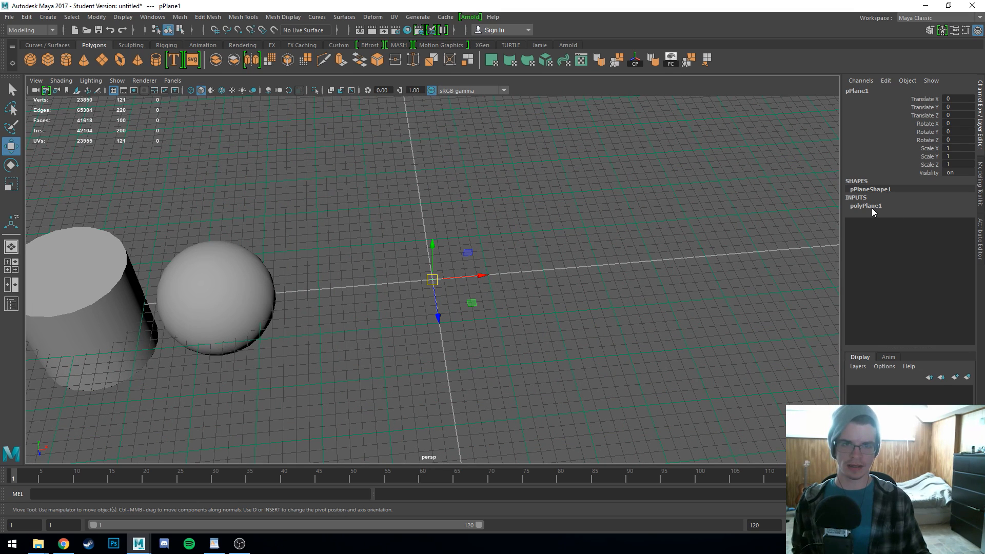
left_click_drag(955, 148, 960, 165)
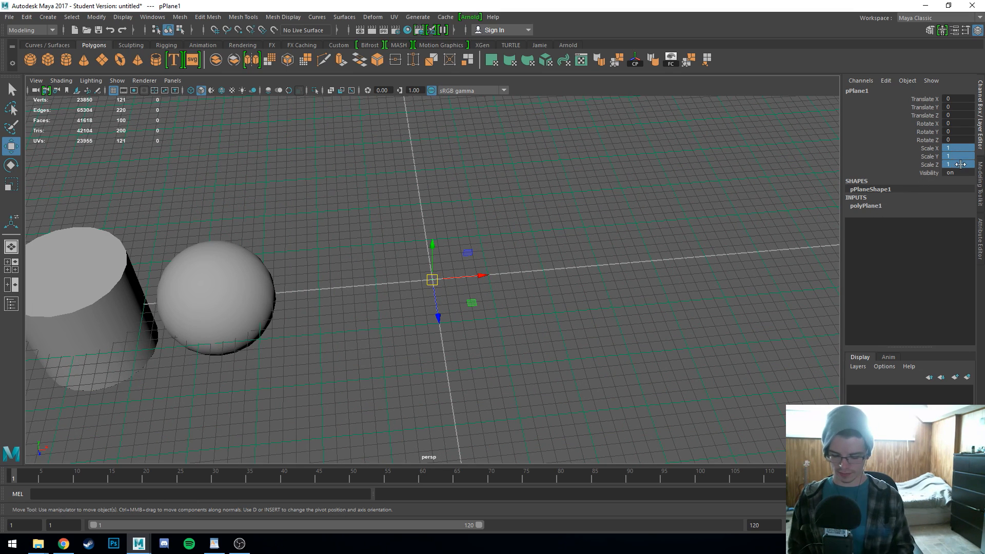
left_click(960, 165)
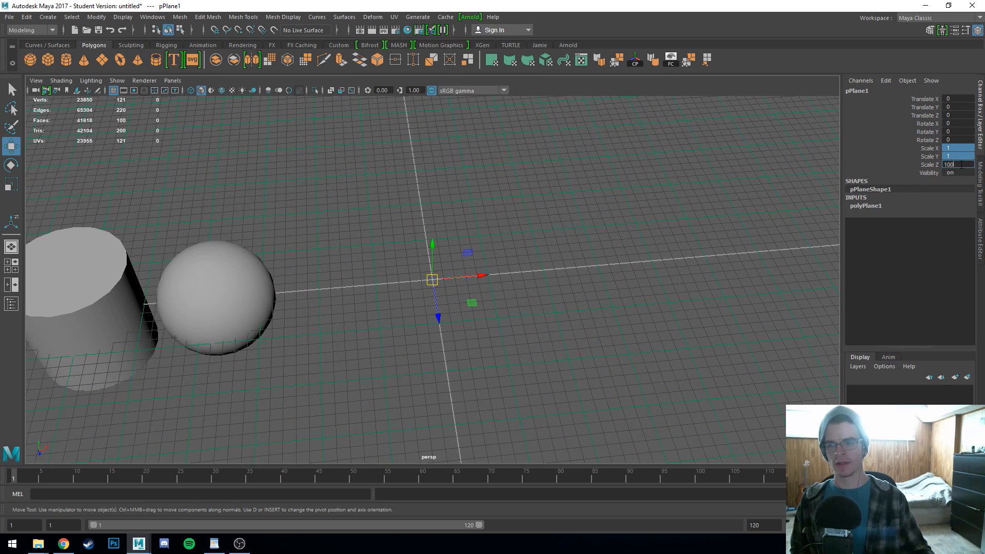
type("100")
key("Return")
Step: Move the plane along X to sit beside the sphere in the row of primitives
left_click_drag(310, 272, 417, 286, "alt")
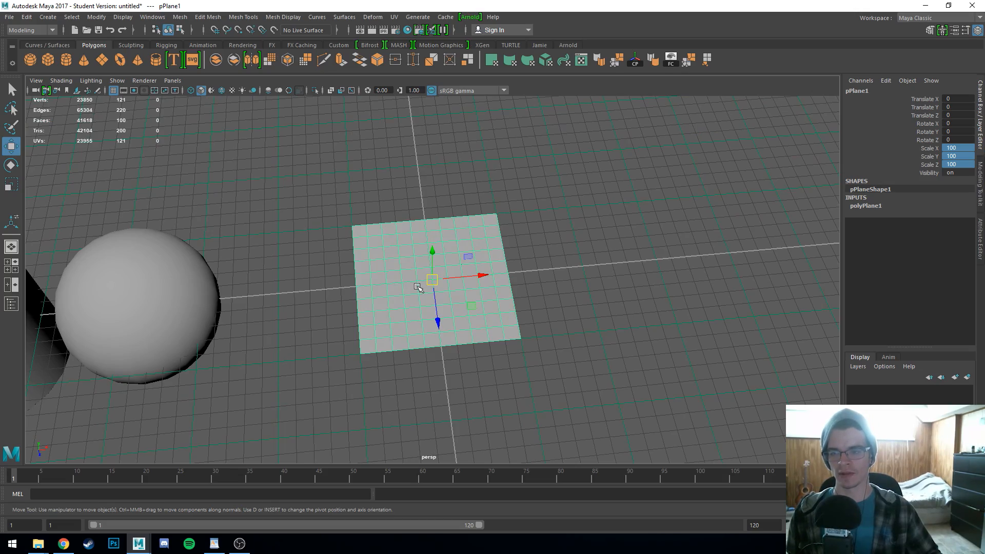
left_click_drag(600, 303, 466, 361, "alt")
middle_click_drag(328, 337, 474, 327, "alt")
Step: Select the cube, cylinder and sphere in turn to compare their transform values, and clear the selection
left_click(330, 298)
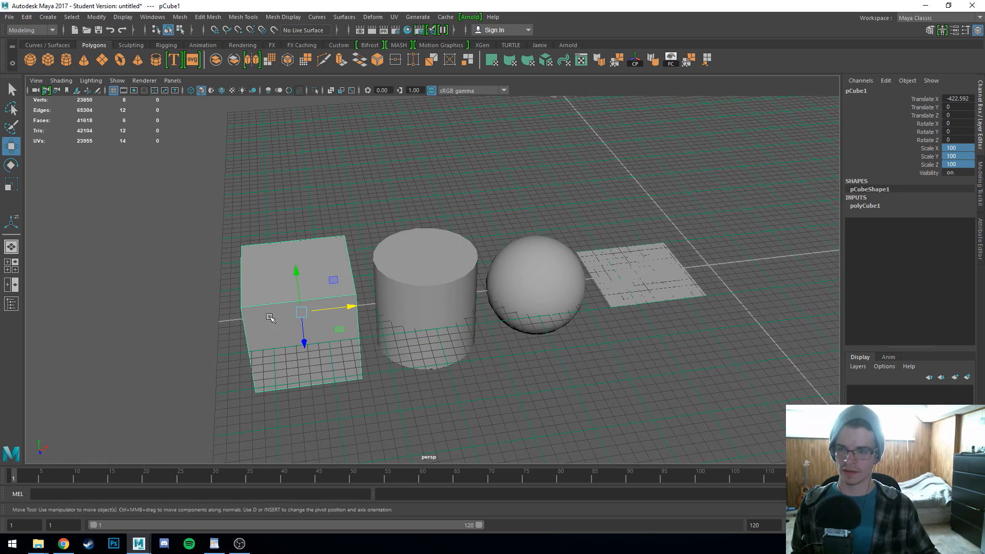
left_click(411, 290)
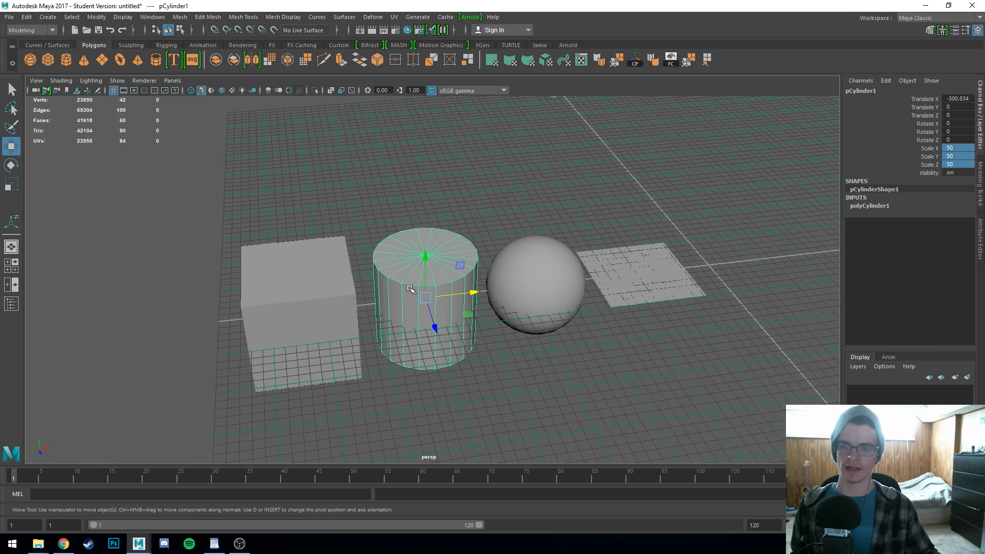
left_click(544, 290)
left_click_drag(618, 337, 459, 378, "alt")
left_click(528, 340)
left_click(524, 379)
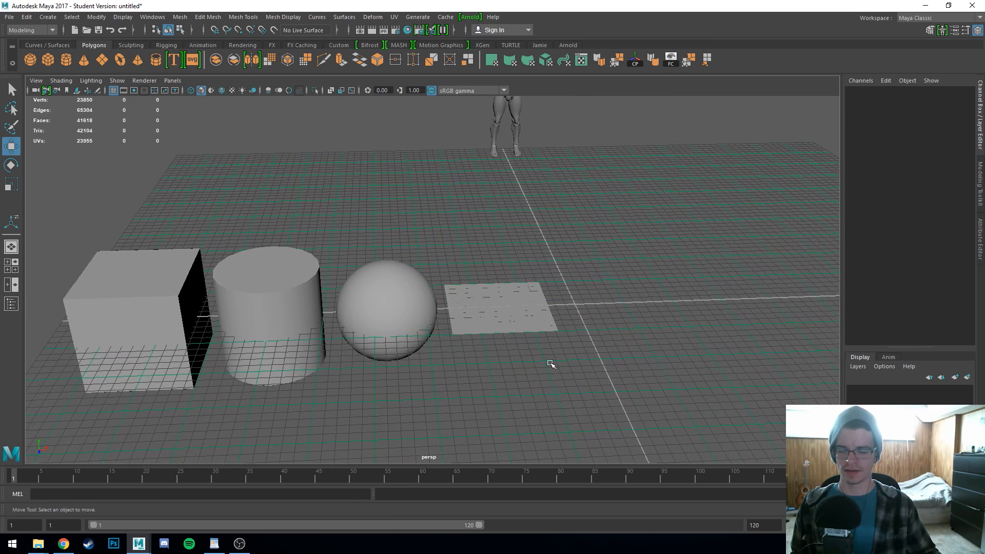
left_click_drag(549, 363, 537, 359, "alt")
scroll(536, 359, "down", 3)
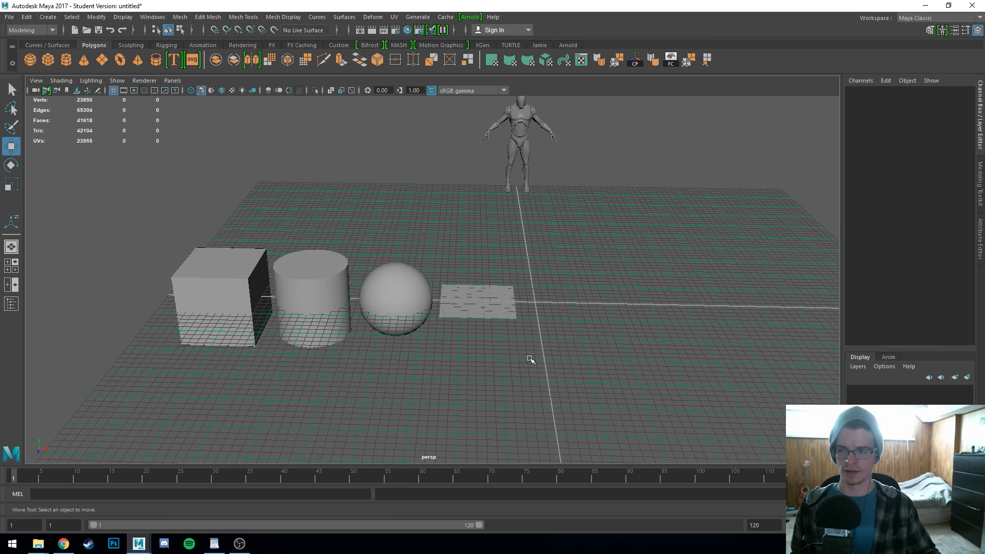
Step: Delete the cube, cylinder, sphere and plane lined up along the X axis
left_click(255, 283)
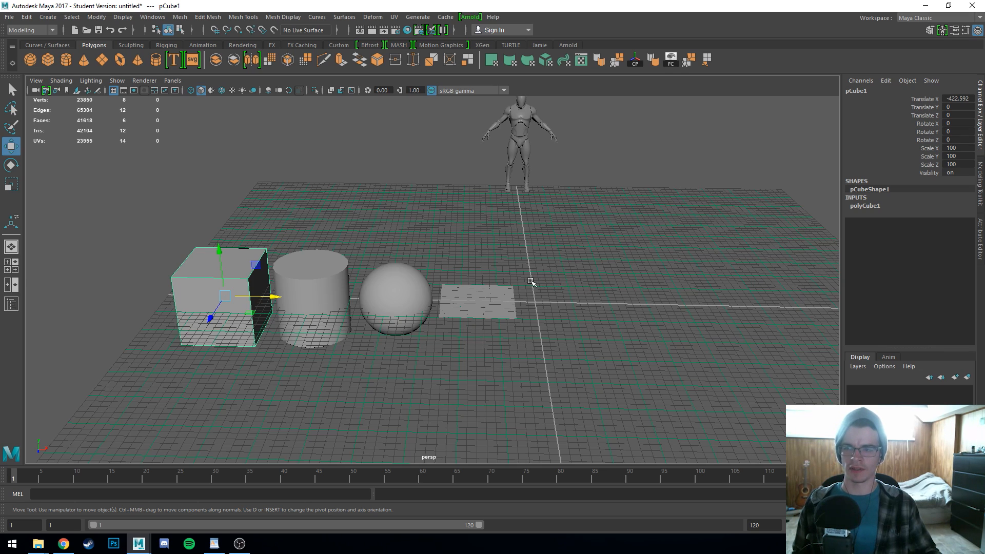
left_click_drag(166, 243, 541, 359)
key("Delete")
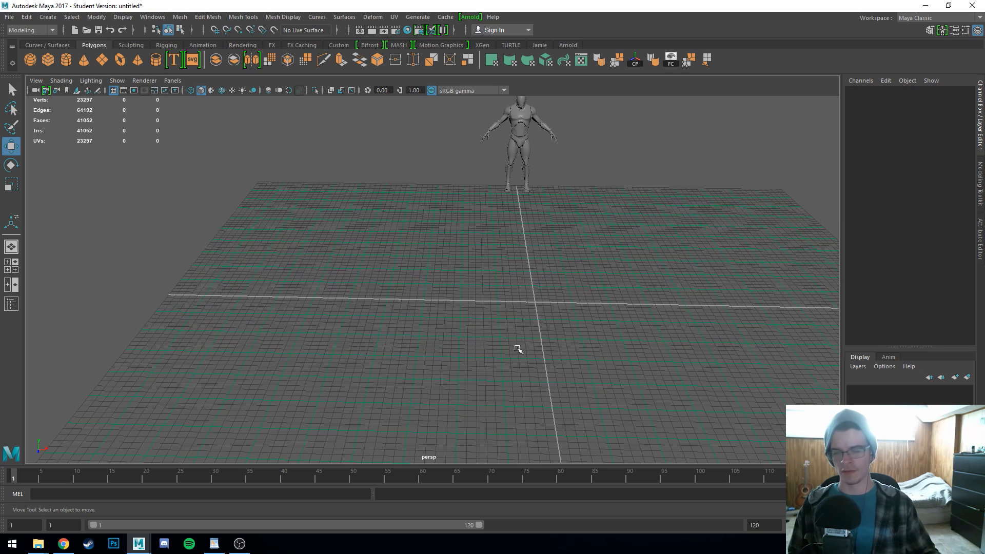
Step: Create a new polygon cube at the origin
right_click(529, 303, "shift")
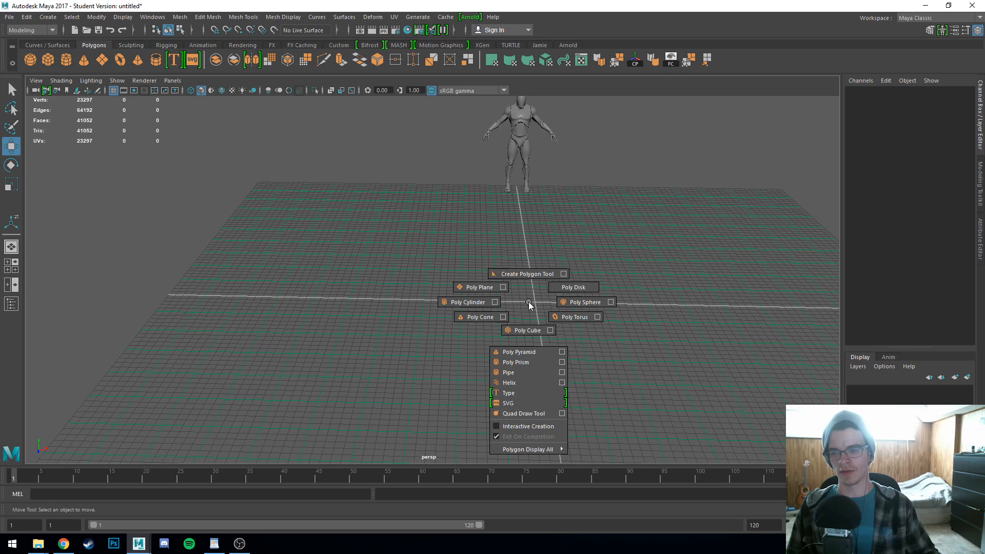
left_click(529, 329)
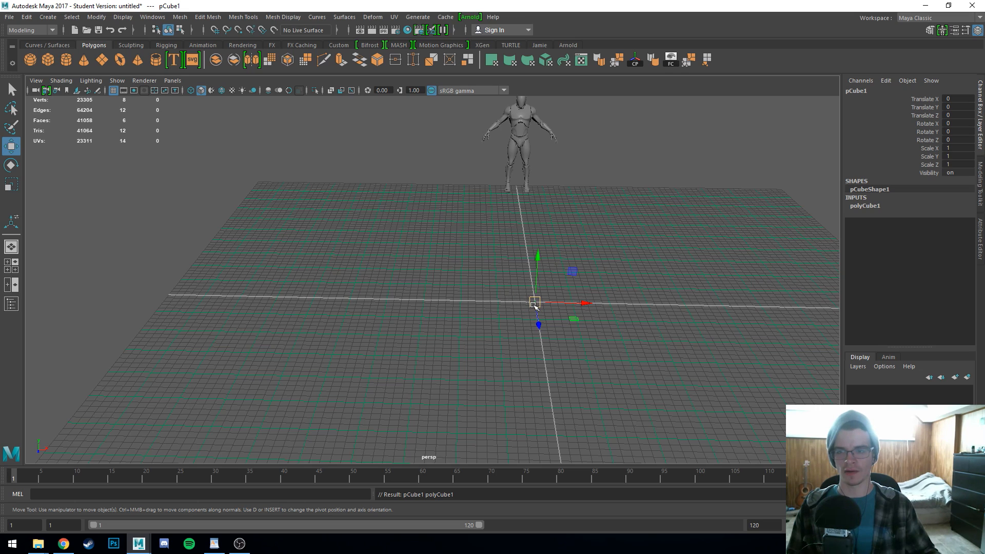
key("e")
key("r")
key("e")
key("w")
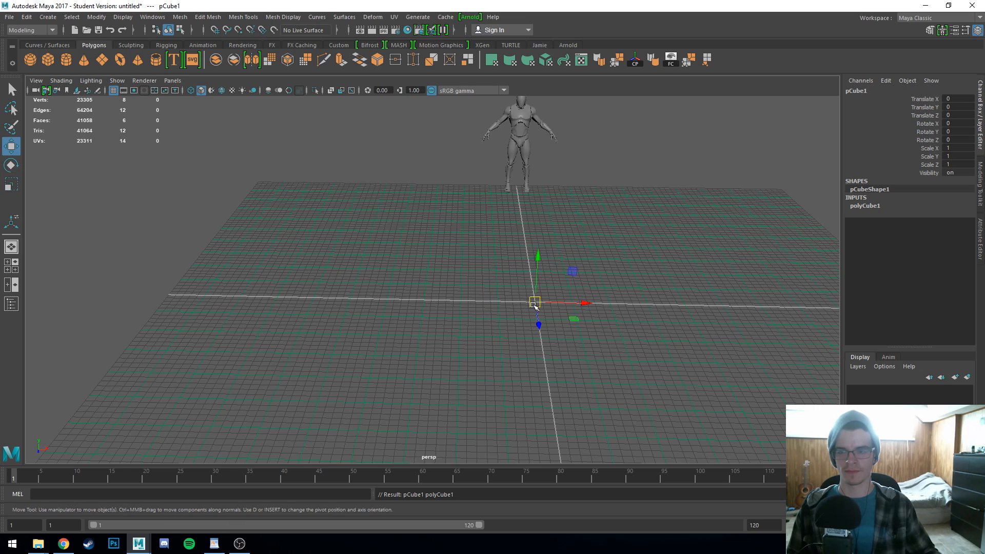
key("e")
key("w")
key("r")
key("w")
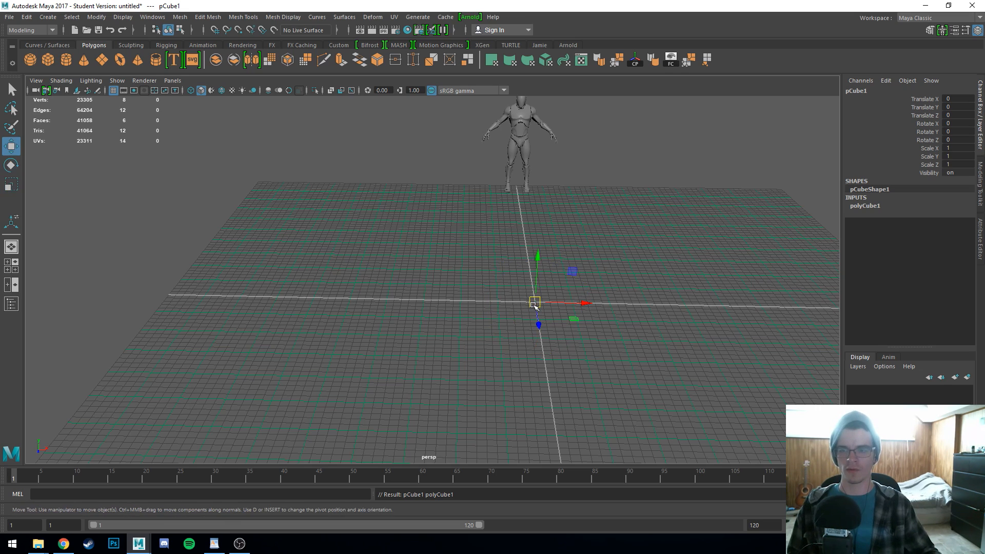
Step: Set the new cube's Scale X, Scale Y and Scale Z together to 100
key("r")
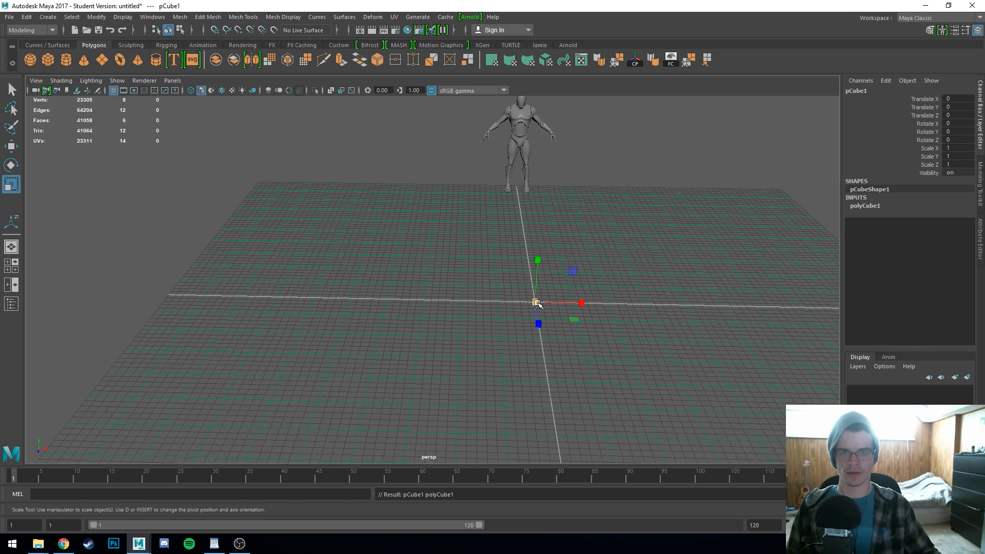
left_click_drag(963, 149, 964, 165)
type("100")
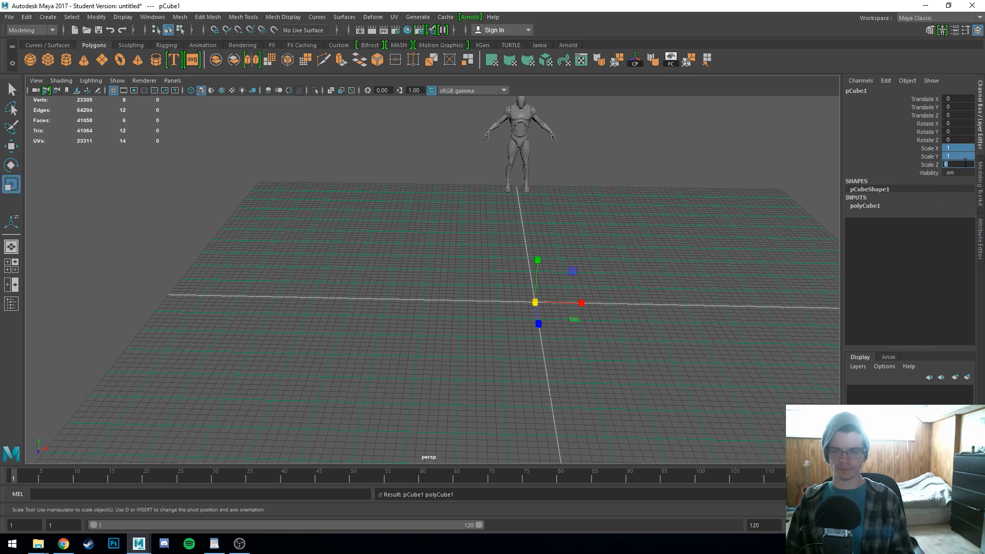
key("Return")
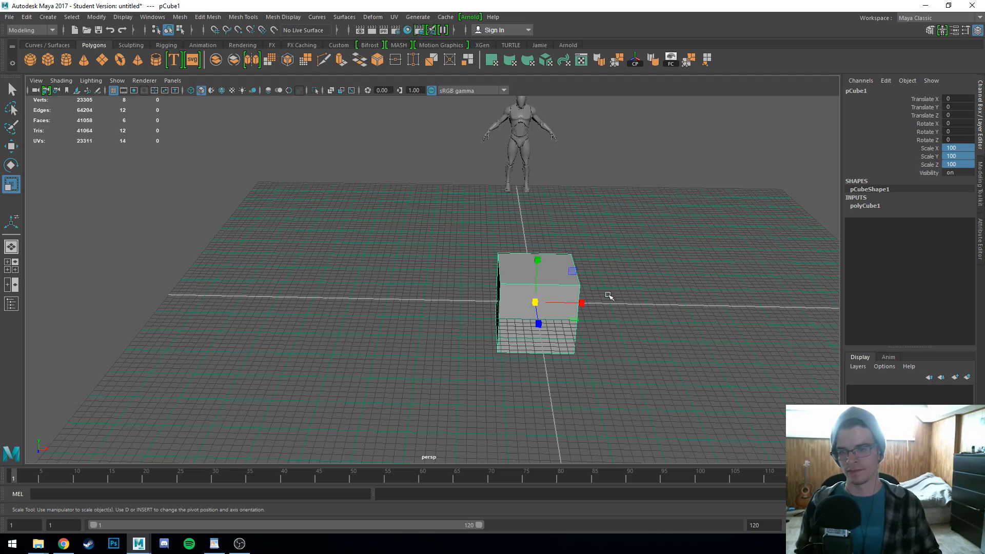
Step: Inspect the scaled cube and the grid around it from several angles
scroll(635, 320, "up", 3)
left_click_drag(544, 314, 436, 373, "alt")
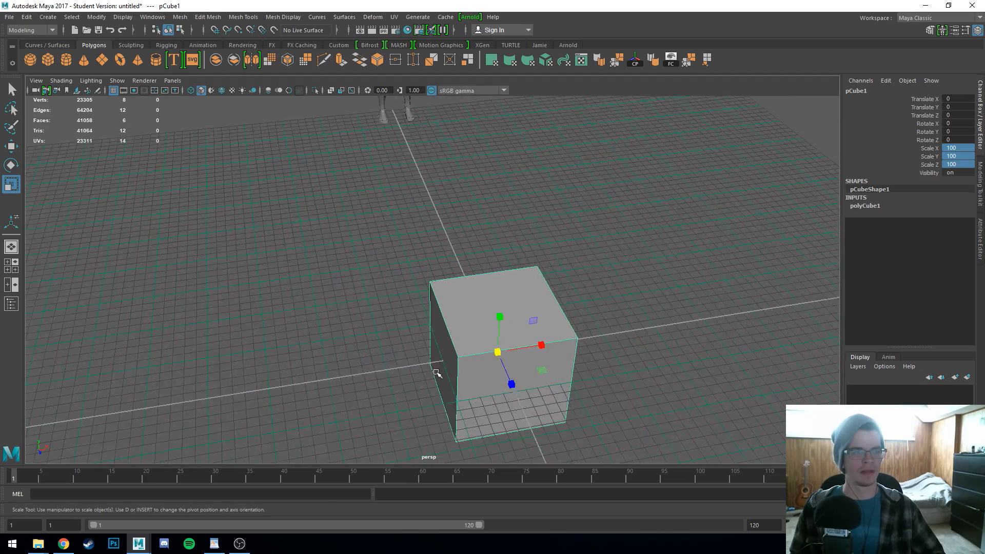
scroll(437, 373, "up", 1)
scroll(438, 373, "down", 4)
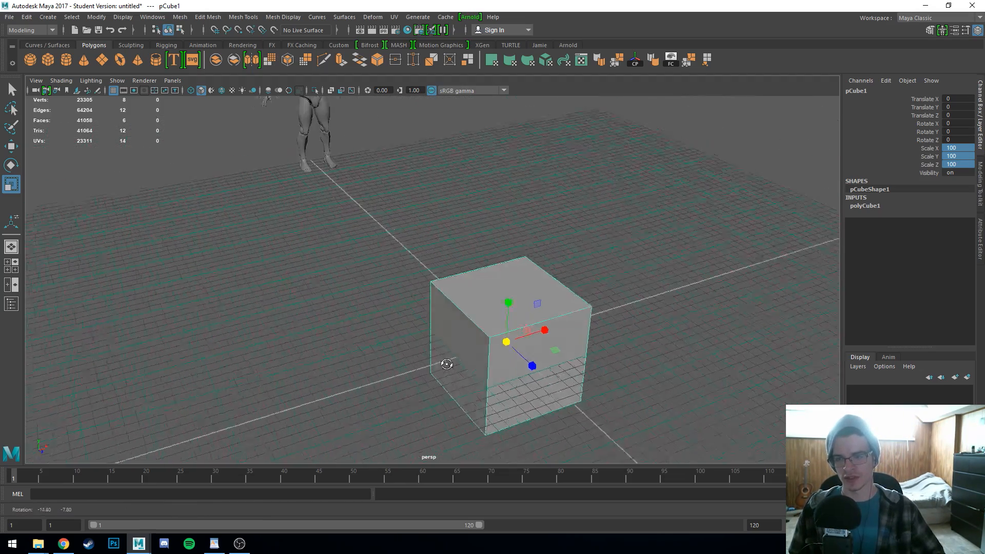
left_click_drag(417, 371, 413, 349, "alt")
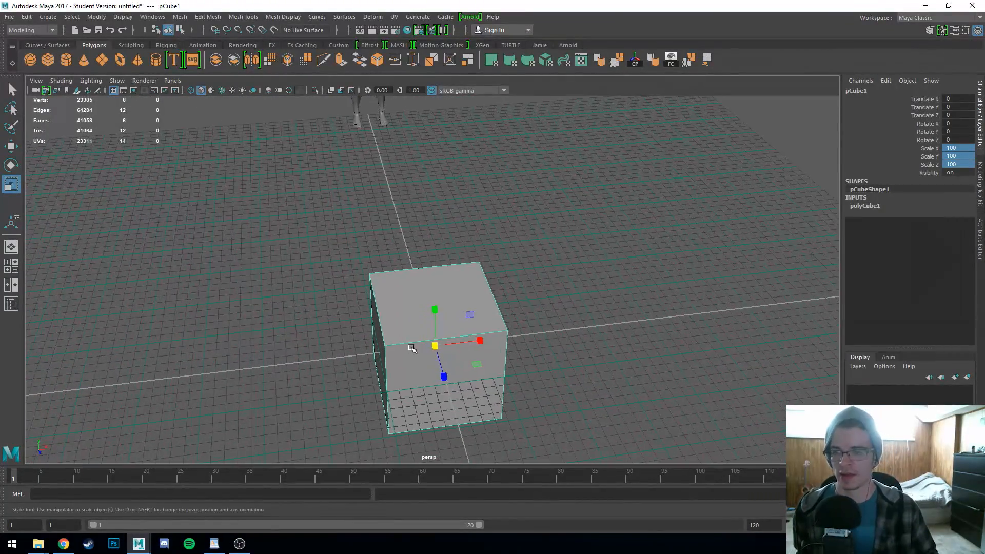
right_click(407, 304)
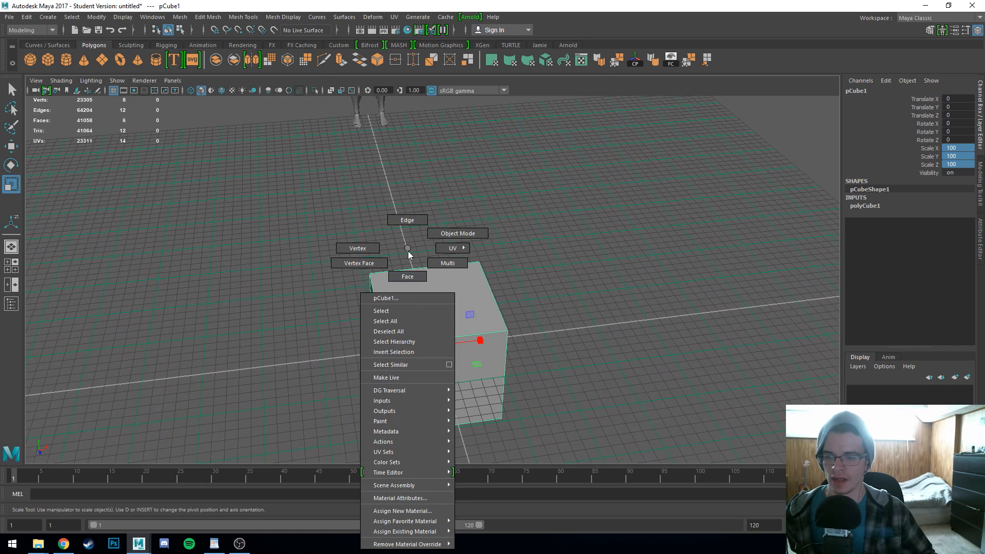
left_click_drag(340, 364, 366, 346, "alt")
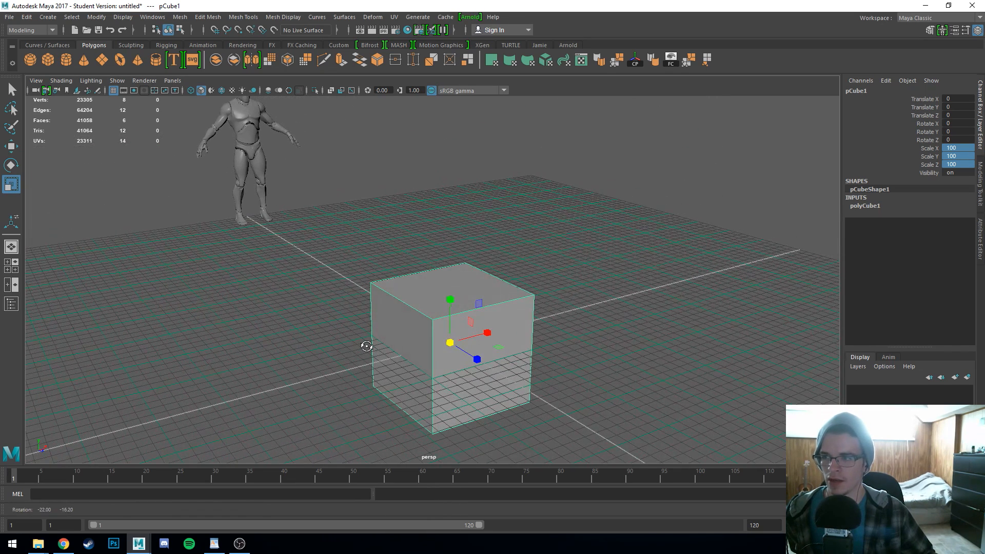
Step: Toggle the viewport grid off and back on to compare the cube's display, and reselect the cube
left_click(113, 92)
left_click(113, 93)
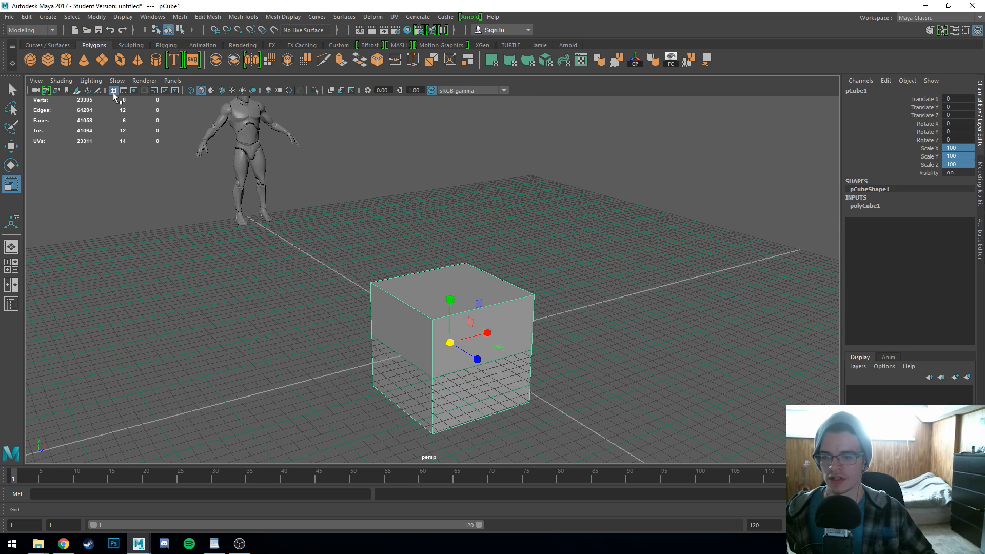
left_click(114, 92)
left_click(113, 92)
left_click(113, 93)
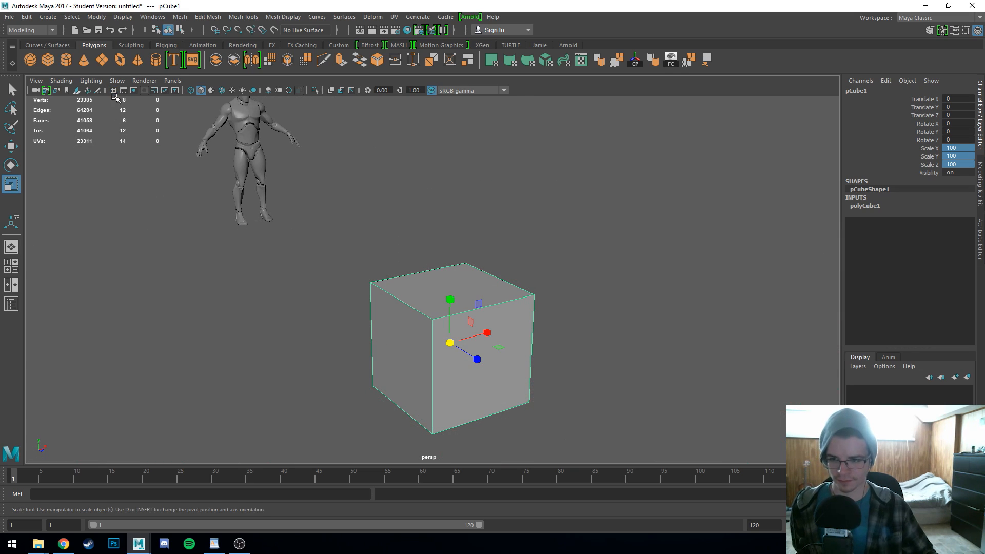
left_click(691, 327)
left_click(113, 92)
left_click(401, 289)
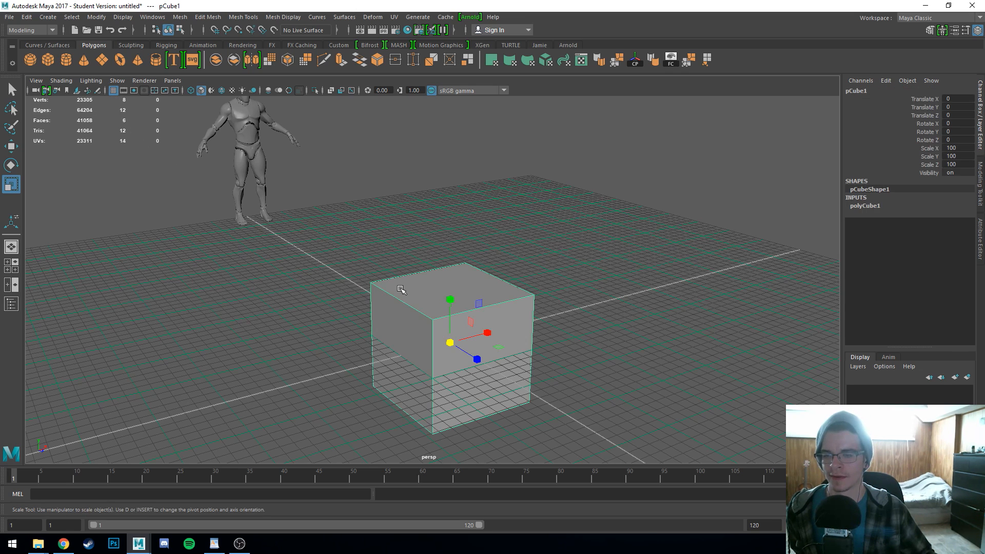
Step: Move the cube up along Y by about 82 so it sits above the grid
key("w")
left_click_drag(438, 308, 439, 217)
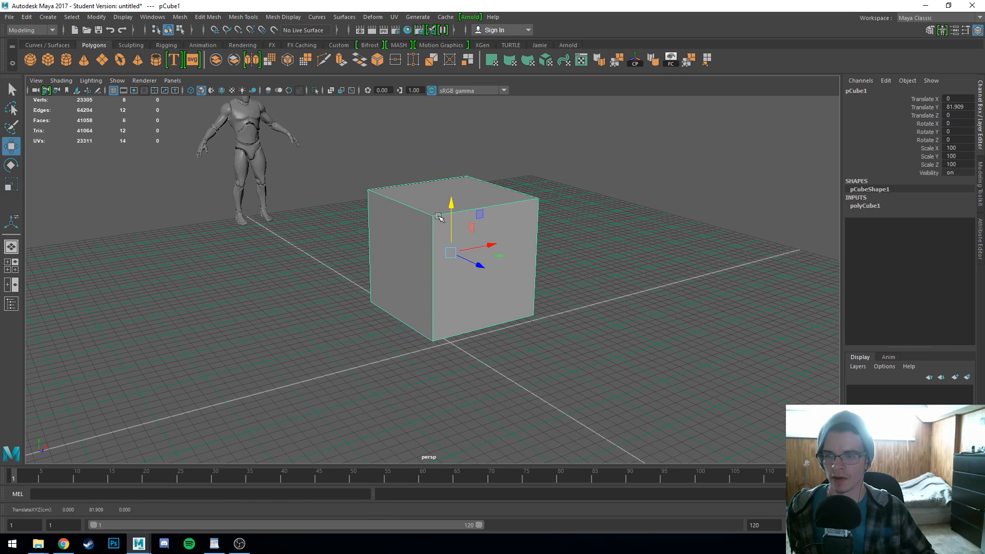
Step: Examine the top and side faces of the raised cube from several angles and distances
left_click_drag(616, 331, 467, 360, "alt")
scroll(466, 361, "down", 2)
left_click_drag(380, 354, 427, 354, "alt")
middle_click_drag(427, 354, 400, 349, "alt")
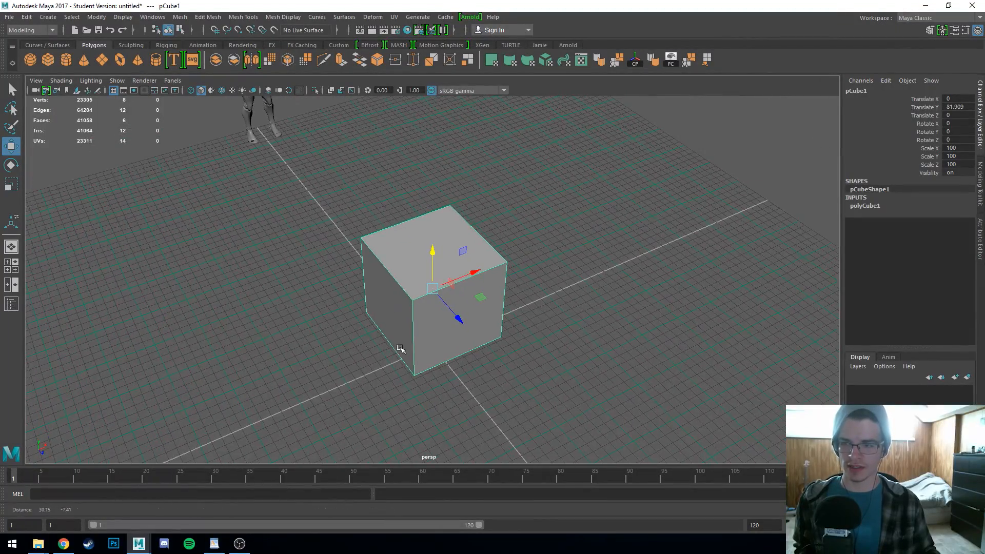
right_click_drag(400, 349, 577, 337, "alt")
mouse_move(507, 336)
left_mouse_down("alt")
mouse_move(447, 334)
mouse_move(515, 334)
left_mouse_up("alt")
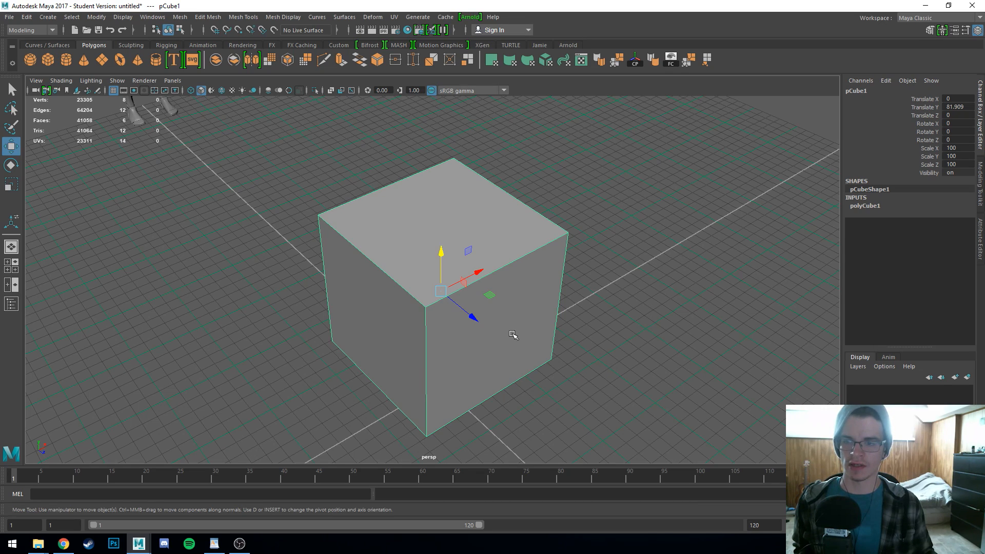
left_click_drag(513, 334, 478, 347, "alt")
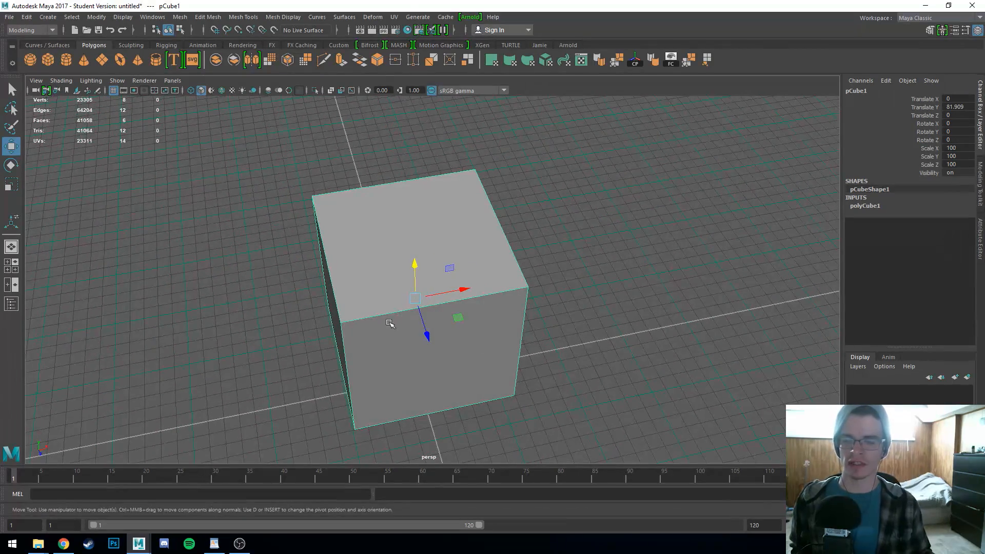
left_click_drag(342, 307, 379, 309, "alt")
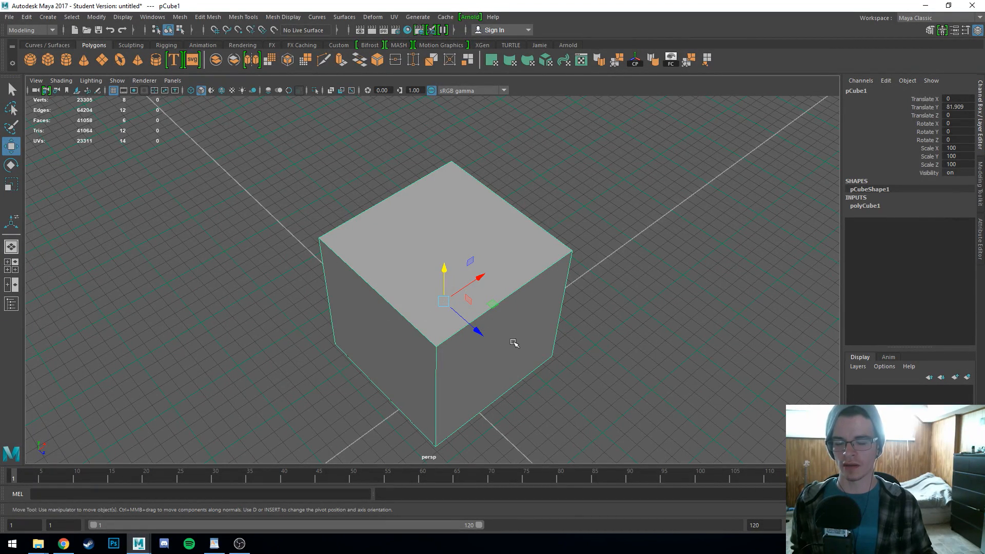
left_click_drag(512, 341, 465, 342, "alt")
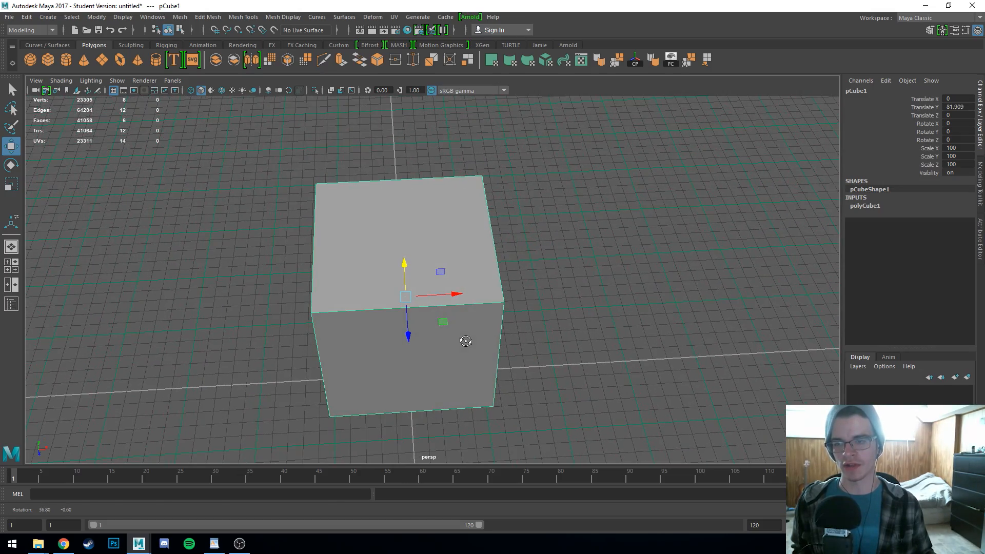
mouse_move(466, 342)
left_mouse_down("alt")
mouse_move(510, 336)
mouse_move(442, 341)
mouse_move(466, 340)
left_mouse_up("alt")
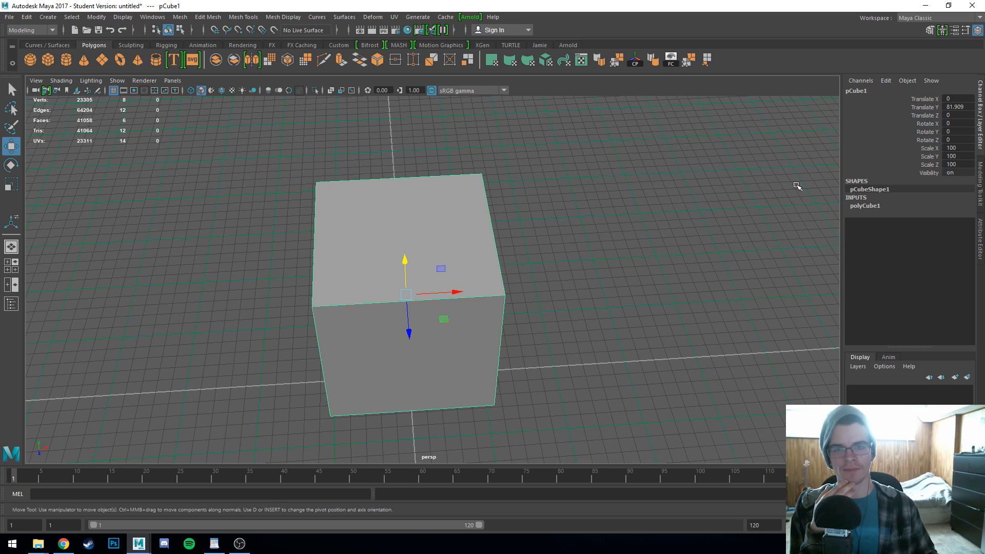
Step: Expand the cube's polyCube1 creation inputs and set its Width to 3
left_click(865, 206)
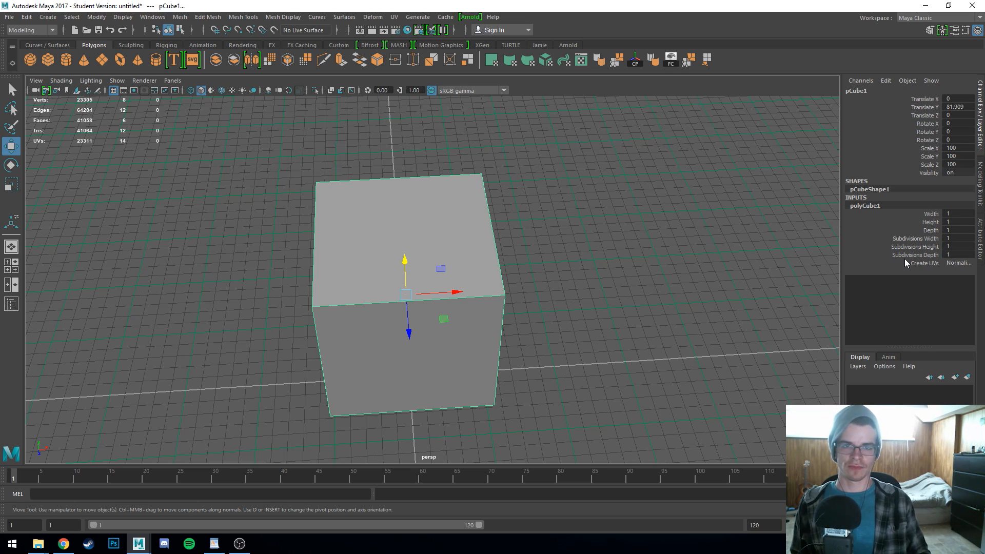
double_click(962, 216)
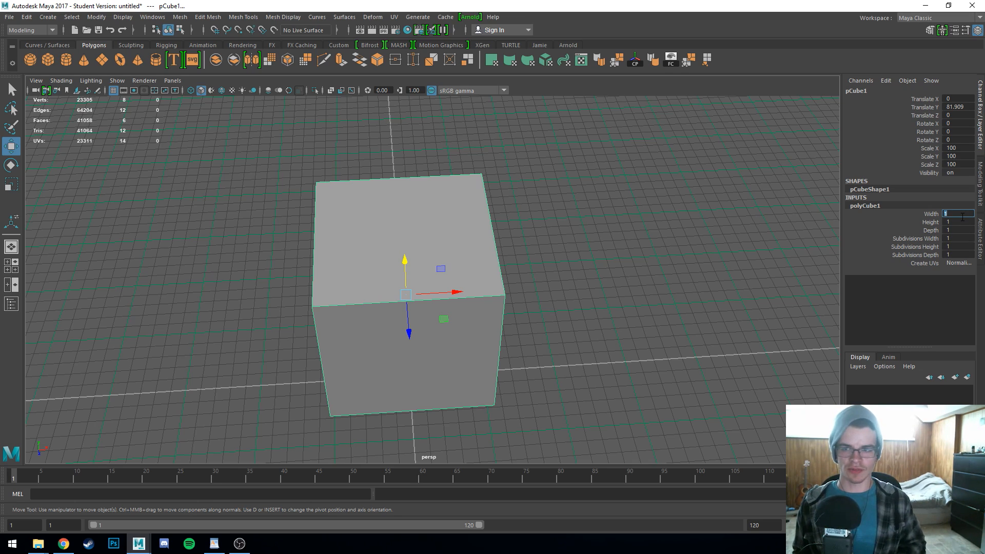
type("3")
key("Return")
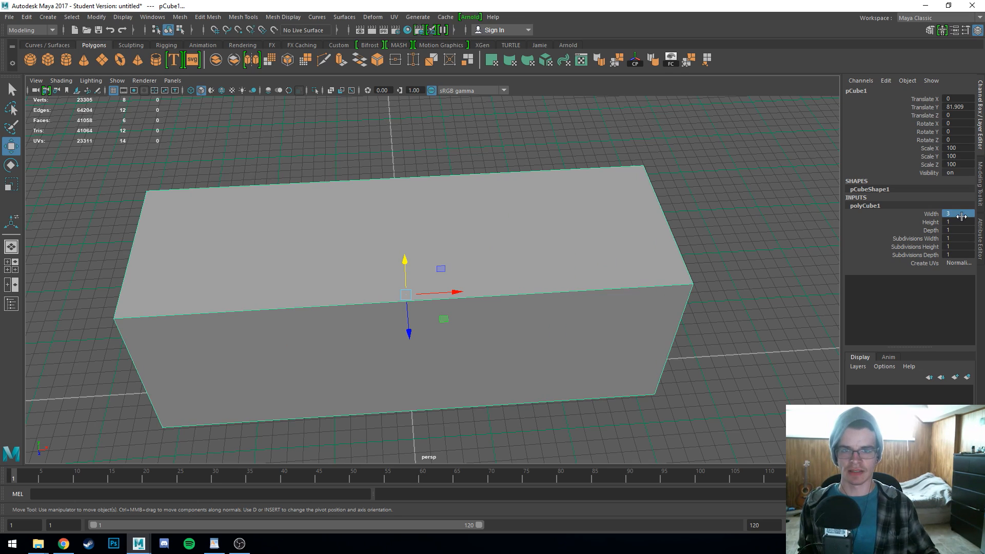
Step: Set the Height of the widened cube to 3 in its creation inputs
left_click_drag(703, 286, 579, 265, "alt")
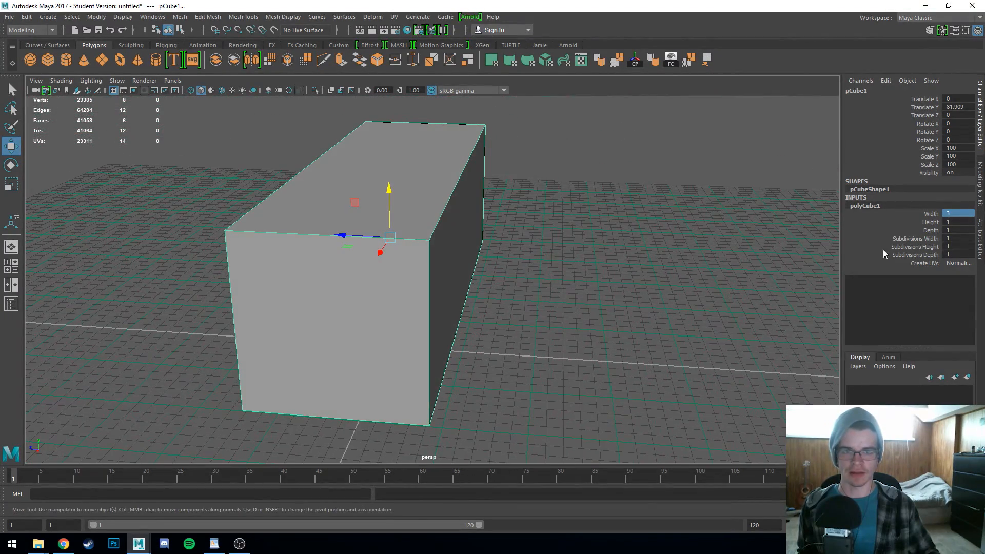
double_click(957, 222)
type("3")
key("Return")
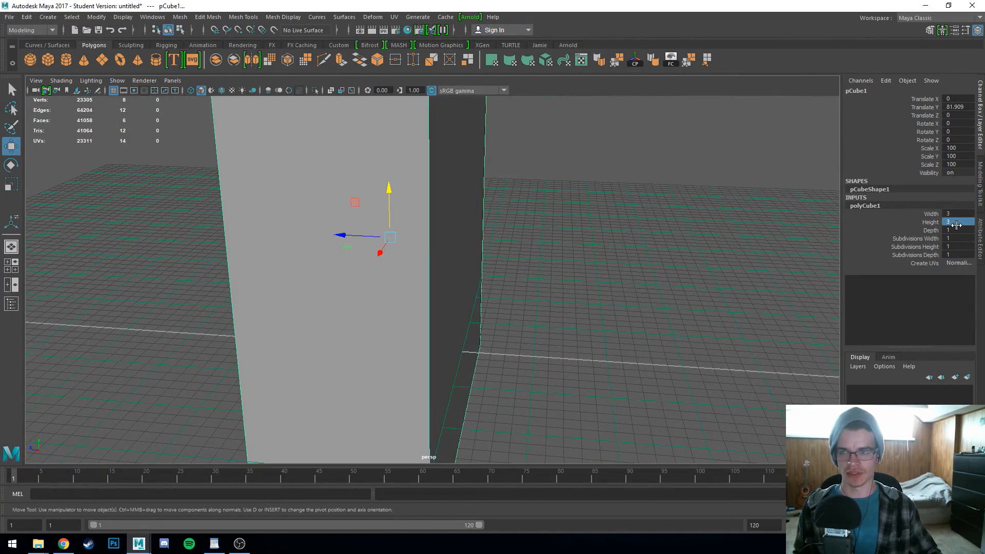
Step: Set the cube's Depth to 3 in its creation inputs
scroll(545, 226, "down", 5)
left_click_drag(307, 286, 357, 280, "alt")
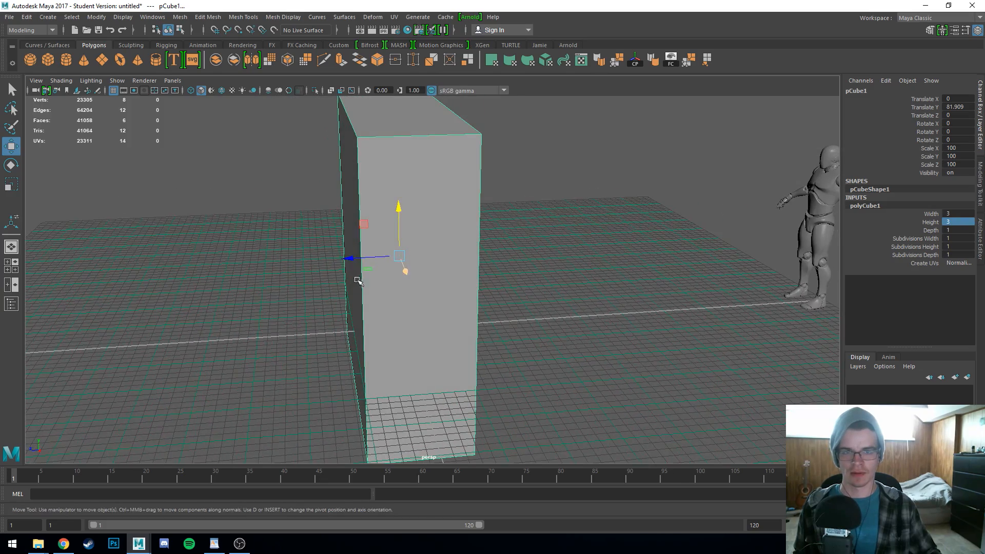
double_click(958, 230)
type("3")
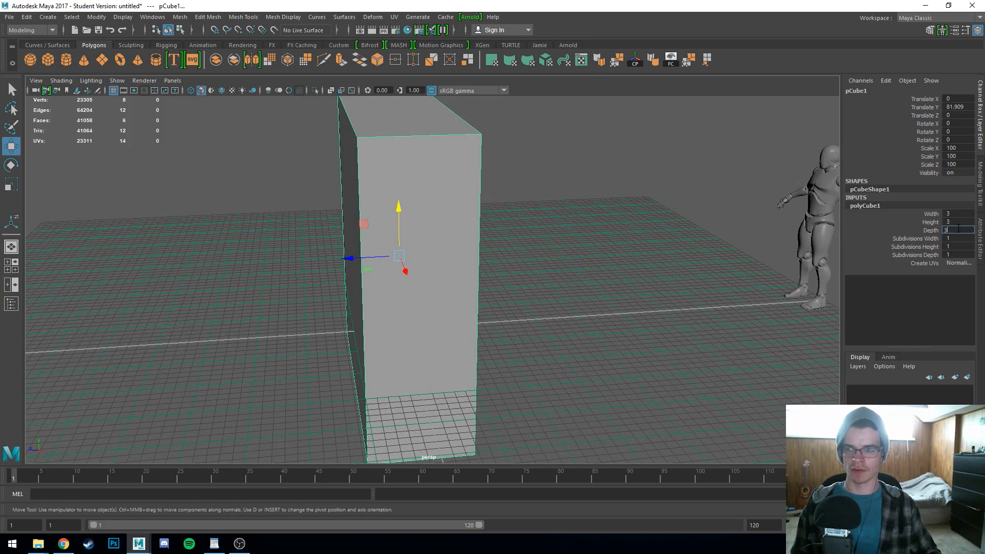
key("Return")
Step: Undo the cube's Depth, Height and Width changes
left_click_drag(480, 306, 615, 321, "alt")
key("ctrl+z")
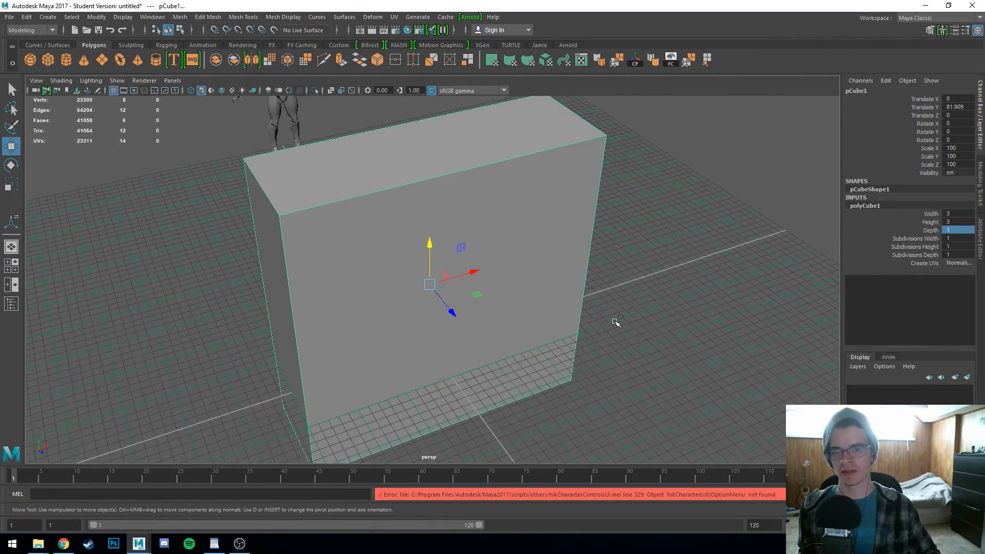
key("ctrl+z")
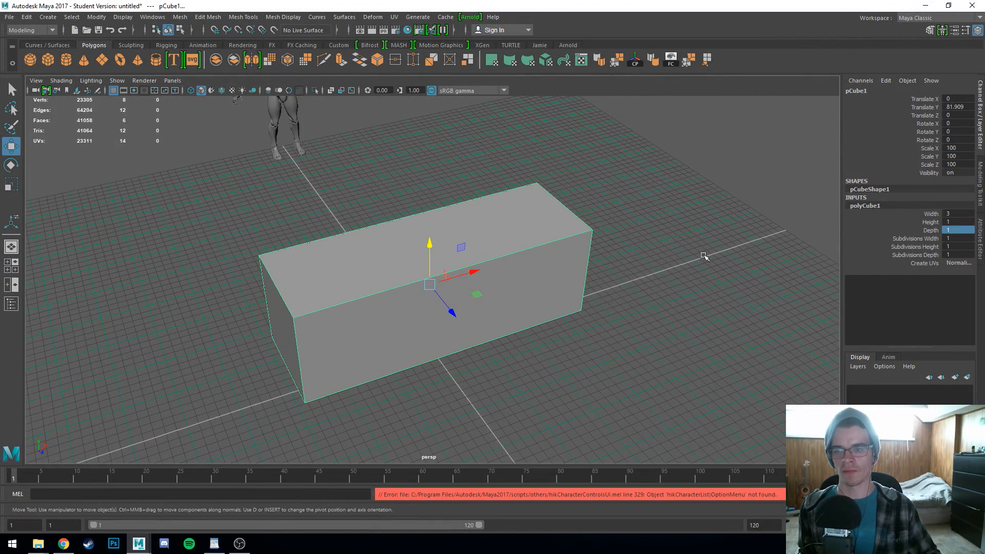
key("ctrl+z")
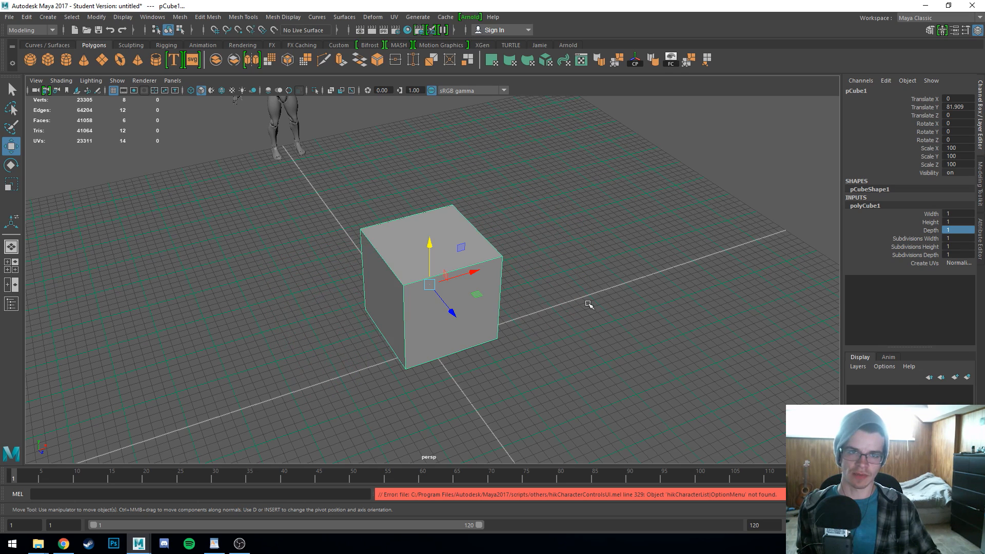
left_click_drag(967, 149, 965, 163)
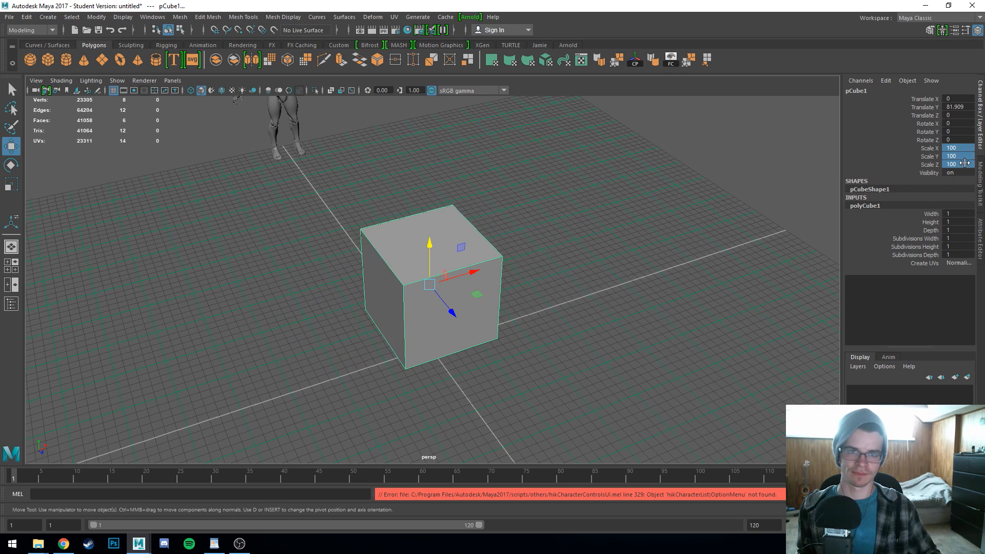
left_click(960, 165)
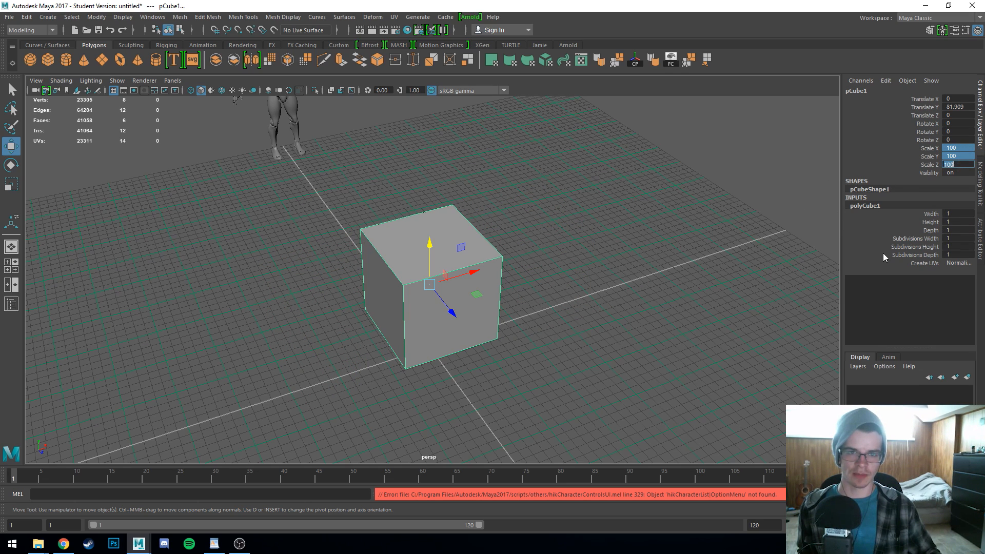
Step: Set the cube's Subdivisions Width to 3, inspect the divided faces, and undo the change
left_click(912, 240)
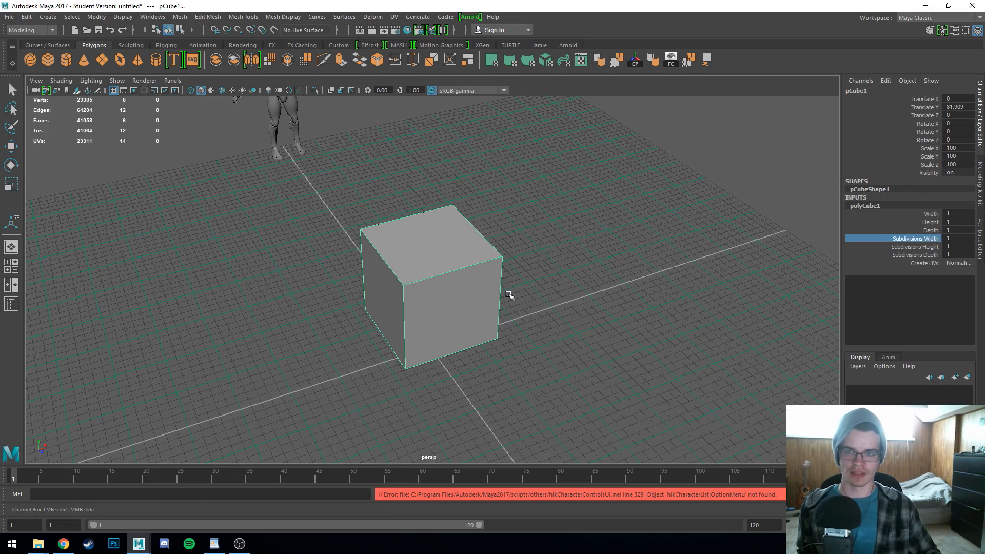
mouse_move(510, 296)
left_mouse_down("alt")
mouse_move(554, 301)
mouse_move(545, 301)
mouse_move(556, 288)
mouse_move(609, 284)
mouse_move(614, 293)
mouse_move(522, 299)
left_mouse_up("alt")
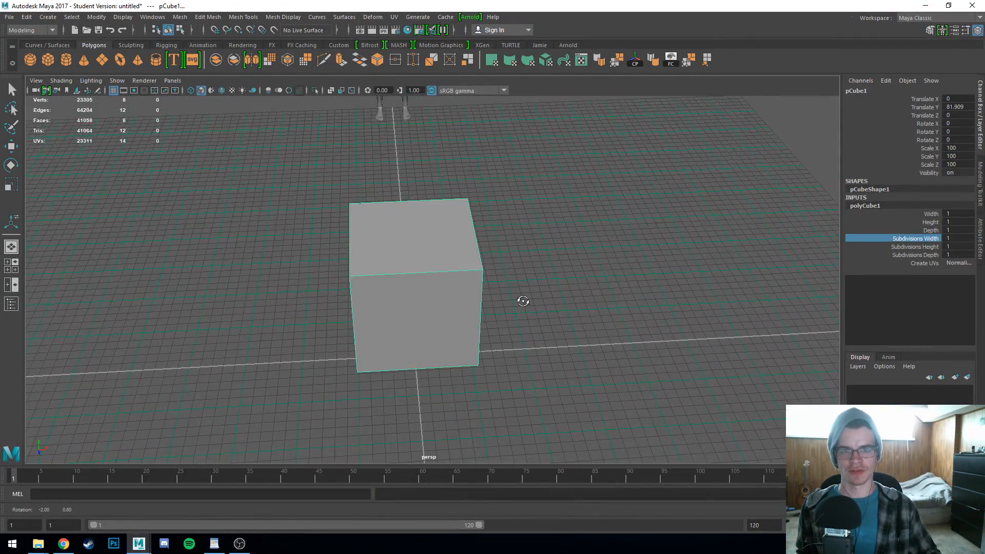
double_click(957, 239)
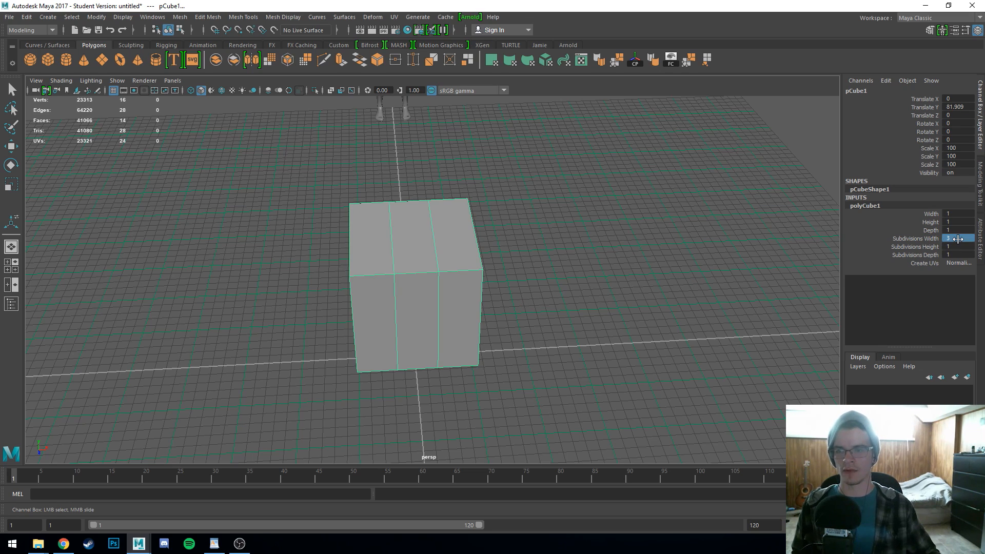
left_click_drag(423, 285, 386, 278, "alt")
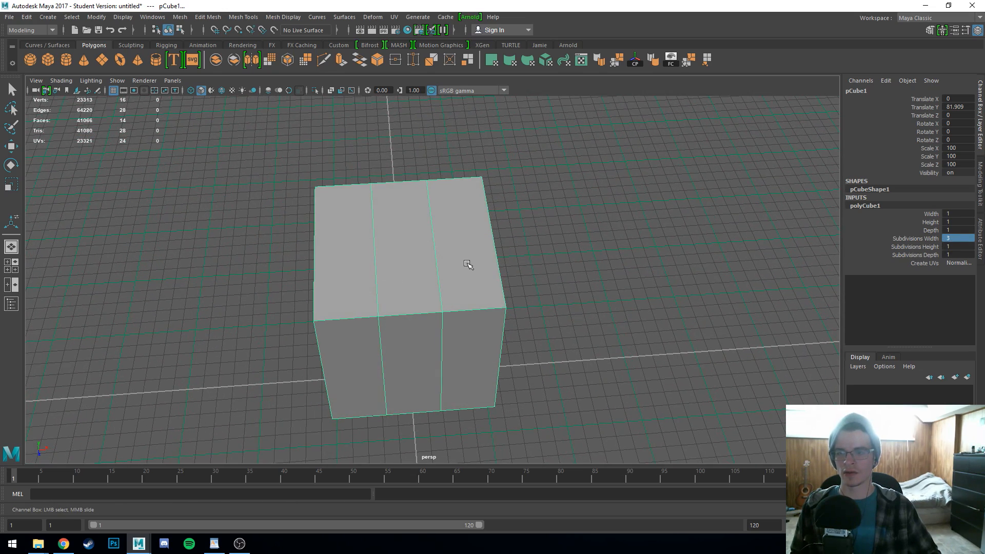
left_click_drag(468, 264, 439, 362, "alt")
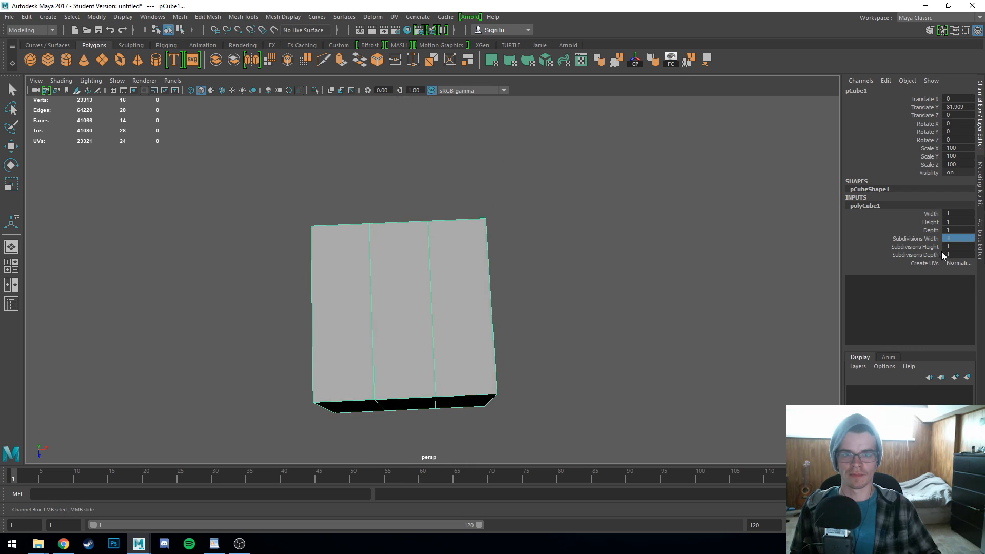
left_click_drag(507, 346, 472, 303, "alt")
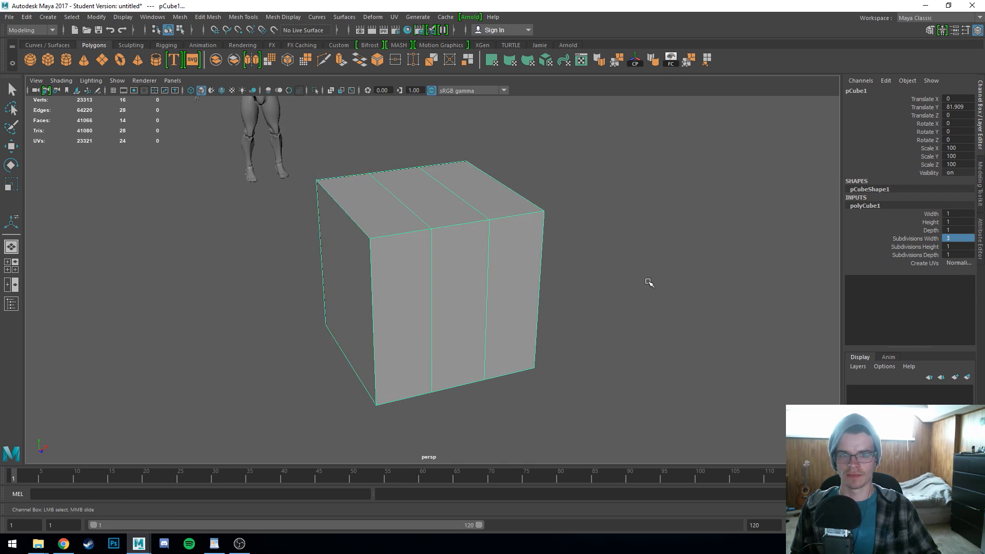
key("ctrl+z")
Step: Set the cube's Subdivisions Height to 3, inspect the horizontal divisions, and return the value to 1
double_click(957, 247)
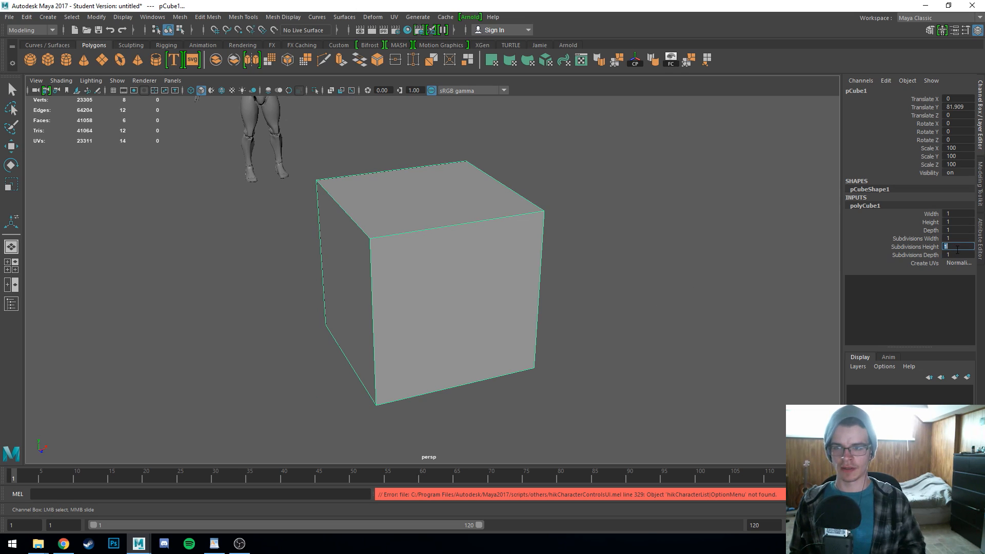
type("3")
key("Return")
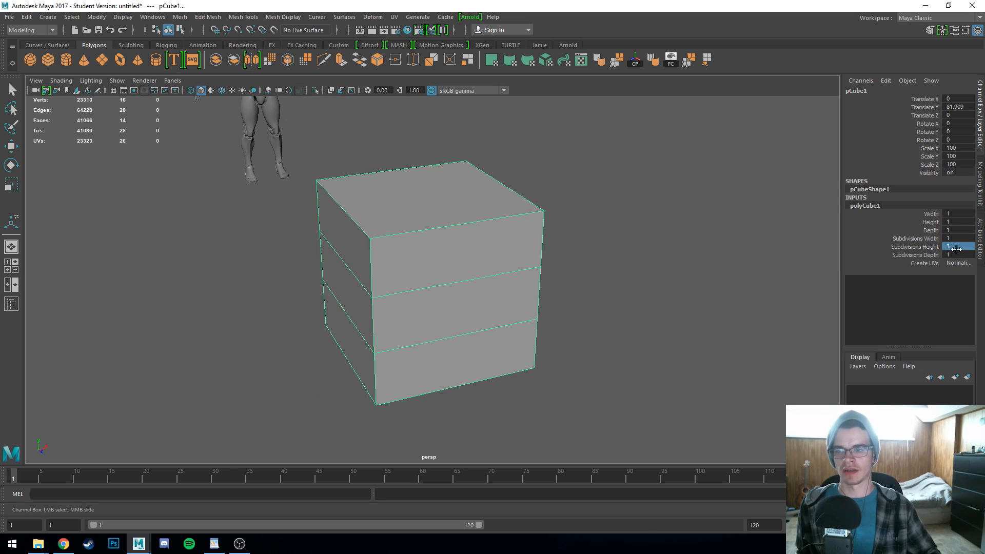
left_click_drag(551, 306, 502, 330, "alt")
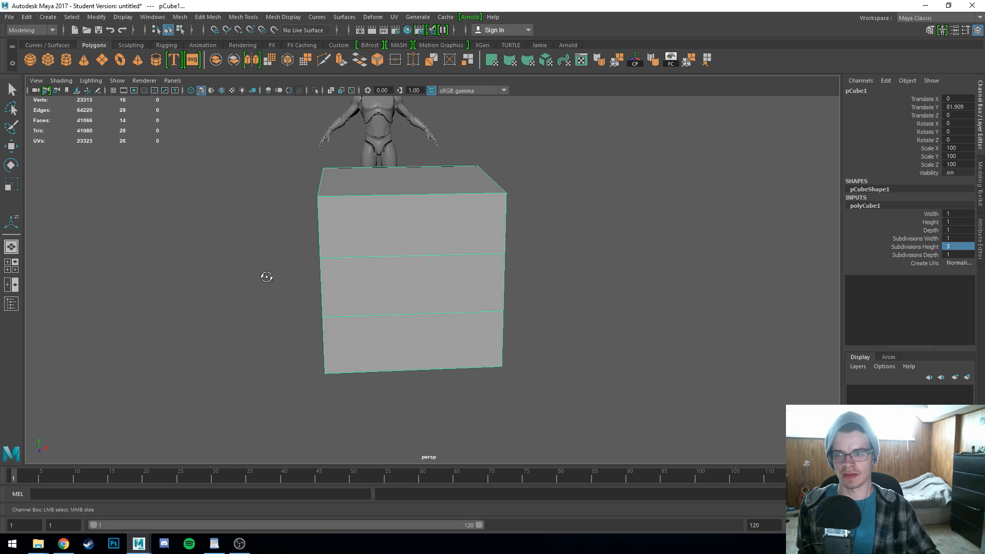
left_click_drag(266, 277, 306, 268, "alt")
type("0")
key("Return")
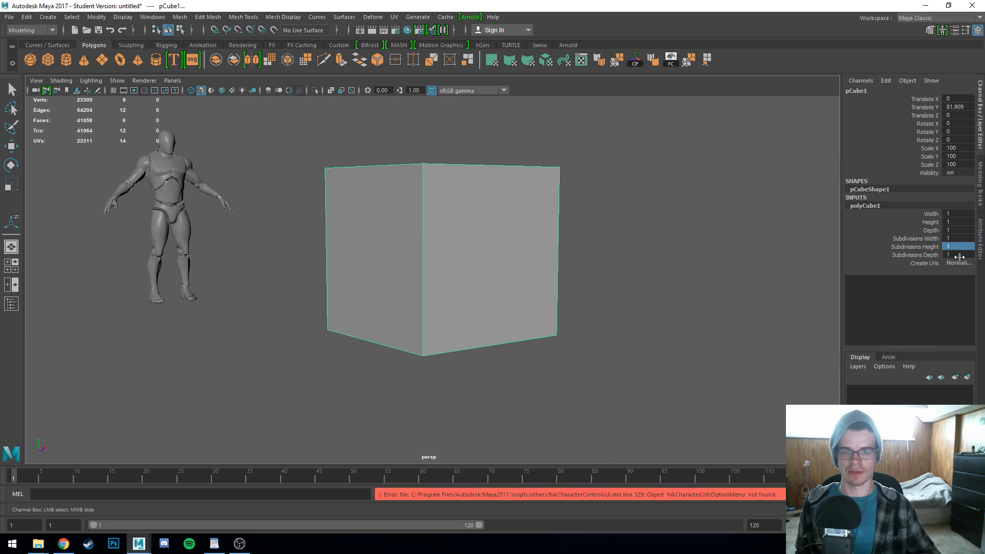
Step: Set the cube's Subdivisions Depth to 3, inspect the divided top and side faces, and undo the change
left_click(960, 256)
type("3")
key("Return")
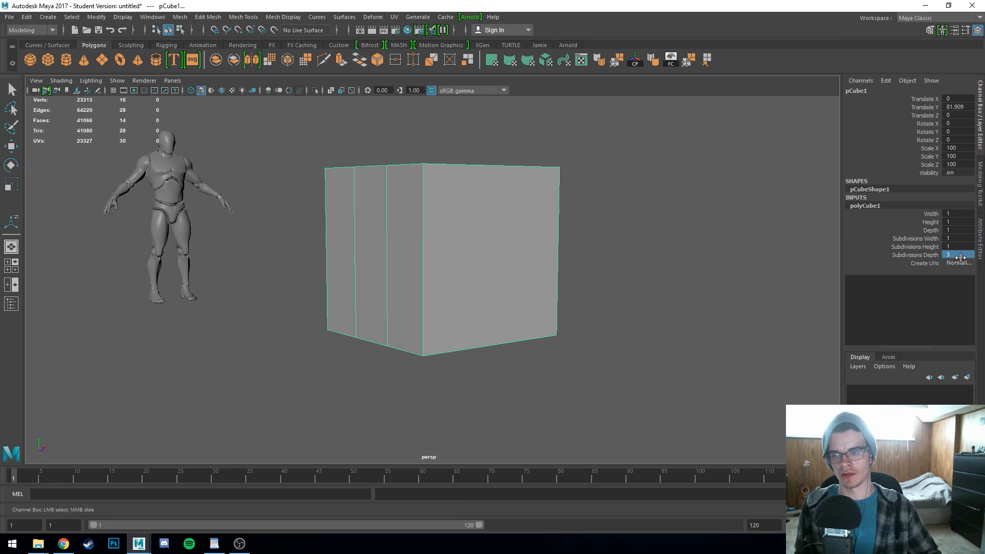
left_click_drag(718, 234, 618, 258, "alt")
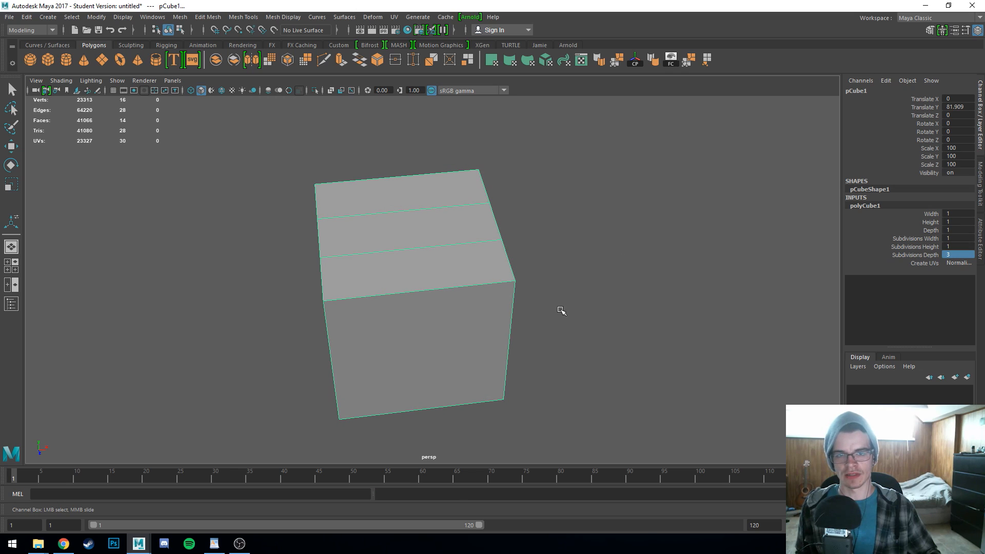
key("ctrl+z")
Step: Set the cube's Subdivisions Width, Height and Depth together to 3 and inspect the resulting grid
left_click_drag(956, 239, 958, 248)
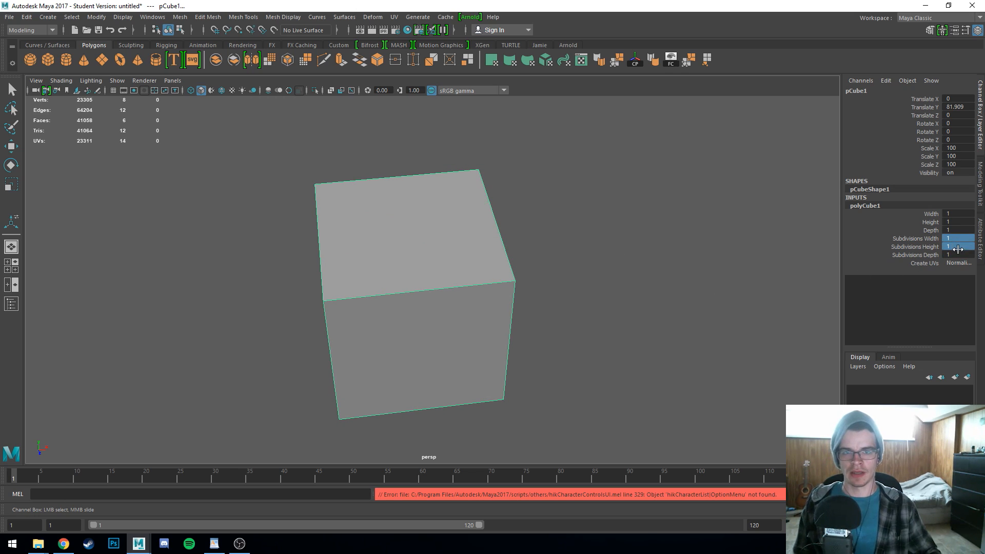
key("Return")
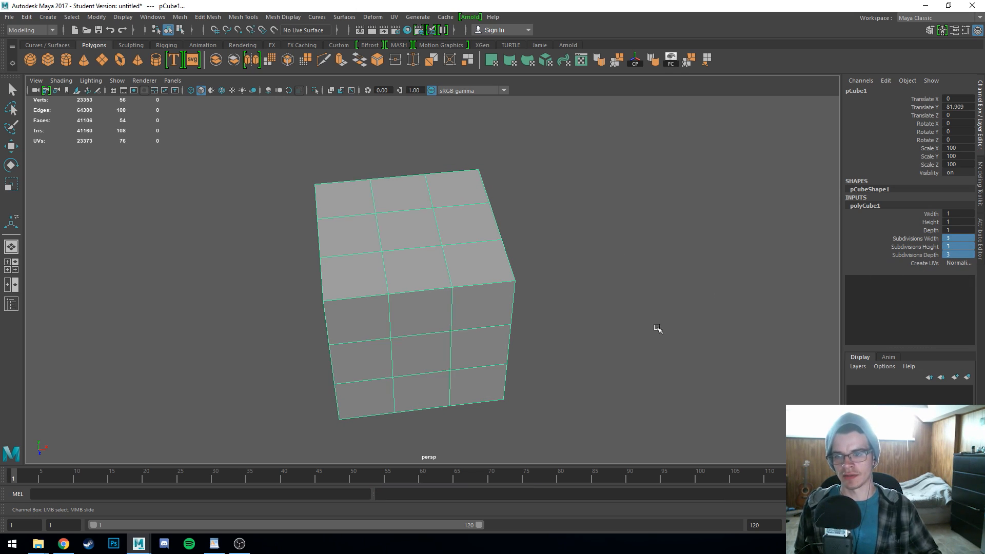
left_click_drag(593, 334, 435, 348, "alt")
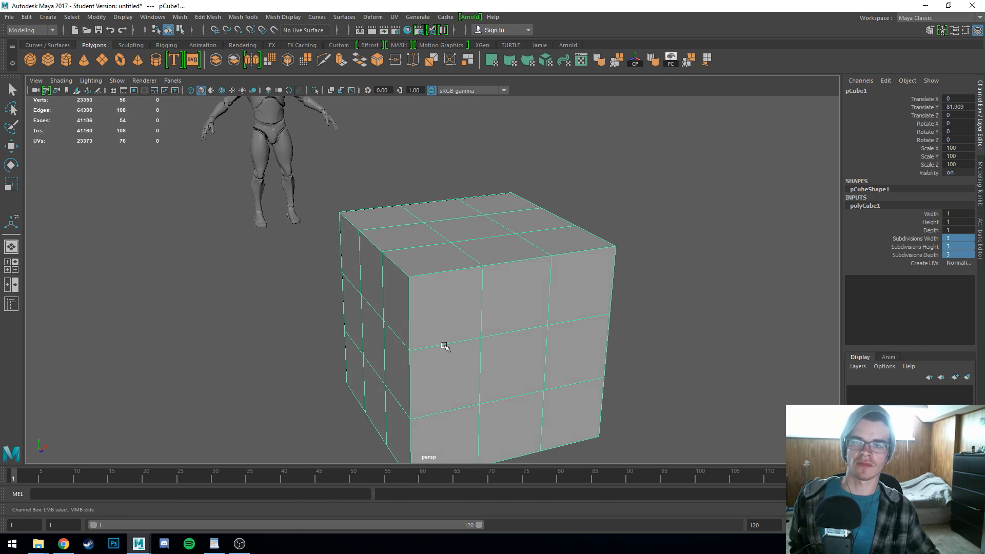
left_click_drag(480, 319, 479, 321, "alt")
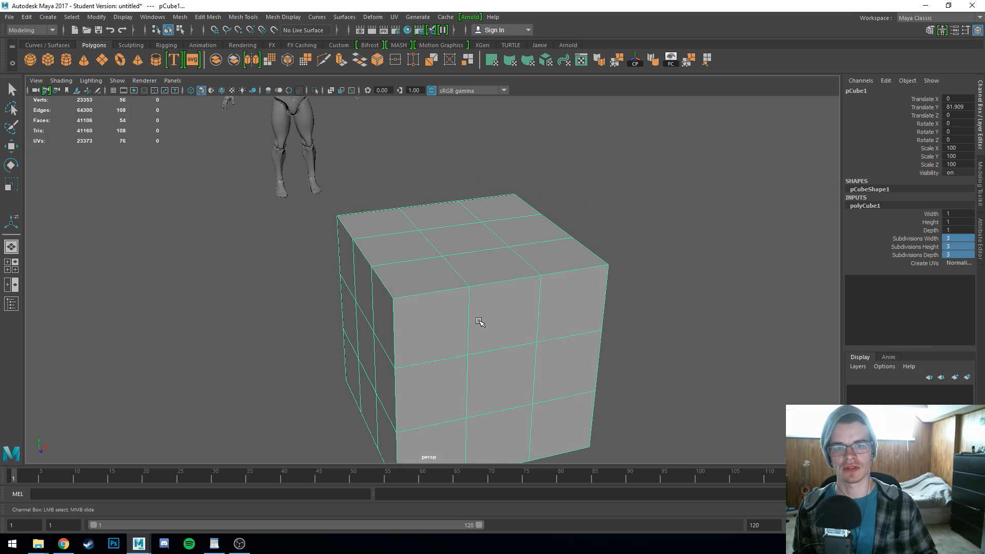
Step: Open the cube's three selected subdivision values for editing together
double_click(966, 254)
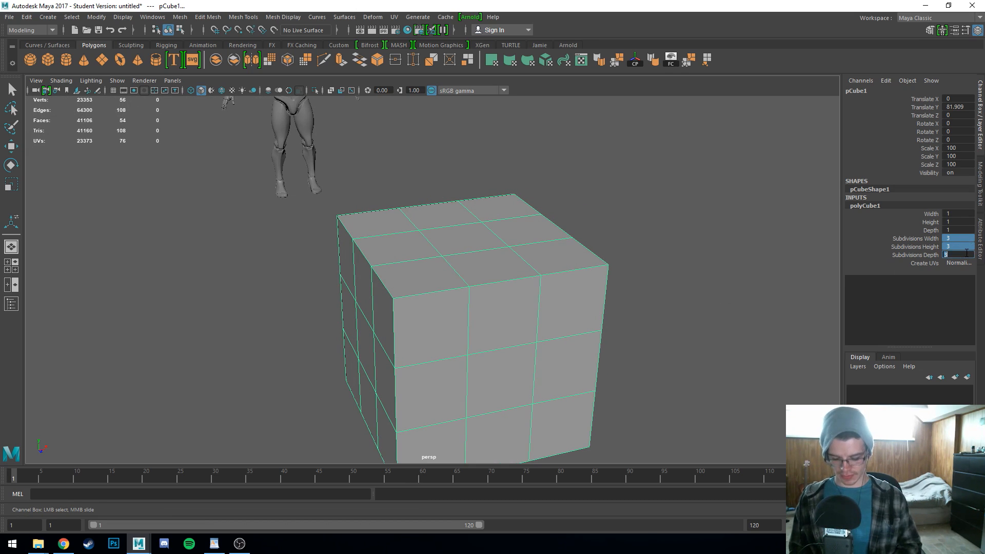
Step: Try 6 and then 4 subdivisions on the cube's width, height and depth
key("Return")
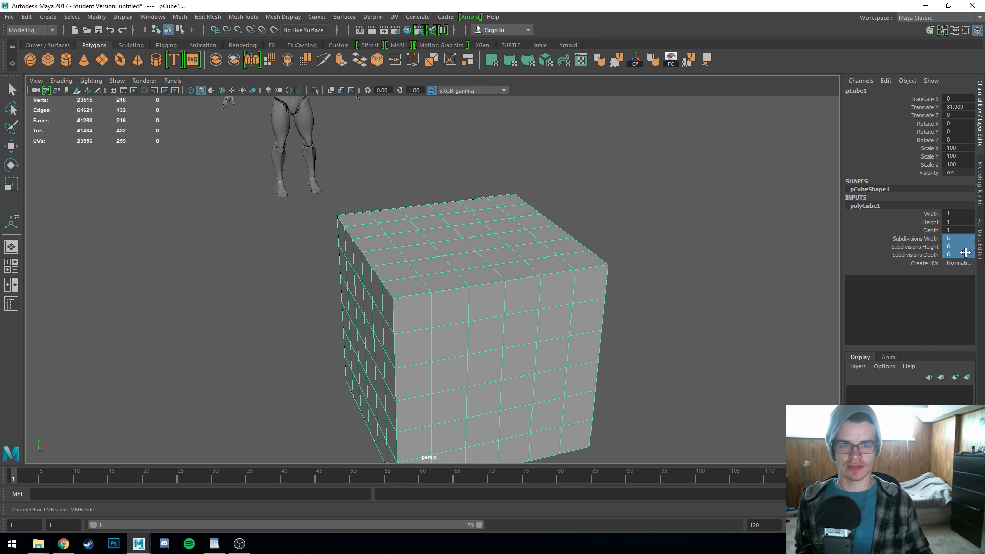
key("ctrl+z")
left_click_drag(963, 239, 965, 255)
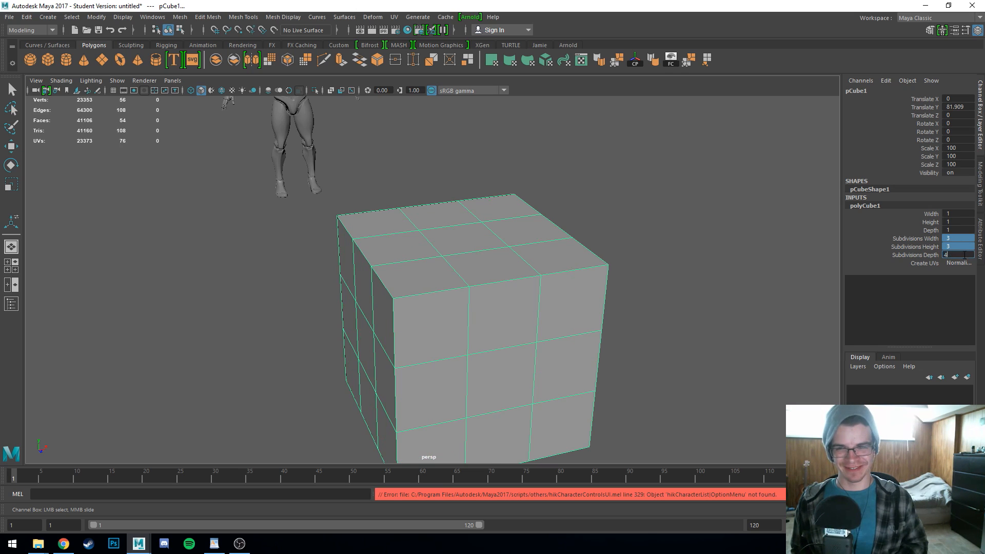
key("Return")
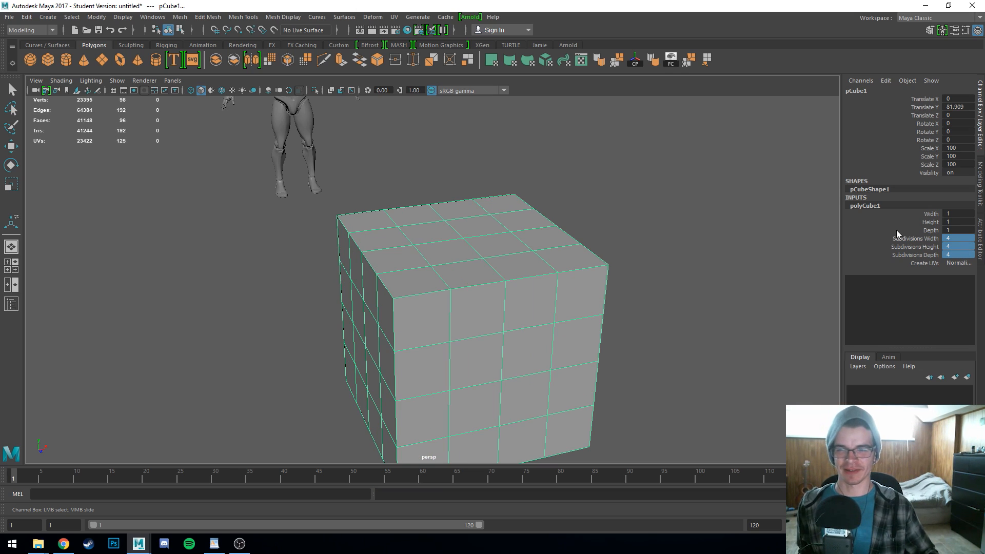
left_click_drag(580, 279, 456, 296, "alt")
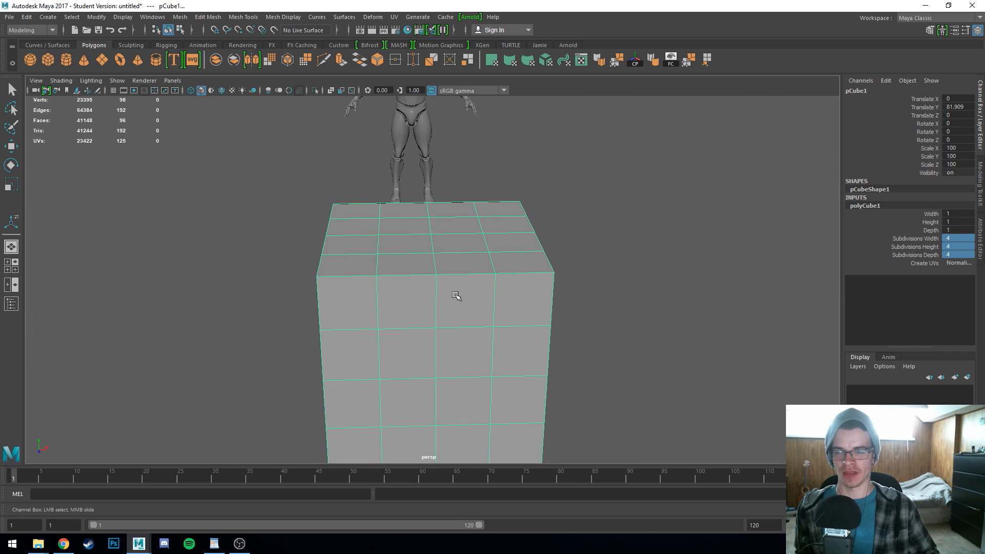
left_click_drag(309, 363, 465, 324, "alt")
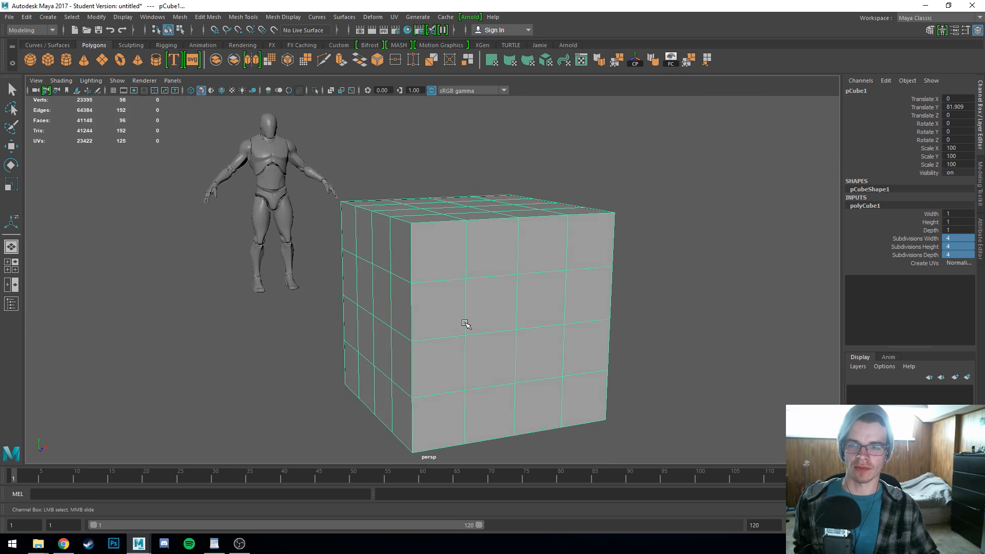
Step: Undo the last two subdivision changes on the cube
key("ctrl+z")
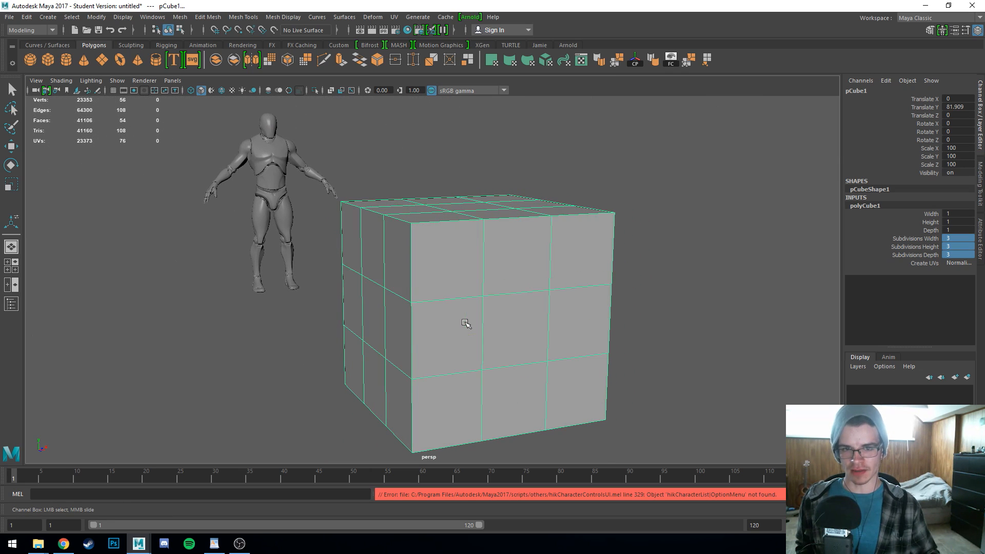
key("ctrl+z")
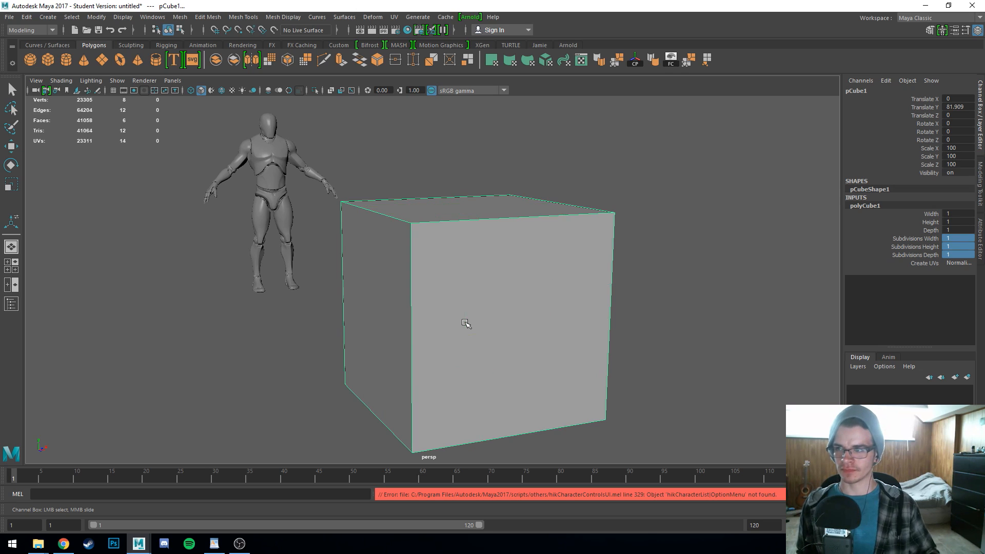
left_click_drag(464, 323, 534, 321, "alt")
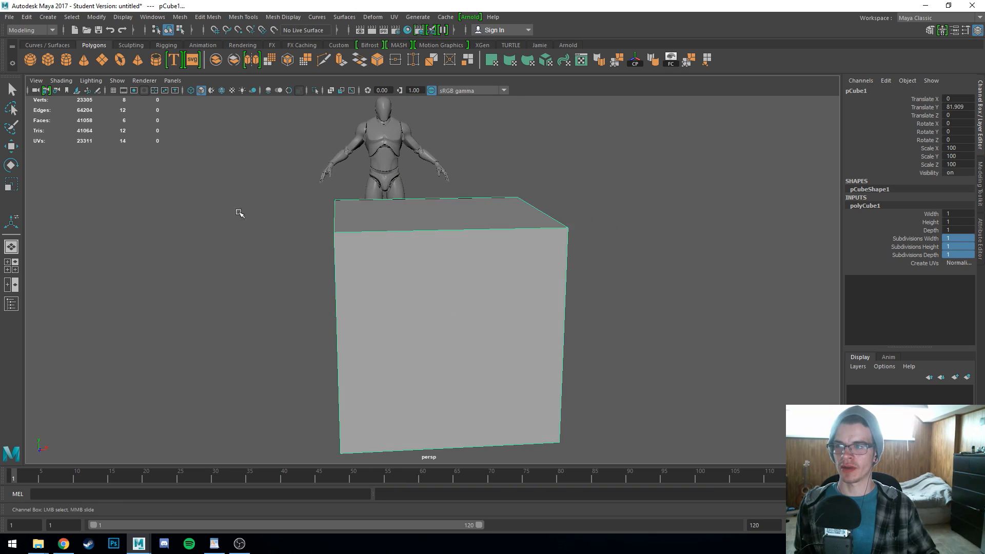
Step: Show the viewport grid under the cube and the mannequin
left_click(114, 91)
right_click_drag(400, 327, 329, 328, "alt")
left_click_drag(328, 328, 419, 307, "alt")
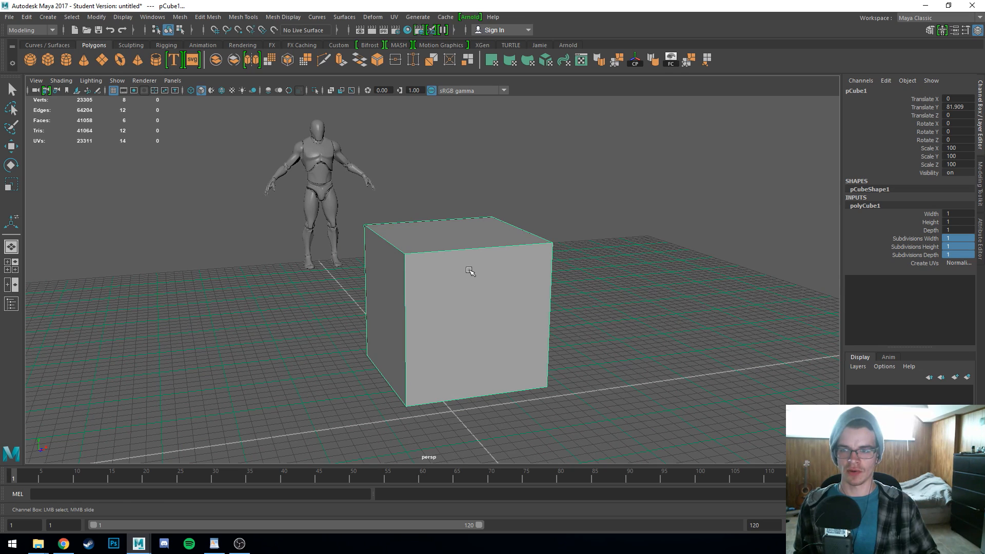
Step: Keep the cube in object mode, select the mannequin with the Move tool, and reselect the cube
mouse_move(469, 249)
right_mouse_down()
mouse_move(470, 274)
mouse_move(471, 252)
right_mouse_up()
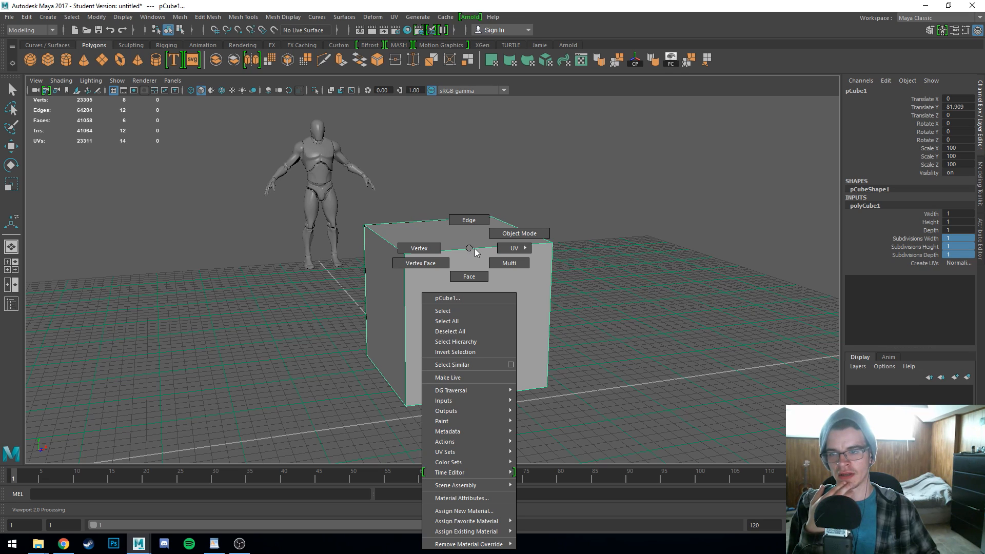
right_click_drag(499, 235, 498, 234)
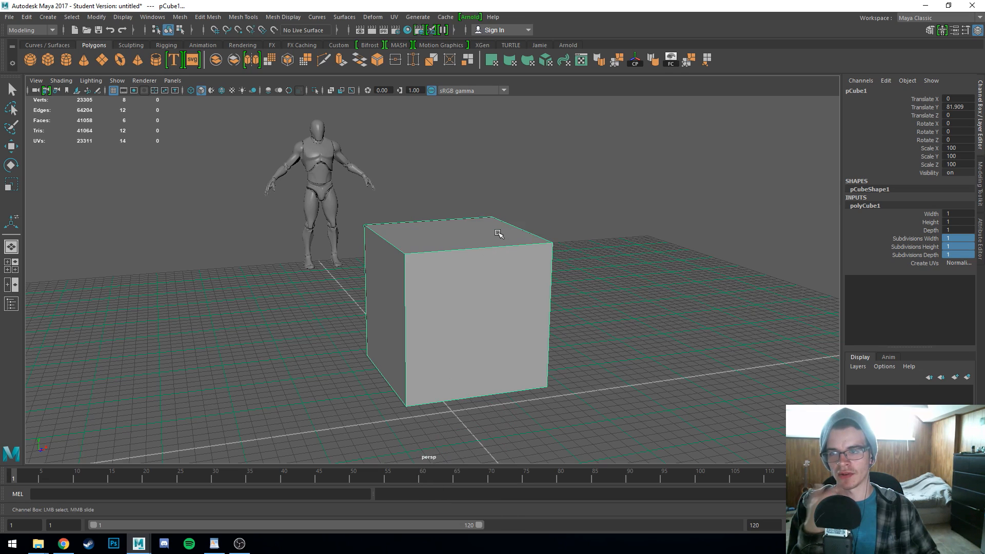
left_click(328, 185)
key("w")
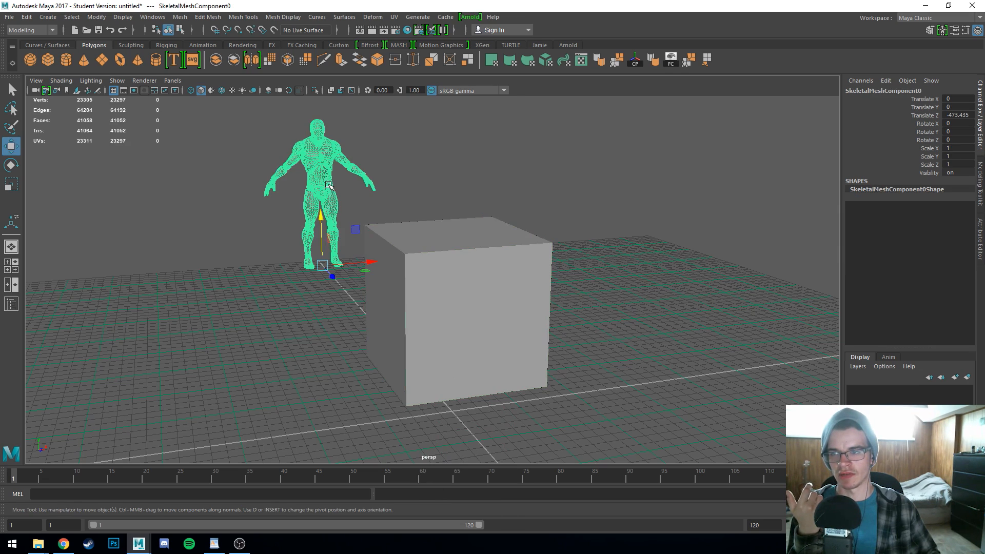
left_click(453, 272)
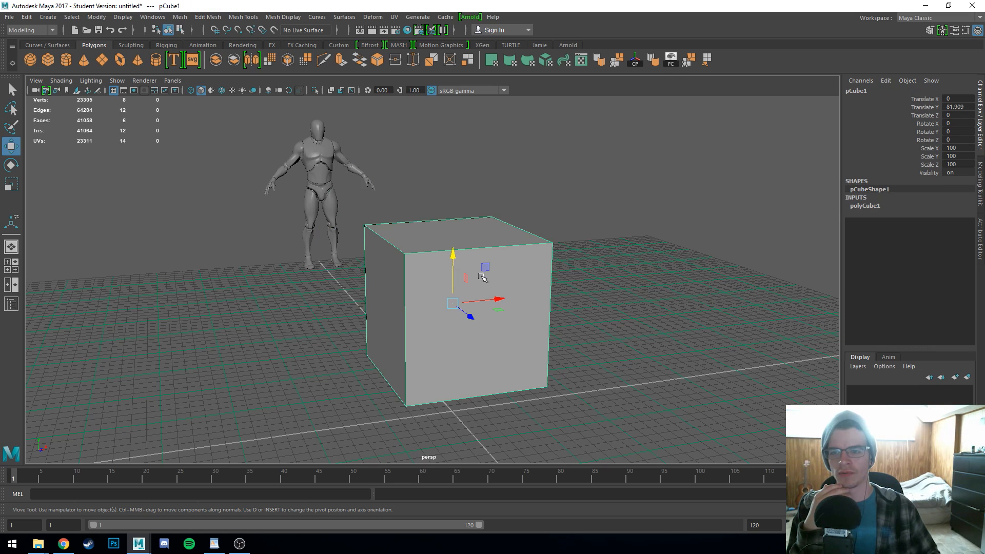
Step: Switch the cube to edge selection and select the vertical edge at its near corner
right_click_drag(508, 248, 508, 221)
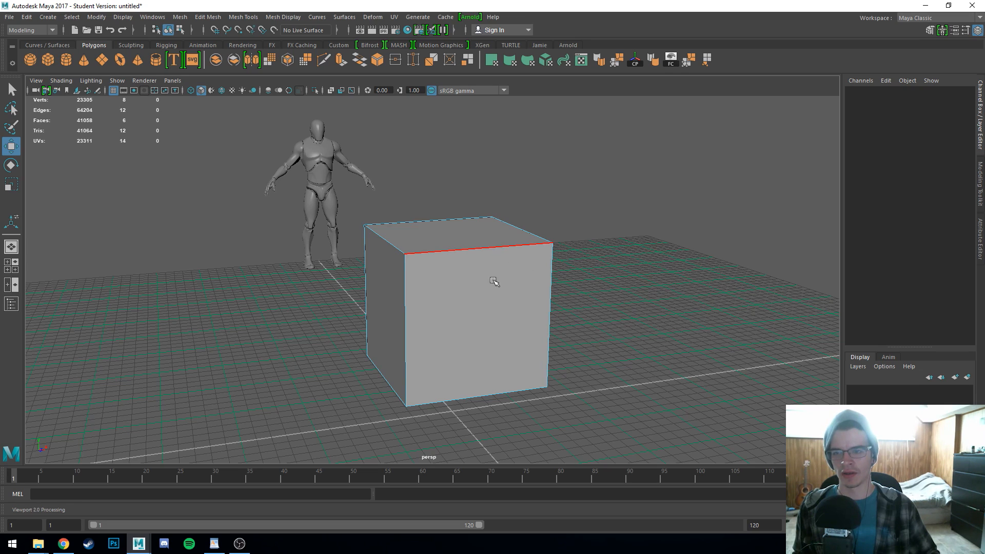
left_click(472, 257)
left_click(612, 349)
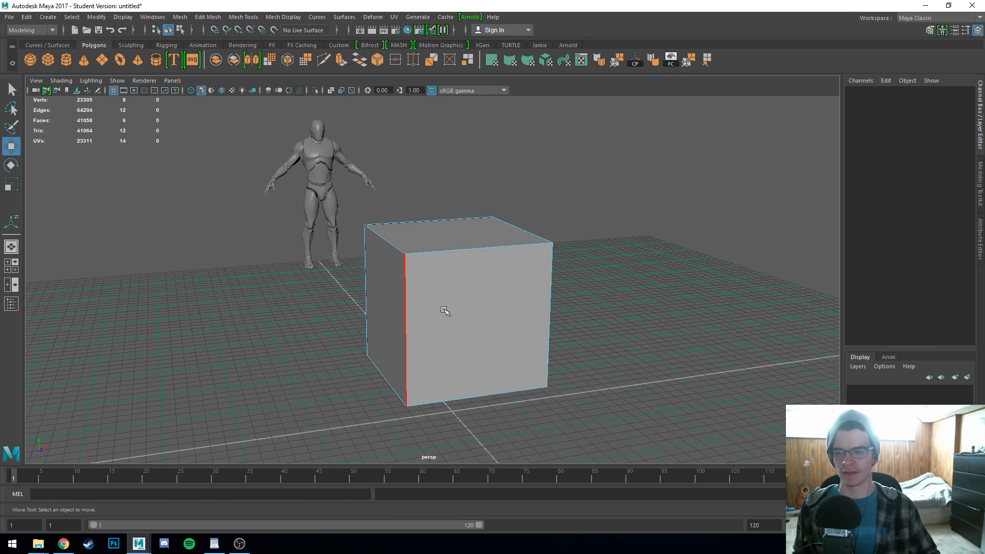
left_click(475, 319)
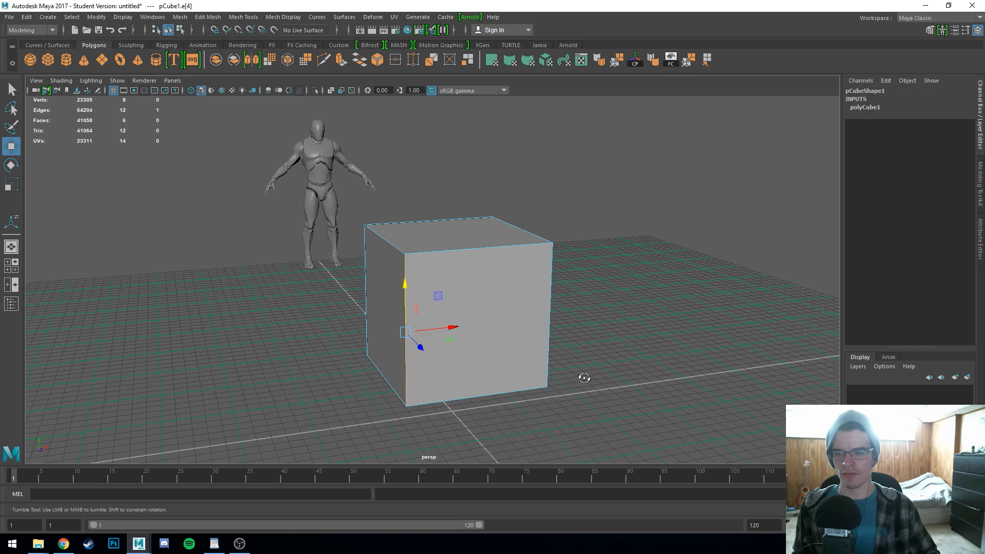
Step: Demonstrate edge selection by repeatedly deselecting and selecting the cube's near vertical edge, ending with nothing selected
right_click_drag(583, 378, 972, 355, "alt")
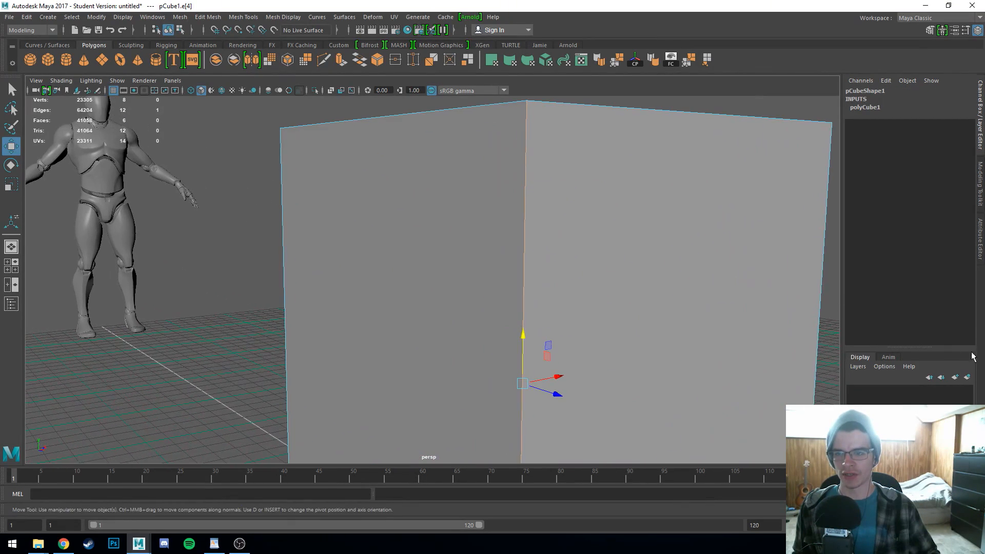
left_click_drag(656, 291, 515, 306, "alt")
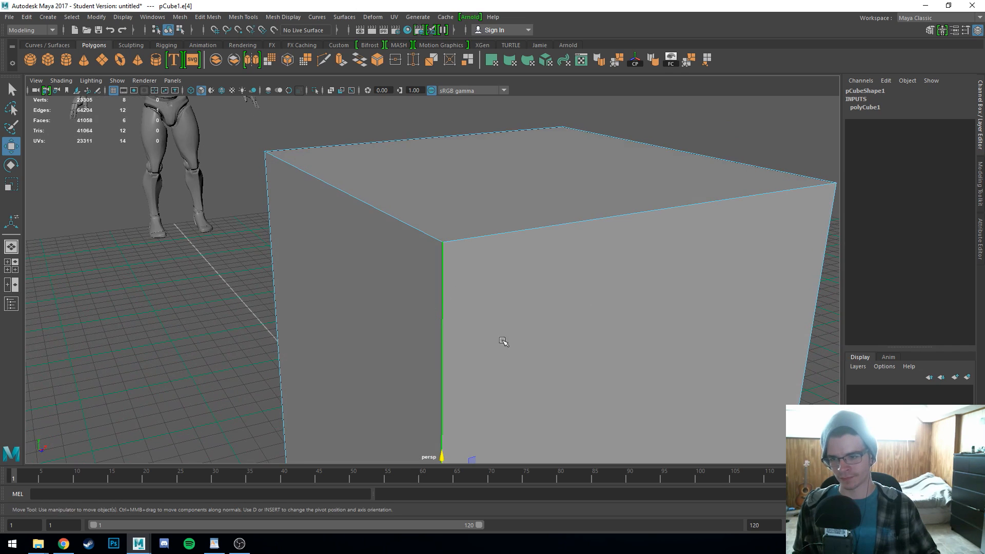
right_click_drag(501, 340, 302, 353, "alt")
left_click_drag(601, 357, 564, 361, "alt")
left_click(520, 352)
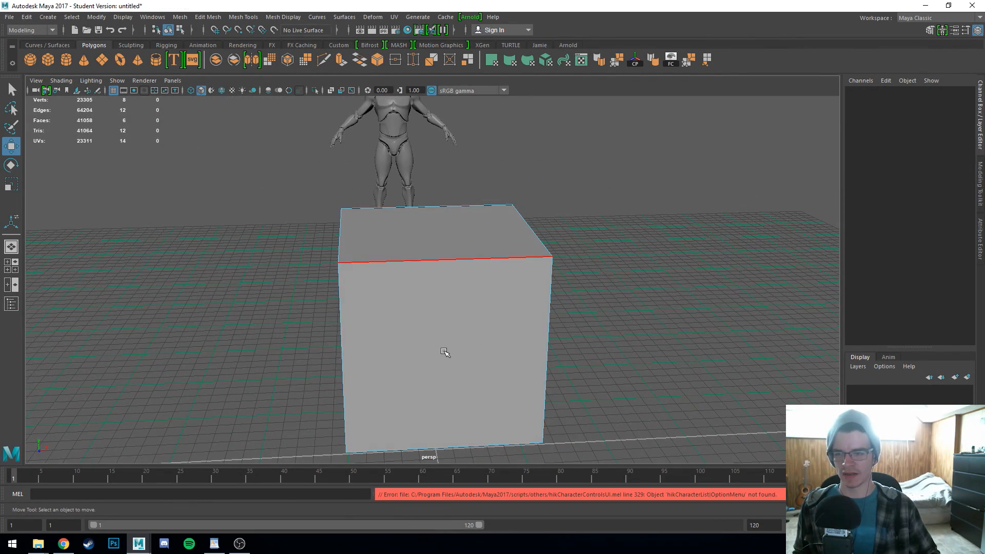
left_click_drag(425, 353, 453, 354, "alt")
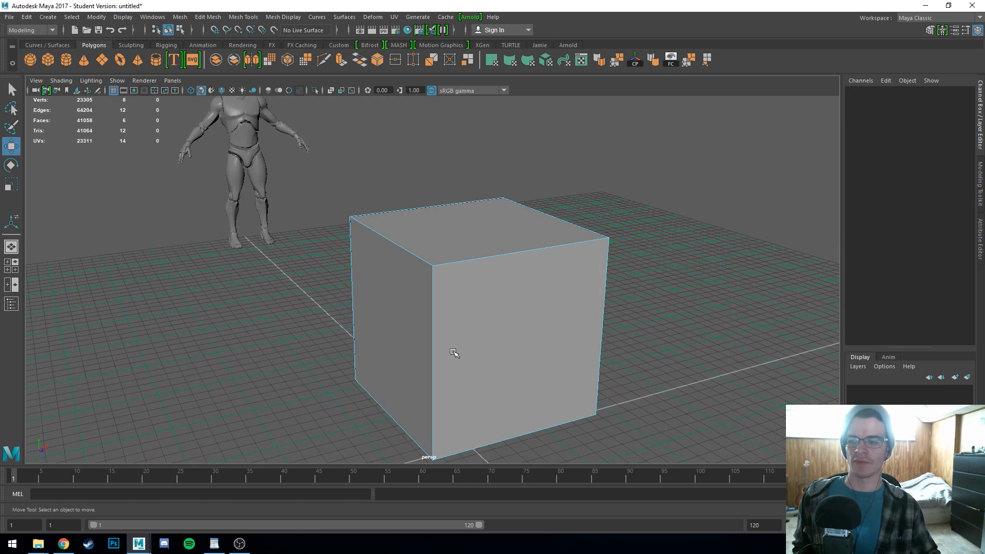
left_click(475, 353)
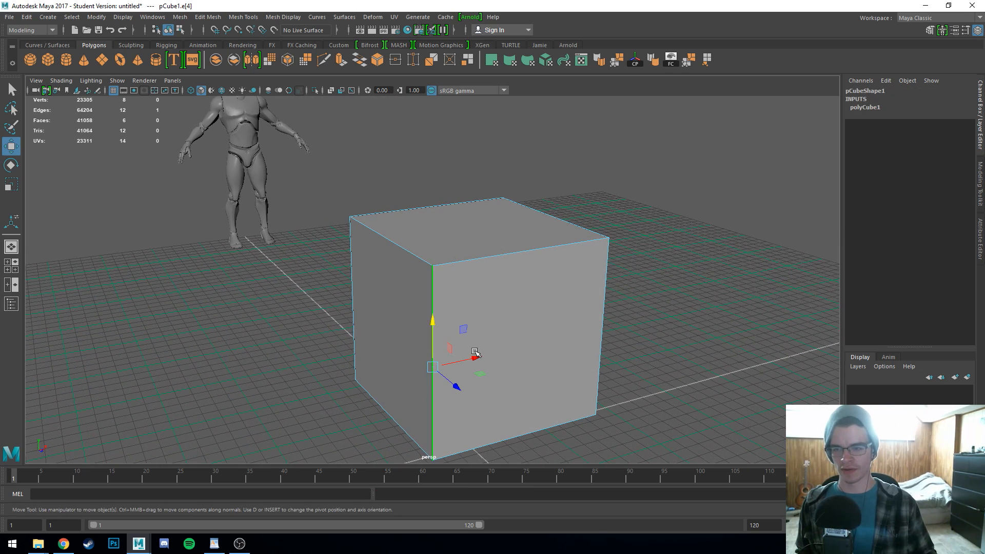
left_click(475, 353)
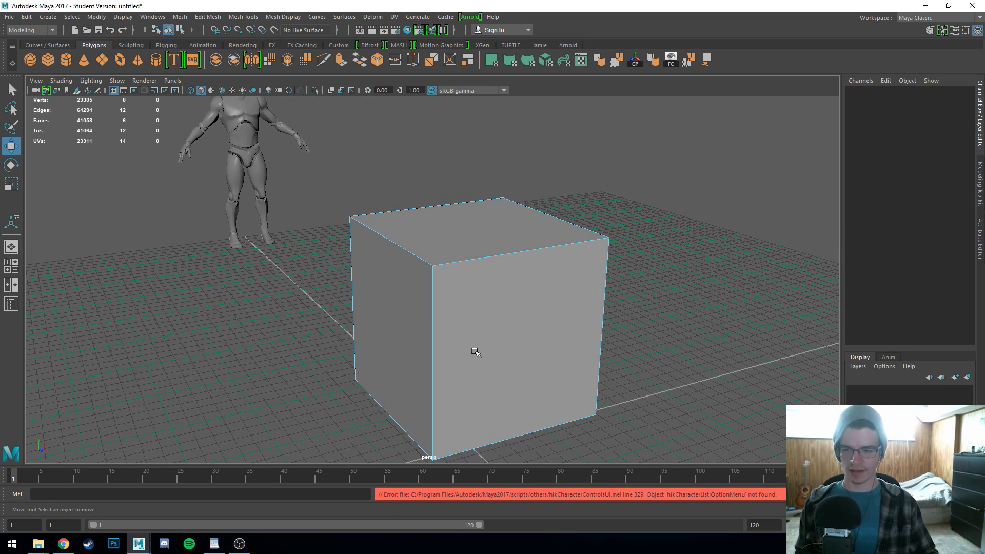
left_click(457, 350)
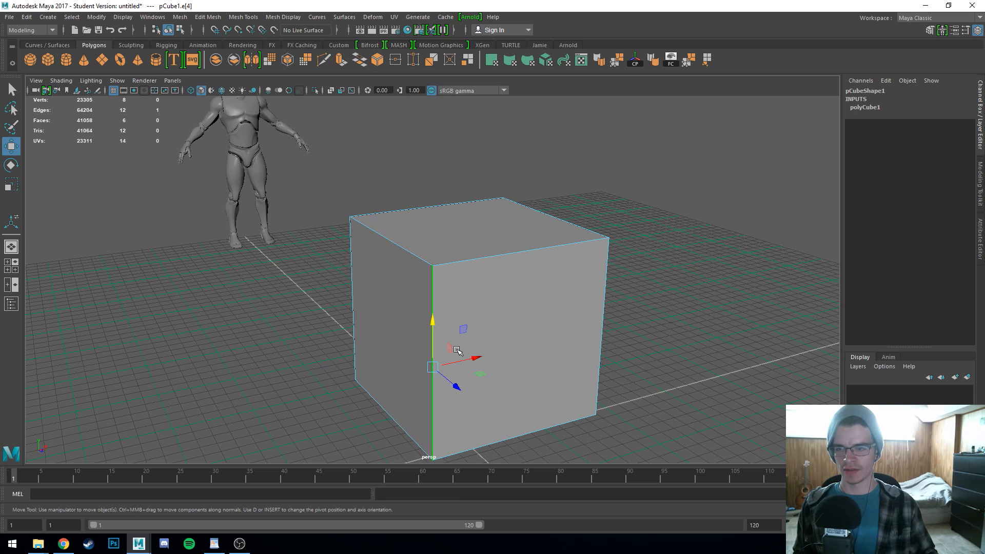
key("shift+z")
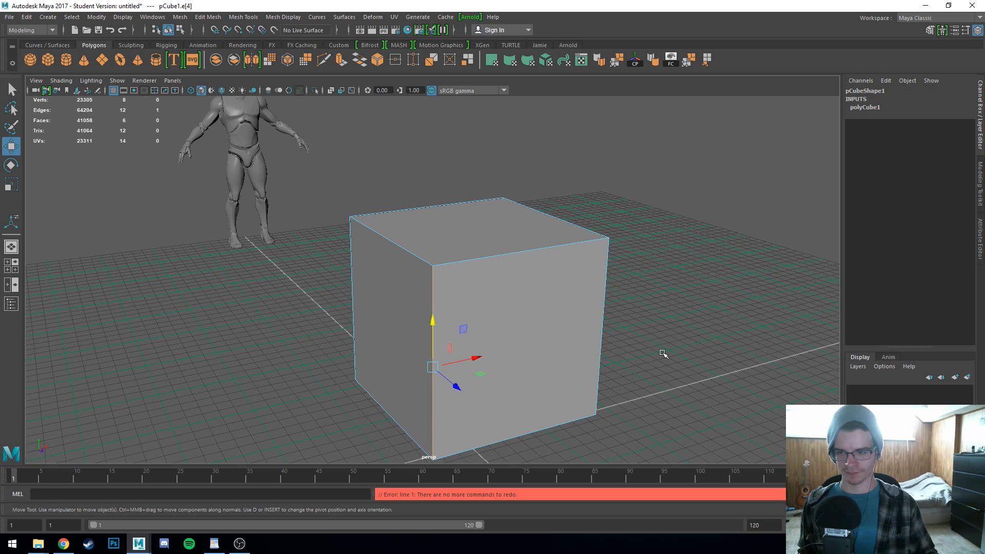
left_click(663, 353)
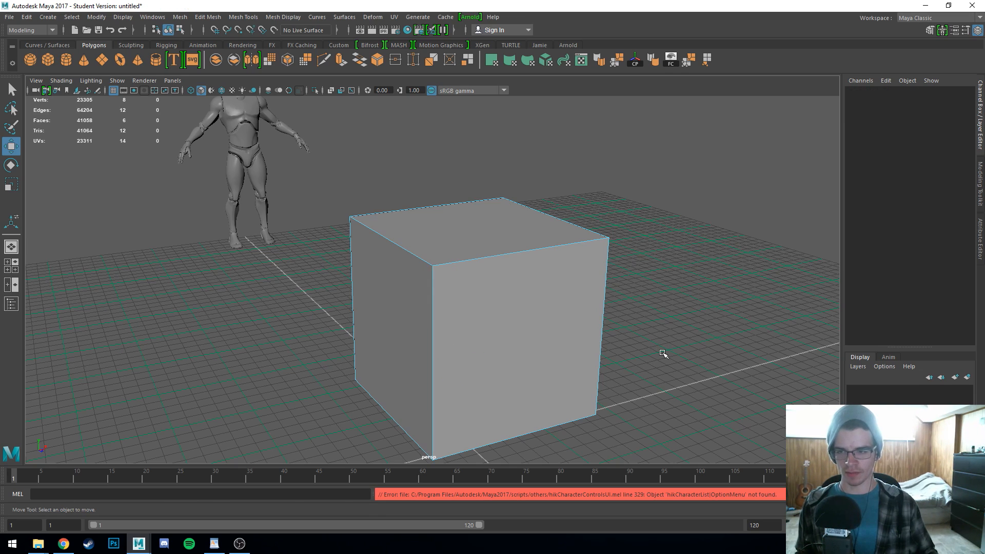
Step: Try selecting and deselecting the near vertical edge with the Move tool and the Show Manipulator tool
left_click(461, 331)
left_click(610, 359)
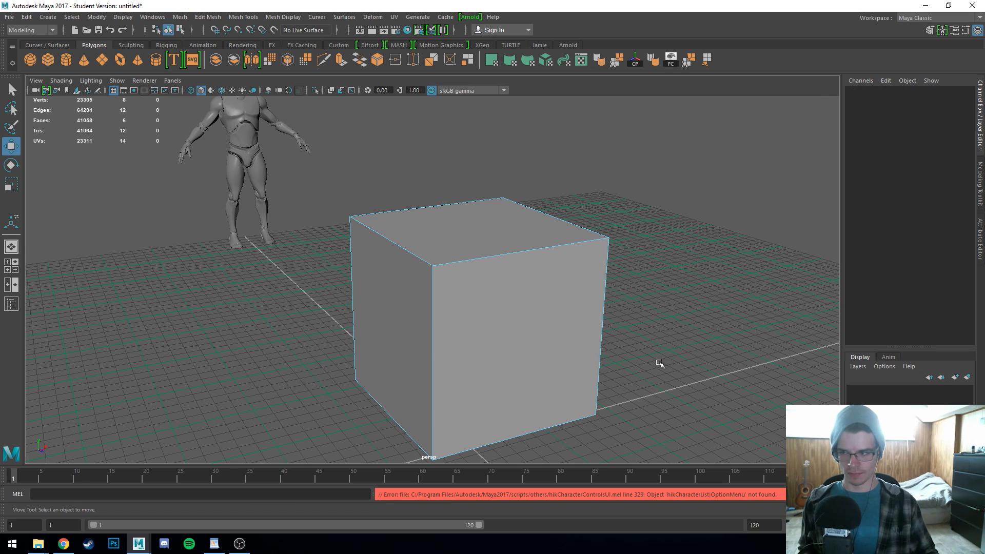
key("t")
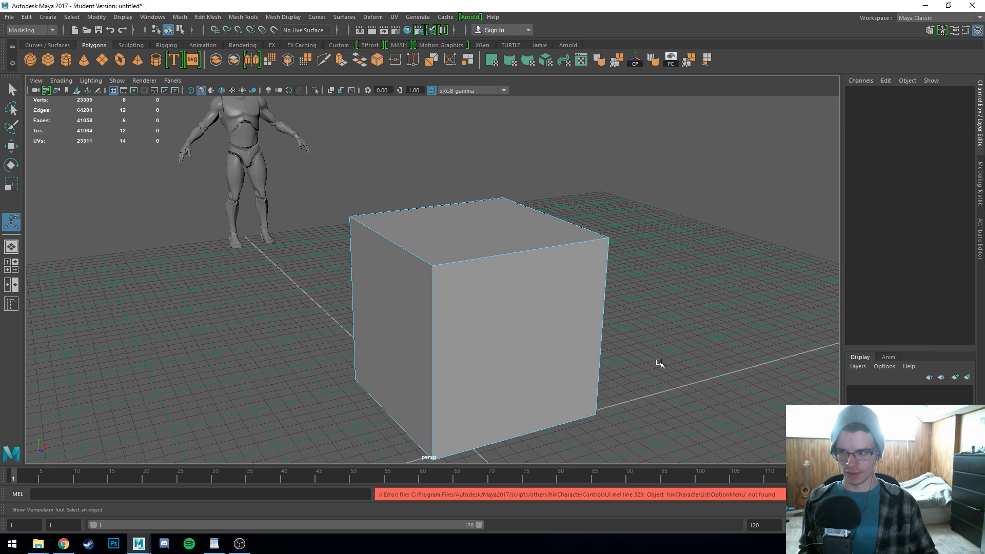
left_click(458, 347)
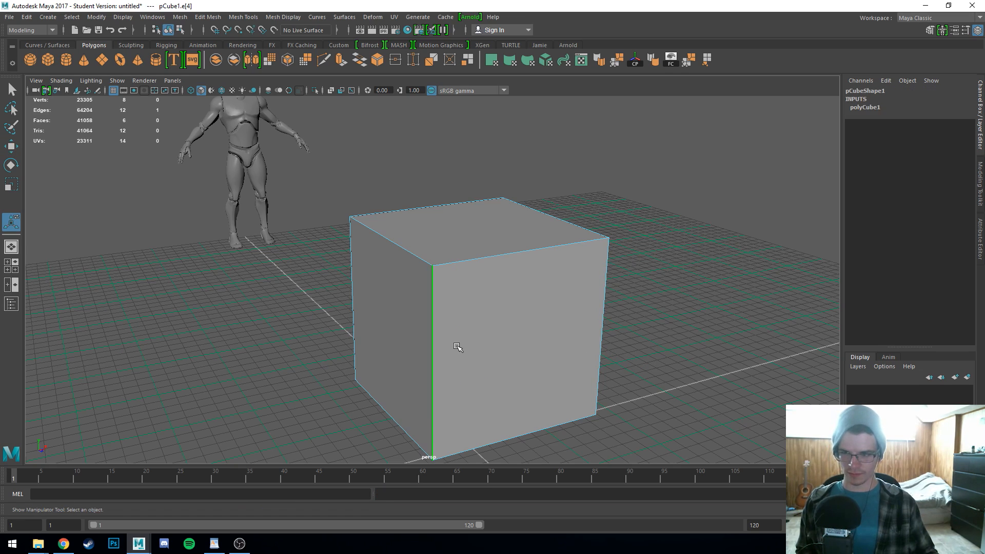
left_click(627, 359)
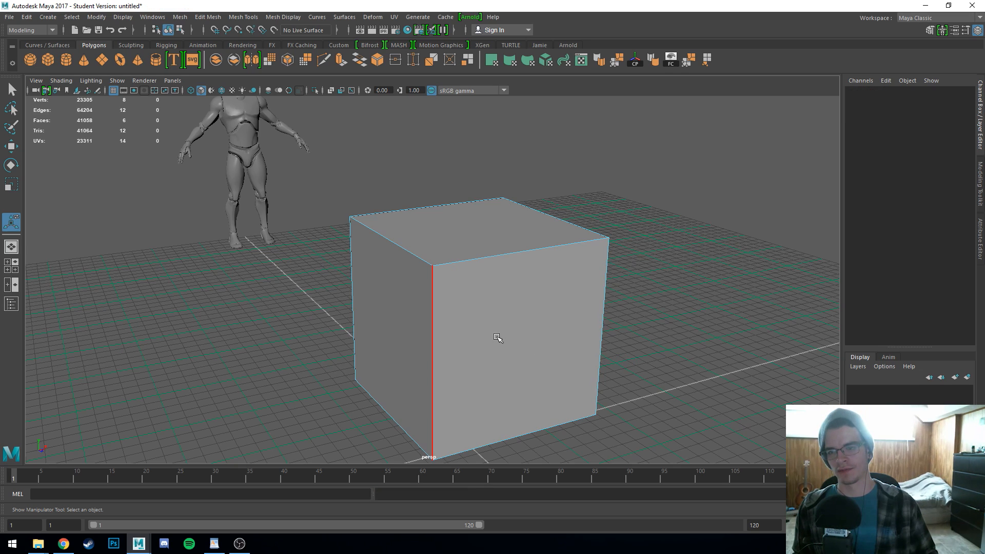
Step: Select the cube's front top edge and cycle through the Move, Rotate and Scale tools, ending on Move
left_click(505, 272)
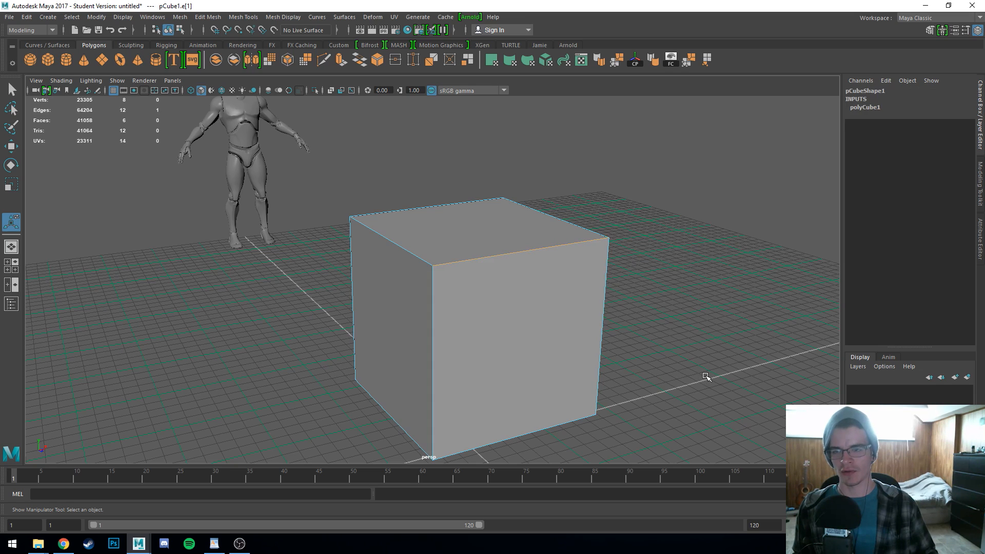
key("w")
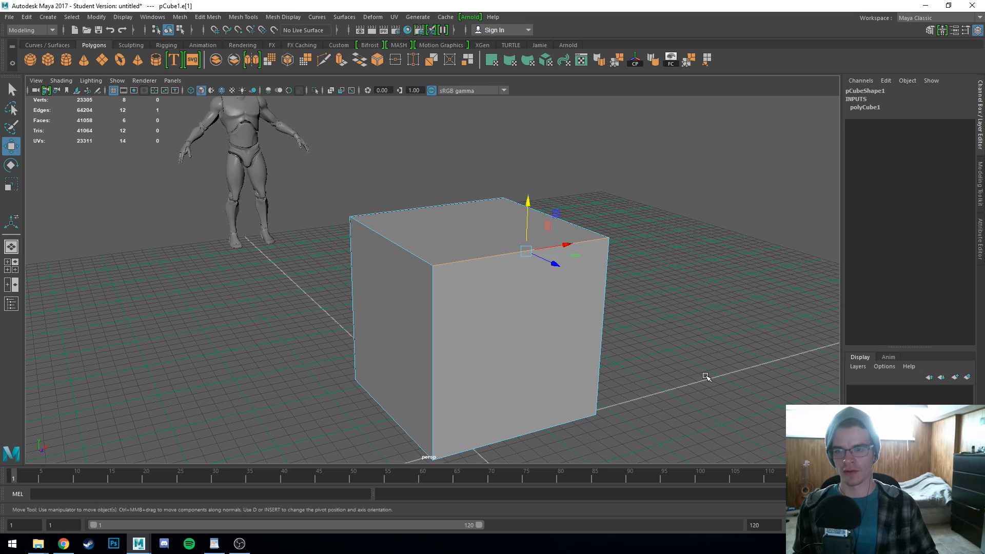
key("e")
key("r")
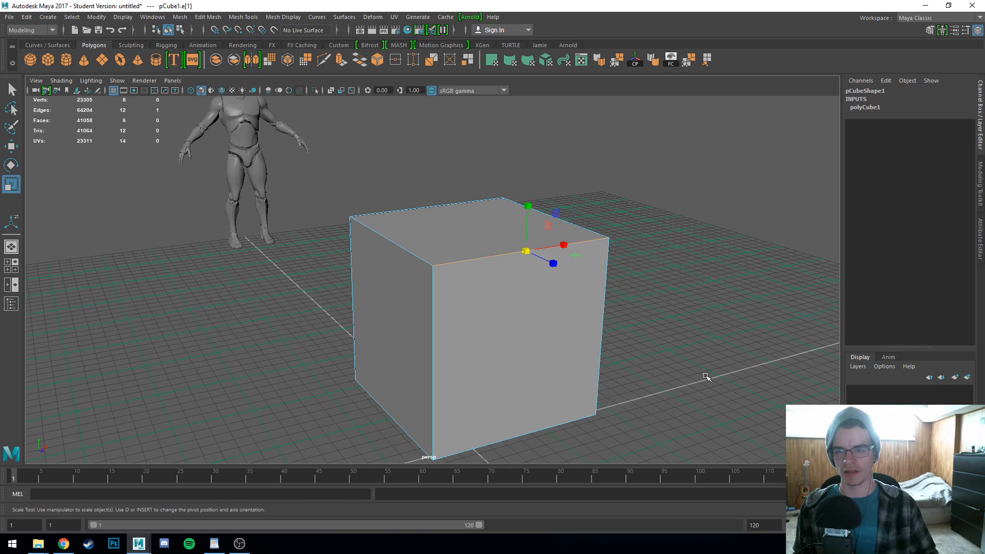
key("e")
key("w")
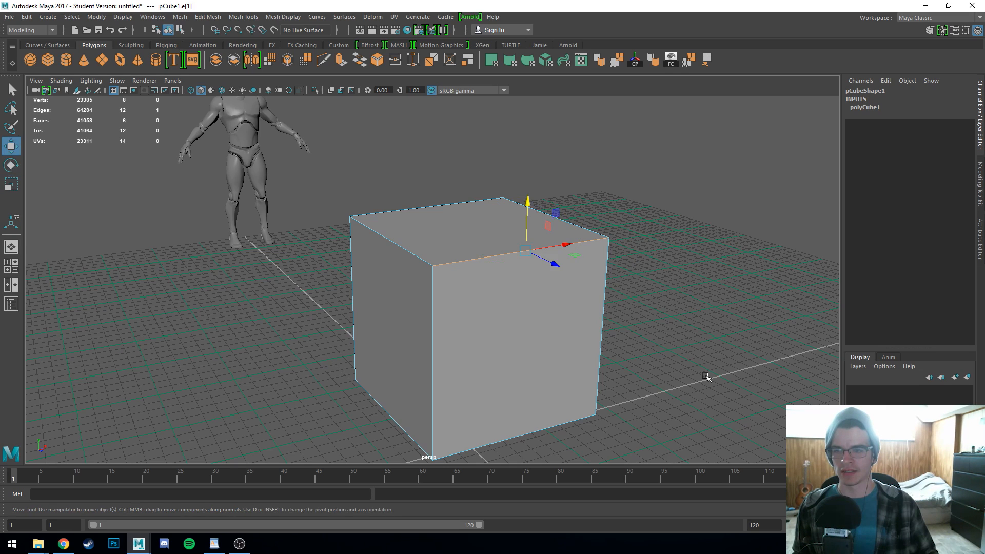
Step: Try the Move tool's Z-axis handle on the cube's front top edge
left_click_drag(552, 354, 593, 366, "alt")
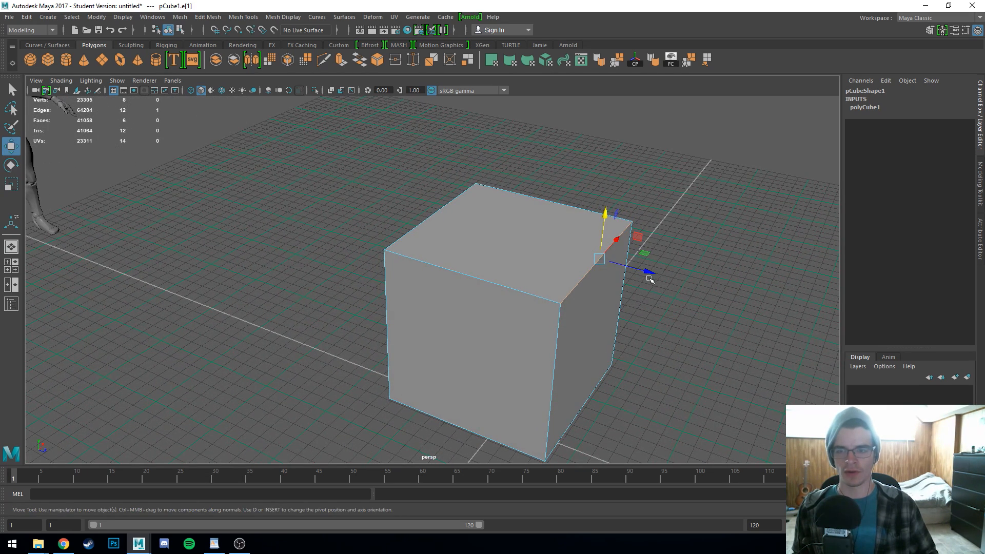
left_click_drag(650, 274, 671, 352)
mouse_move(573, 347)
left_mouse_down("alt")
mouse_move(629, 364)
mouse_move(578, 359)
left_mouse_up("alt")
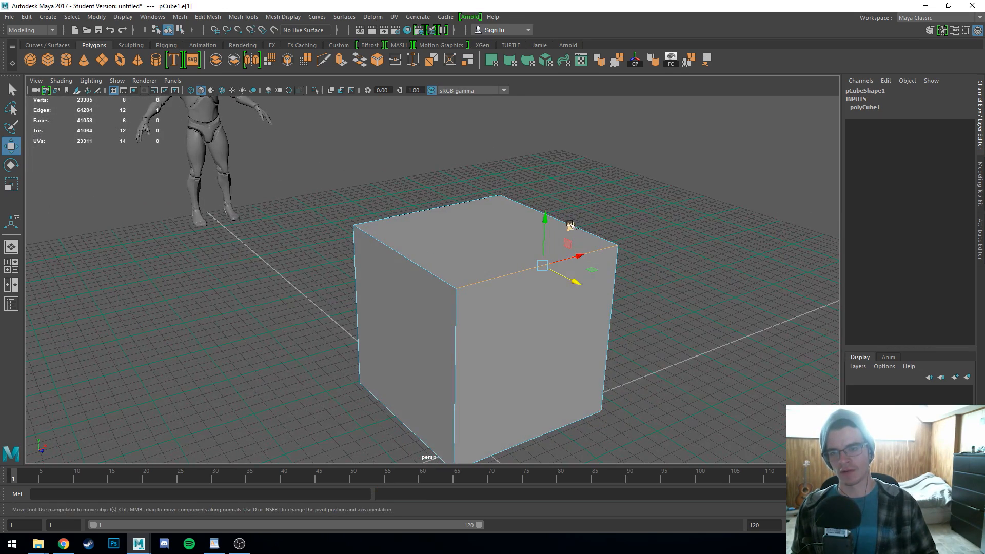
Step: Try moving the cube's front top edge with the Move tool to deform the cube, and undo the move
left_click_drag(646, 336, 630, 349, "alt")
left_click_drag(540, 243, 165, 310)
left_click_drag(55, 310, 433, 313, "alt")
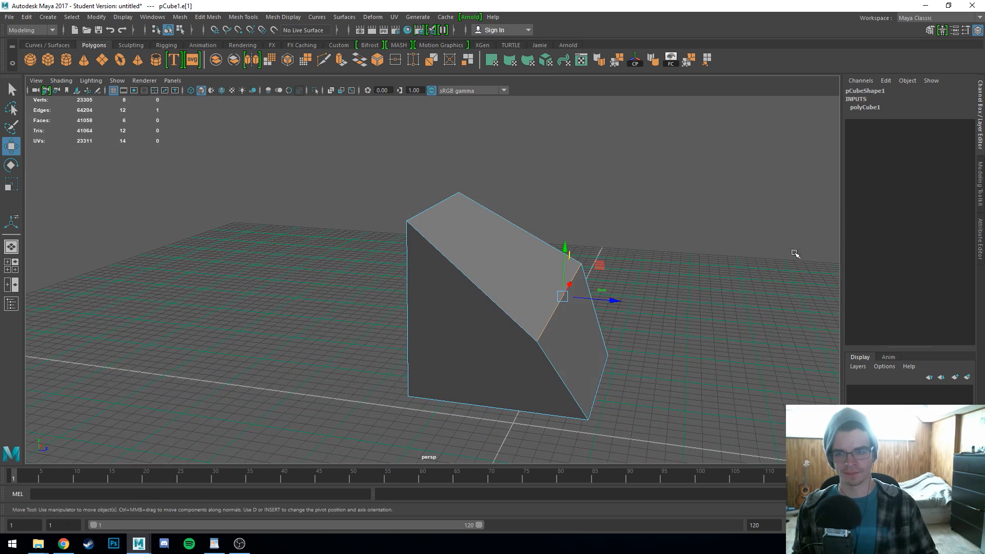
key("ctrl+z")
left_click_drag(734, 252, 736, 308, "alt")
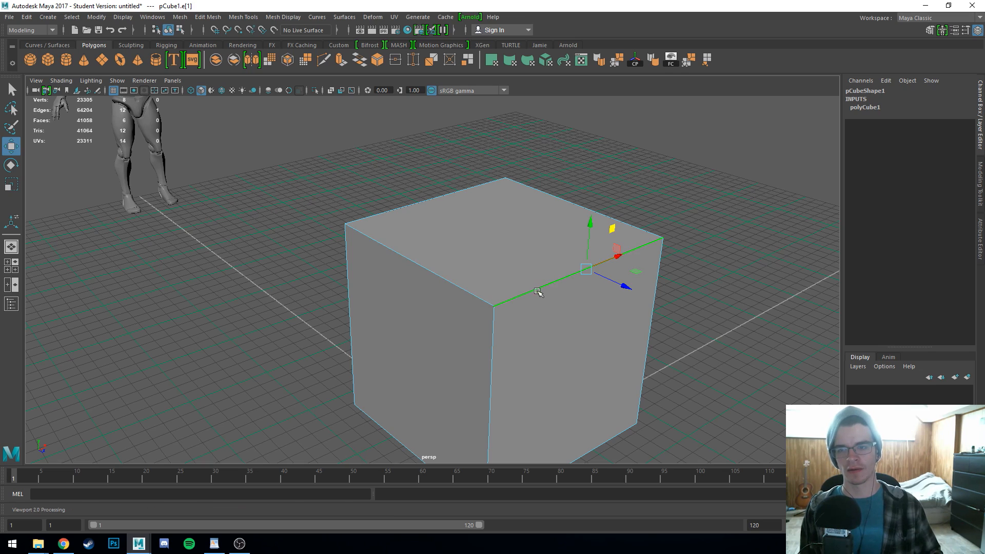
Step: Add the adjoining top edge to the selection, try moving both edges along the X axis, and undo the move
left_click(461, 288, "shift")
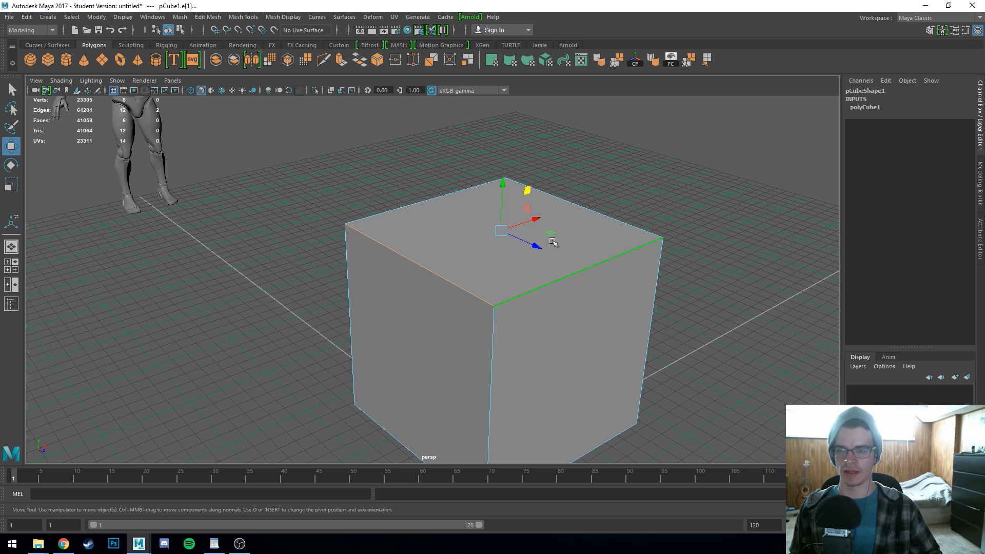
left_click_drag(534, 219, 465, 248)
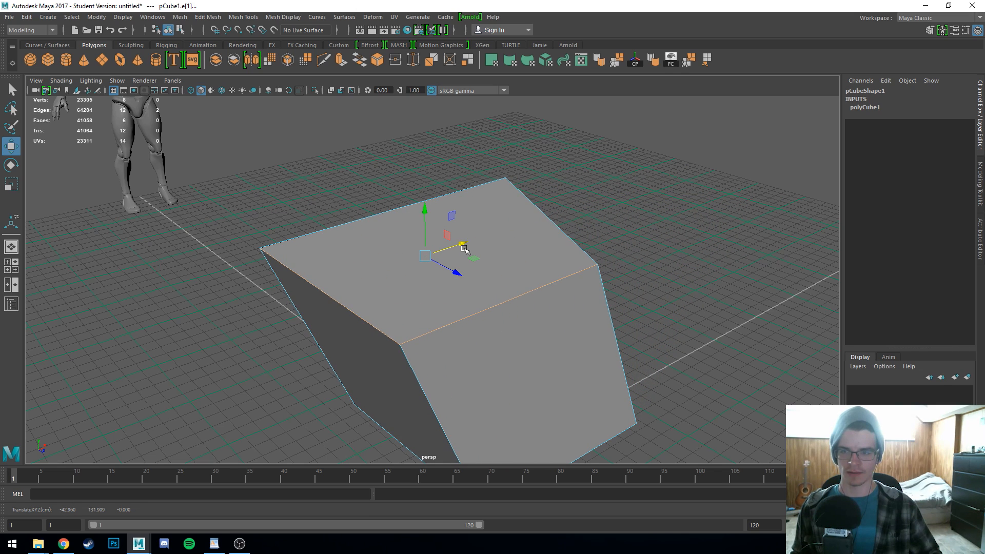
key("ctrl+z")
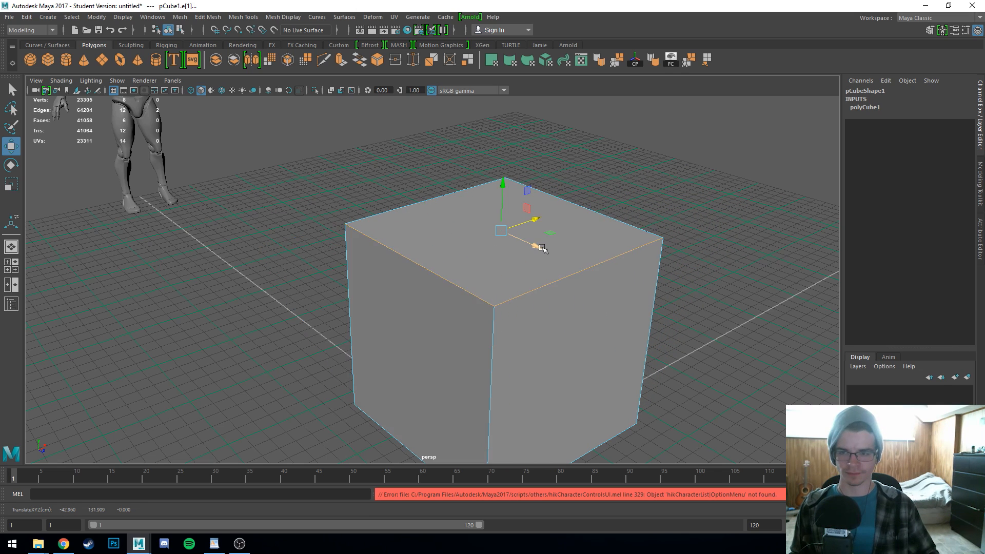
left_click_drag(609, 285, 602, 260, "alt")
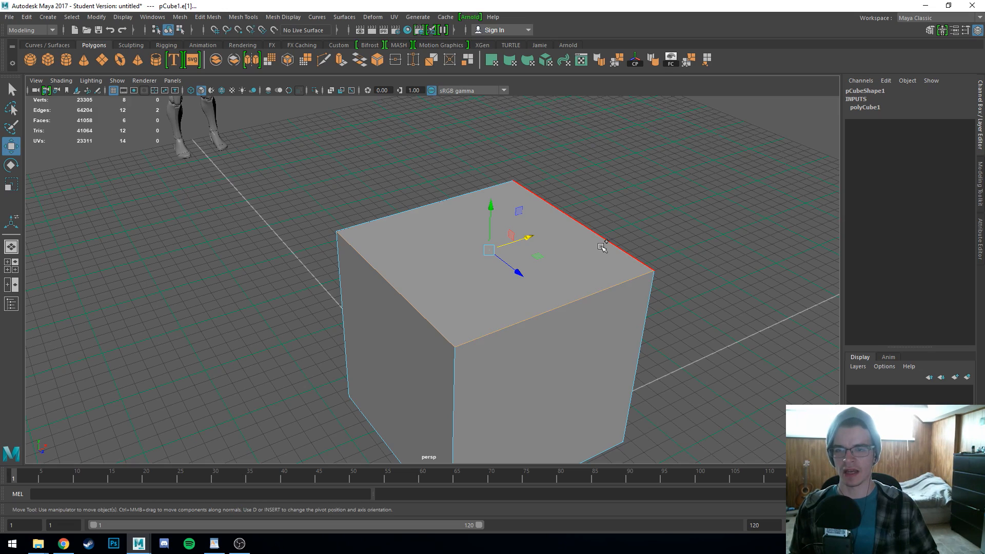
Step: Select all of the cube's edges with a marquee around the whole cube
left_click_drag(445, 348, 506, 334, "alt")
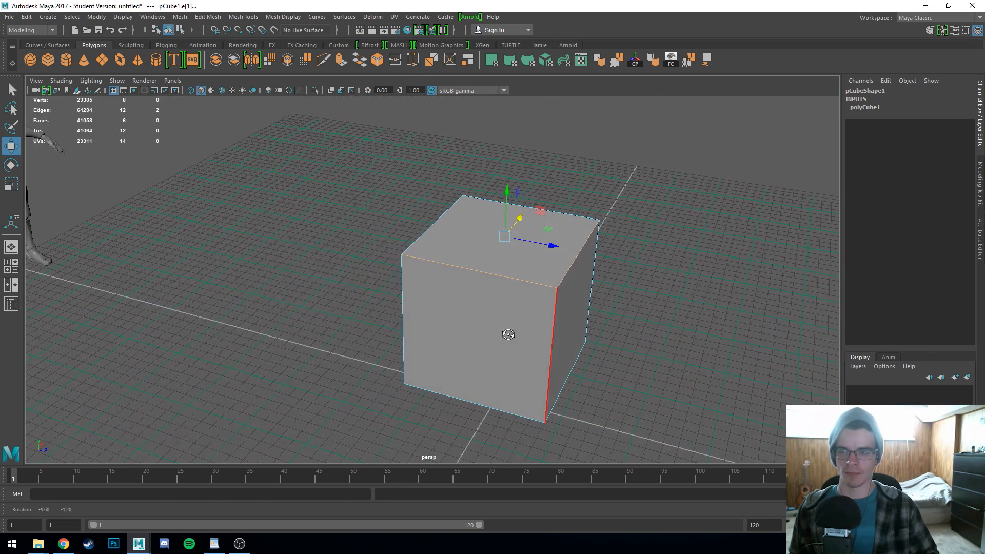
left_click_drag(295, 137, 711, 455)
left_click_drag(691, 392, 567, 396, "alt")
left_click_drag(428, 328, 579, 363)
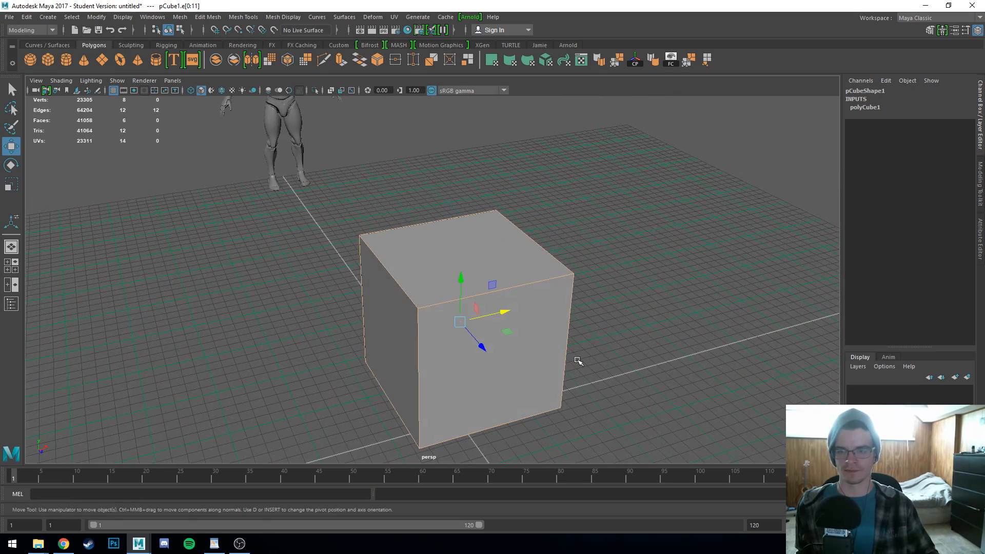
Step: Select the front top edge and add the other edges one by one until all four edges of the top face are selected
left_click(541, 284)
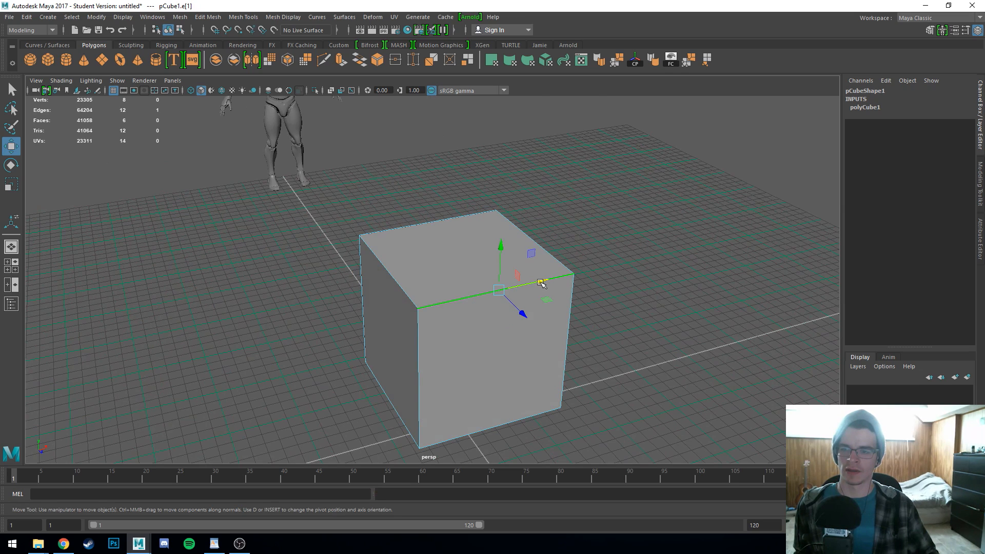
left_click(405, 293, "shift")
mouse_move(580, 326)
left_mouse_down("alt")
mouse_move(488, 328)
mouse_move(695, 339)
mouse_move(589, 333)
left_mouse_up("alt")
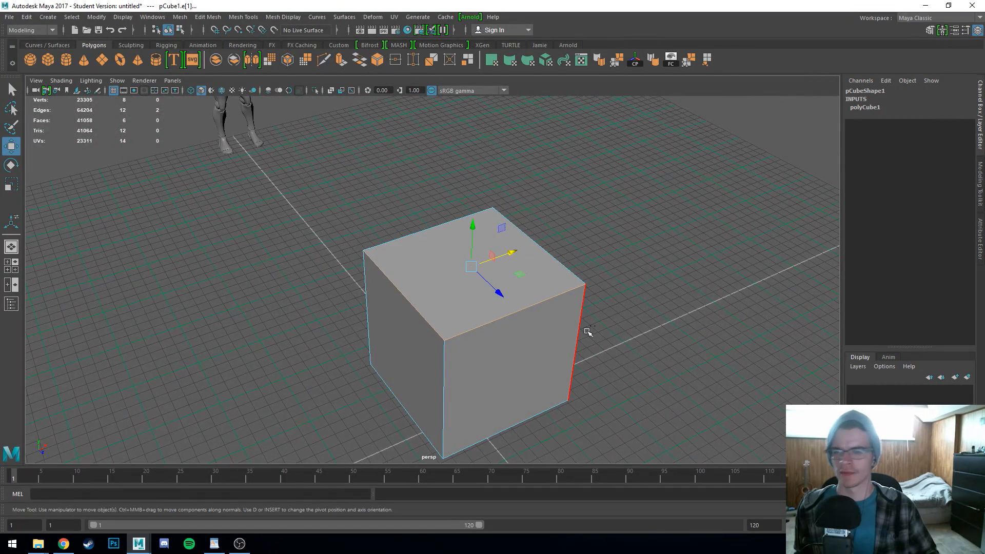
scroll(595, 339, "up", 4)
left_click(593, 338)
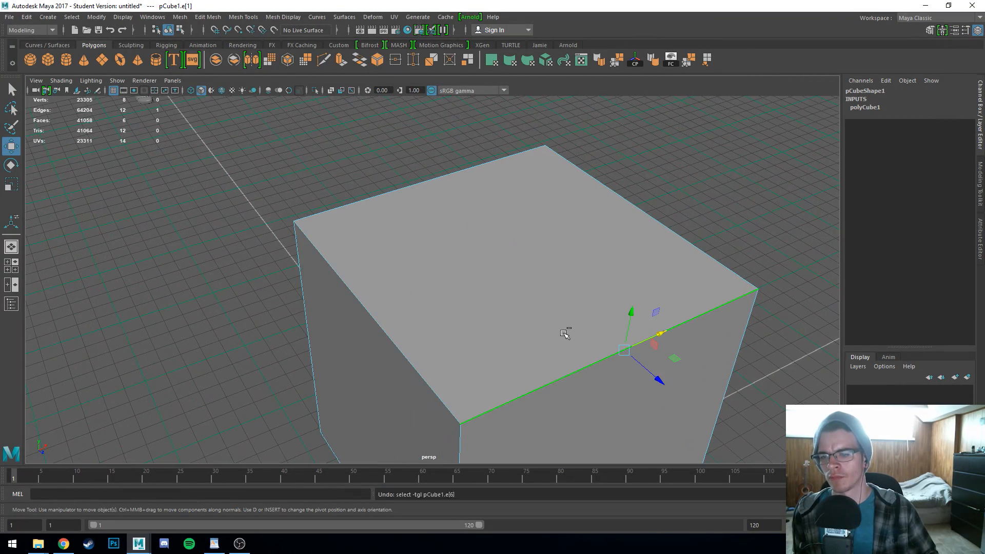
left_click(418, 336, "shift")
left_click(392, 214, "shift")
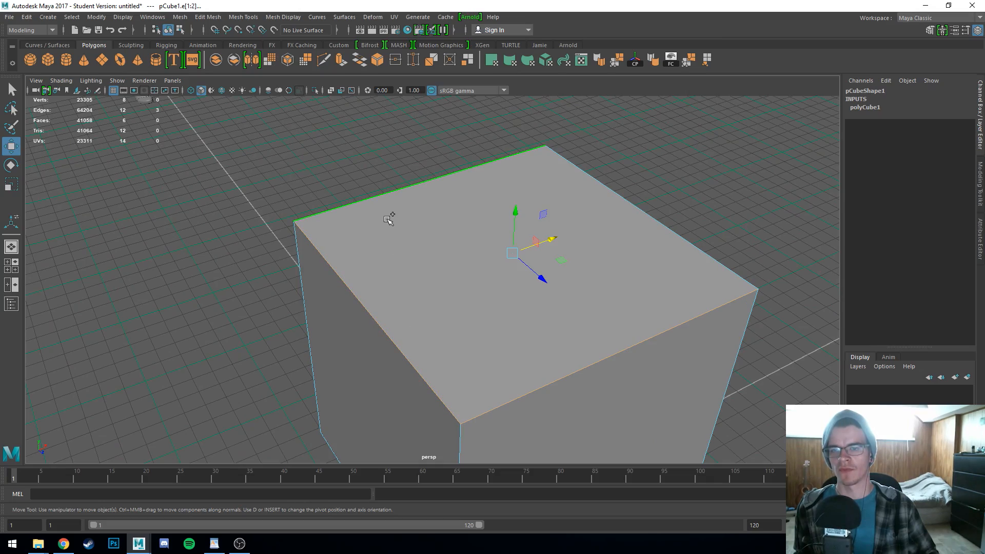
left_click(595, 188, "shift")
Step: Try scaling the four top edges inward on the horizontal plane to taper the cube toward its top
left_click_drag(738, 242, 651, 238, "alt")
key("r")
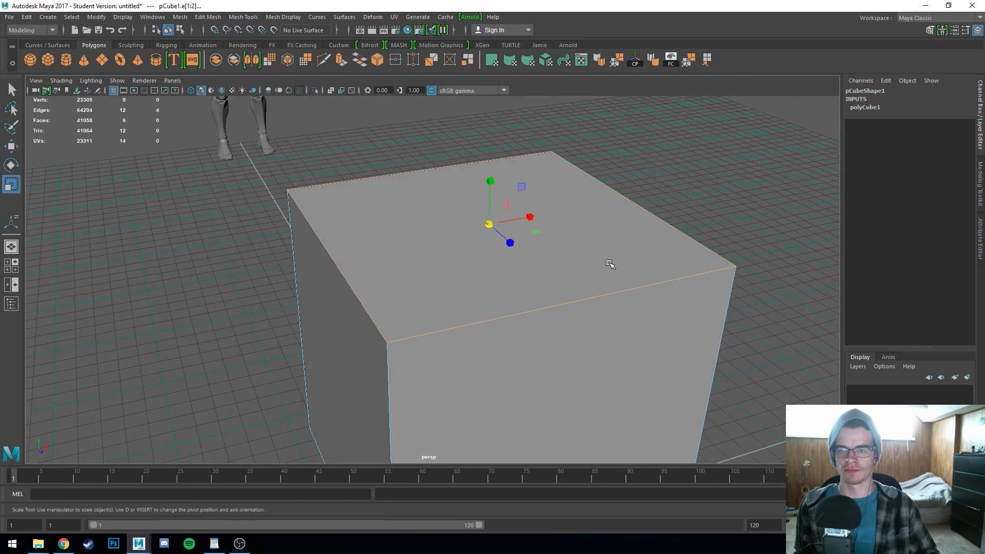
left_click_drag(610, 264, 608, 275, "alt")
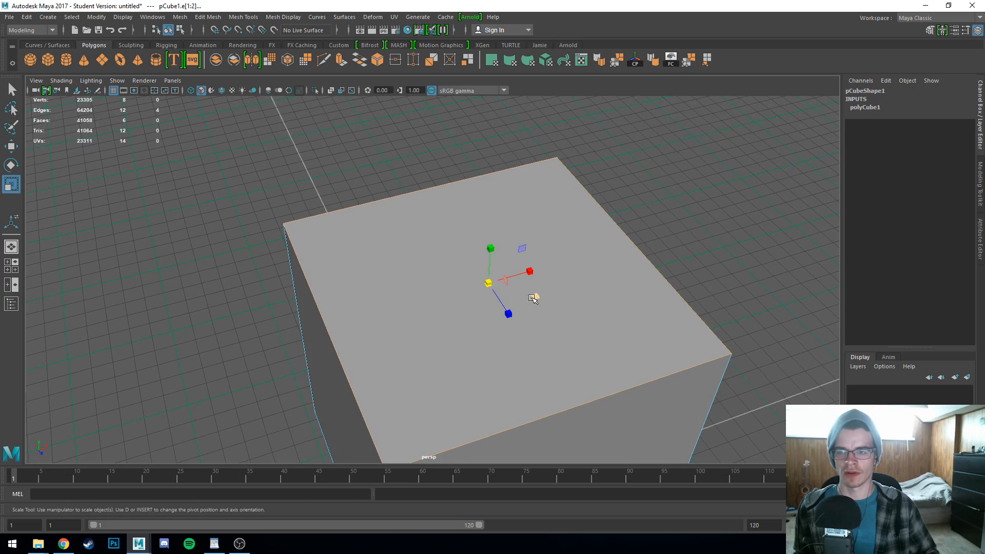
left_click_drag(538, 296, 501, 279)
scroll(615, 356, "down", 5)
left_click_drag(593, 357, 533, 335, "alt")
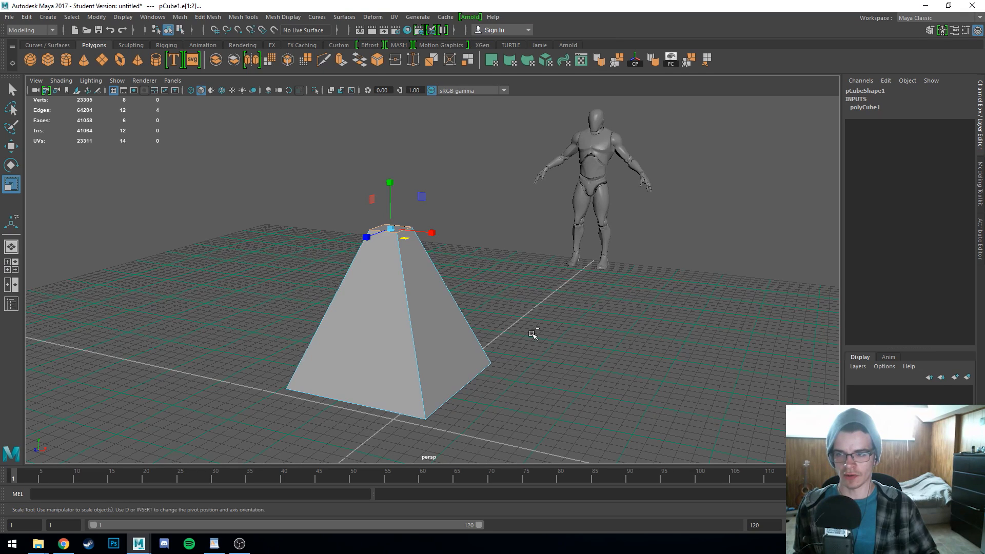
key("ctrl+z")
left_click_drag(402, 231, 540, 306)
Step: Try lowering the narrowed top edges and shifting them sideways with the Move tool, undoing the last move
key("w")
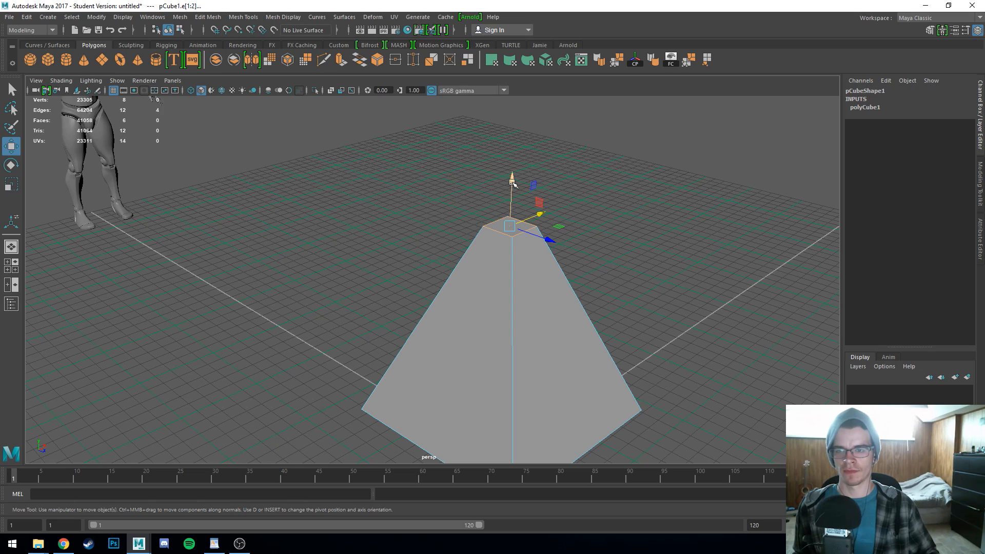
left_click_drag(512, 180, 550, 256)
key("ctrl+z")
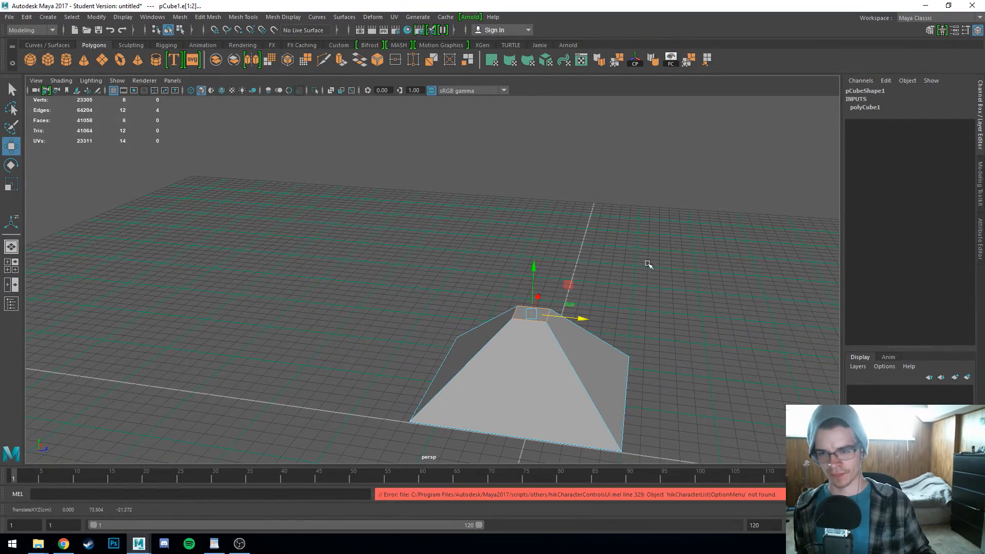
left_click_drag(649, 264, 625, 275, "alt")
Step: Try rotating the tapered shape's four top edges with the Rotate tool, and undo the rotation
key("e")
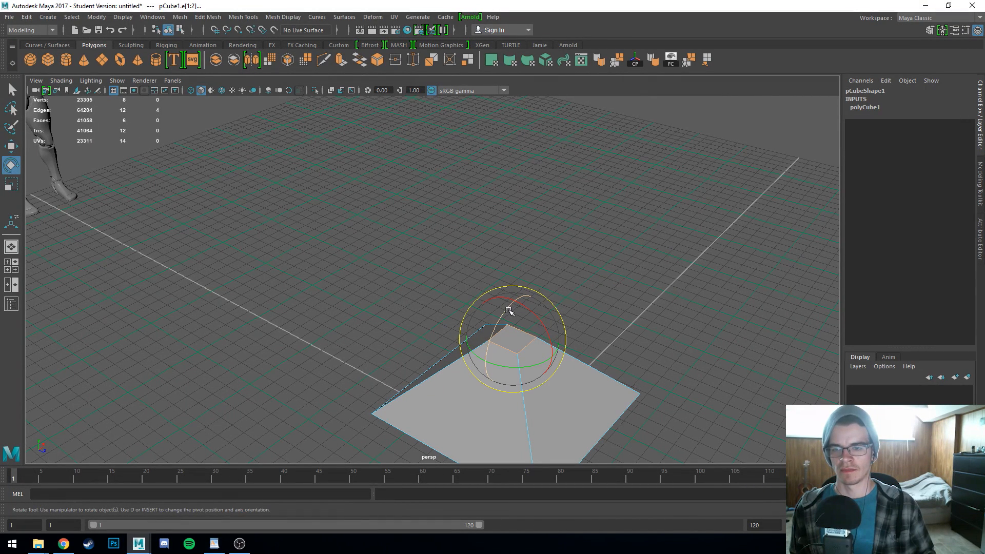
left_click_drag(509, 311, 544, 336)
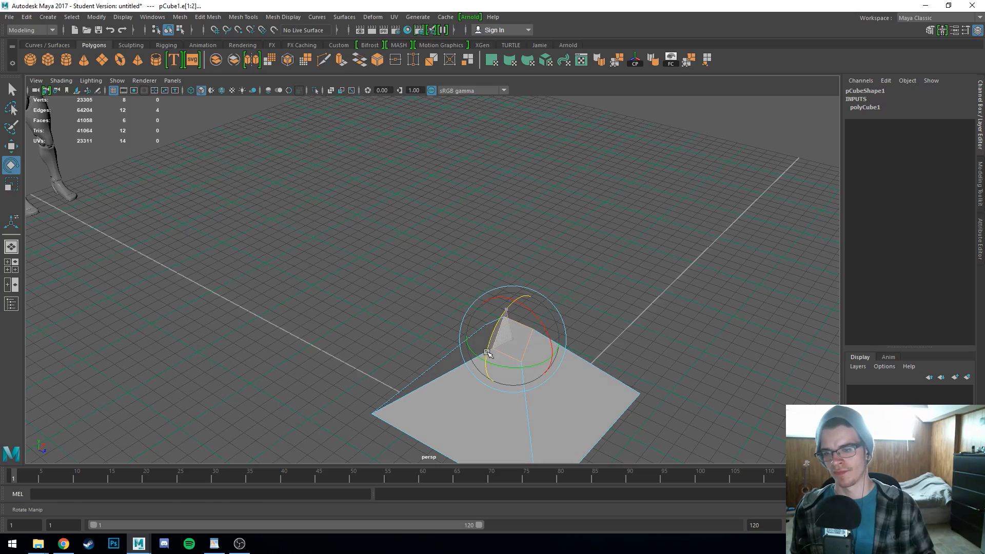
left_click_drag(618, 305, 580, 310, "alt")
scroll(567, 284, "up", 2)
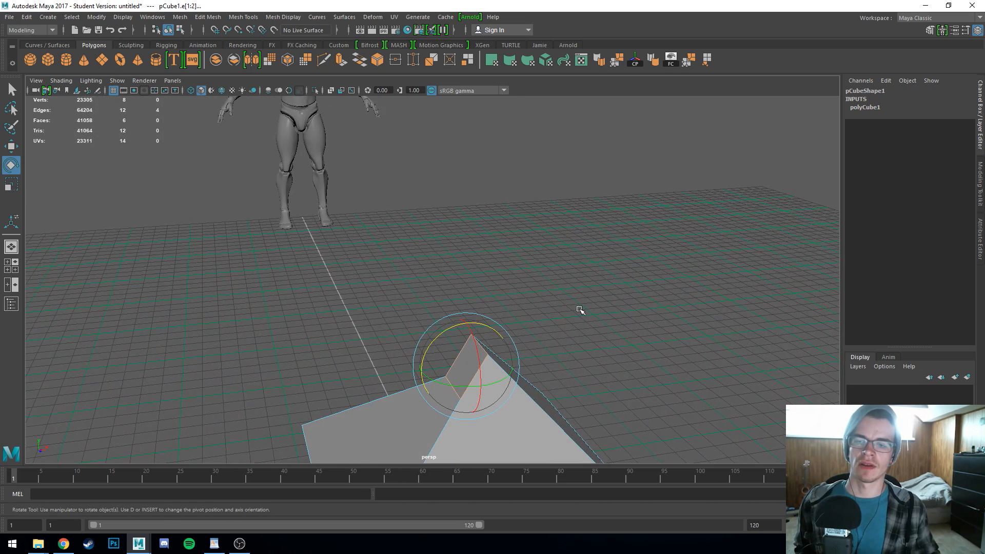
key("ctrl+z")
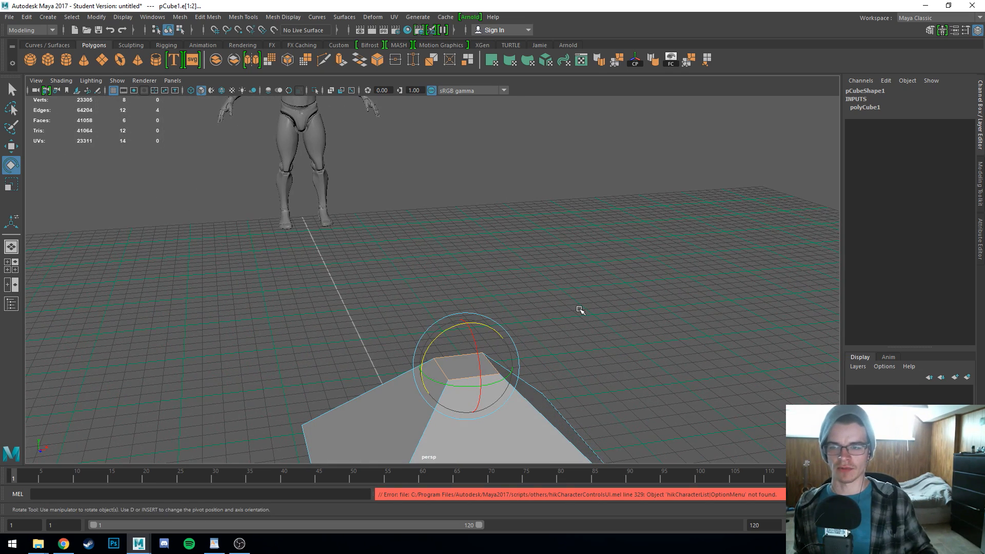
Step: Undo the remaining move and scaling of the top edges to restore the plain cube
scroll(580, 303, "down", 2)
key("ctrl+z")
key("ctrl+z")
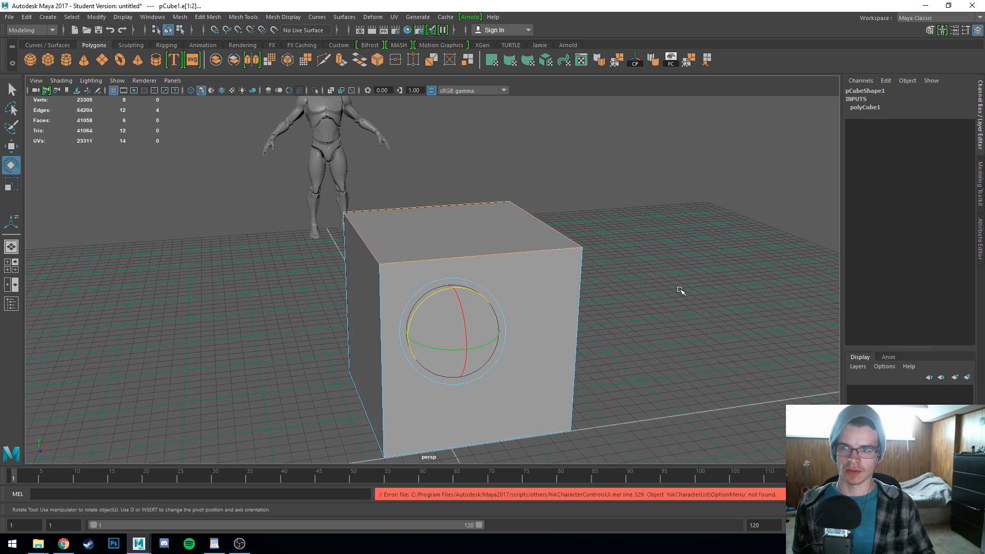
Step: Switch the cube to vertex selection mode and select its near top corner vertex
right_click(458, 220)
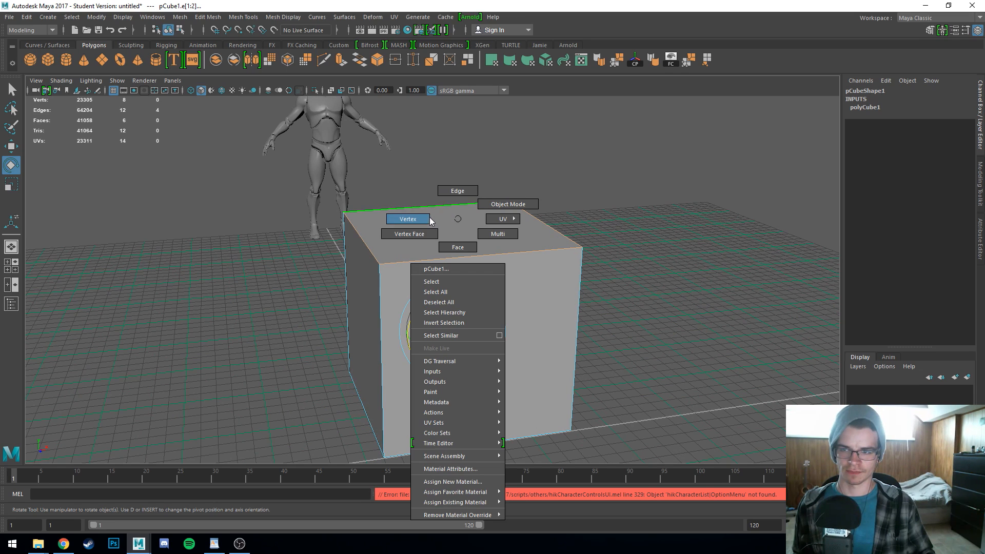
left_click(409, 219)
right_click(483, 215)
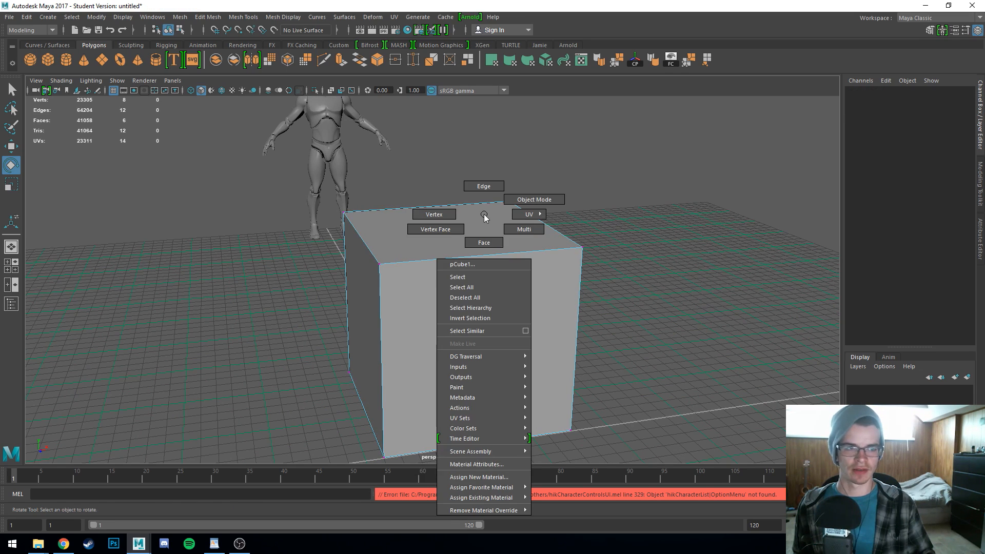
left_click(434, 215)
left_click(409, 253)
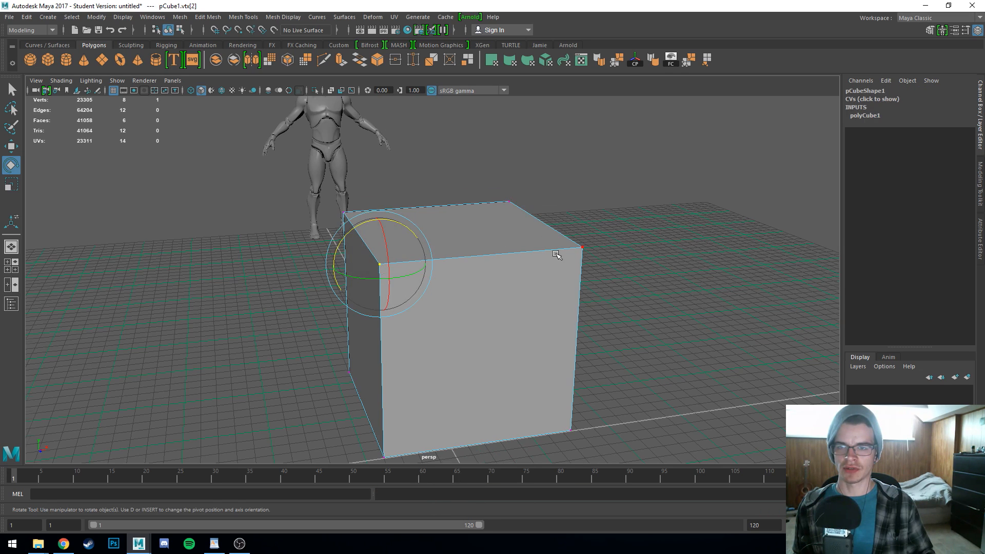
Step: Deselect the vertex and examine the cube's top corner vertices up close from several angles
scroll(557, 255, "up", 2)
left_click(682, 277)
scroll(472, 277, "up", 5)
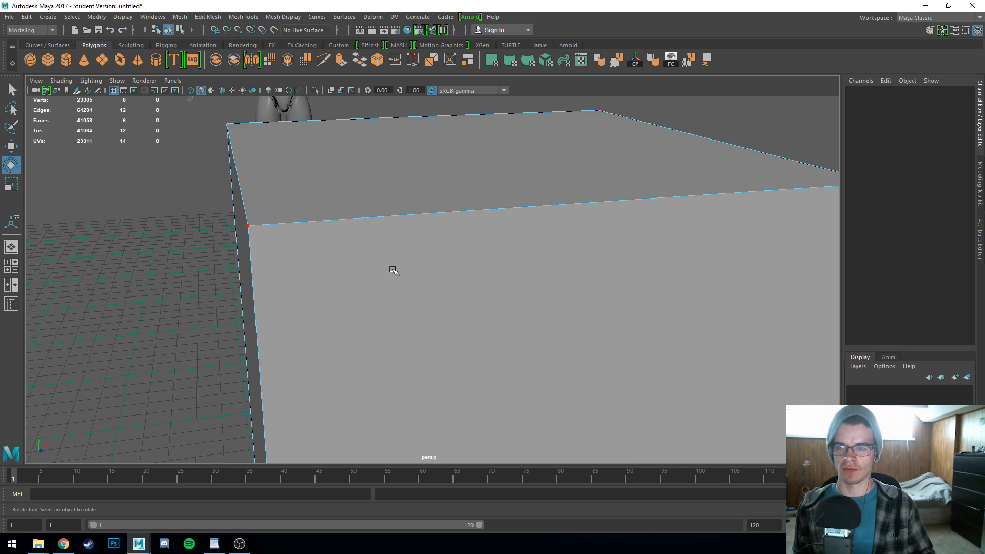
scroll(394, 271, "down", 3)
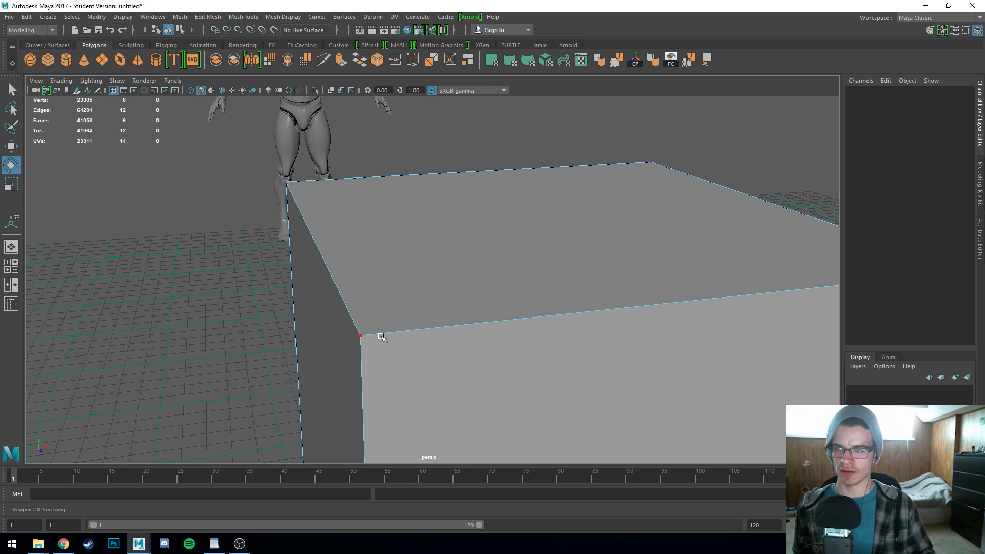
left_click_drag(373, 214, 377, 230, "alt")
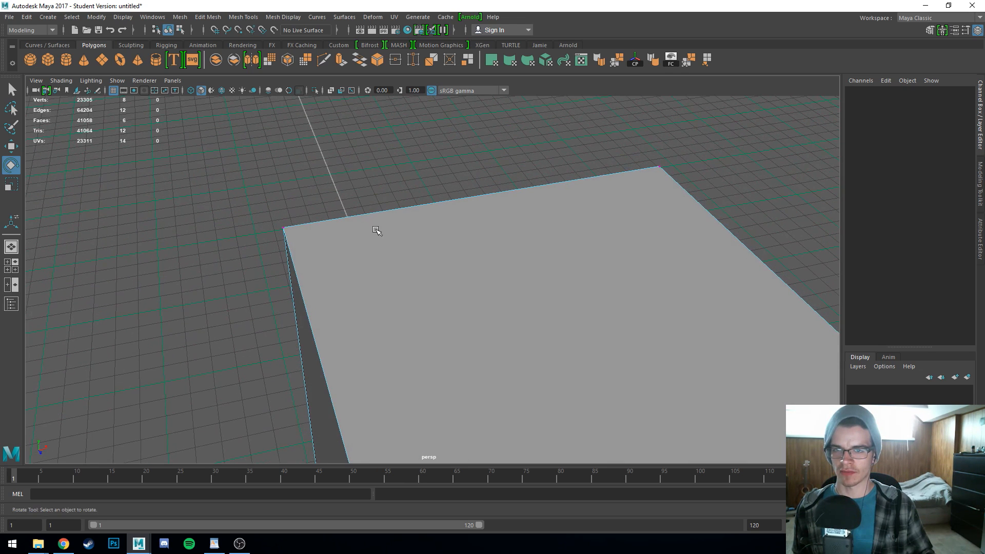
left_click_drag(623, 185, 585, 328, "alt")
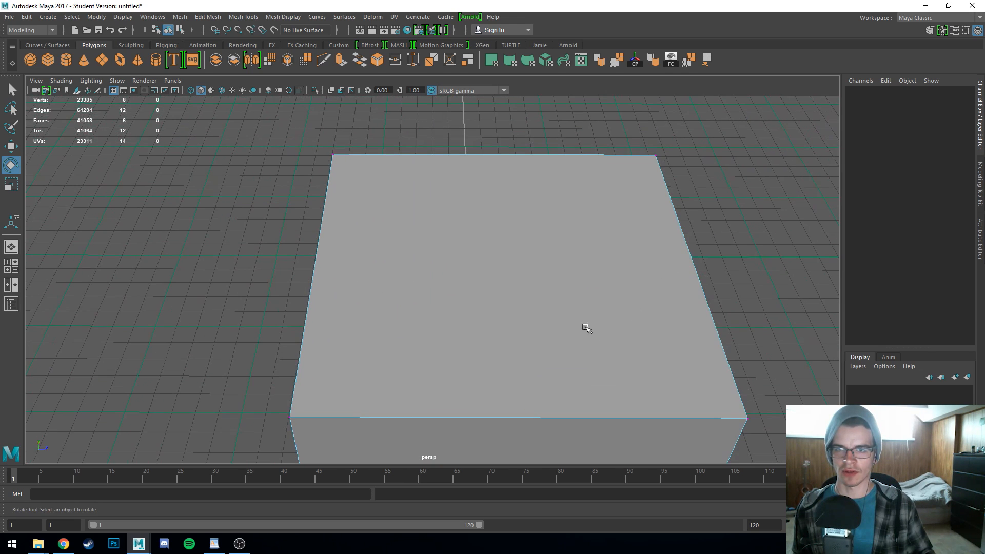
left_click_drag(786, 266, 694, 246, "alt")
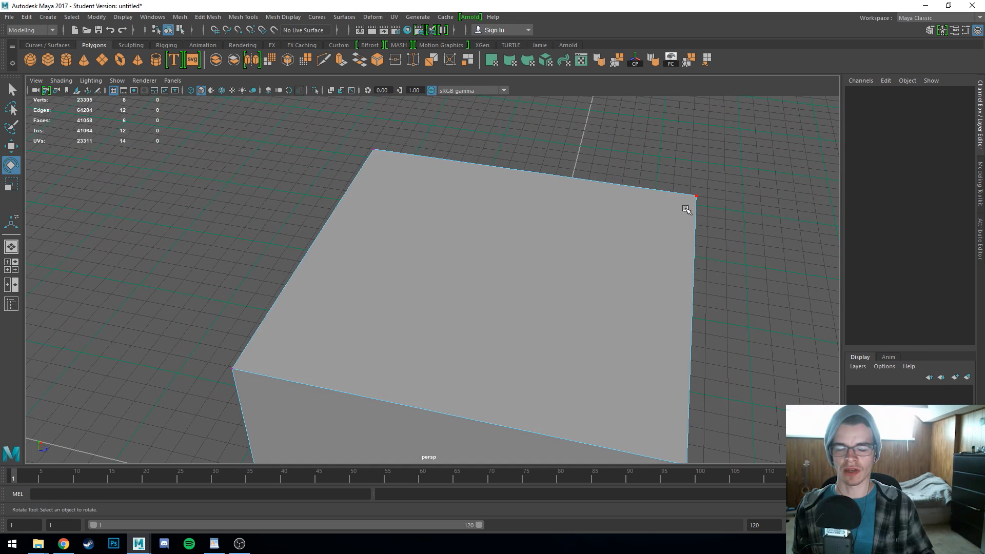
left_click_drag(716, 265, 688, 309, "alt")
Step: Select the cube's near top corner vertex again and activate the Move tool
left_click(581, 301)
key("w")
left_click_drag(748, 301, 718, 304, "alt")
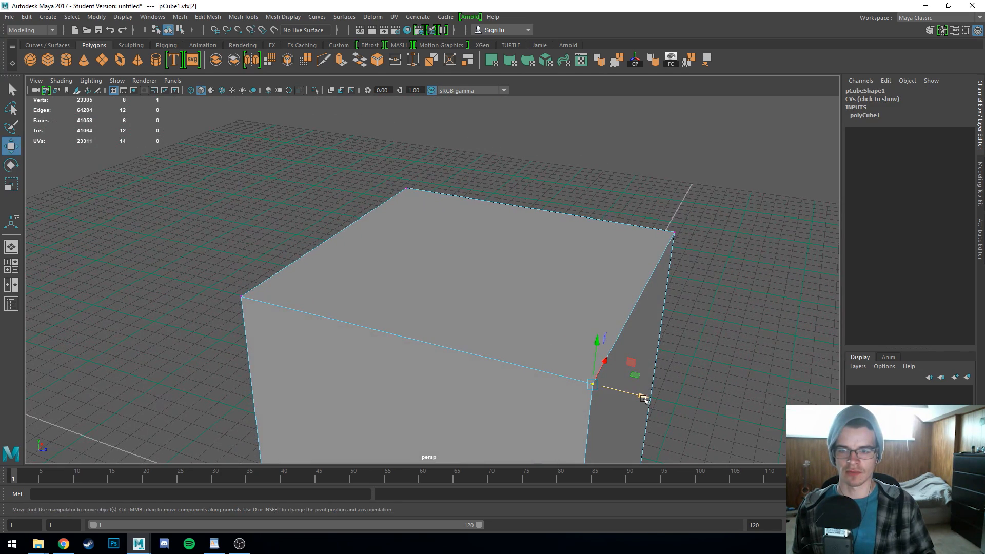
Step: Try moving the selected corner vertex along the Z axis, view the deformed cube, and undo the change
left_click_drag(644, 399, 451, 363)
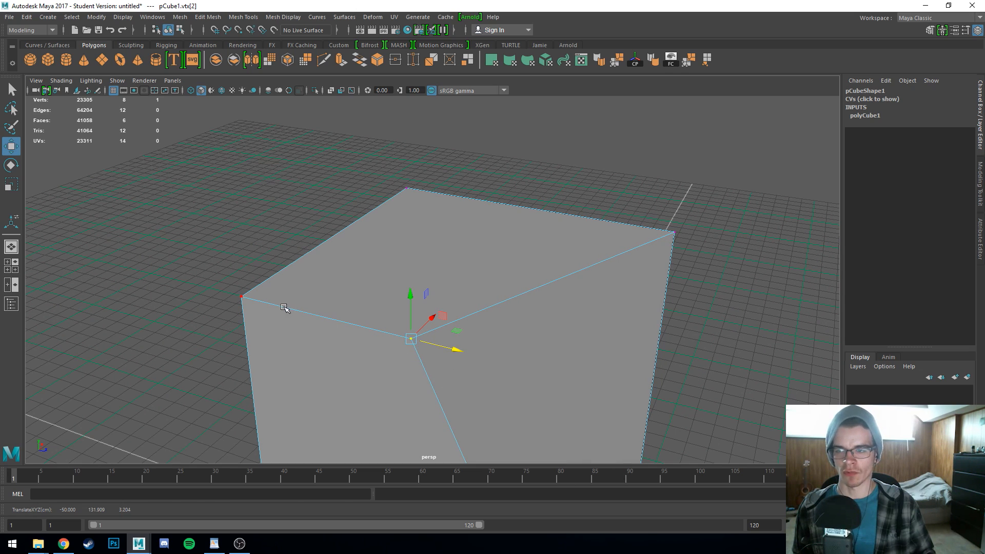
left_click_drag(457, 390, 413, 392, "alt")
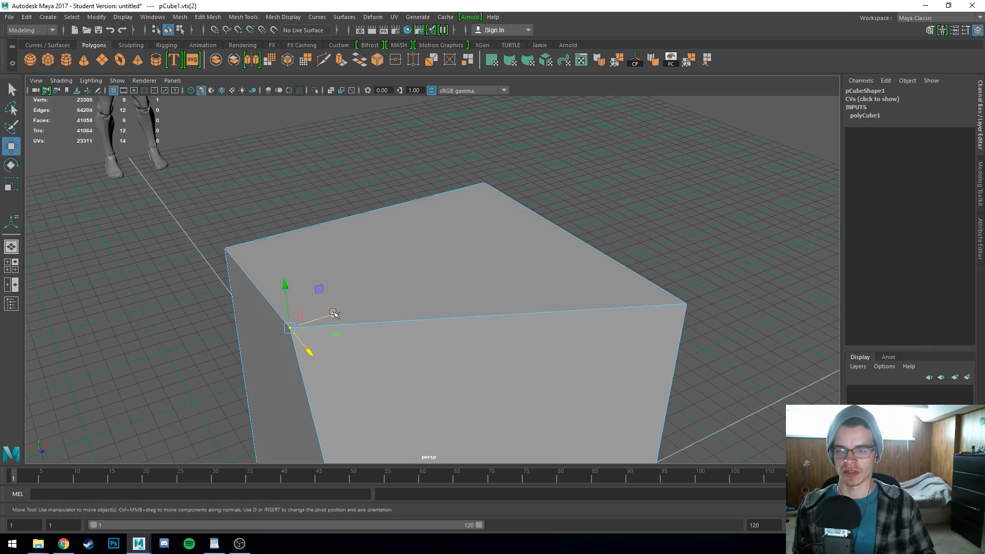
left_click_drag(334, 314, 506, 310, "alt")
key("ctrl+z")
key("ctrl+z")
Step: Try scaling the single selected corner vertex with the Scale tool
key("r")
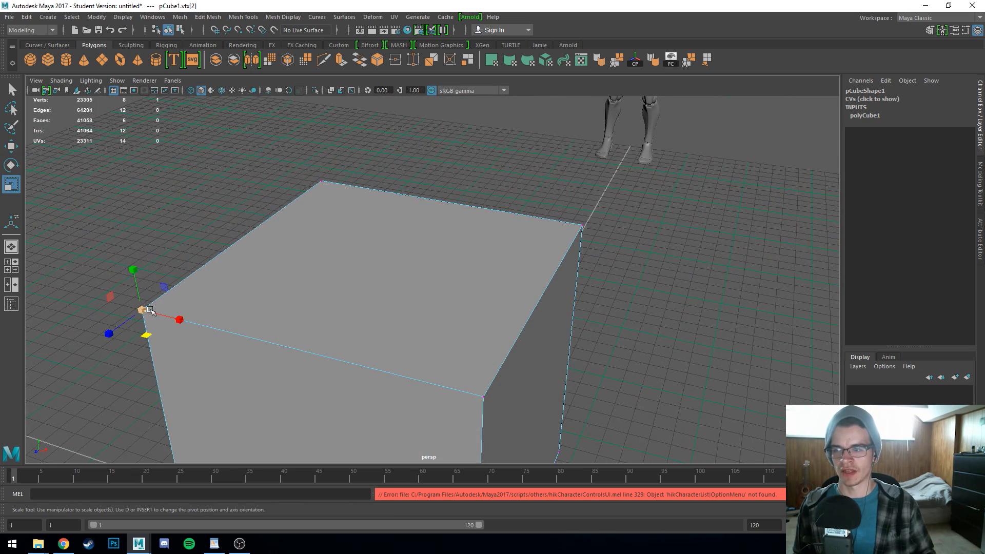
left_click_drag(151, 311, 148, 311)
left_click_drag(273, 306, 376, 302)
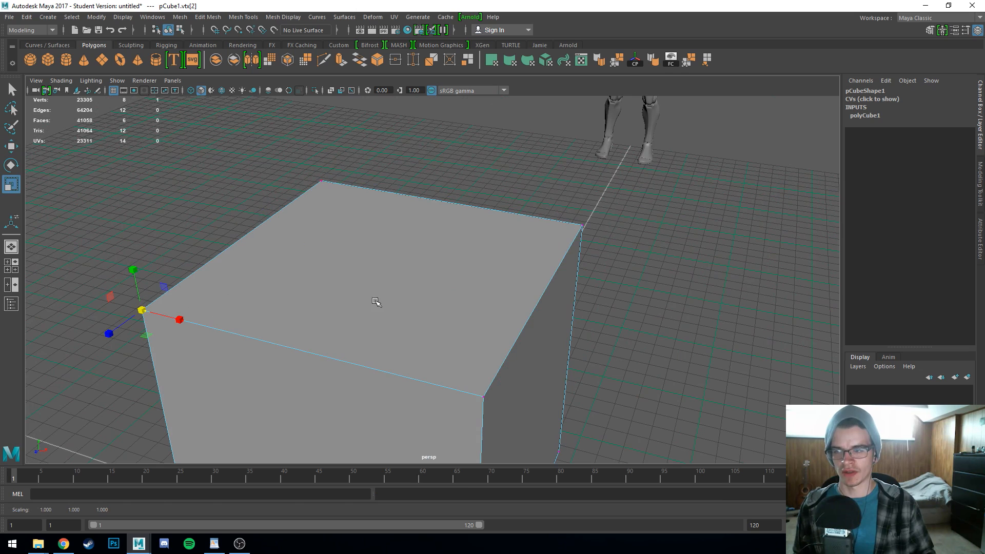
Step: Add the other three top corner vertices of the cube to the vertex selection
left_click(453, 363, "shift")
left_click(529, 254, "shift")
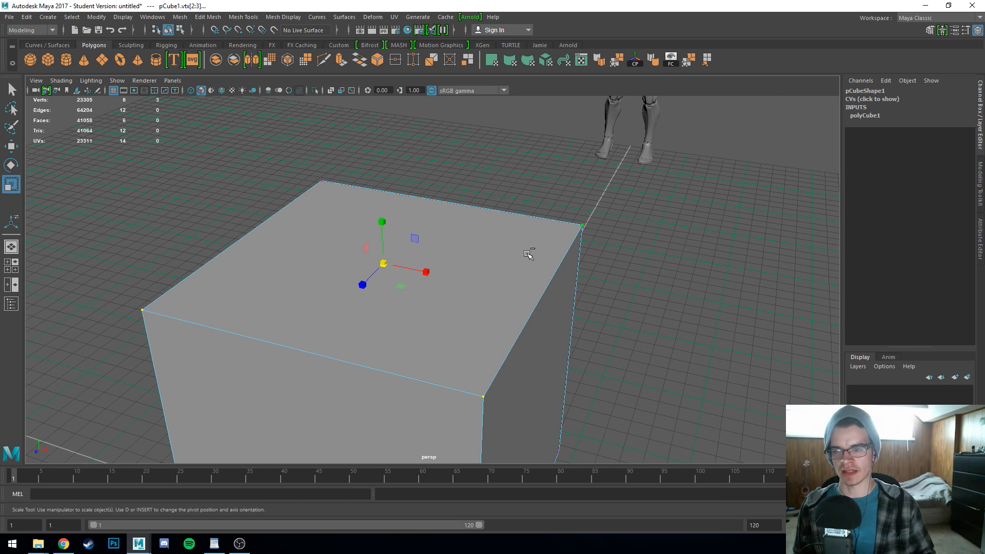
left_click_drag(229, 290, 277, 296, "alt")
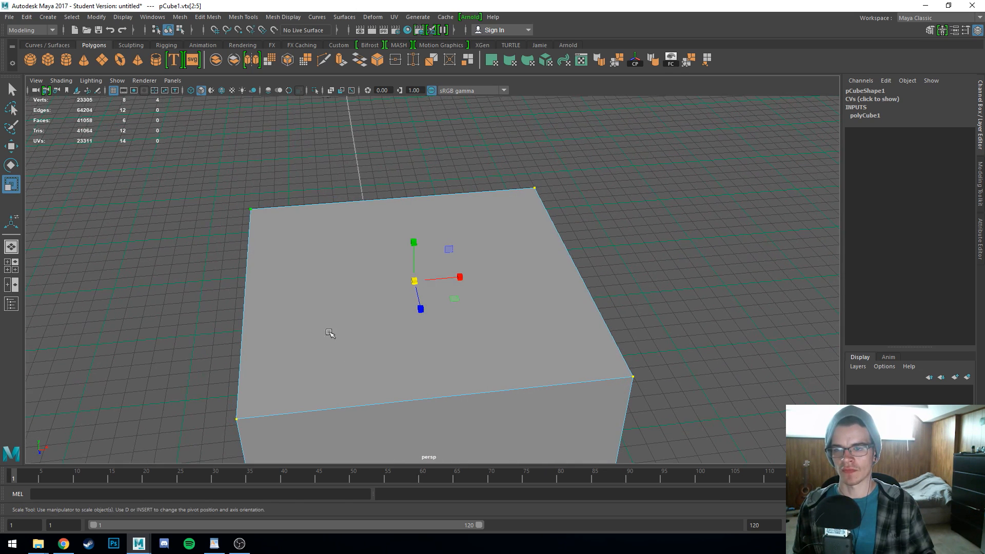
Step: Try scaling the four top vertices inward and moving them down along the Y axis, and undo both changes
left_click_drag(458, 309, 439, 302)
key("w")
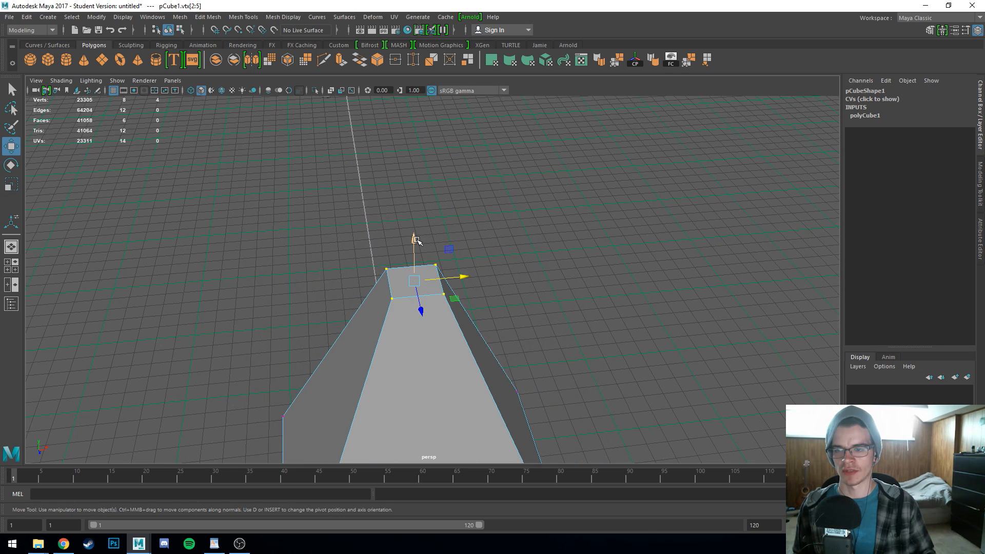
left_click_drag(416, 240, 427, 361)
left_click_drag(553, 414, 560, 367, "alt")
scroll(544, 379, "down", 4)
key("ctrl+z")
key("ctrl+z")
scroll(588, 263, "down", 3)
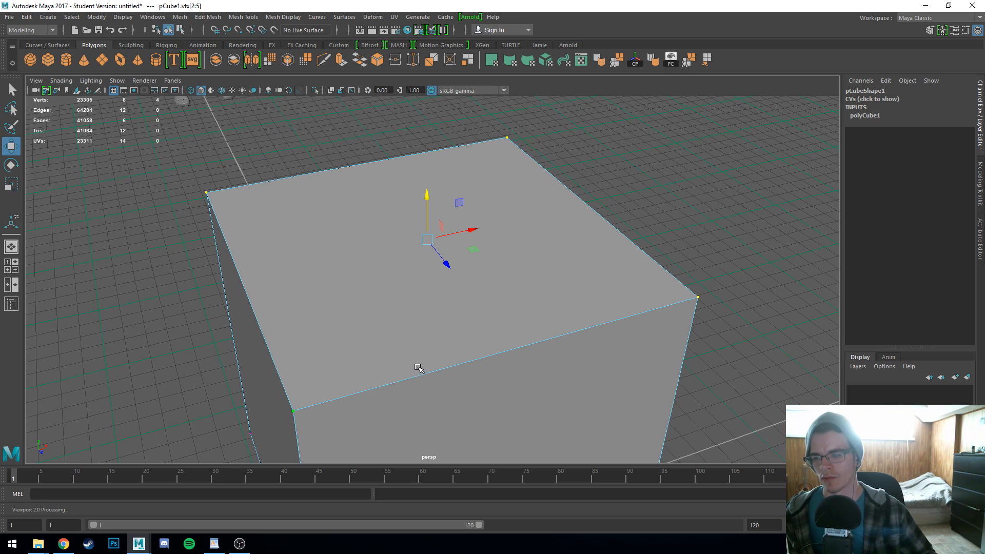
scroll(418, 356, "down", 2)
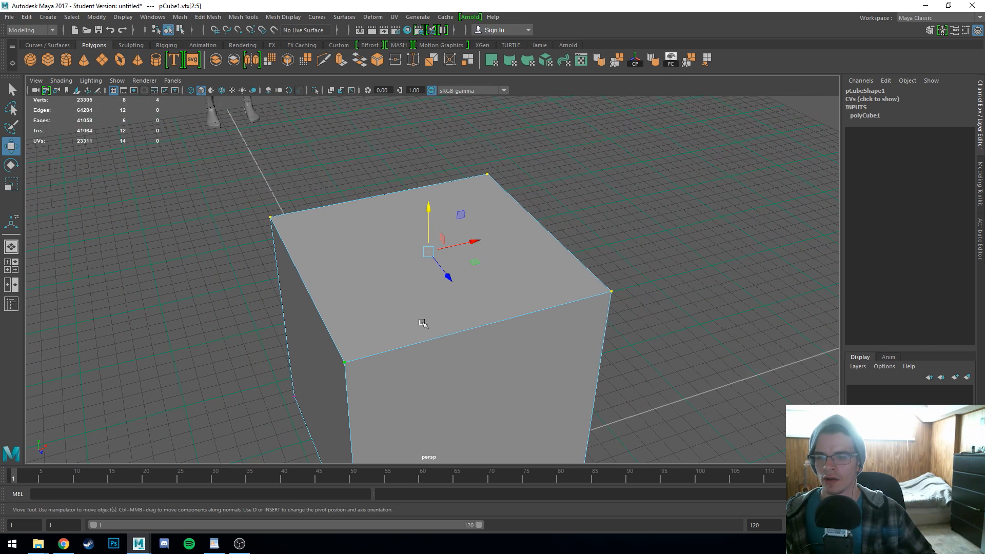
Step: Switch the cube to edge selection and select the near top edge
right_click_drag(422, 324, 425, 247)
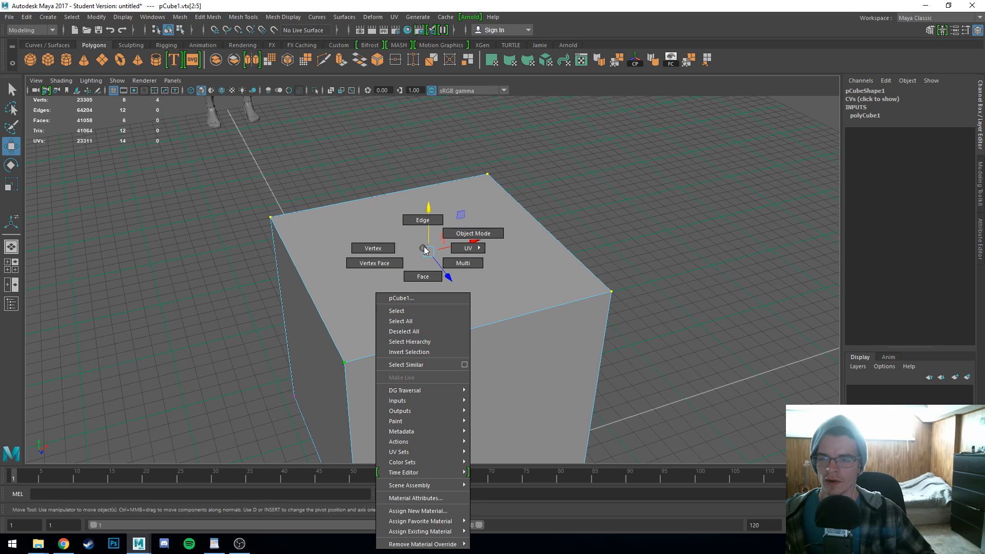
right_click_drag(424, 247, 472, 222)
left_click(454, 324)
left_click(454, 325)
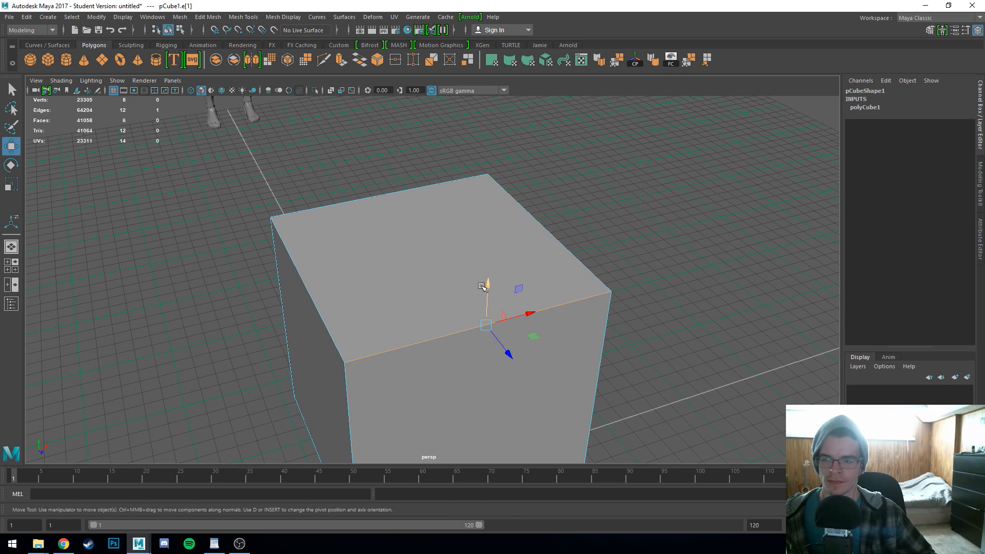
Step: Return to vertex selection, try moving the near top corner vertex freely toward the middle of the top face, and undo the move
right_click_drag(417, 245, 371, 250)
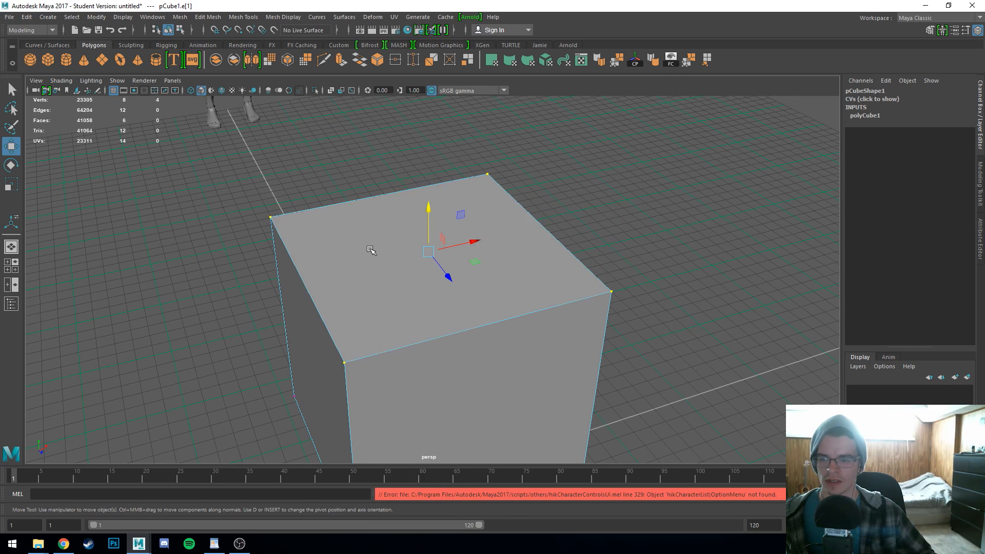
left_click(346, 362)
left_click_drag(346, 362, 420, 251)
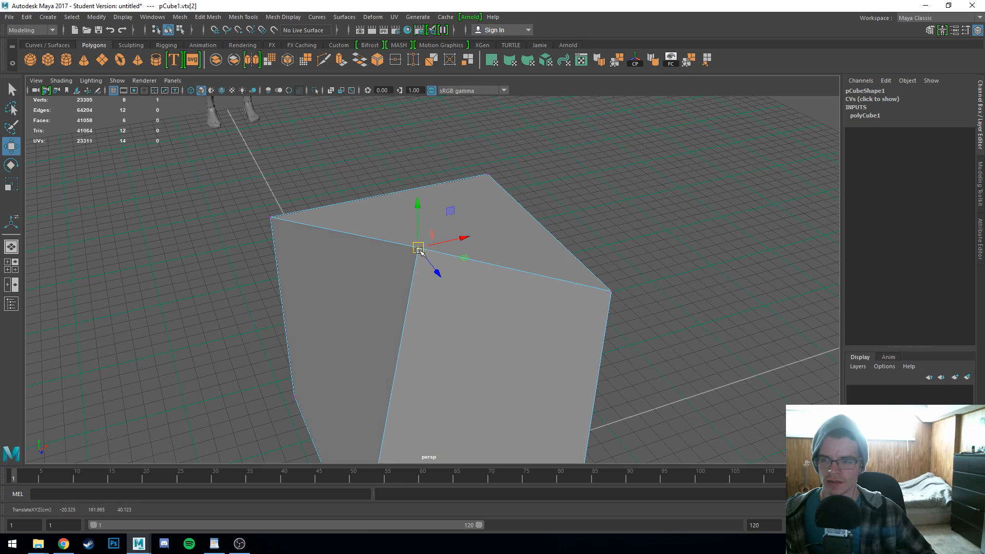
key("ctrl+z")
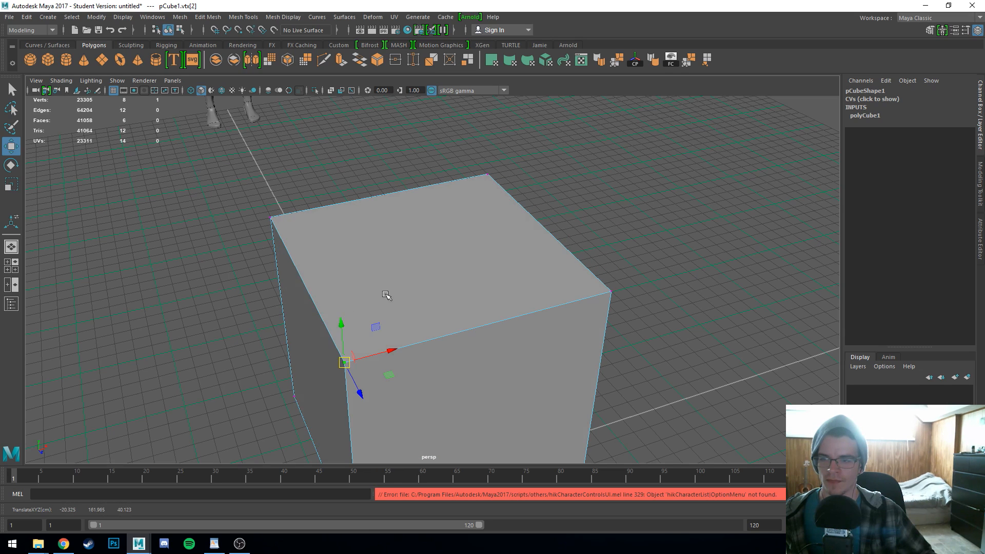
Step: Switch the cube to face selection and examine its faces from several angles
right_click(386, 296)
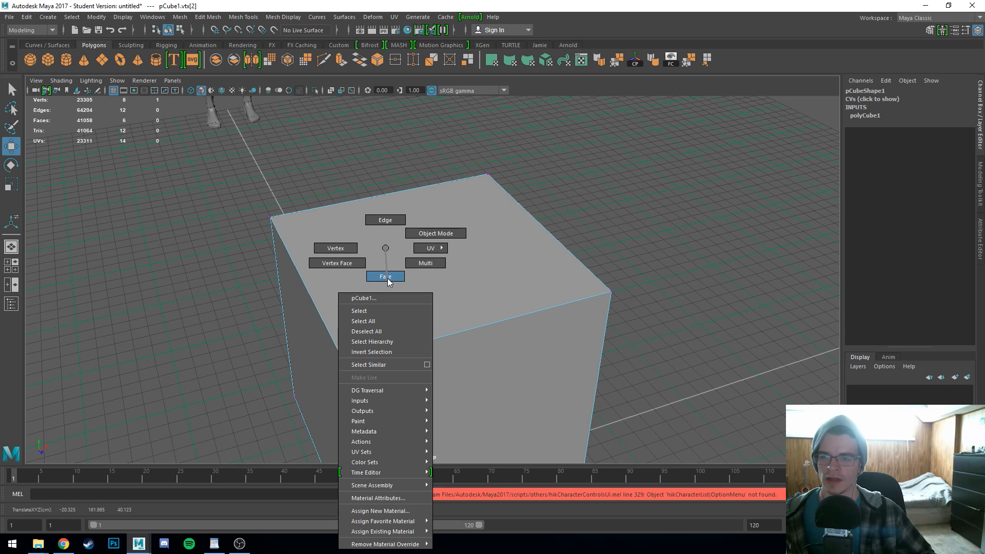
left_click(387, 278)
left_click(341, 337)
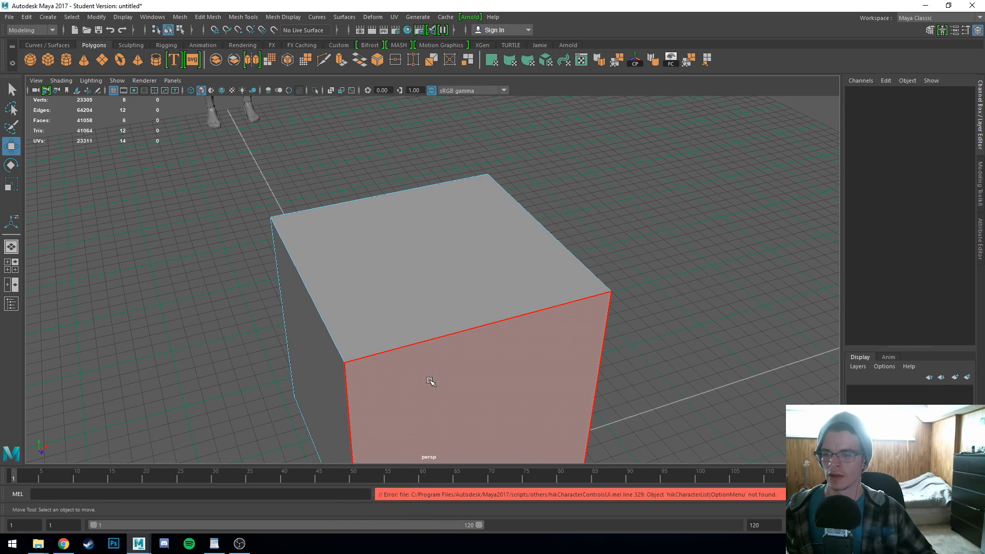
right_click_drag(430, 381, 422, 368, "alt")
middle_click_drag(423, 368, 402, 299, "alt")
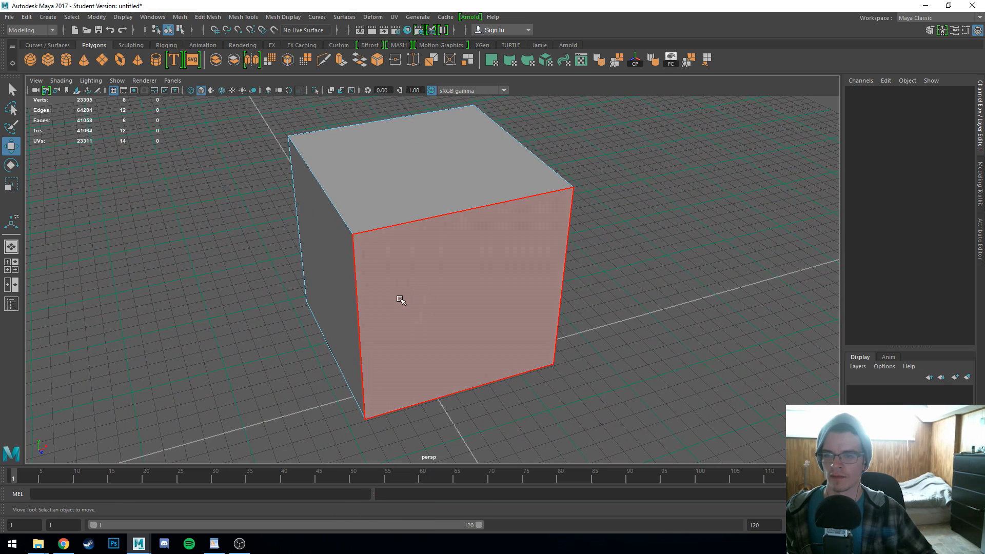
right_click_drag(400, 301, 424, 286, "alt")
mouse_move(371, 272)
left_mouse_down("alt")
mouse_move(497, 275)
mouse_move(372, 260)
left_mouse_up("alt")
left_click_drag(422, 176, 395, 325, "alt")
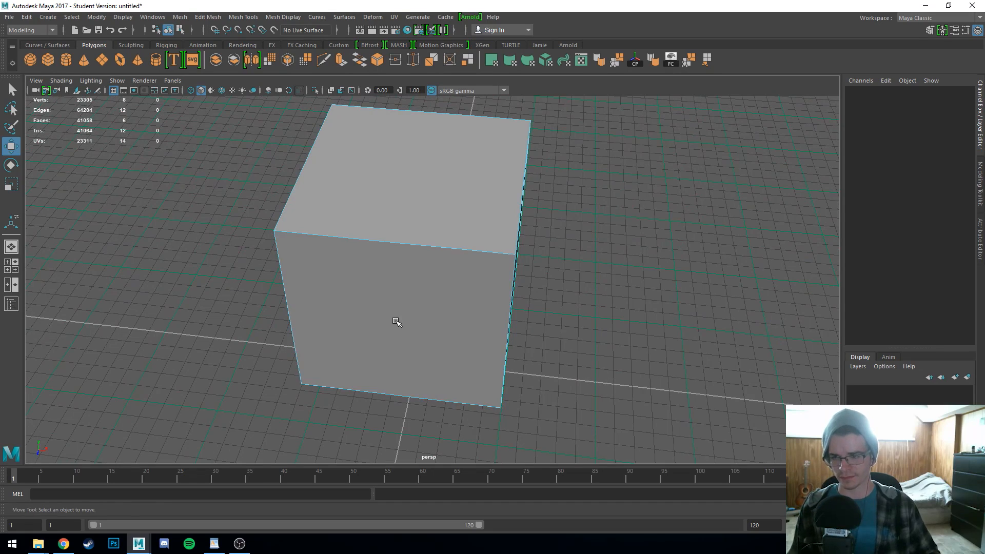
Step: Select the cube's front face, try moving it along the Z axis, and undo the move
left_click(379, 278)
left_click_drag(378, 277, 346, 327, "alt")
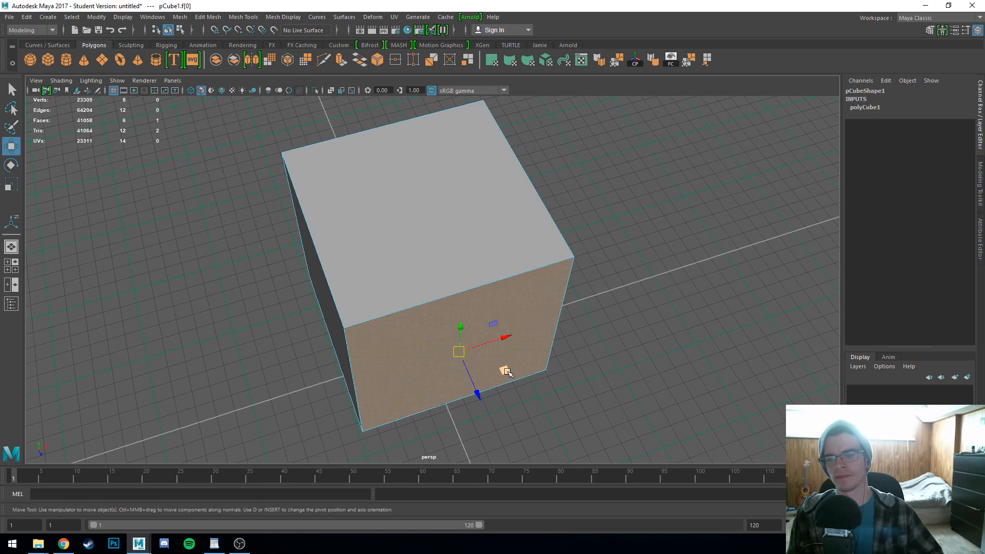
left_click_drag(478, 395, 455, 340)
key("ctrl+z")
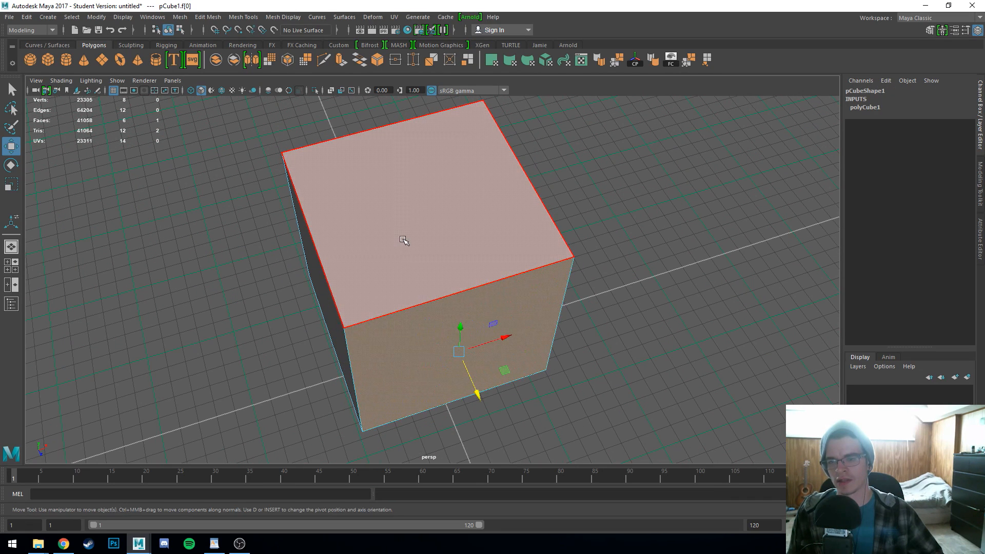
Step: Select the cube's top face, try scaling it in the horizontal plane, and undo the change
left_click(403, 240)
left_click_drag(412, 255, 429, 297, "alt")
key("r")
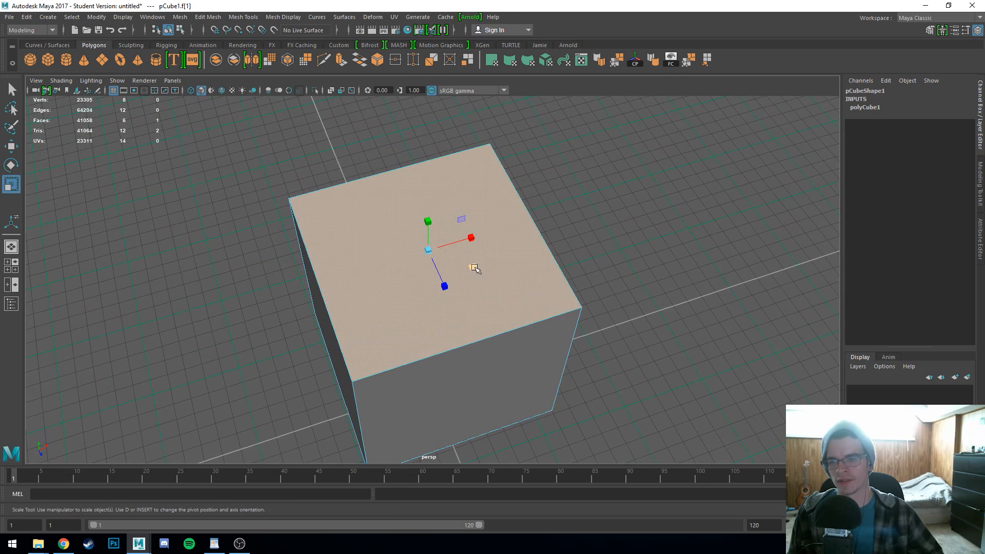
left_click_drag(475, 269, 340, 284)
key("w")
key("ctrl+z")
key("ctrl+z")
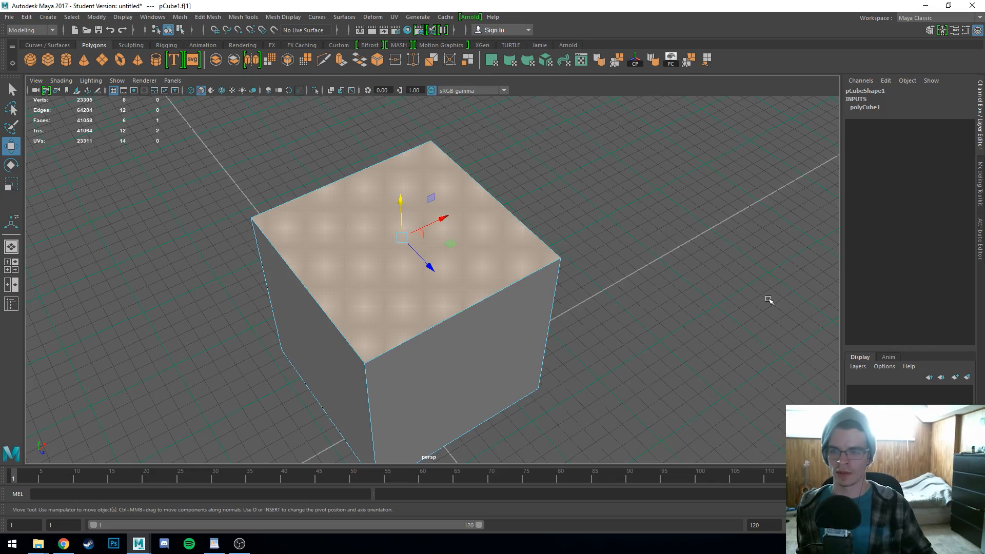
Step: Try deleting the cube's top face, examine the open box from inside and outside, and undo the deletion
key("Delete")
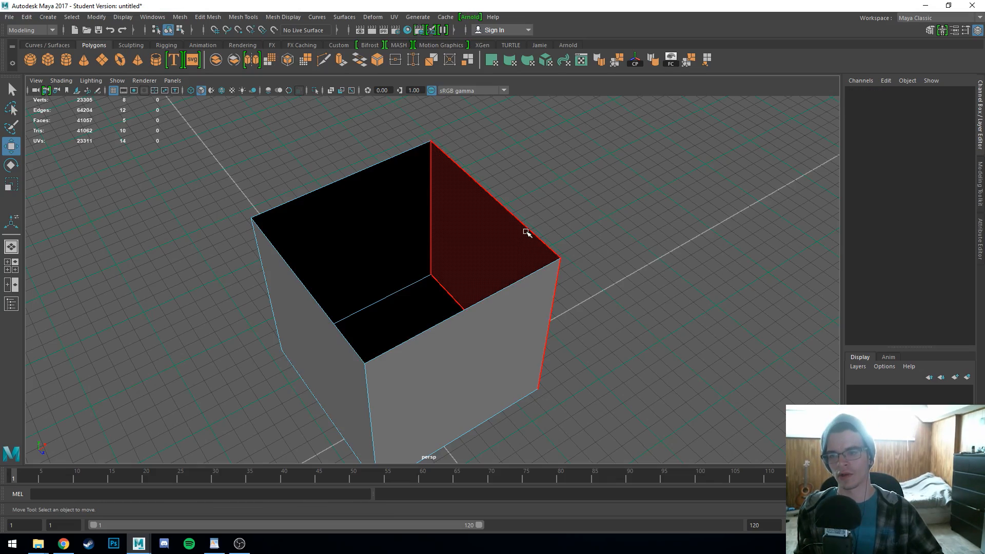
mouse_move(527, 232)
left_mouse_down("alt")
mouse_move(433, 257)
mouse_move(532, 255)
mouse_move(423, 235)
mouse_move(359, 237)
mouse_move(321, 261)
mouse_move(436, 253)
mouse_move(457, 340)
mouse_move(563, 321)
mouse_move(518, 219)
left_mouse_up("alt")
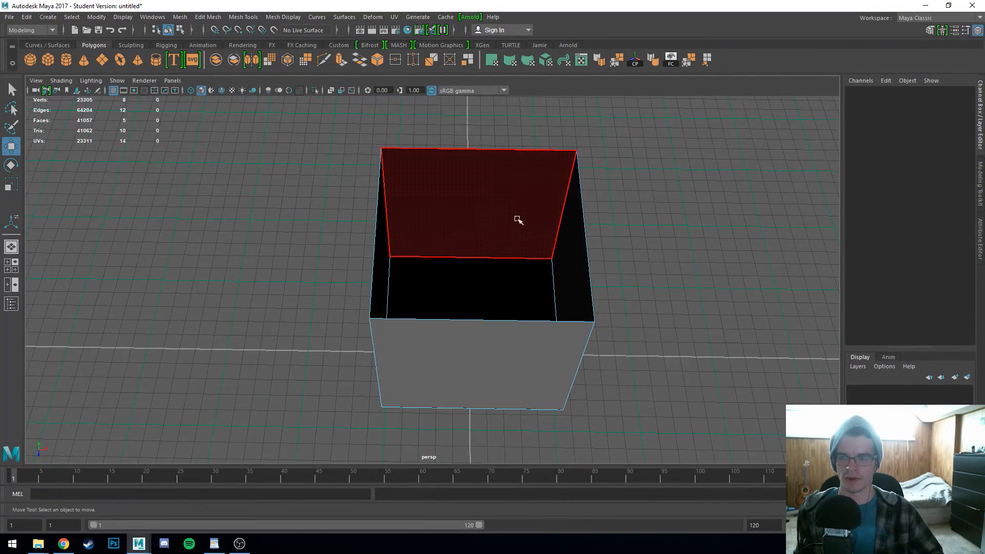
left_click_drag(414, 218, 331, 257, "alt")
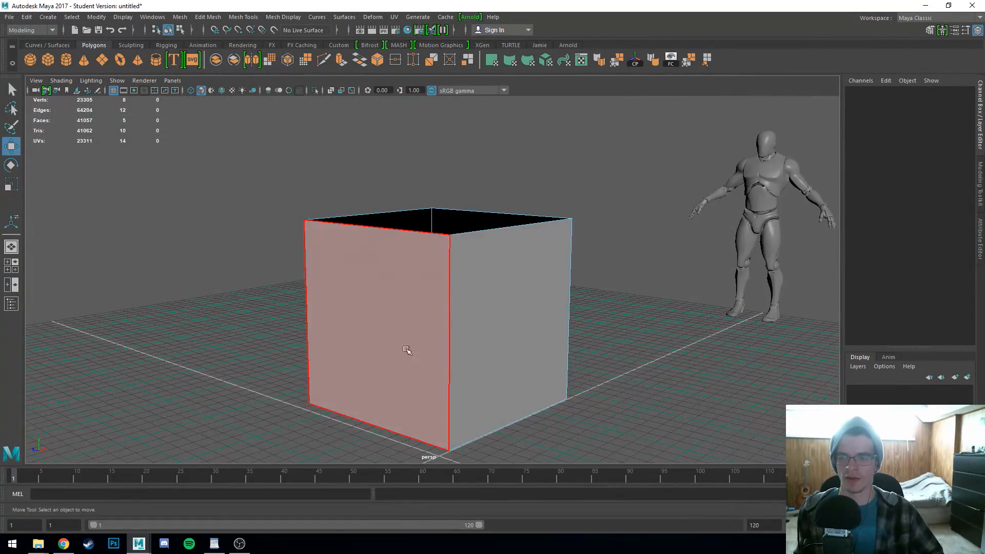
left_click_drag(446, 331, 362, 307, "alt")
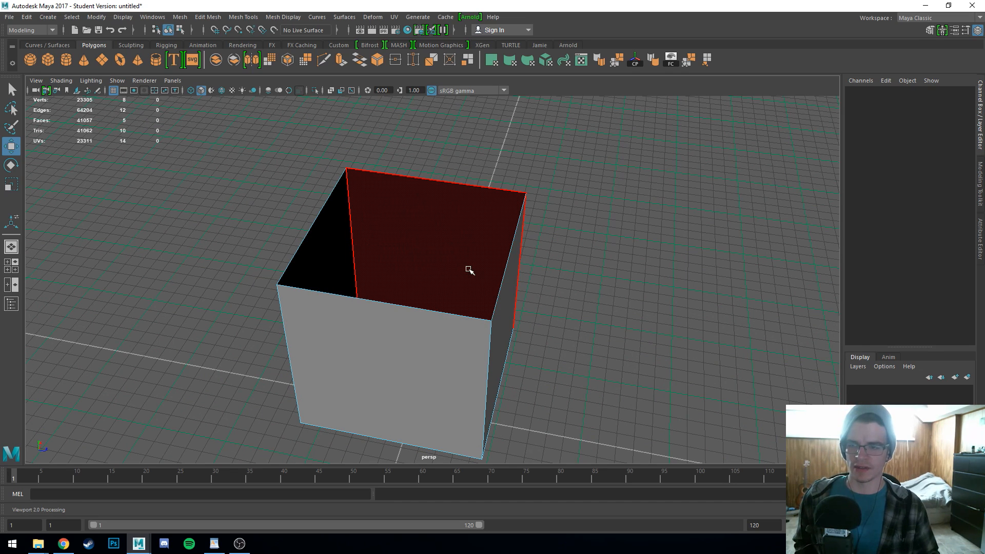
key("ctrl+z")
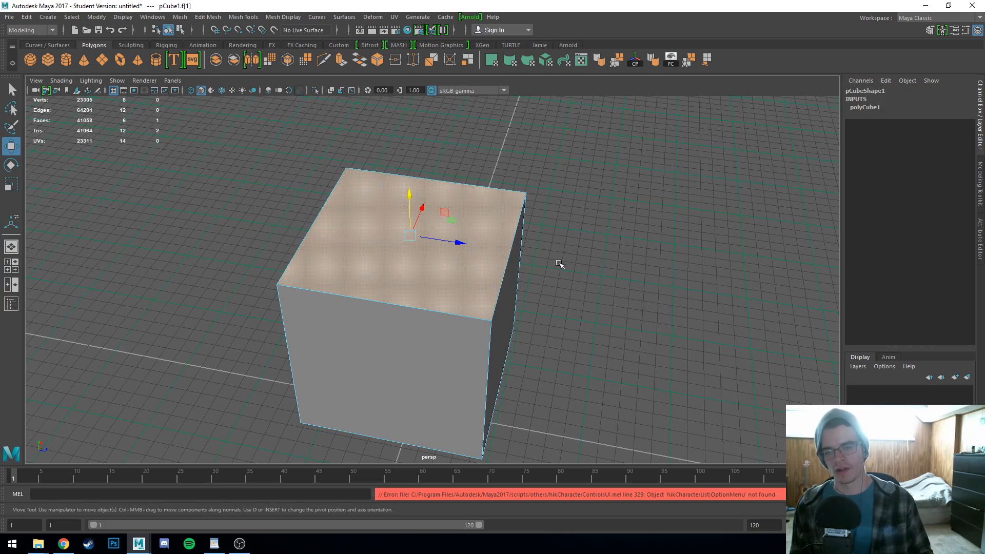
Step: Extrude the cube's top face upward with a Local Translate Z of 16.778
left_click(621, 272)
left_click_drag(621, 273, 553, 268, "alt")
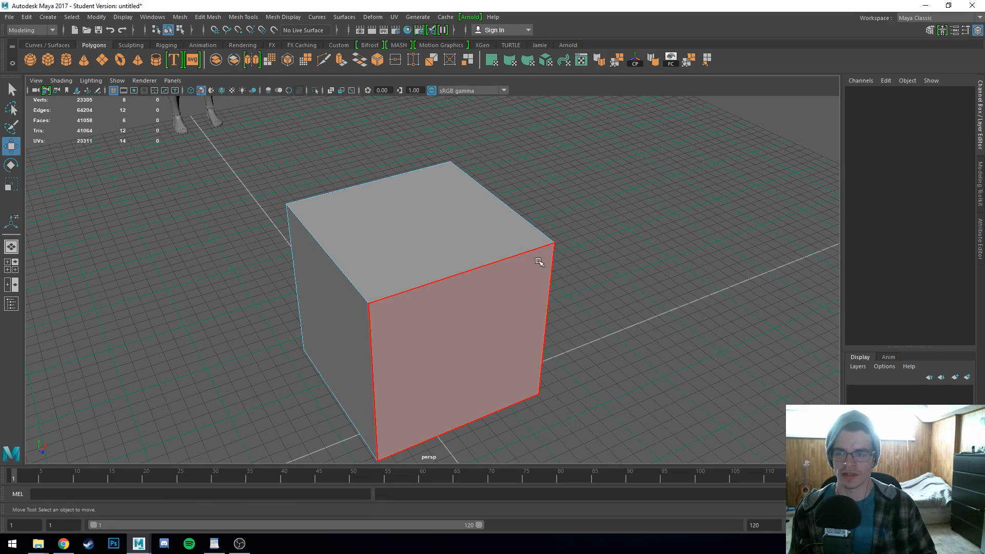
left_click_drag(622, 285, 591, 291, "alt")
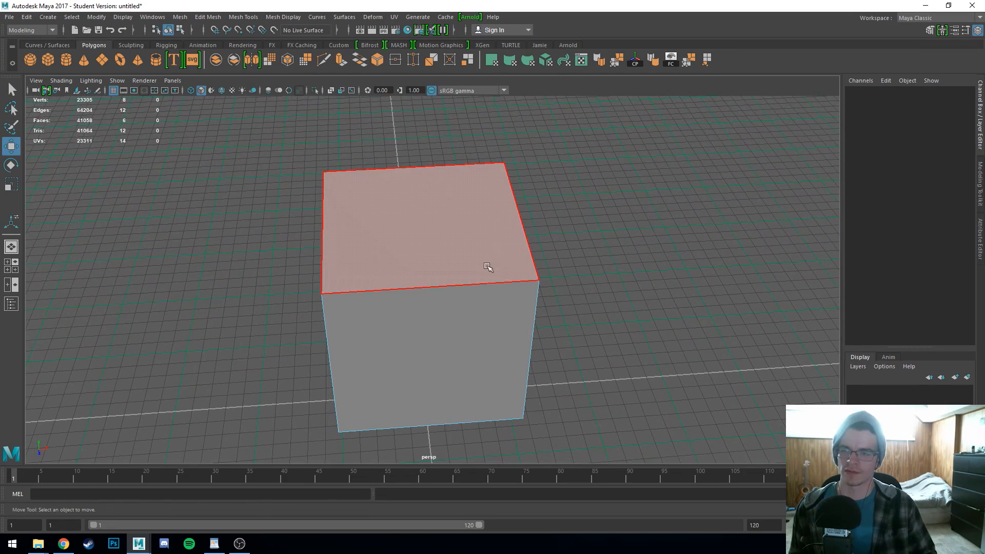
left_click(426, 230)
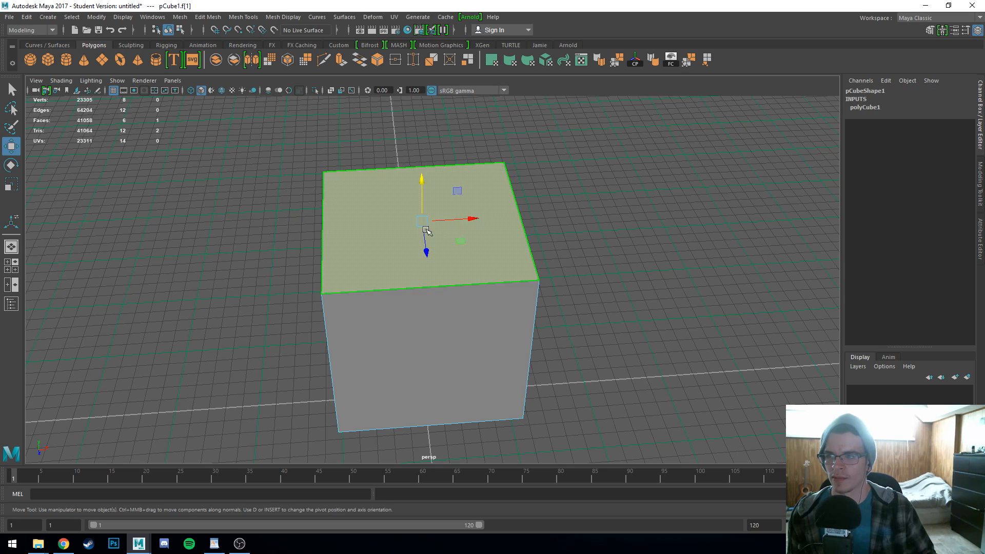
left_click(208, 17)
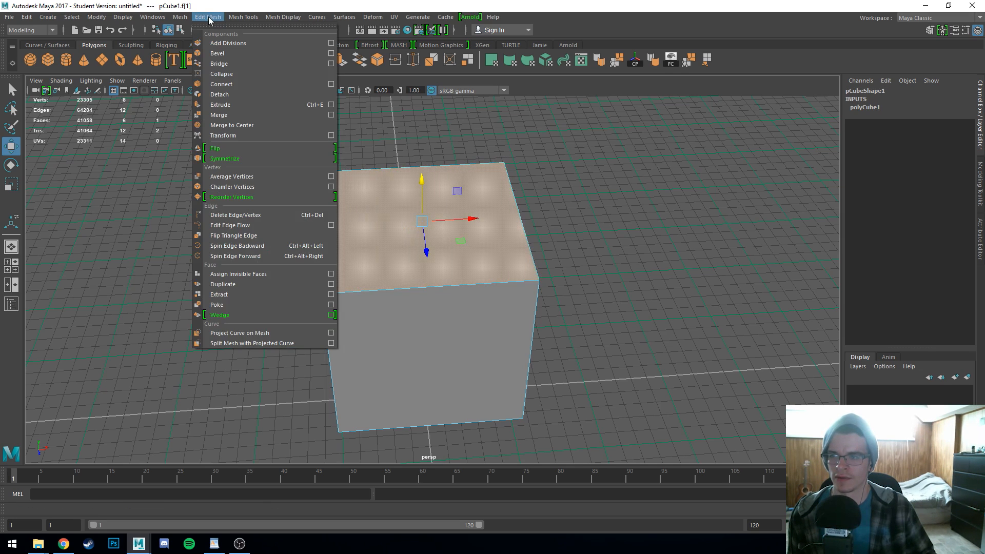
left_click(227, 105)
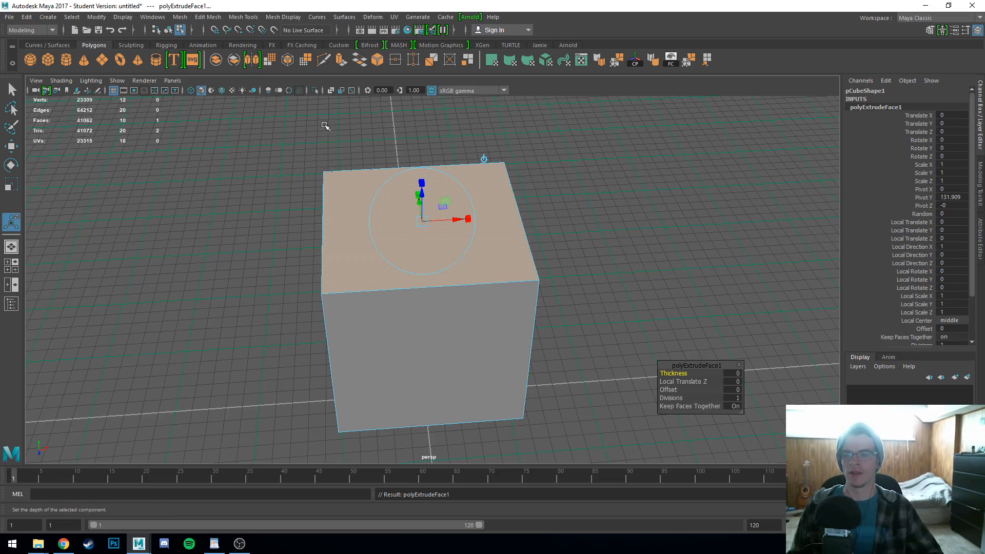
left_click_drag(312, 225, 288, 213, "alt")
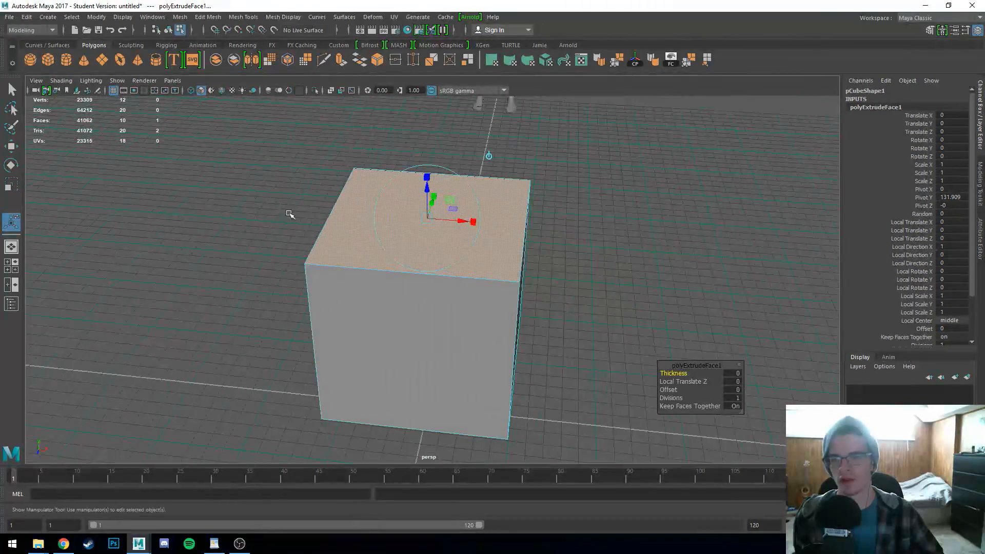
middle_click_drag(309, 199, 310, 243, "alt")
left_click_drag(310, 243, 326, 231, "alt")
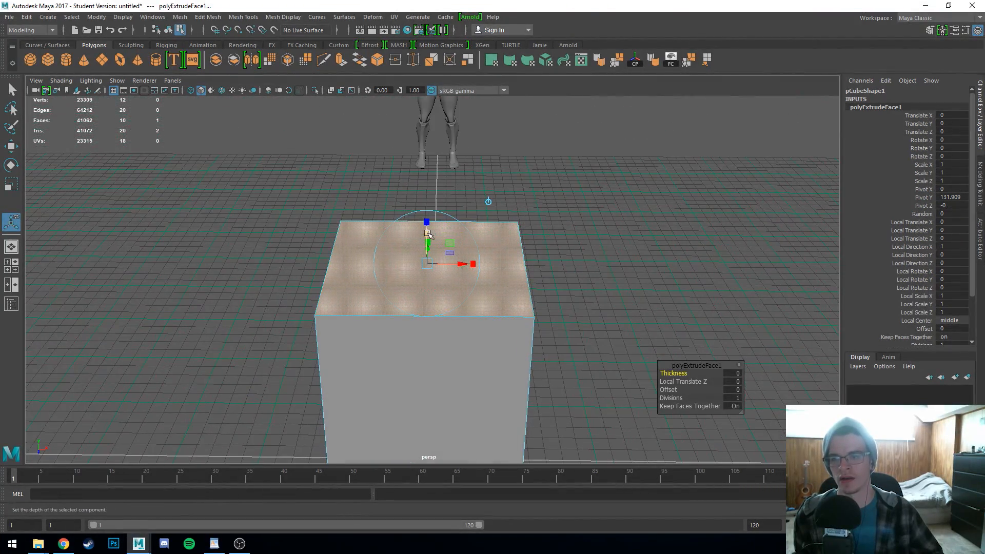
left_click_drag(428, 234, 501, 285)
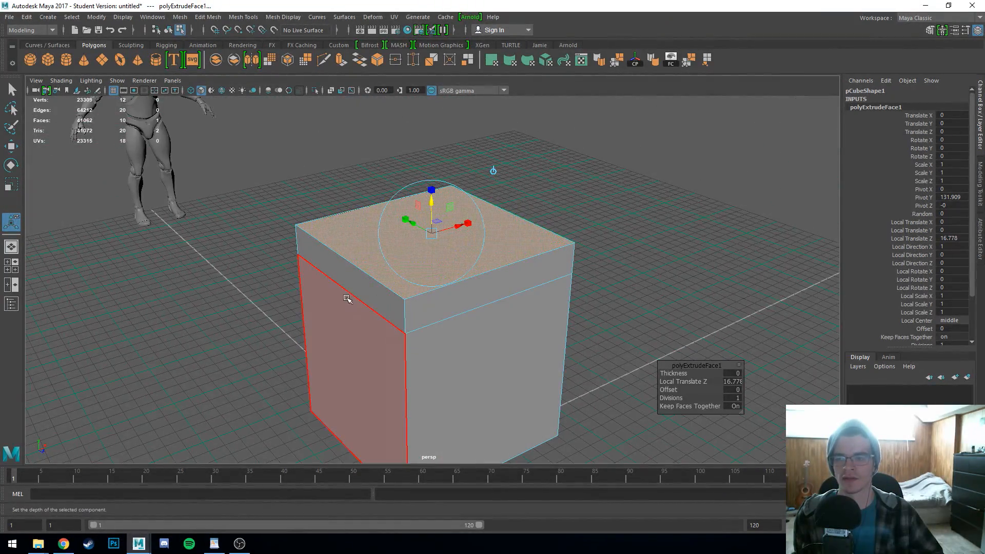
Step: Push the extruded face down into the cube to a Local Translate Z of -42.084 and scale it smaller in the horizontal plane
mouse_move(336, 276)
left_mouse_down("alt")
mouse_move(427, 278)
mouse_move(387, 253)
mouse_move(480, 262)
left_mouse_up("alt")
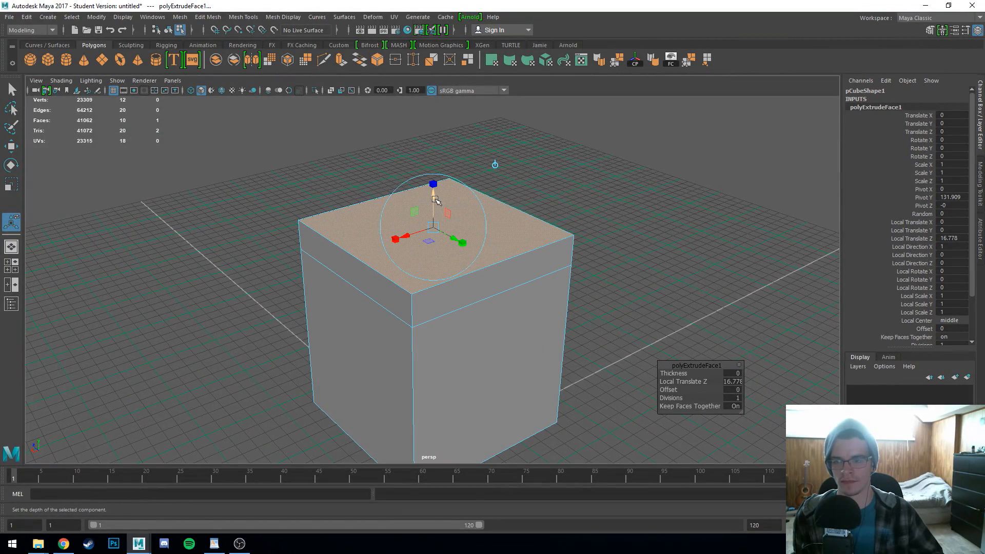
left_click_drag(435, 199, 445, 303)
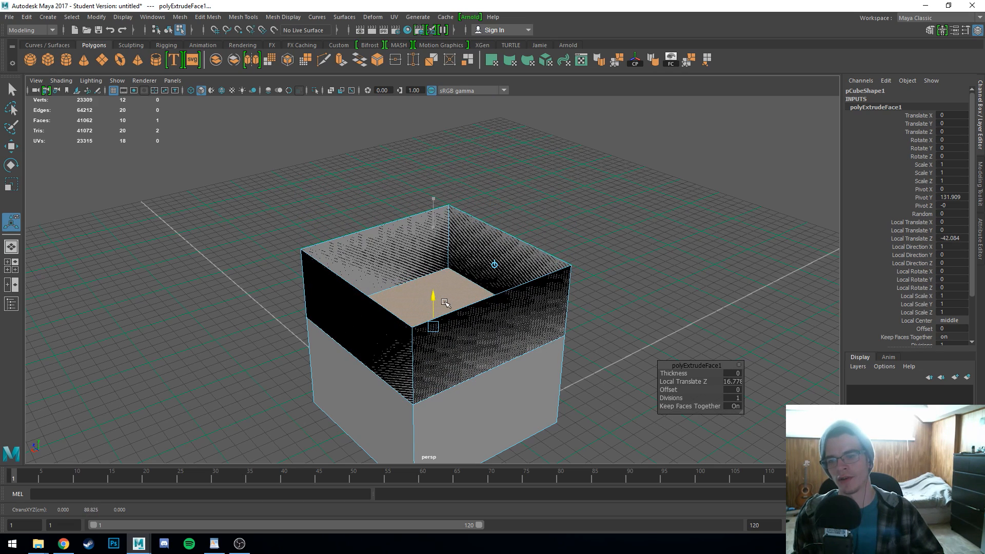
left_click_drag(509, 214, 508, 232, "alt")
key("r")
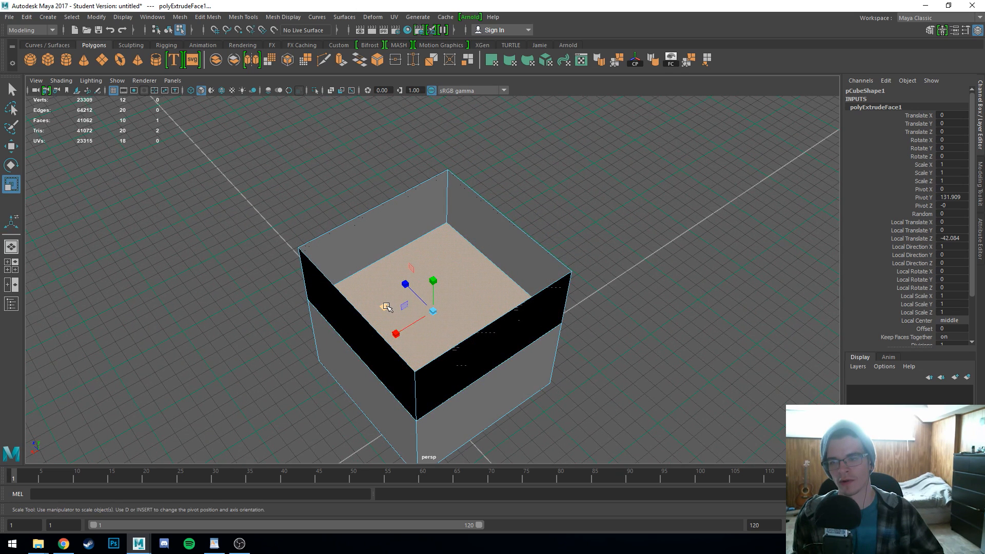
left_click_drag(387, 307, 403, 312)
left_click_drag(473, 321, 409, 314, "alt")
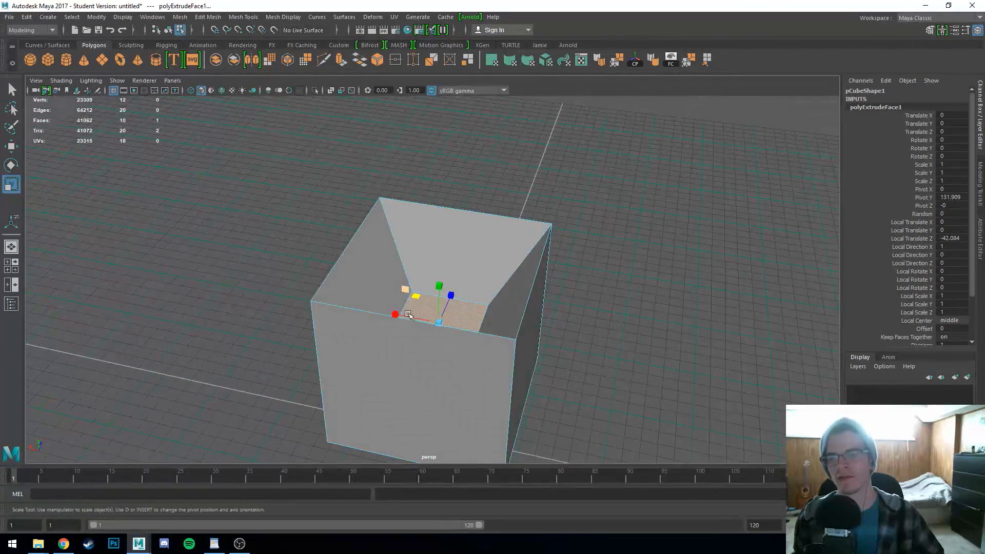
Step: Try moving the sunken inner face back upward, and undo the move and the whole extrusion
key("w")
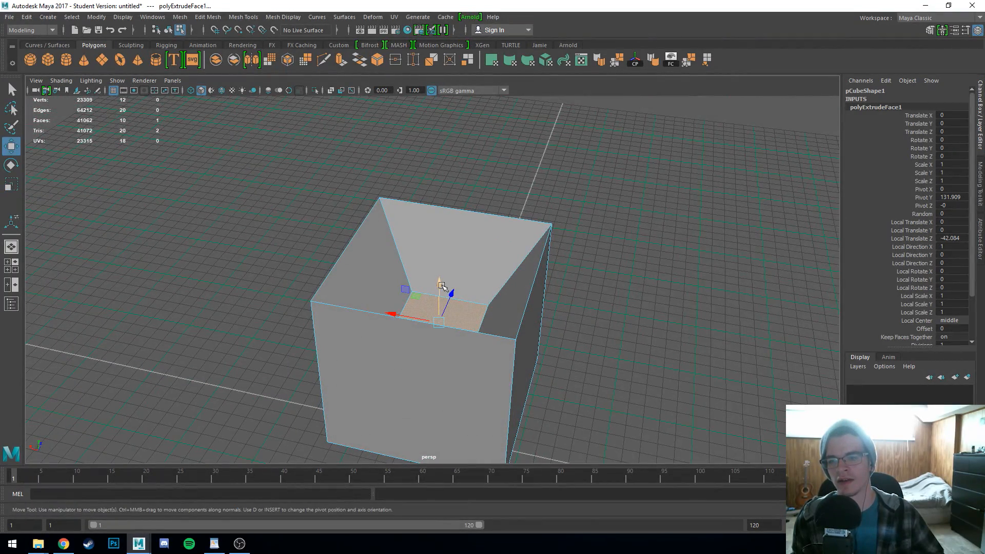
left_click_drag(497, 348, 440, 349, "alt")
left_click_drag(441, 286, 440, 236)
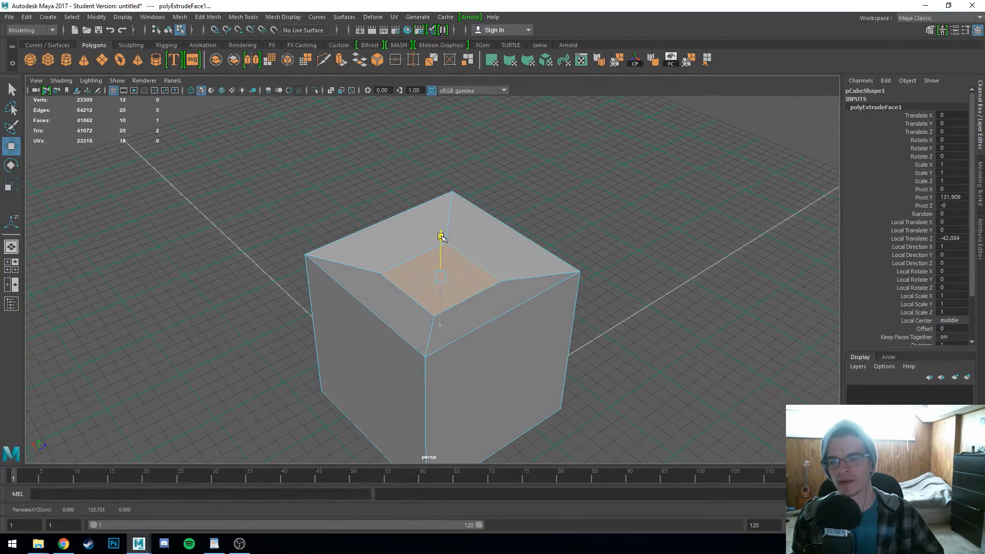
left_click_drag(499, 246, 446, 257, "alt")
key("ctrl+z")
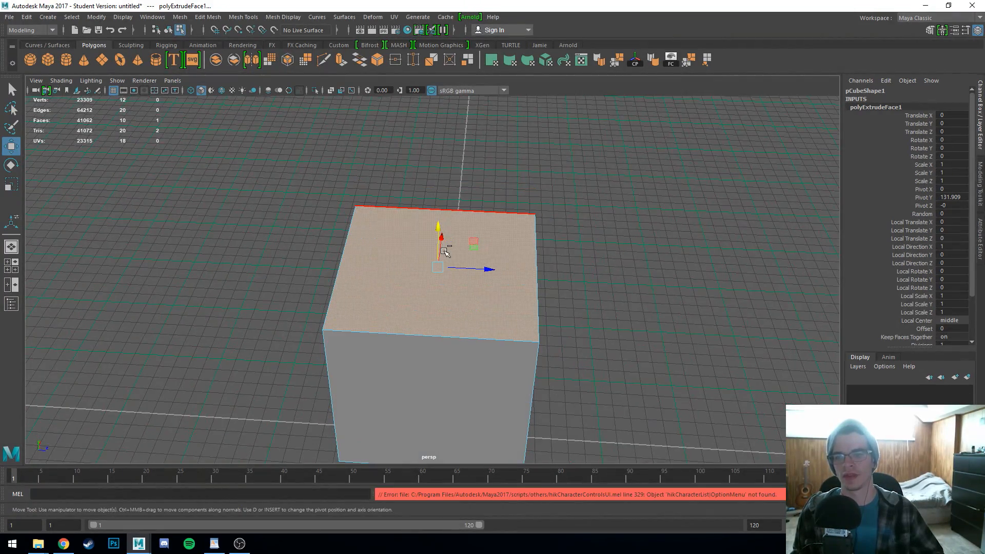
key("ctrl+z")
left_click_drag(564, 268, 467, 276, "alt")
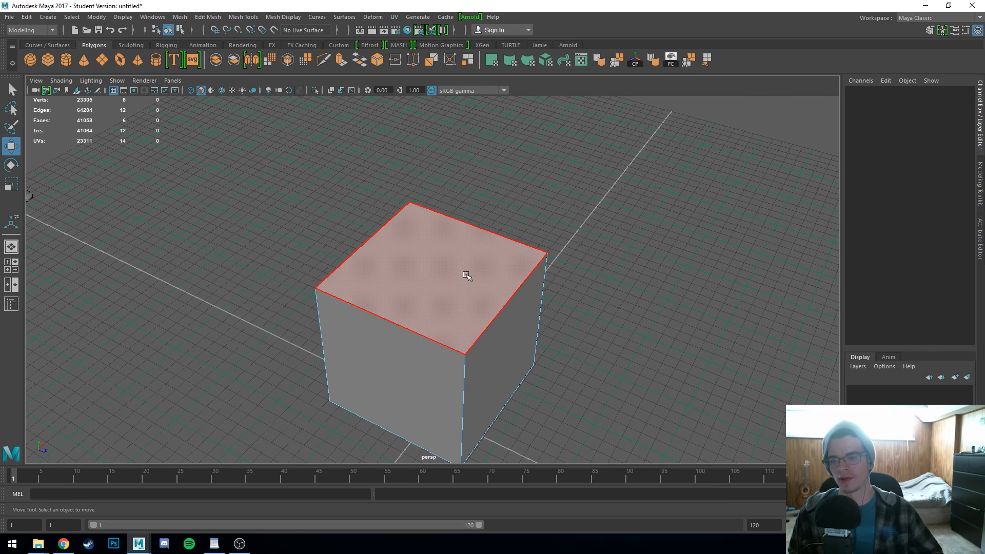
Step: Extrude the cube's top face again, try raising it, and undo the raise
left_click(466, 275)
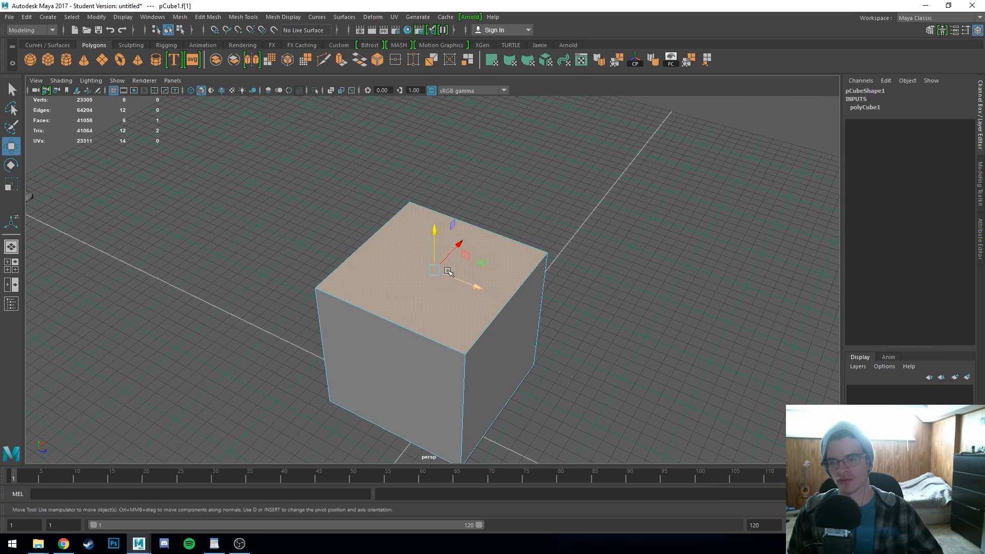
key("ctrl+e")
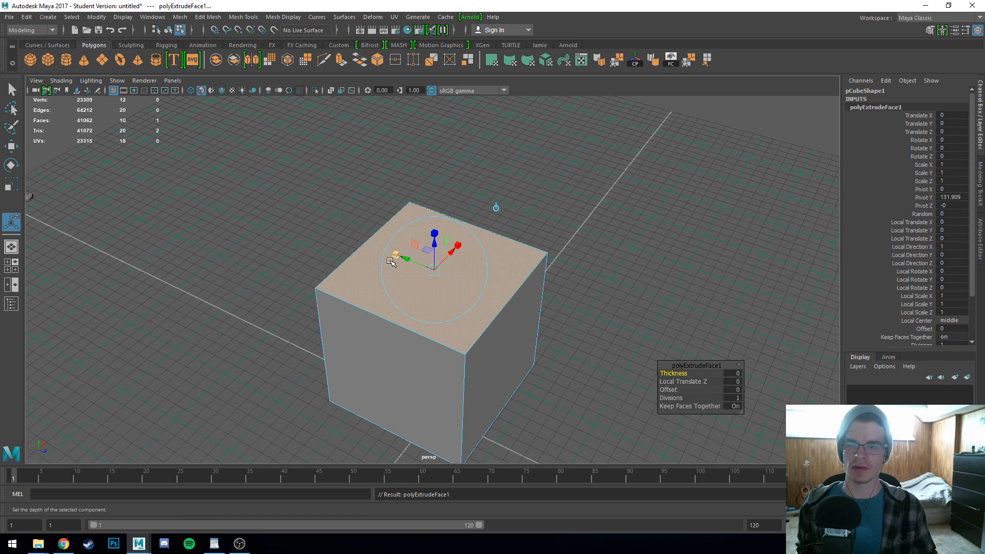
scroll(382, 262, "up", 2)
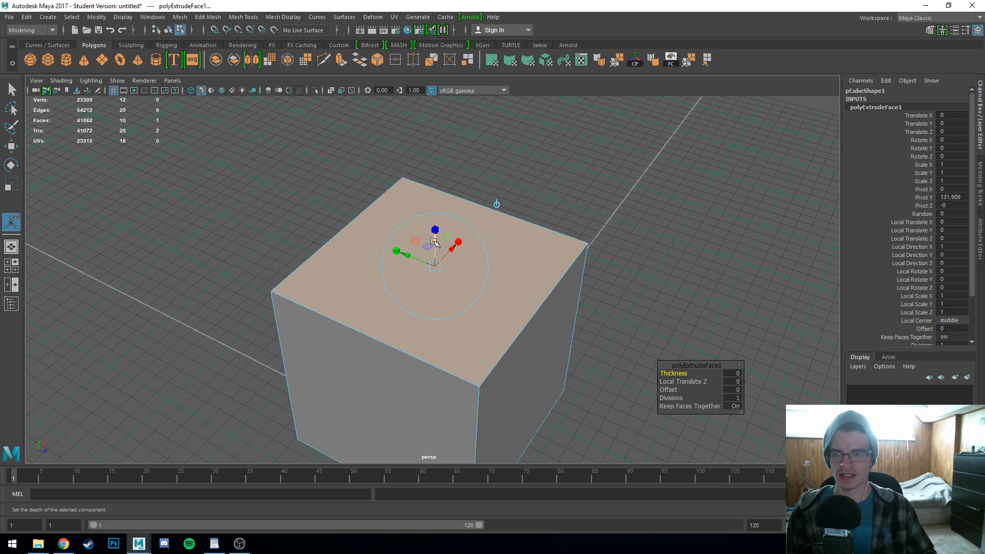
left_click_drag(436, 242, 430, 172)
key("ctrl+z")
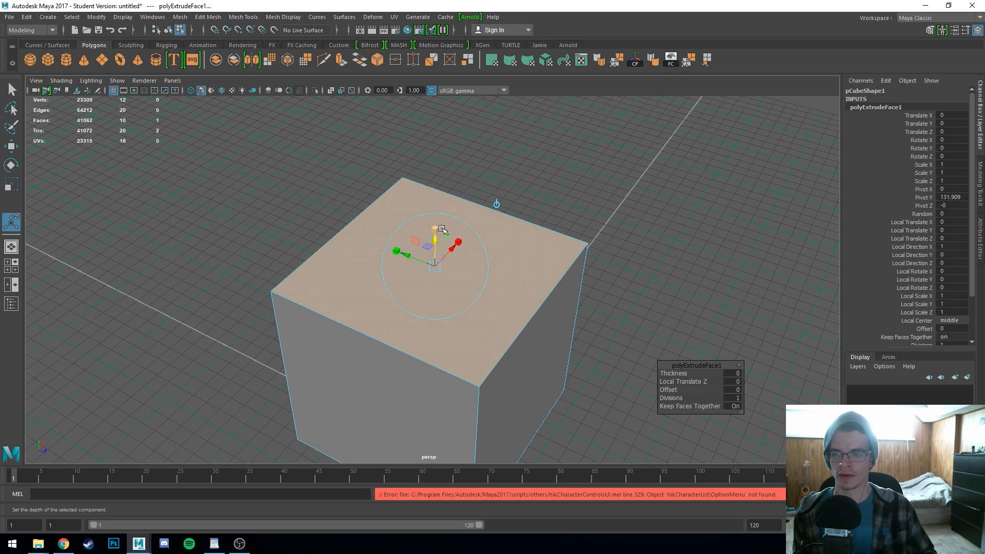
Step: Try scaling the extruded top face along its local Z axis to 3.308 and test its local X scaling
left_click_drag(440, 226, 464, 138)
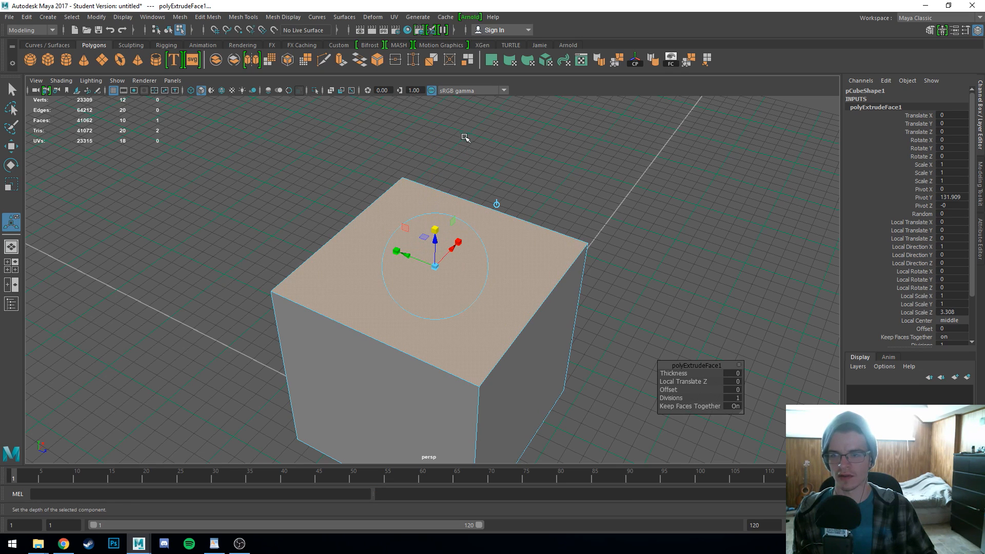
left_click(459, 241)
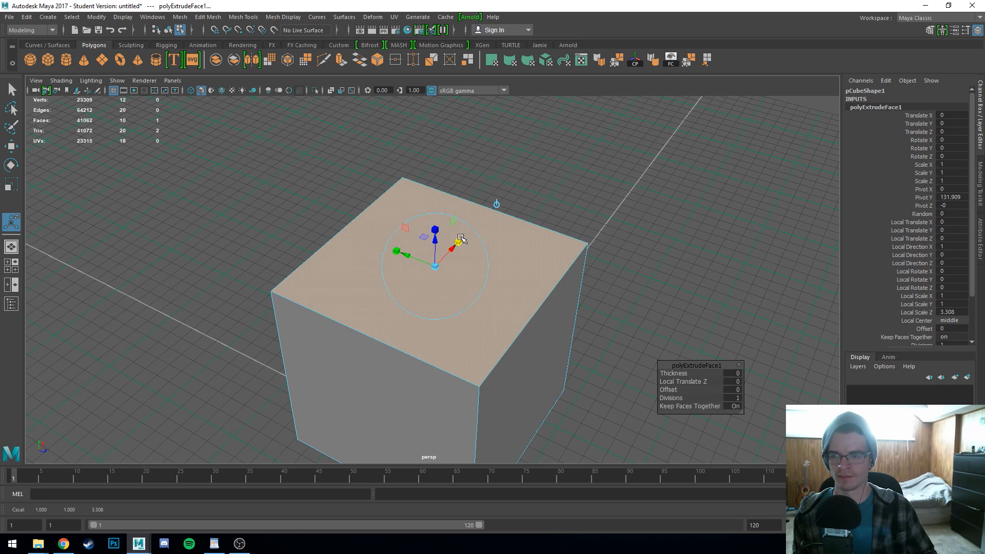
middle_click_drag(462, 270, 437, 288)
key("ctrl+z")
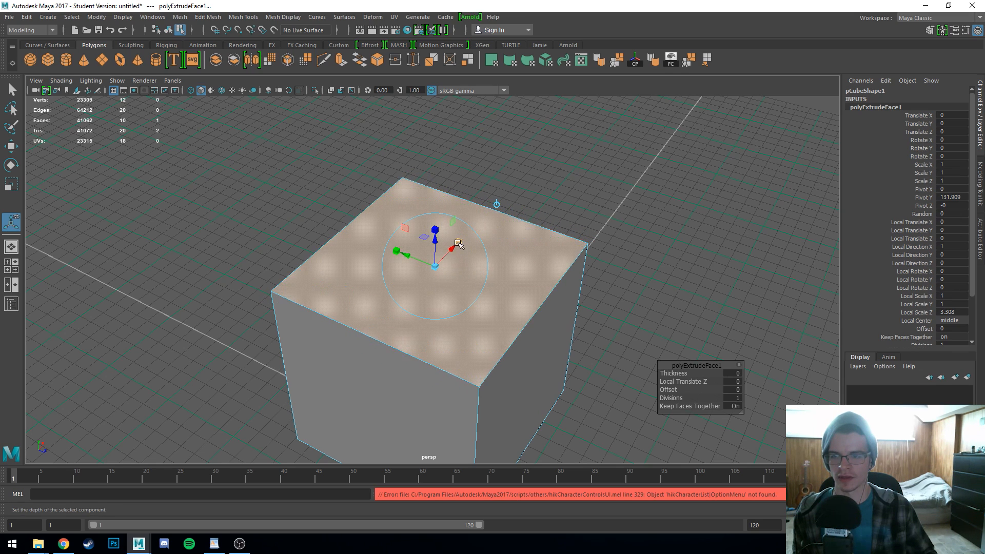
Step: Try insetting the extruded face with Local Scale X 0.4 and Local Scale Y 0.324, and undo the inset and the extrusion
left_click_drag(459, 243, 396, 251)
left_click_drag(408, 261, 420, 269)
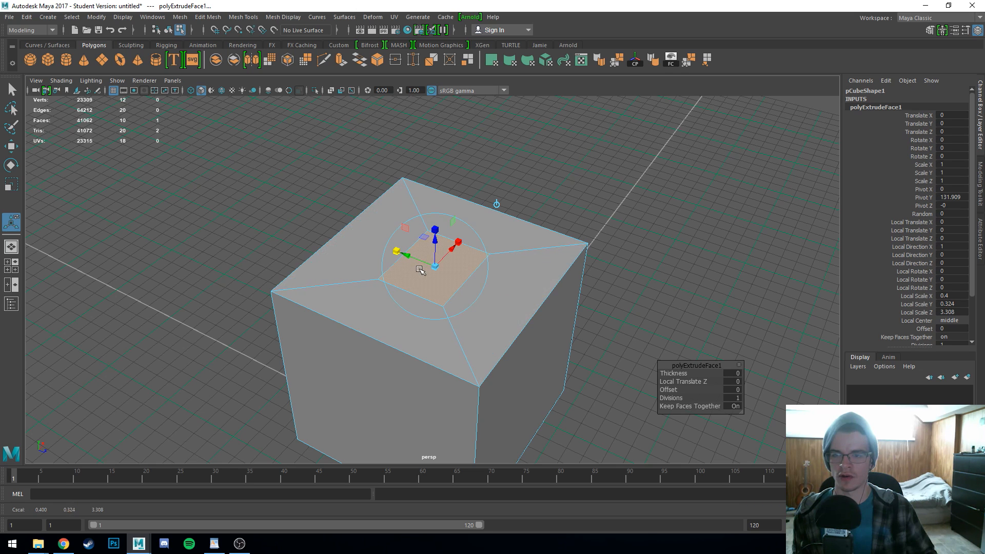
left_click_drag(480, 270, 484, 275, "alt")
right_click_drag(484, 275, 506, 321, "alt")
left_click_drag(506, 322, 363, 315, "alt")
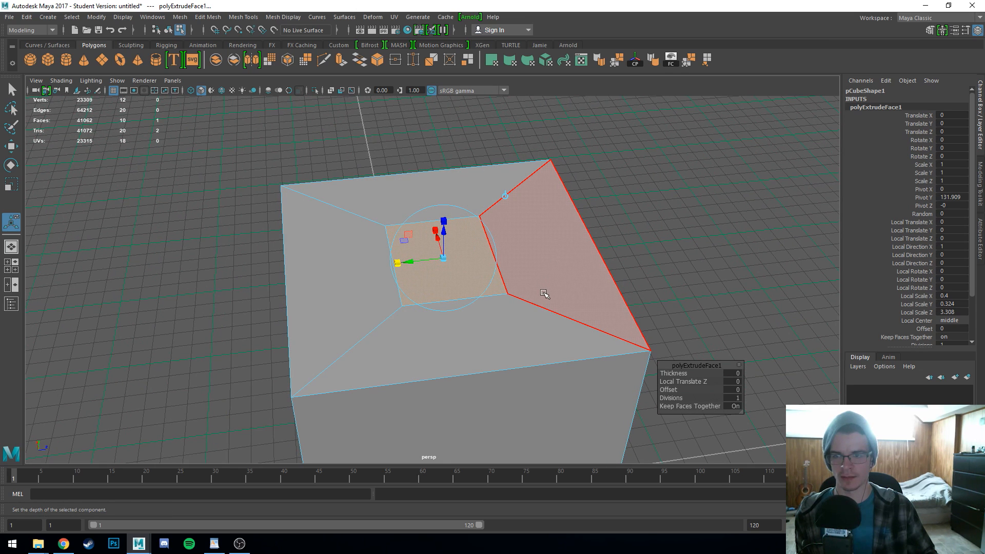
left_click_drag(541, 293, 516, 294, "alt")
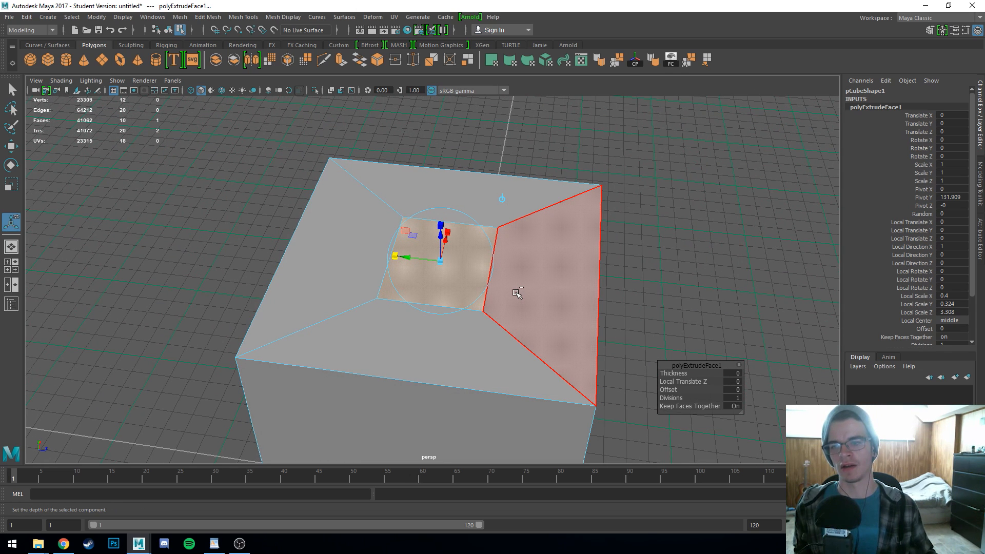
key("ctrl+z")
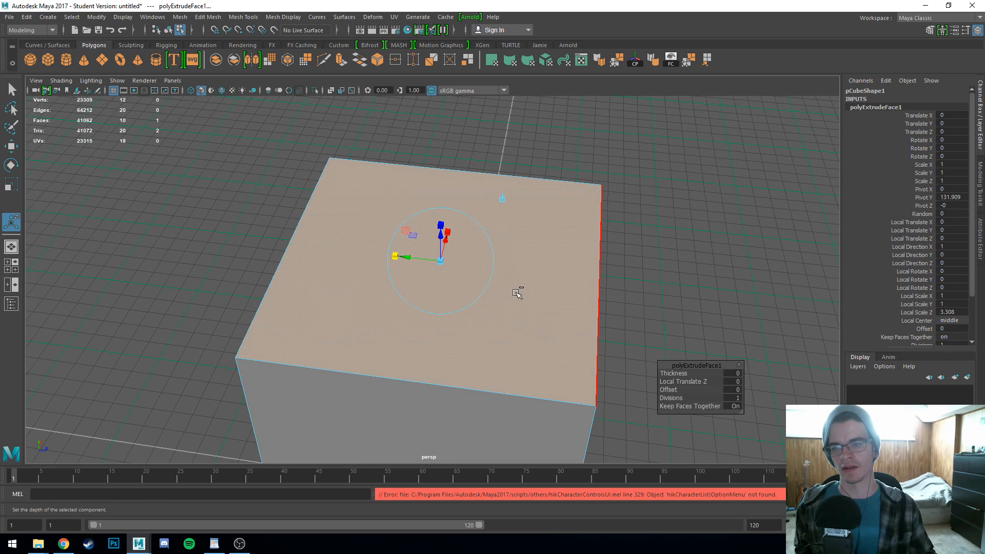
key("ctrl+z")
left_click_drag(515, 292, 411, 257, "alt")
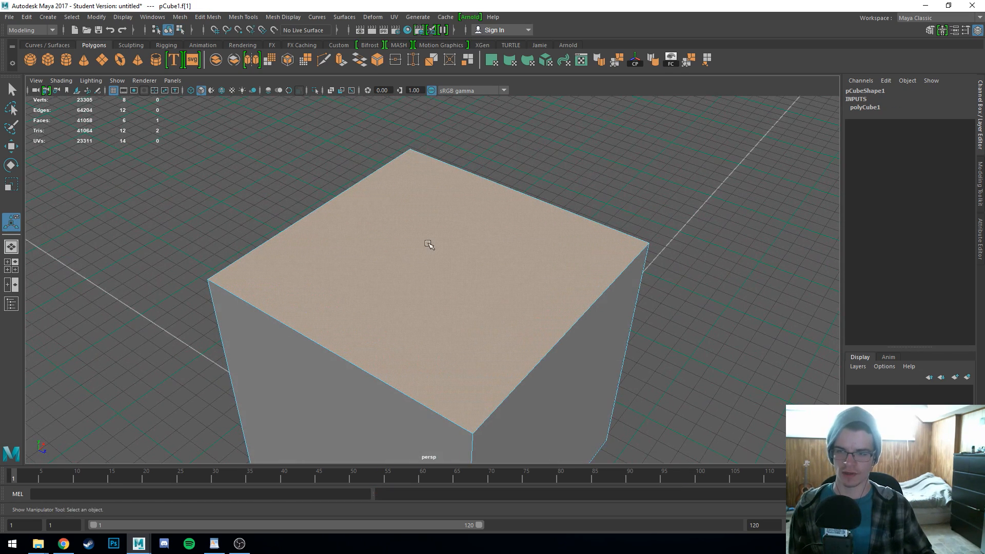
Step: Reselect the cube's top face in face mode and extrude it
left_click(454, 214)
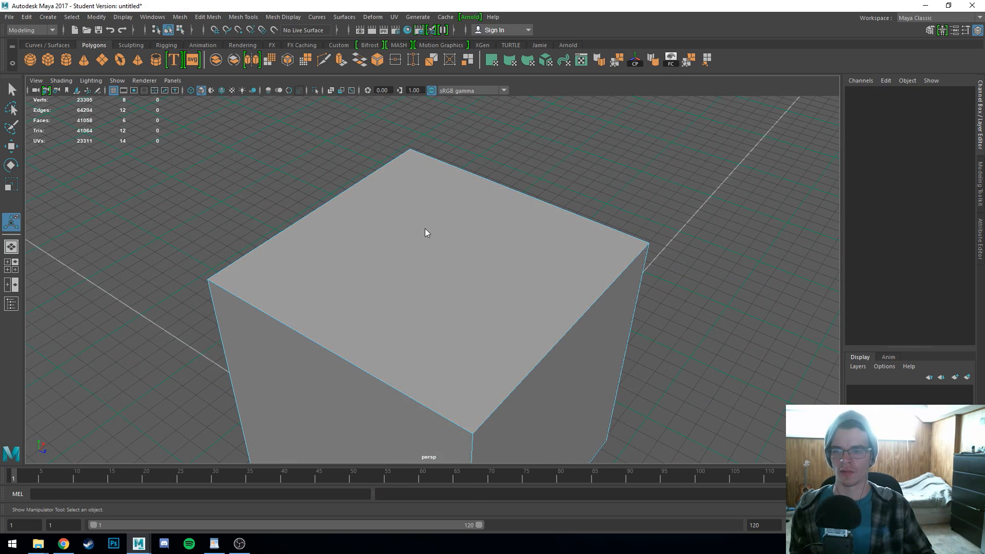
right_click_drag(424, 228, 424, 255)
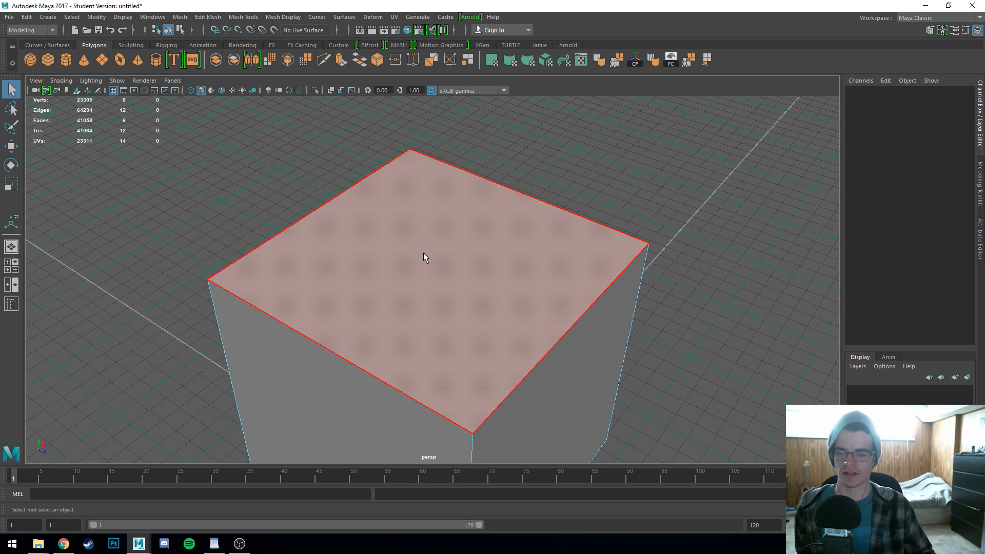
left_click(423, 252)
key("ctrl+e")
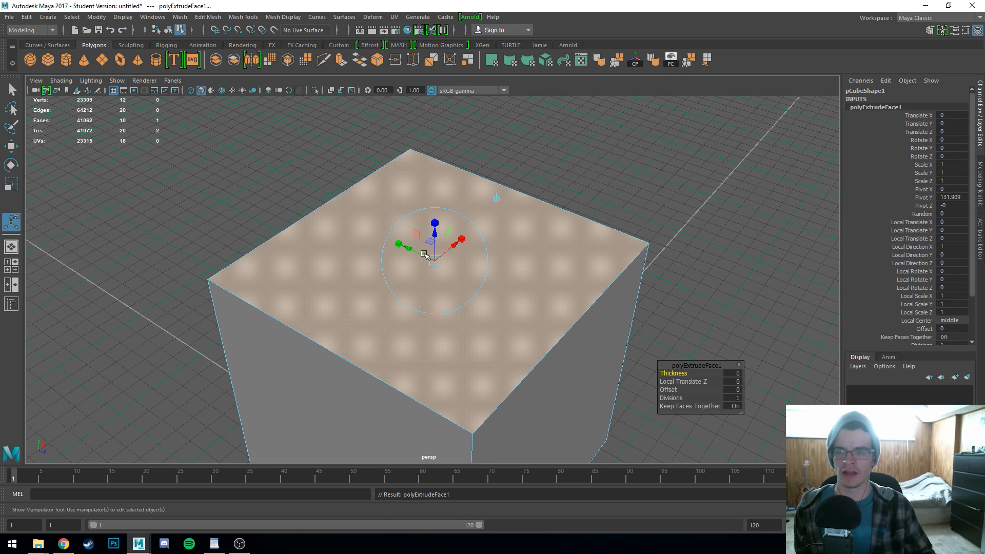
Step: Try scaling the extruded face evenly in its plane to Local Scale X and Y of 0.543, and undo the scaling
left_click(463, 239)
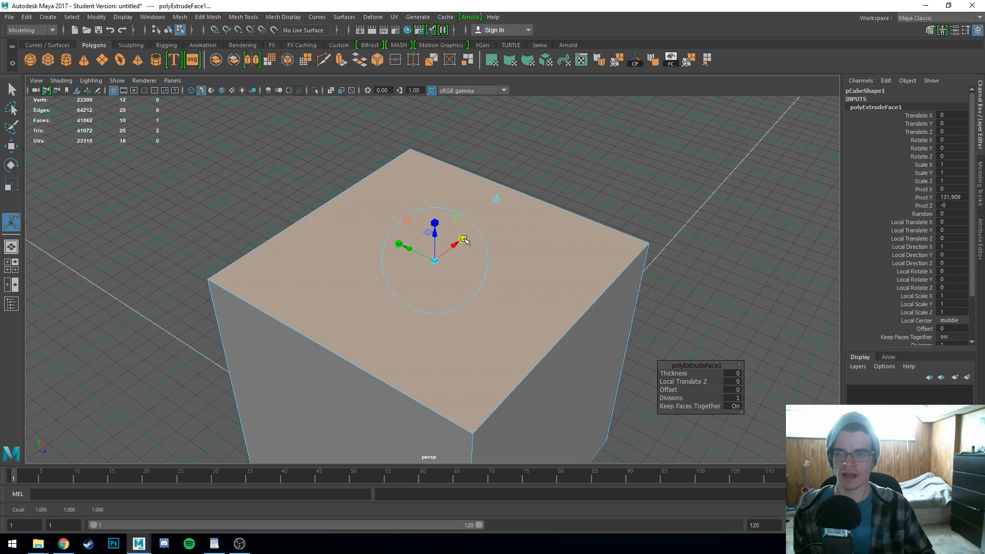
left_click_drag(453, 290, 501, 301, "alt")
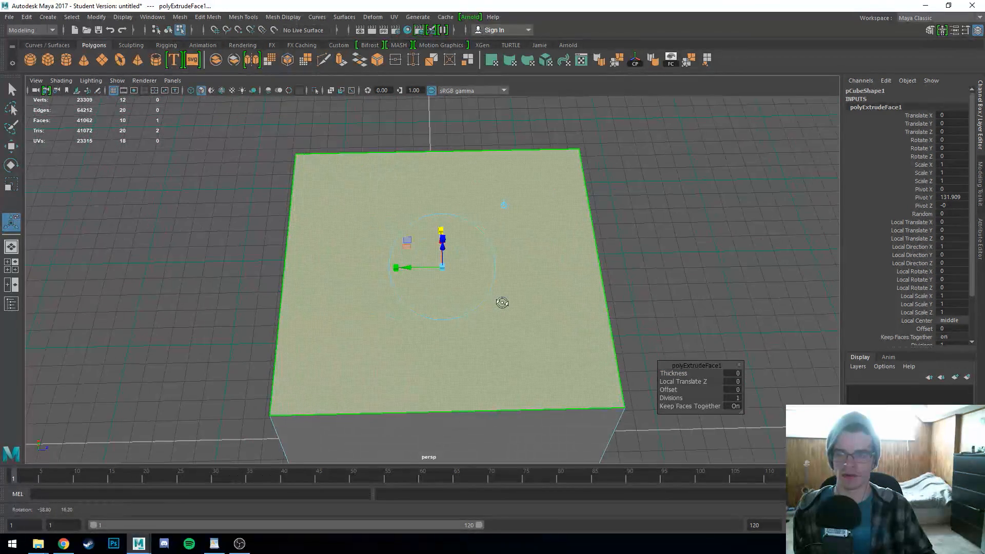
left_click(409, 239)
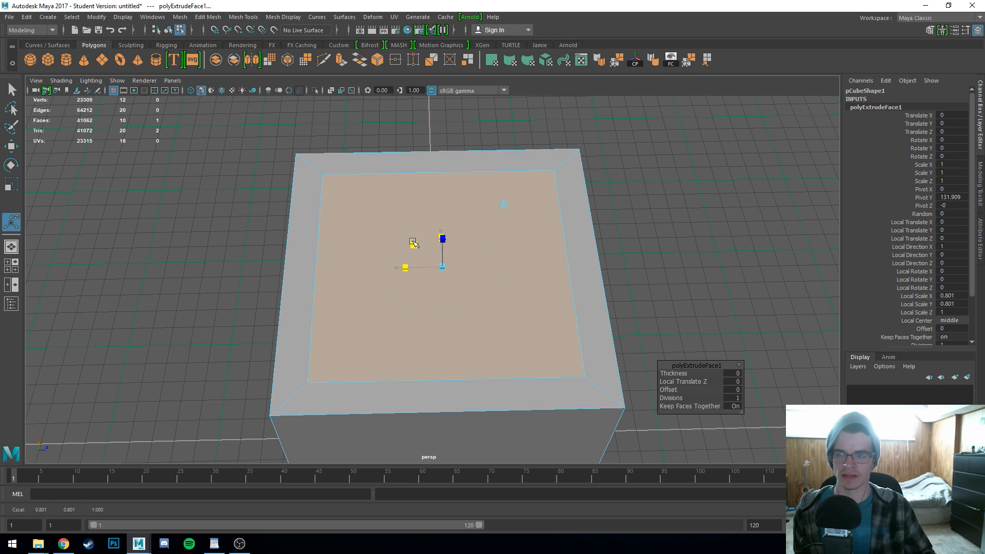
left_click_drag(413, 243, 412, 243)
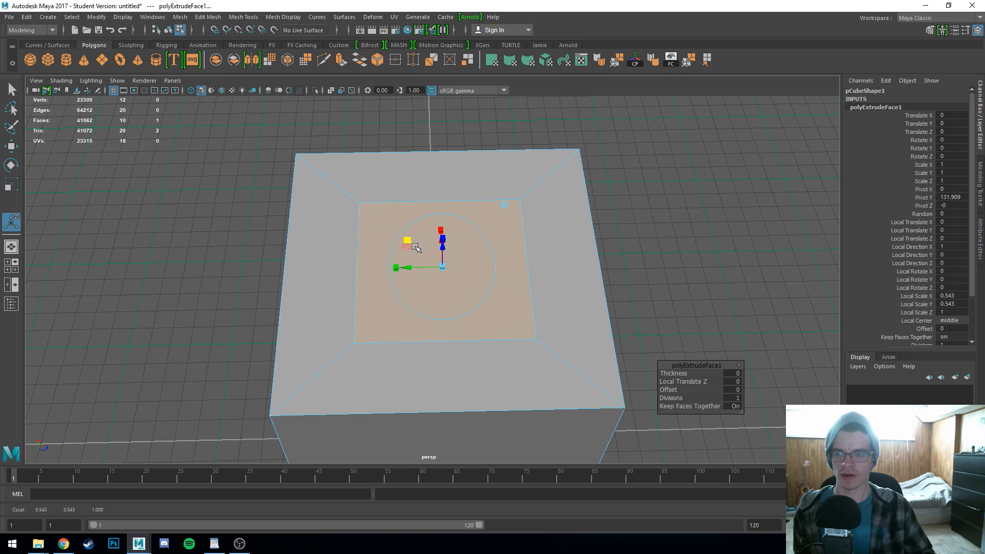
left_click_drag(569, 260, 503, 255, "alt")
key("ctrl+z")
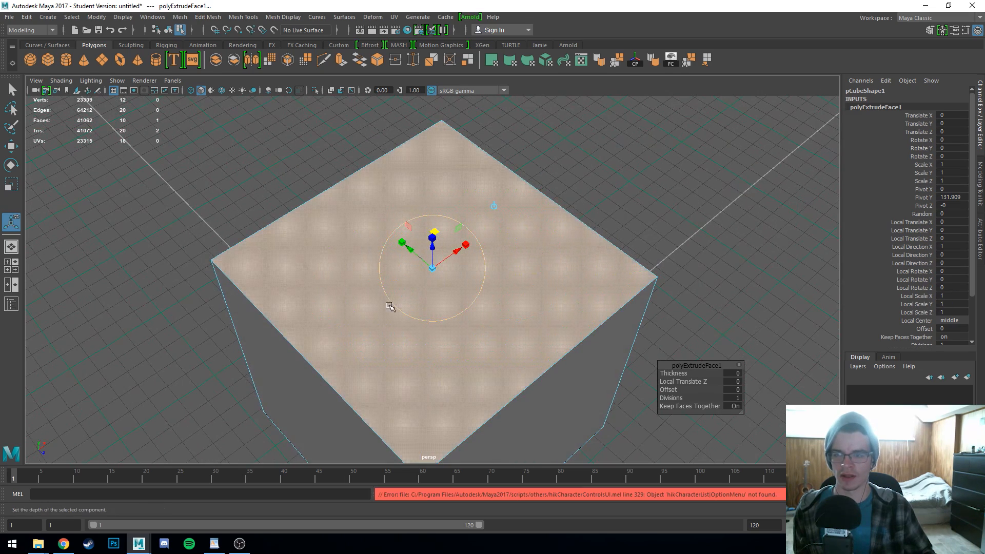
Step: Try scaling the extruded face to Local Scale X 0.399 and Local Scale Y 0.349, check the rotation handles, and undo the scaling
left_click_drag(389, 306, 425, 301, "alt")
left_click_drag(396, 254, 447, 258)
left_click_drag(515, 272, 501, 281, "alt")
left_click(475, 268)
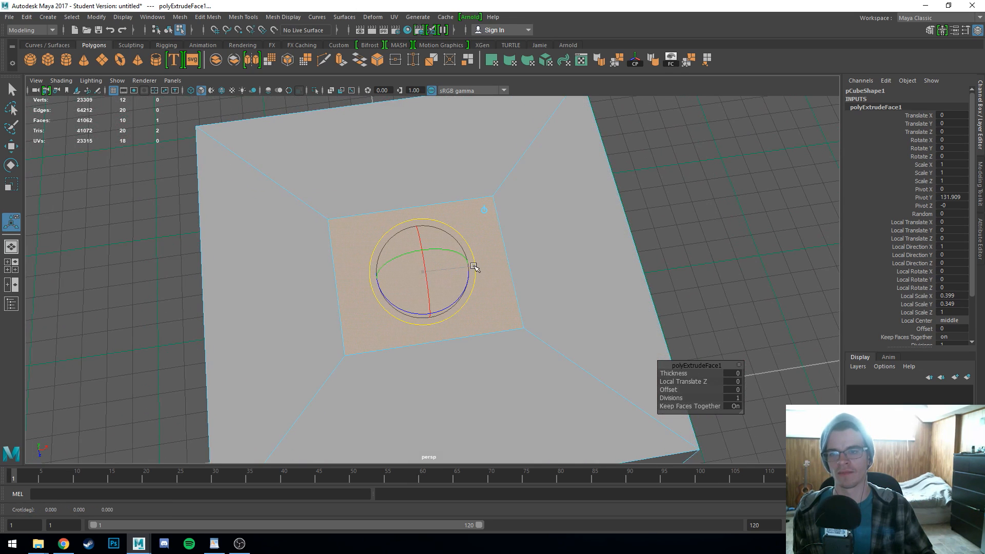
key("ctrl+z")
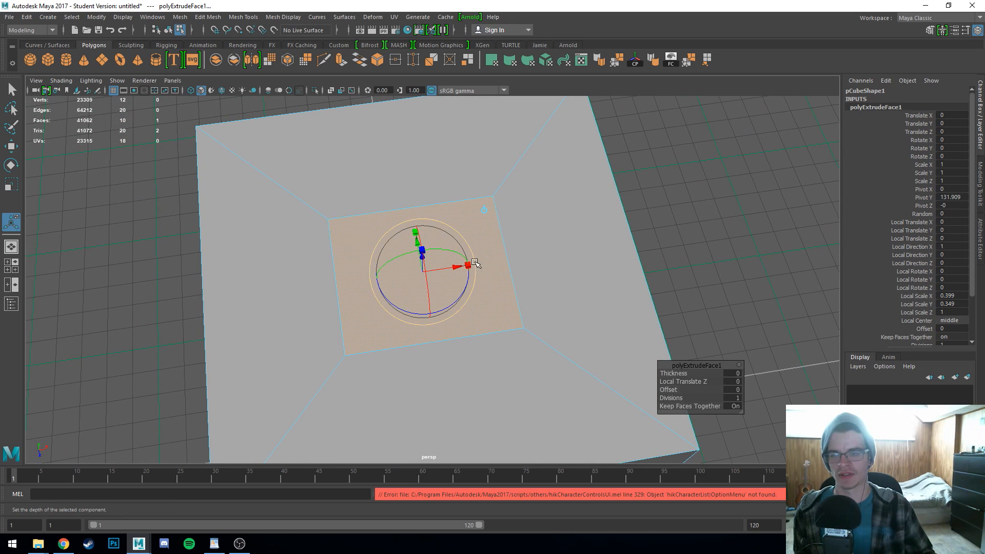
key("ctrl+z")
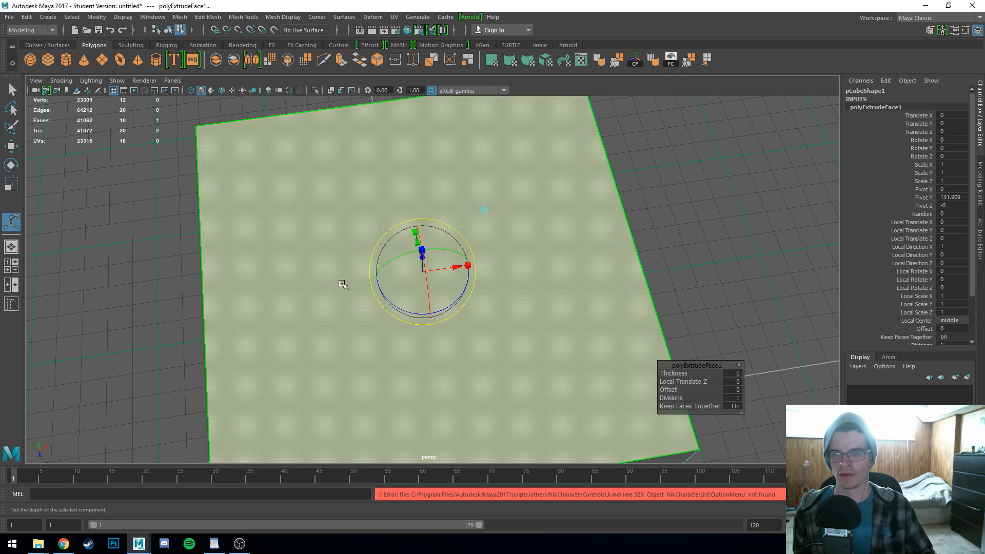
Step: Shrink the extruded top face evenly in the horizontal plane with the Scale tool to form an inset
left_click_drag(342, 284, 436, 269, "alt")
key("w")
key("r")
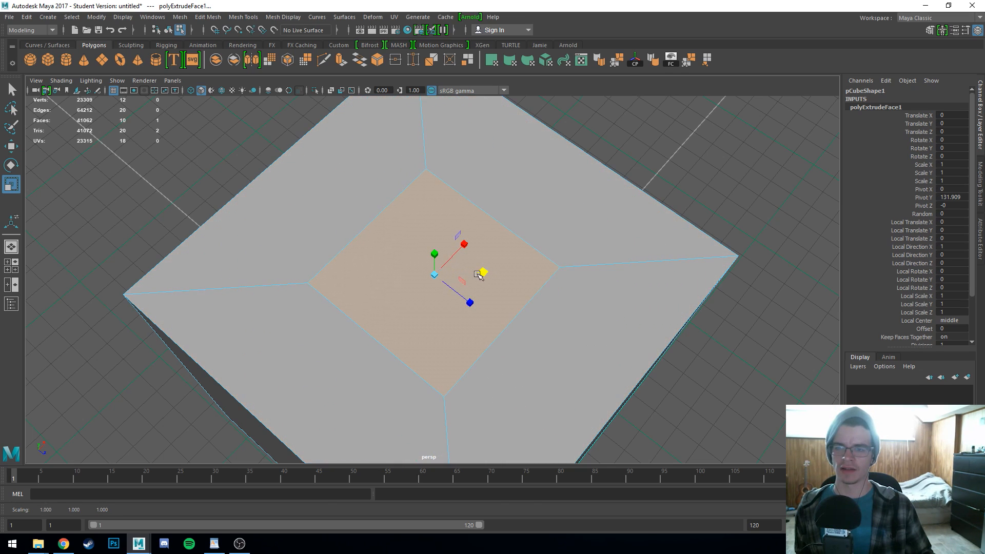
Step: Extrude the inset inner face upward with a Local Translate Z of 36.057
left_click_drag(530, 322, 561, 293, "alt")
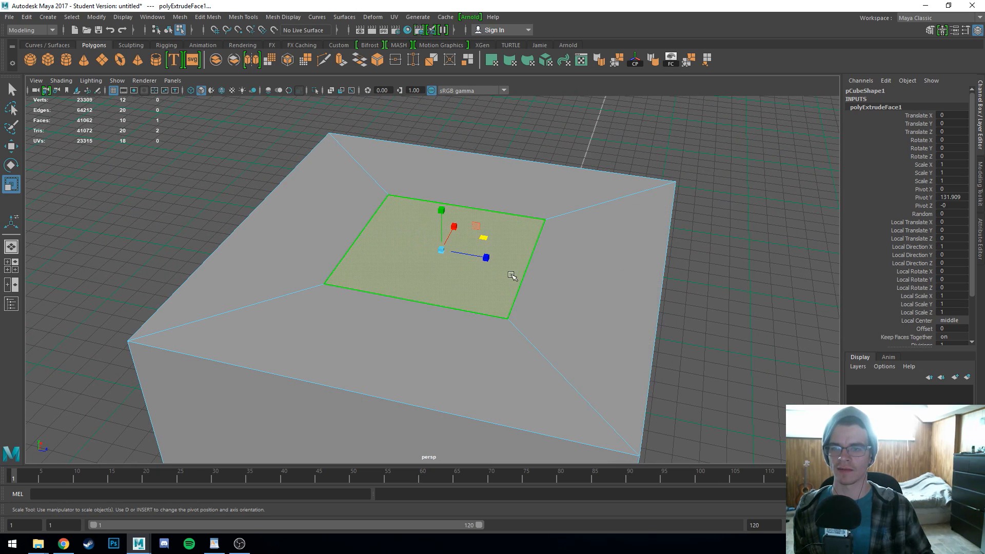
key("ctrl+e")
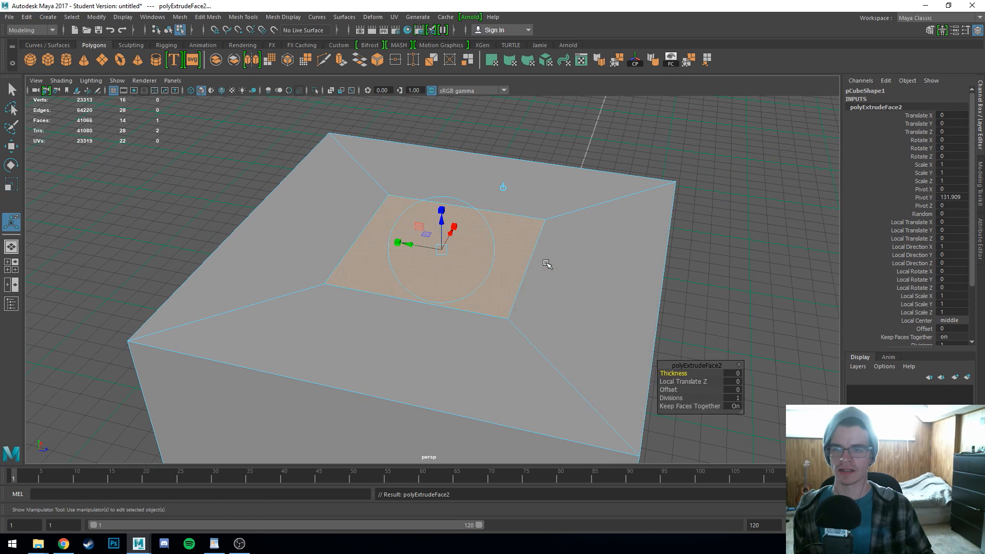
left_click_drag(444, 223, 431, 64)
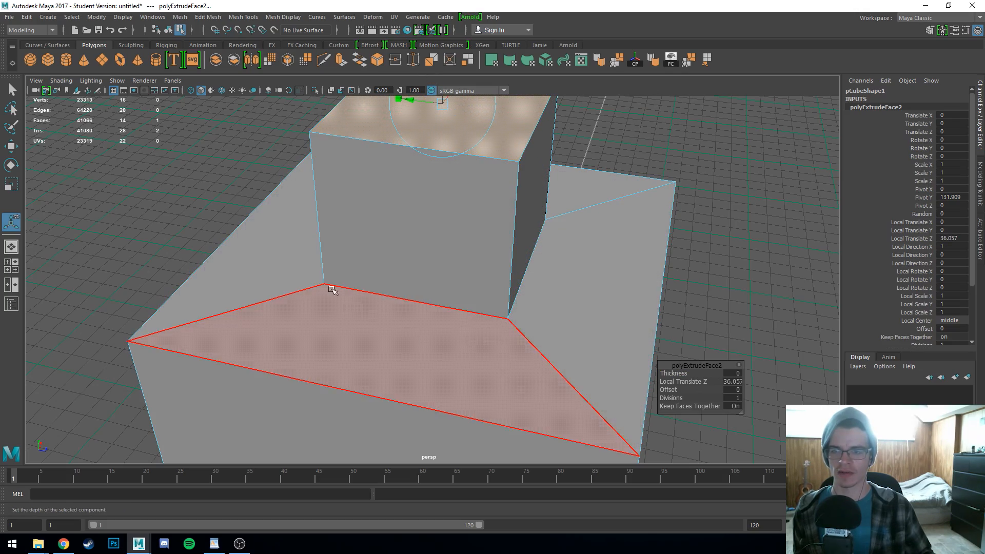
Step: Raise the extruded block's top face further to a Local Translate Z of 85.412
left_click_drag(566, 357, 323, 326, "alt")
scroll(322, 326, "up", 3)
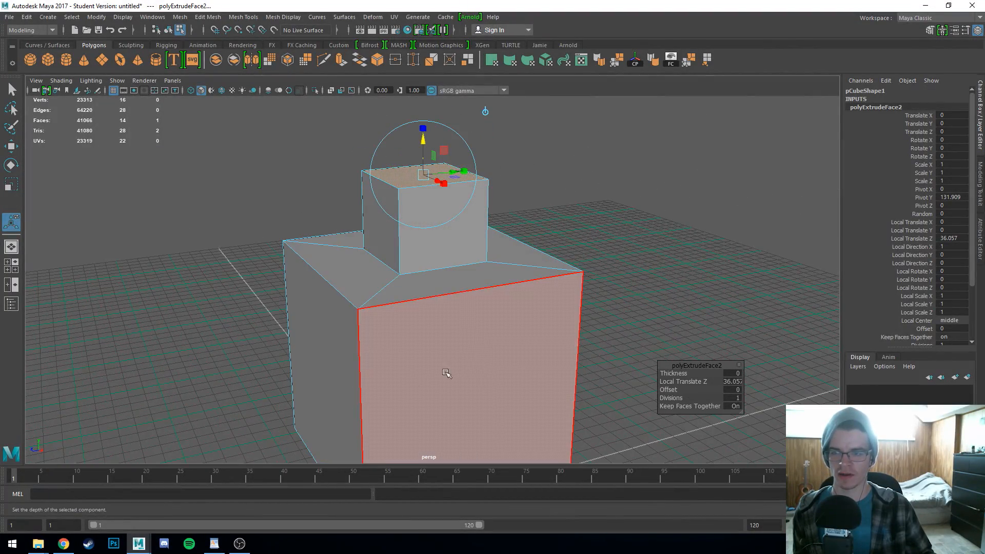
left_click_drag(413, 365, 385, 332, "alt")
left_click_drag(467, 163, 461, 44)
scroll(464, 154, "down", 5)
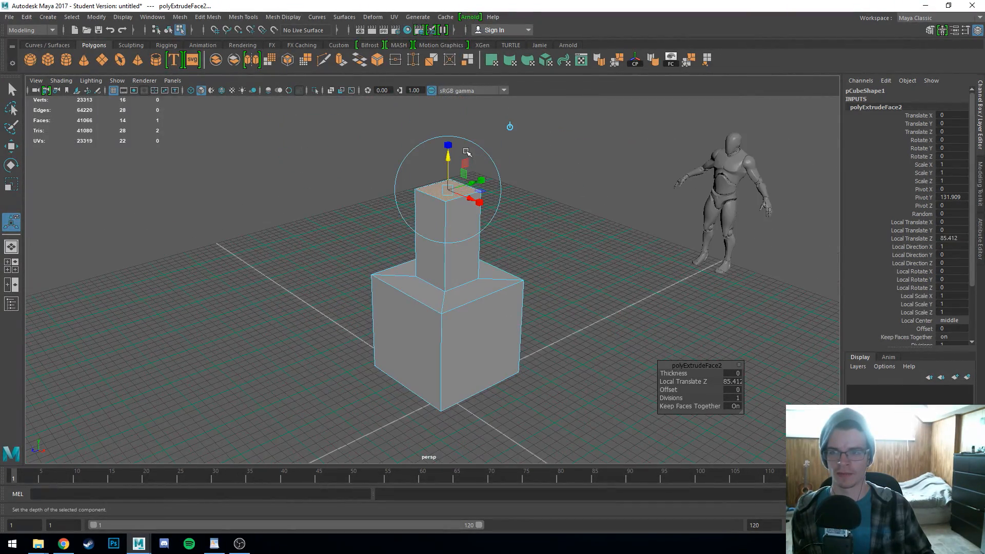
Step: Try stretching the block to a Local Translate Z of 178.408 and lowering it again, and undo these height changes
left_click_drag(448, 157, 450, 52)
scroll(477, 169, "down", 4)
left_click_drag(446, 237, 408, 211, "alt")
middle_click_drag(409, 211, 446, 315, "alt")
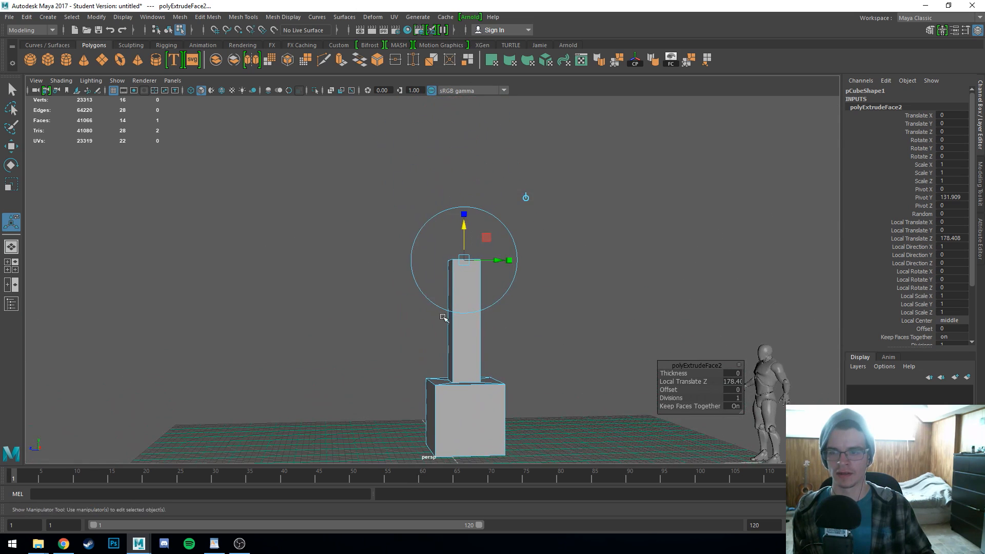
left_click_drag(464, 229, 468, 306)
key("ctrl+z")
key("ctrl+z")
key("ctrl+z")
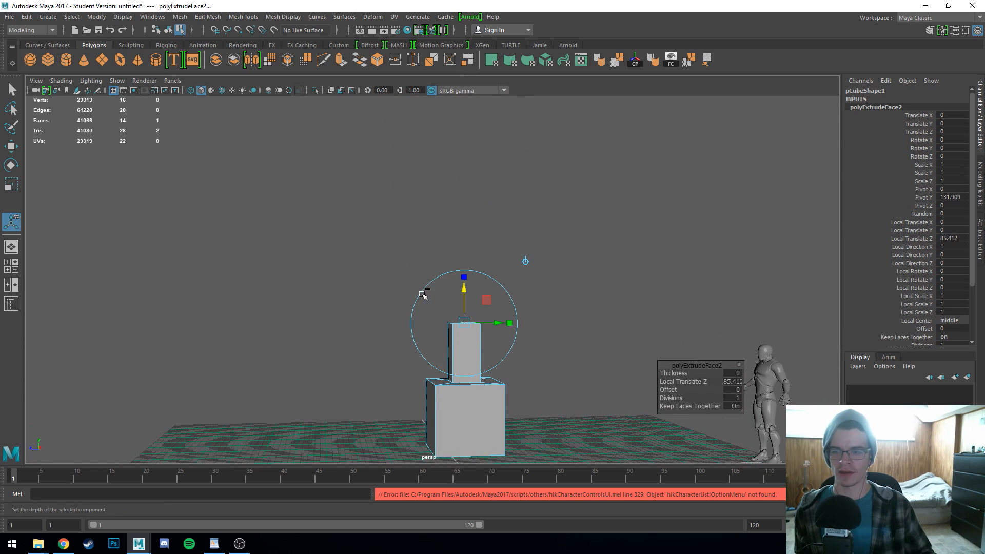
Step: Undo the block's raised height and push the inset inner face down into the cube with a Local Translate Z of -24.343
key("ctrl+z")
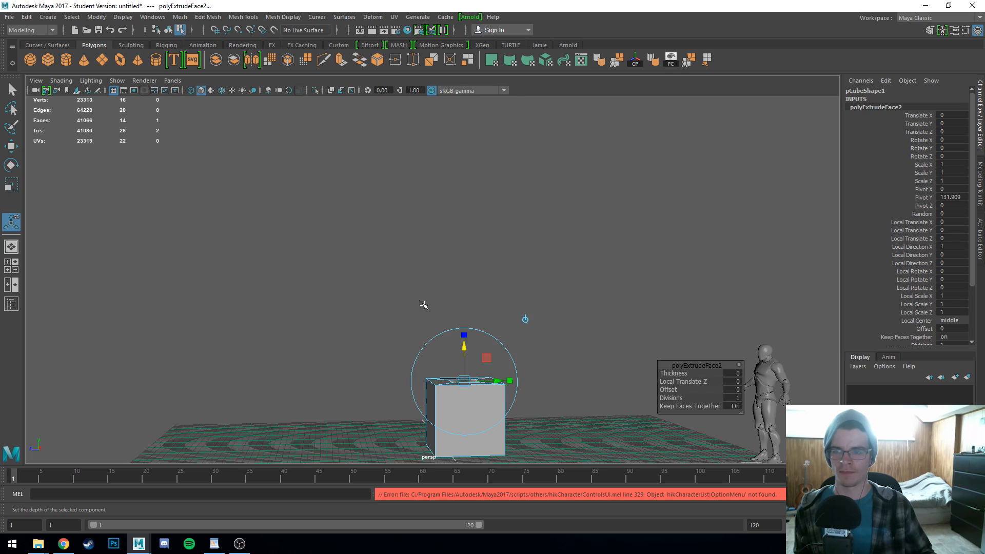
key("f")
left_click_drag(331, 294, 383, 330, "alt")
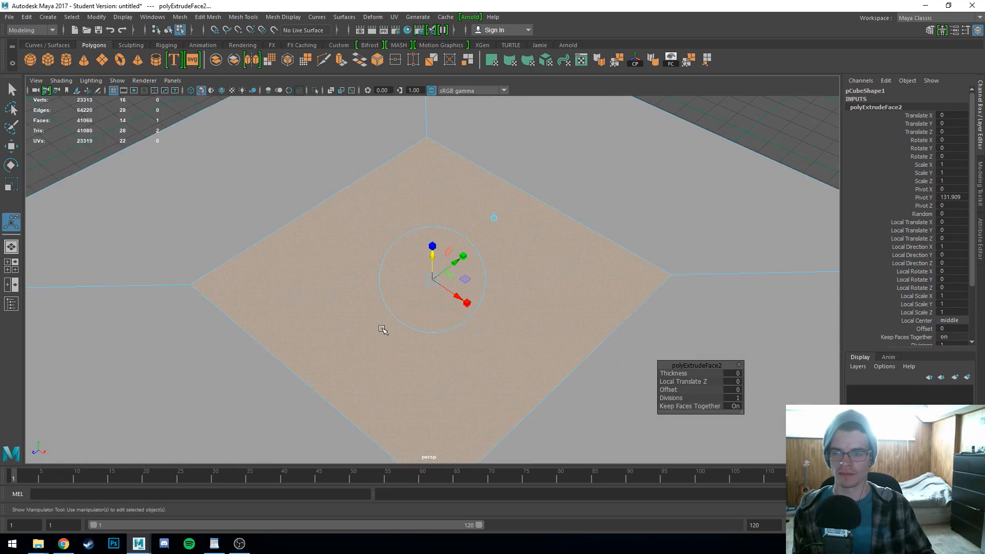
scroll(384, 328, "down", 6)
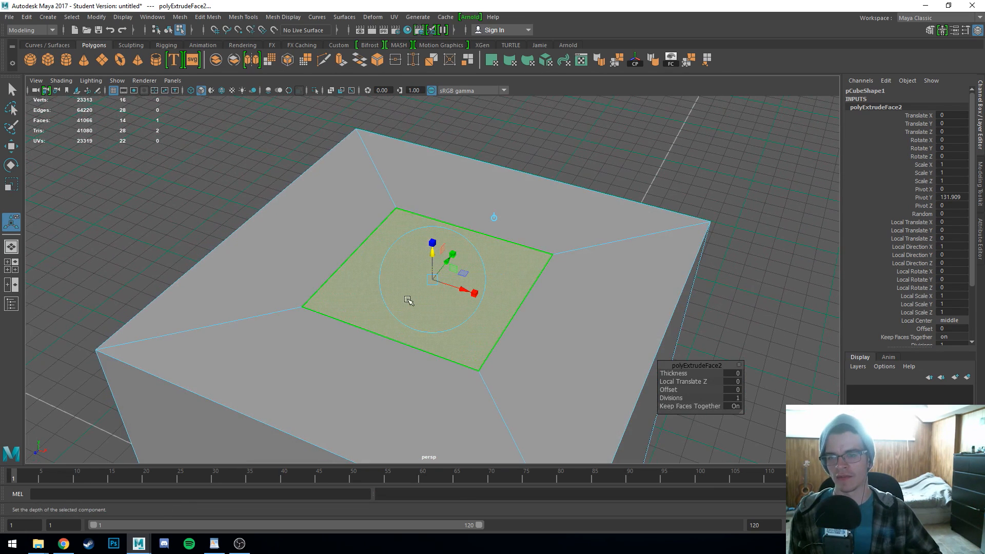
left_click_drag(434, 255, 436, 336)
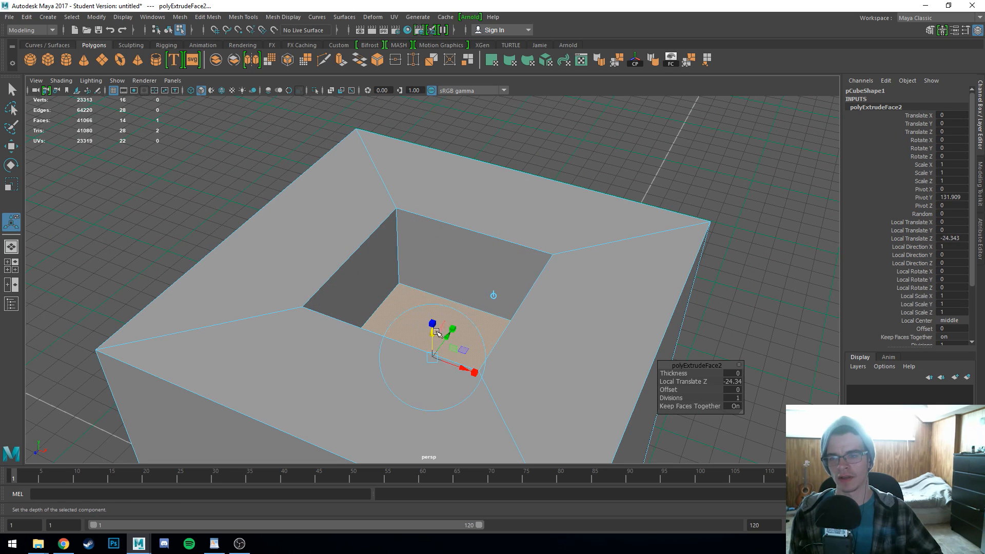
left_click_drag(488, 255, 528, 281, "alt")
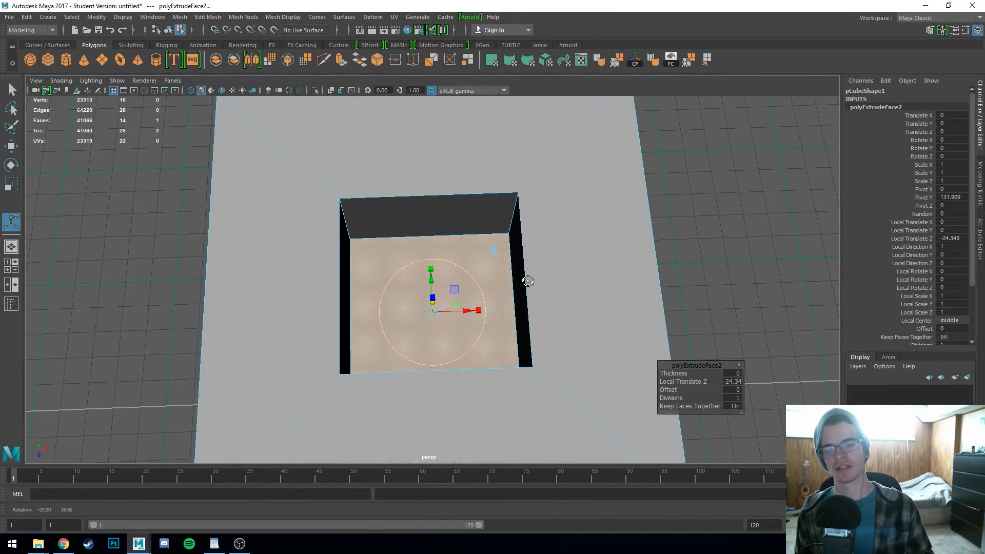
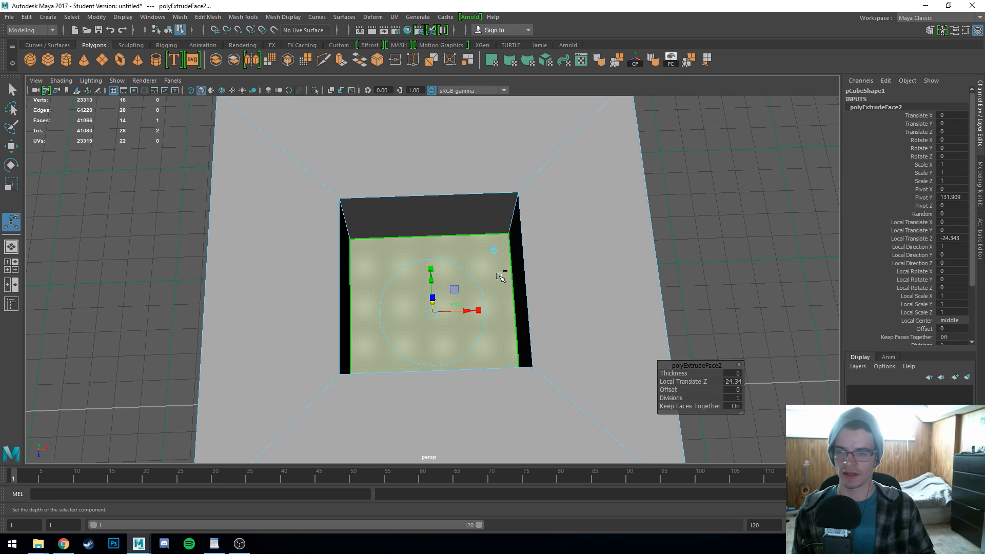
Step: Extrude the pocket's floor face and scale it evenly to a Local Scale X and Y of 0.588 to form an inset
key("ctrl+e")
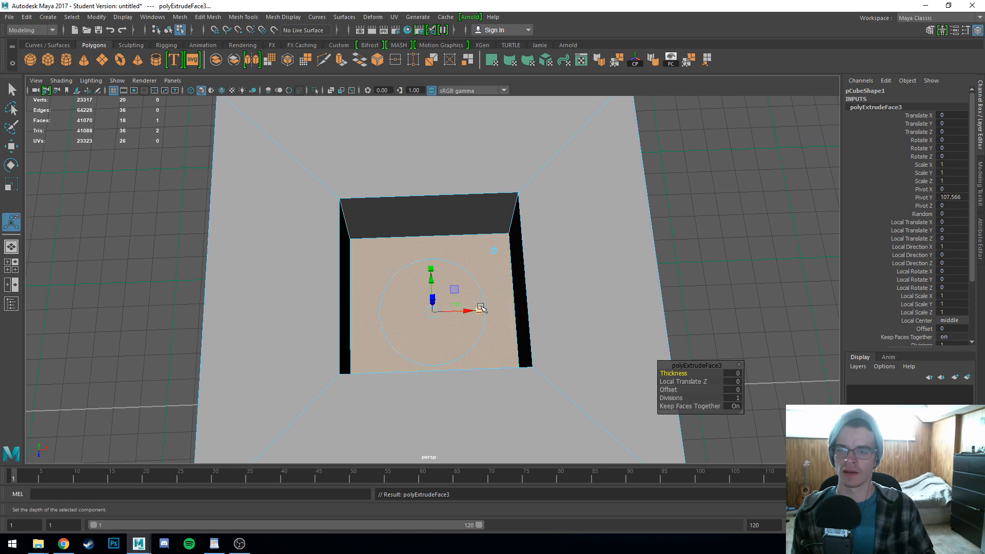
left_click(480, 309)
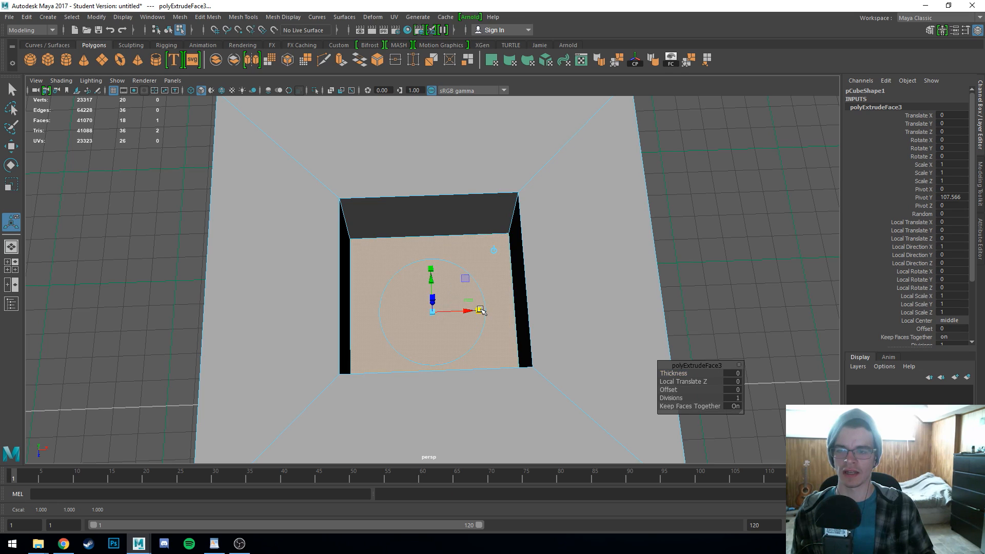
left_click(465, 279)
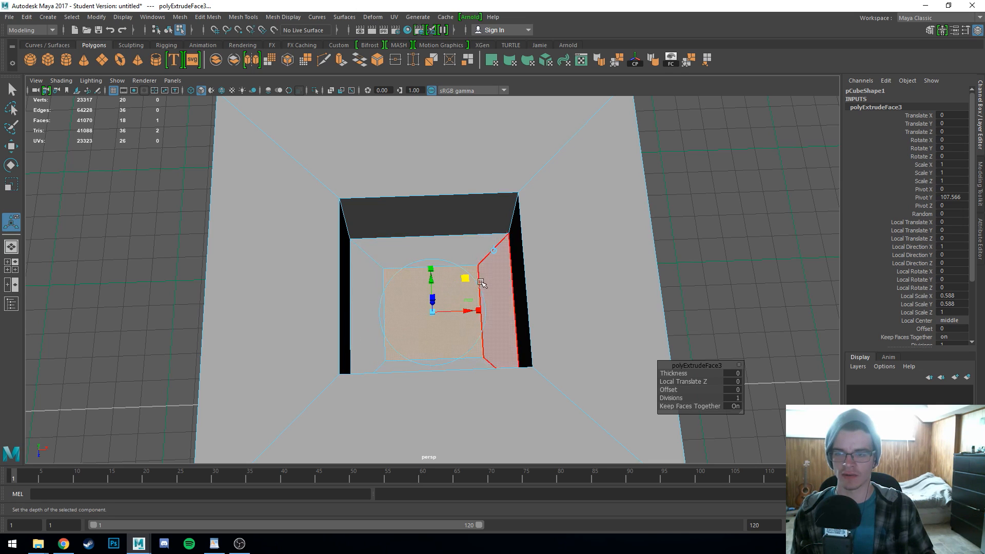
scroll(471, 288, "up", 2)
left_click_drag(473, 289, 475, 287, "alt")
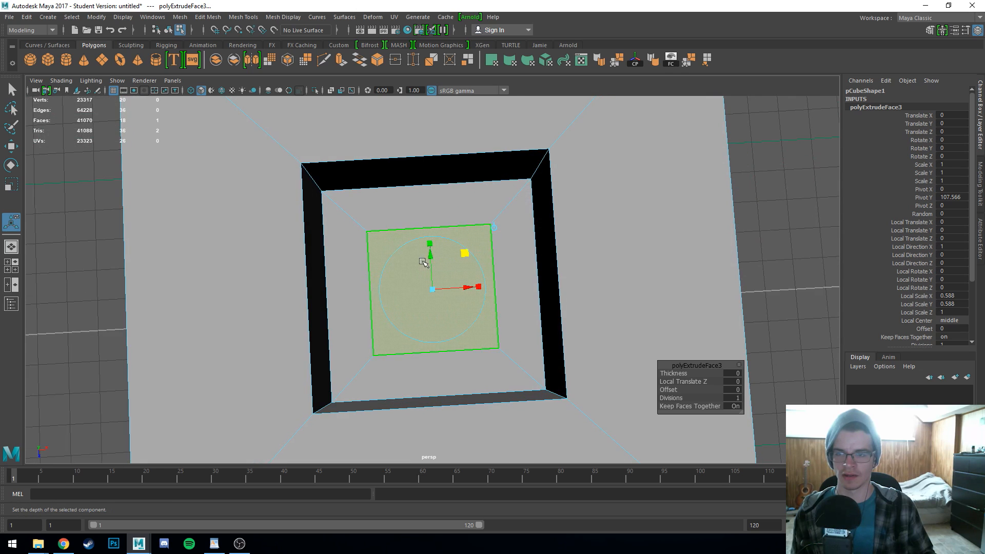
left_click_drag(493, 255, 453, 261, "alt")
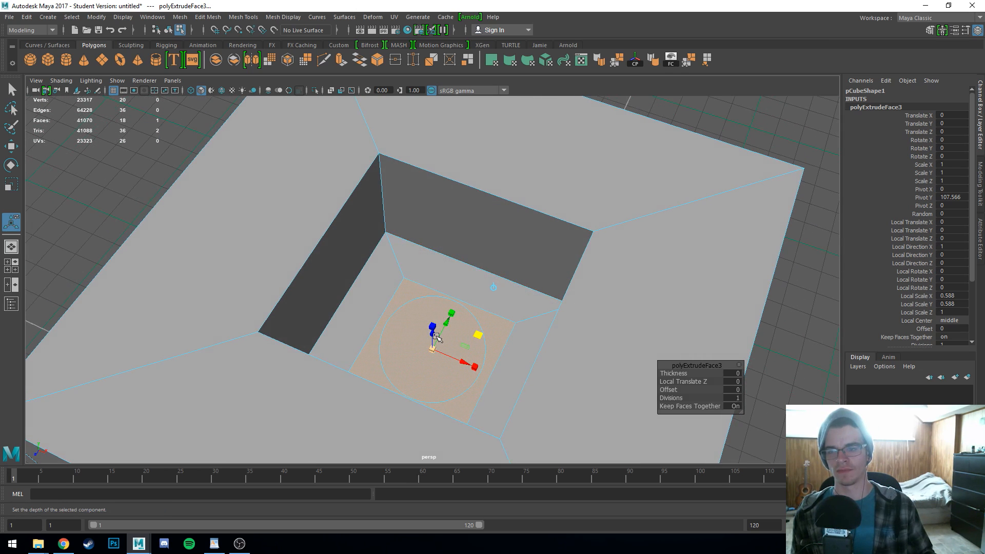
Step: Extrude the inset floor face again, raising it out of the pocket as a pillar with a Local Translate Z of 62.022
left_click_drag(432, 336, 396, 216)
key("ctrl+z")
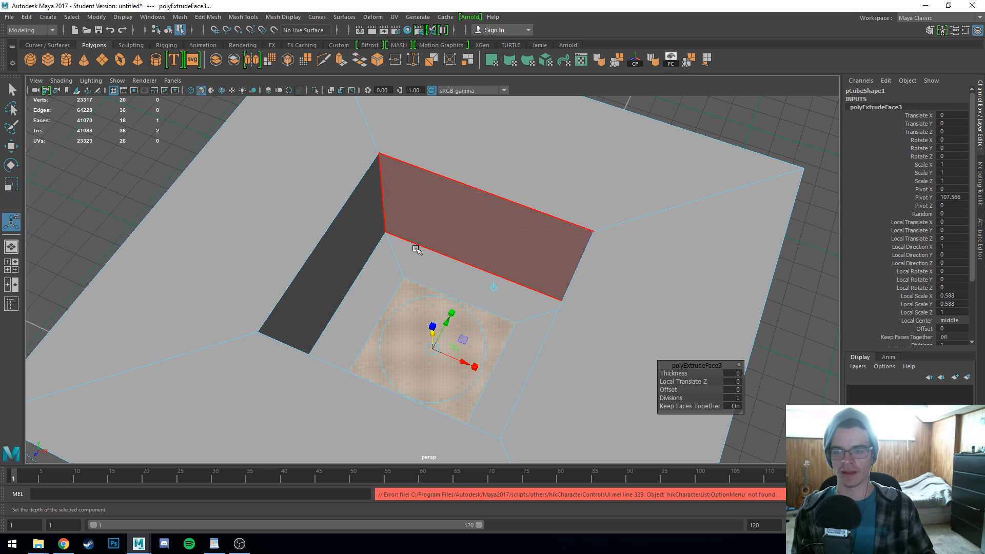
key("ctrl+e")
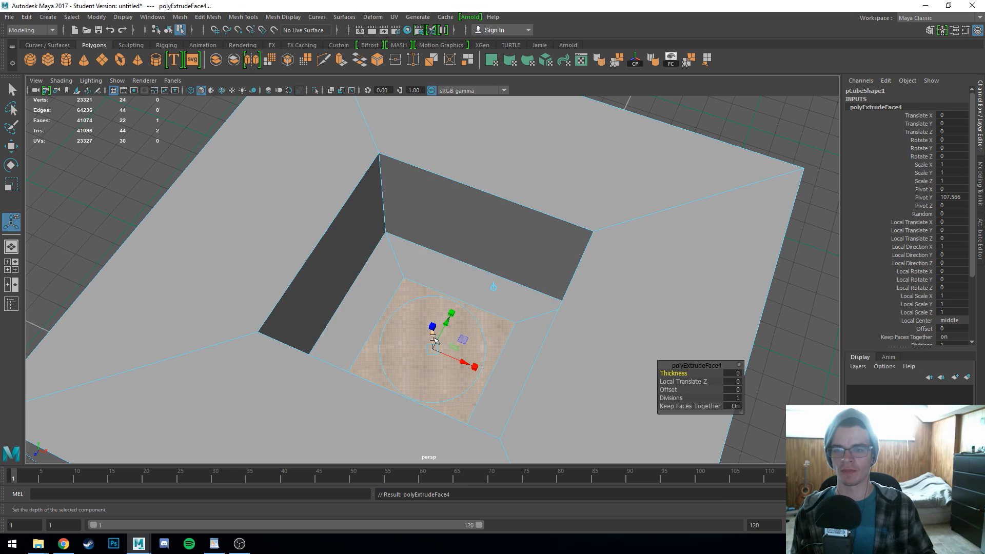
left_click_drag(434, 339, 418, 128)
scroll(436, 256, "down", 6)
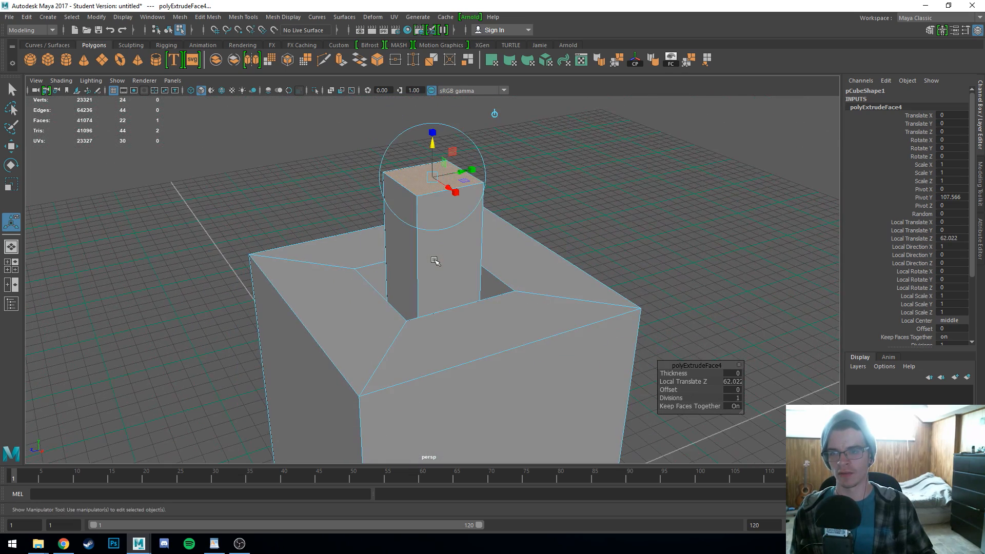
left_click_drag(435, 261, 442, 265, "alt")
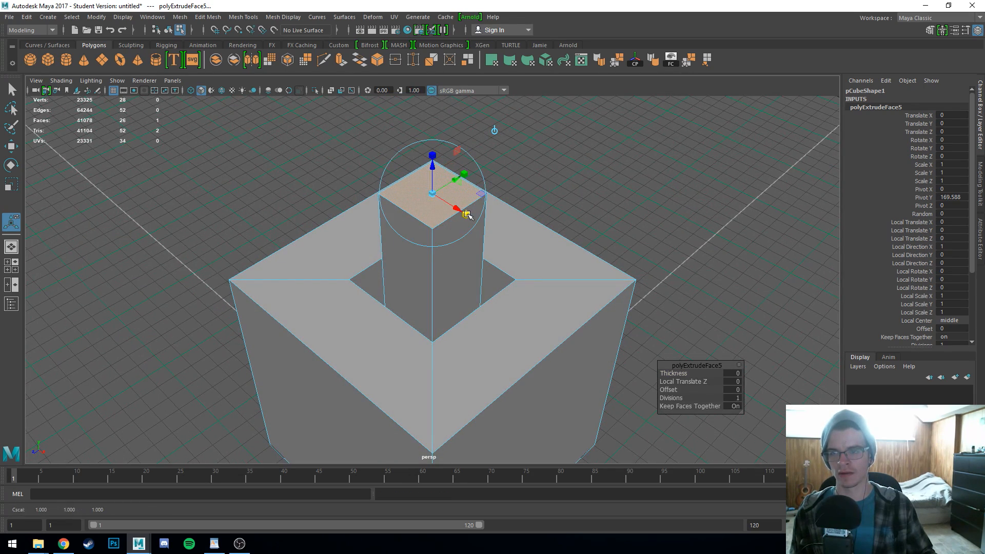
Step: Inset the pillar's top face with an extrusion, and extrude the inner face down into a shallow recess
key("ctrl+e")
left_click_drag(480, 194, 468, 195)
key("ctrl+e")
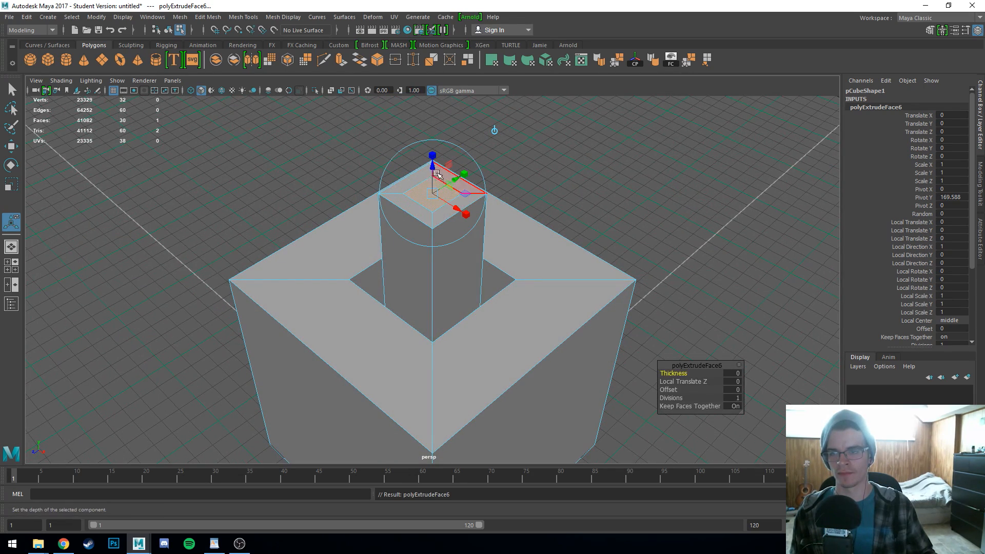
left_click_drag(433, 166, 433, 182)
Step: Extrude and shrink the recess floor face, and extrude it upward as a thin column with a Local Translate Z of 54.043
key("ctrl+e")
left_click_drag(418, 263, 438, 272, "alt")
key("r")
key("ctrl+e")
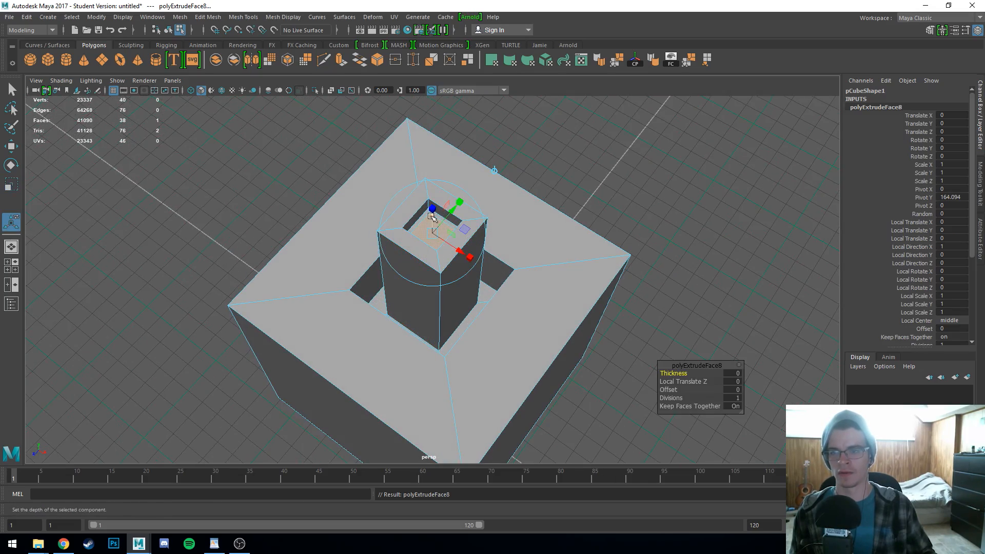
left_click_drag(432, 213, 433, 112)
scroll(462, 207, "down", 2)
left_click_drag(461, 207, 540, 312, "alt")
scroll(541, 312, "up", 3)
middle_click_drag(540, 312, 433, 257, "alt")
left_click_drag(434, 257, 396, 213, "alt")
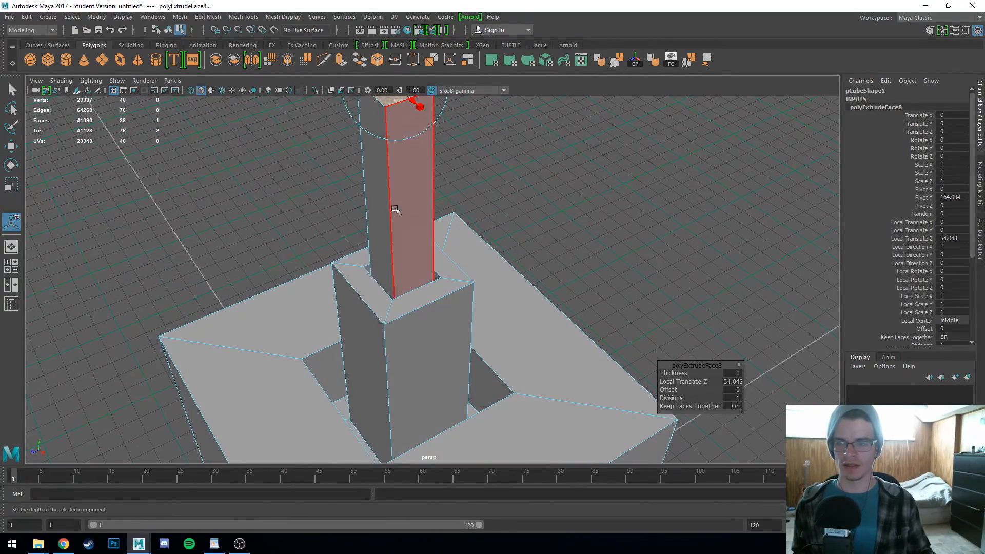
Step: Return to object mode and select the whole extruded mesh
right_click_drag(396, 214, 445, 189)
left_click(532, 215)
left_click_drag(533, 215, 442, 216, "alt")
left_click(429, 275)
scroll(516, 273, "down", 3)
scroll(467, 282, "up", 3)
scroll(469, 282, "down", 3)
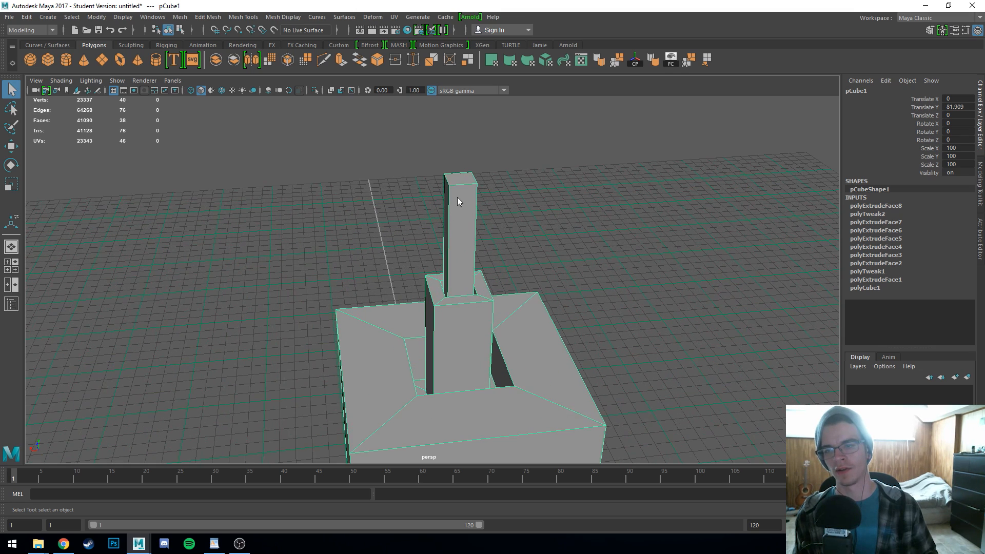
Step: Select the thin column's four top vertices and move them sideways along X to about 30.8 cm
right_click_drag(457, 197, 429, 197)
left_click_drag(412, 152, 505, 208)
key("w")
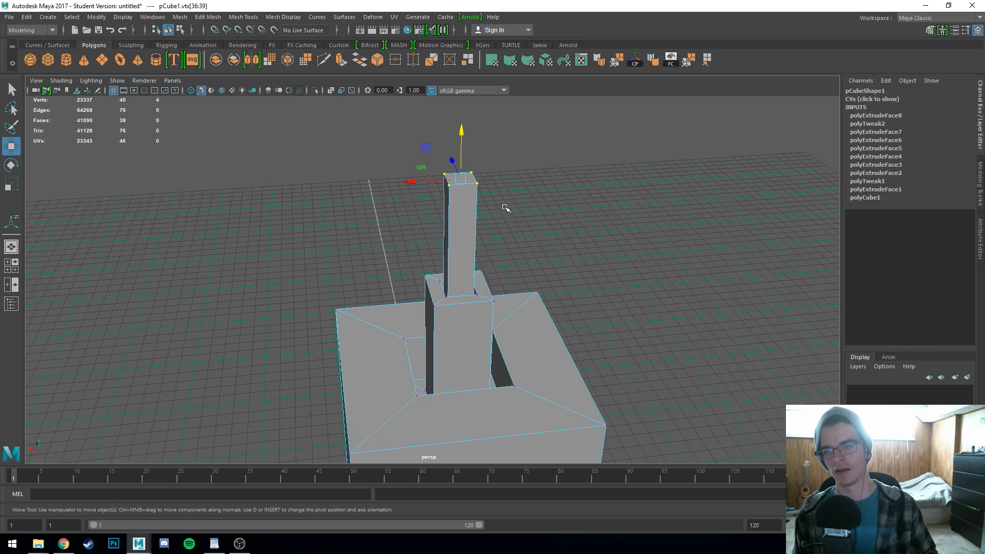
left_click_drag(425, 179, 337, 219)
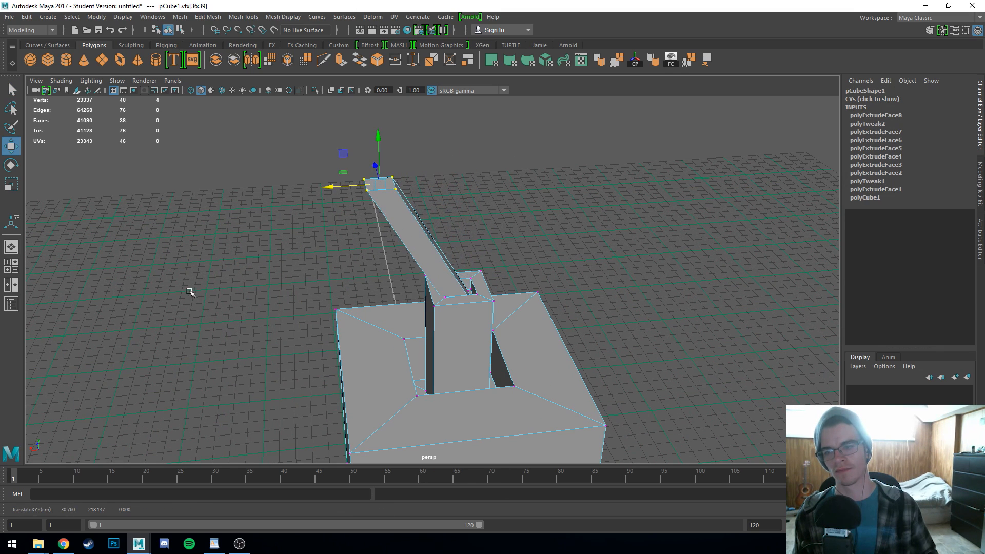
Step: Try pulling three vertices on the side of the base block outward along X, and undo the vertex moves
left_click_drag(276, 289, 359, 450)
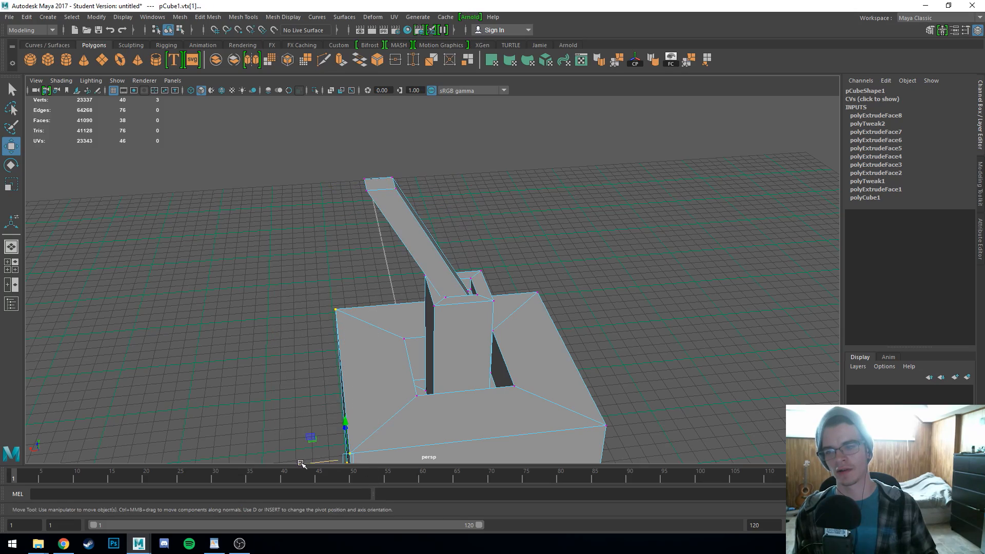
left_click_drag(301, 463, 170, 453)
left_click_drag(186, 367, 424, 348, "alt")
middle_click_drag(424, 349, 421, 277, "alt")
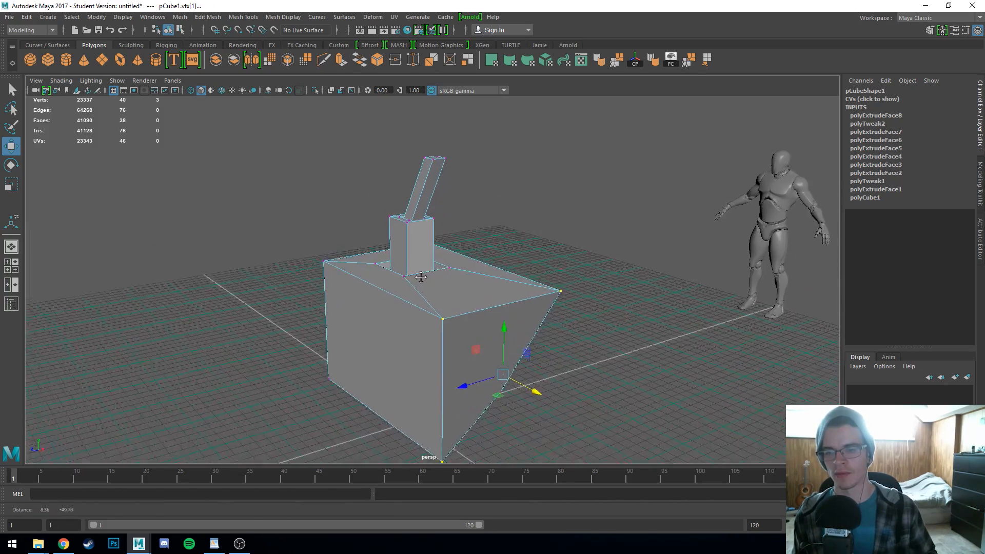
left_click_drag(420, 277, 382, 287, "alt")
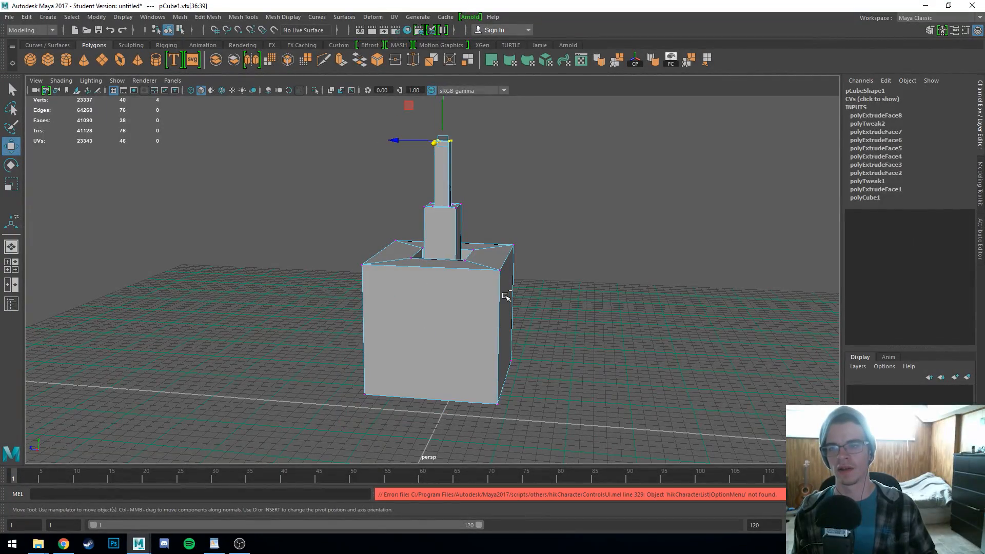
left_click_drag(506, 296, 367, 371, "alt")
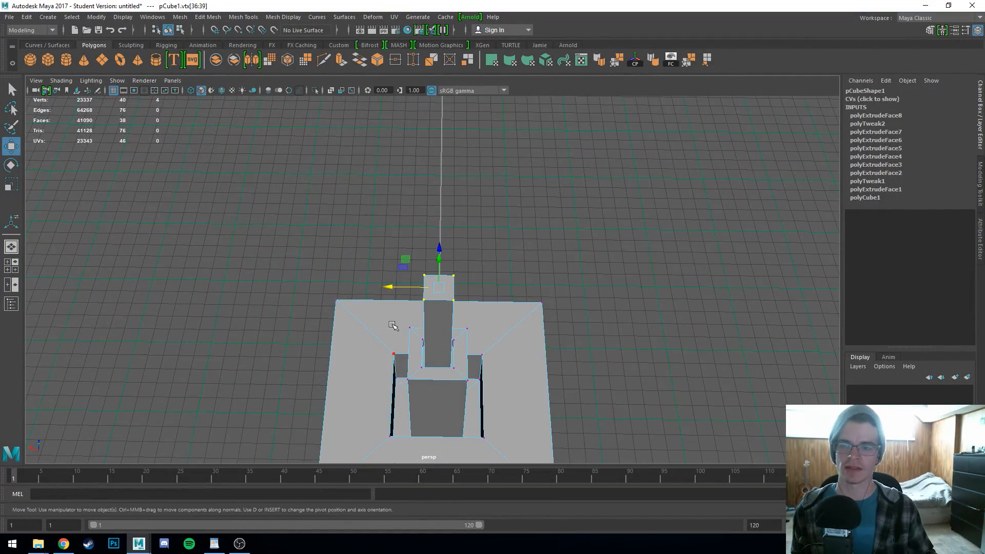
Step: Switch the mesh from vertex editing back to object mode
left_click_drag(392, 326, 518, 352, "alt")
right_click_drag(537, 251, 591, 228)
left_click_drag(596, 249, 469, 315, "alt")
Step: Undo the last two actions and redo them both
key("ctrl+z")
key("ctrl+z")
key("ctrl+y")
key("ctrl+y")
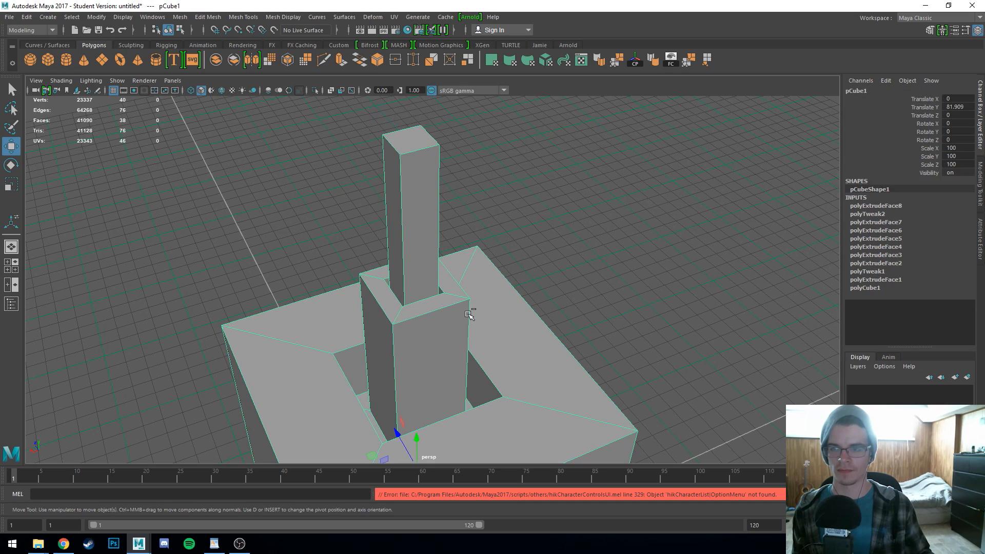
Step: Deselect the mesh and examine the stacked extrusions without the wireframe highlight
left_click(575, 294)
scroll(545, 291, "down", 2)
left_click_drag(546, 291, 539, 290, "alt")
scroll(538, 291, "up", 3)
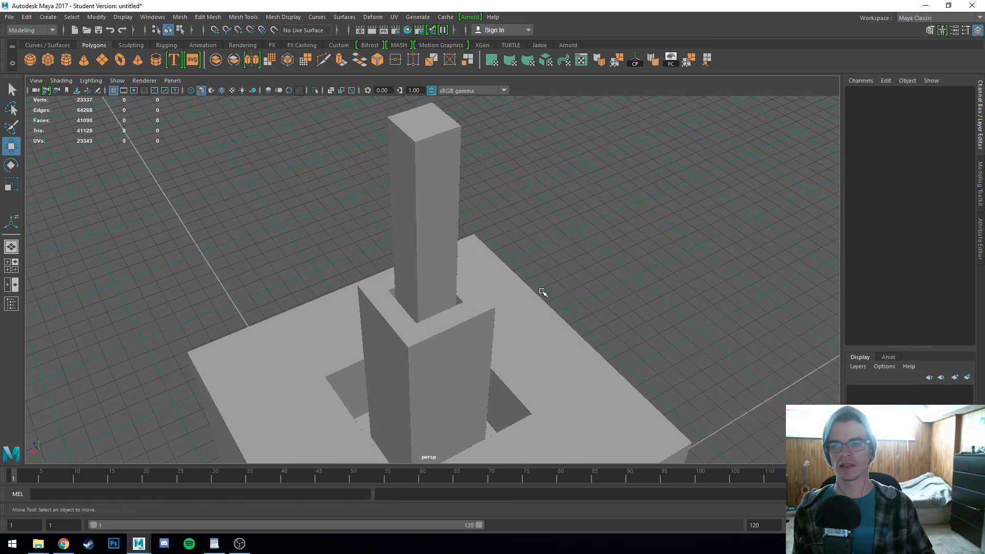
middle_click_drag(522, 281, 529, 310, "alt")
Step: Switch the mesh to face mode and select all four side faces of the thin top column
left_click(437, 246)
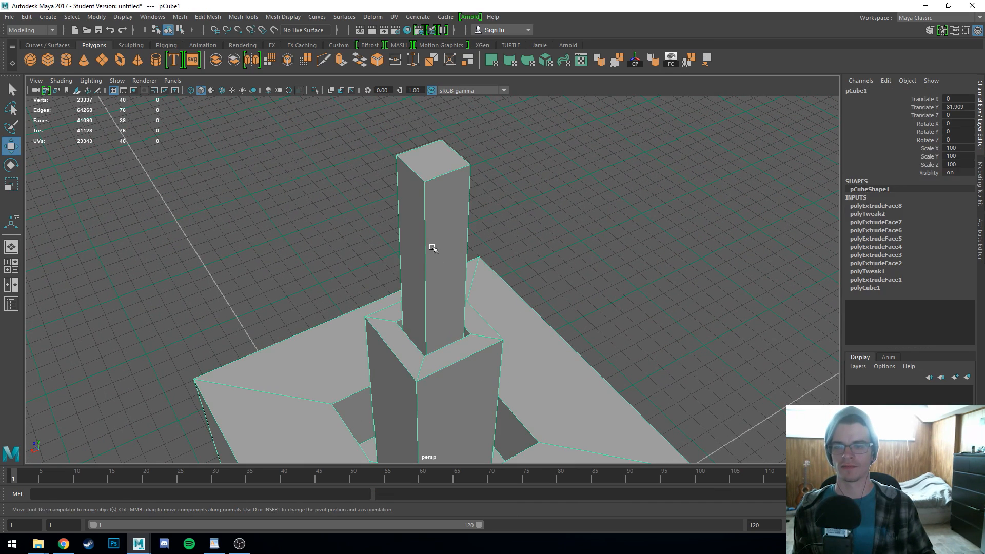
left_click_drag(433, 248, 425, 242, "alt")
right_click_drag(437, 218, 436, 245)
left_click(454, 229)
left_click(454, 229)
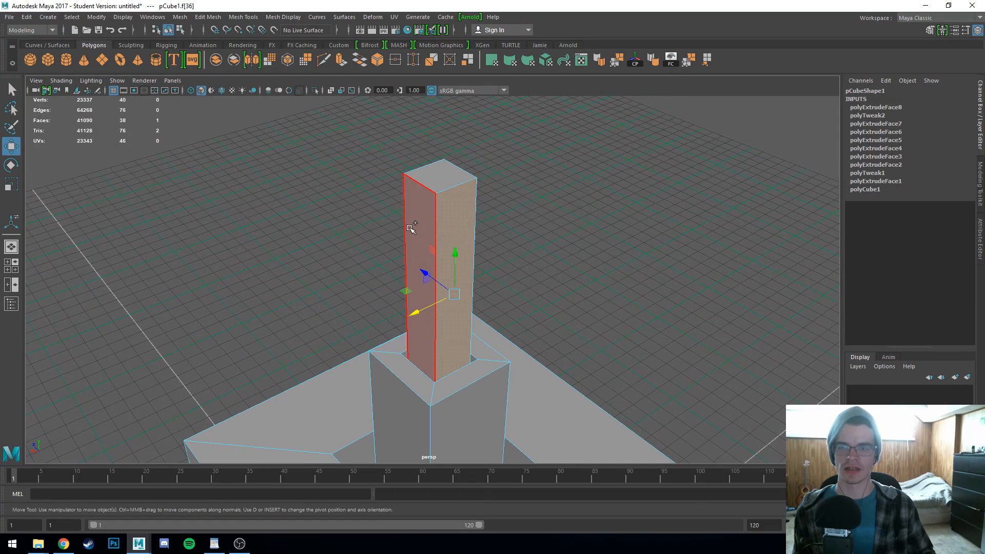
left_click(411, 228, "shift")
left_click_drag(334, 241, 554, 175, "alt")
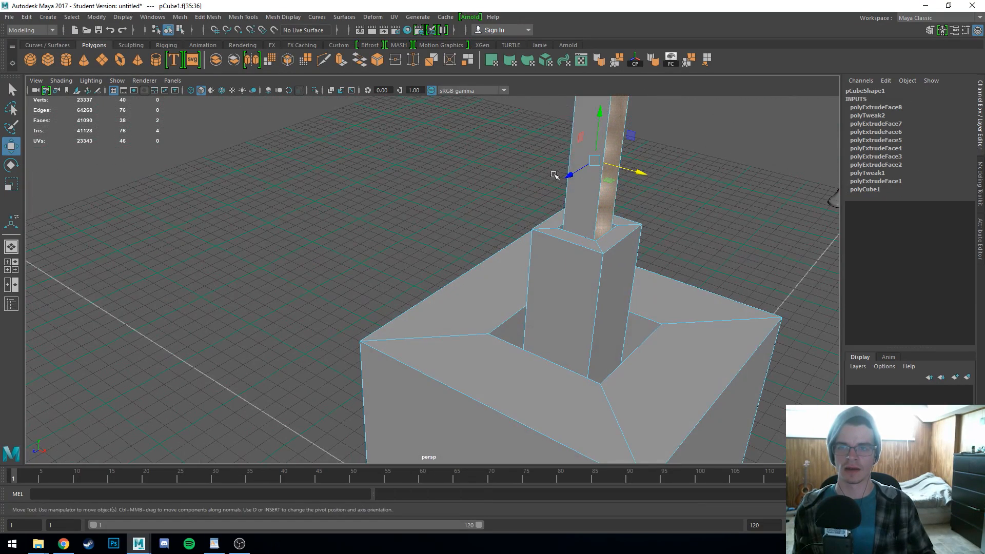
left_click(586, 125, "shift")
left_click_drag(380, 220, 513, 310, "alt")
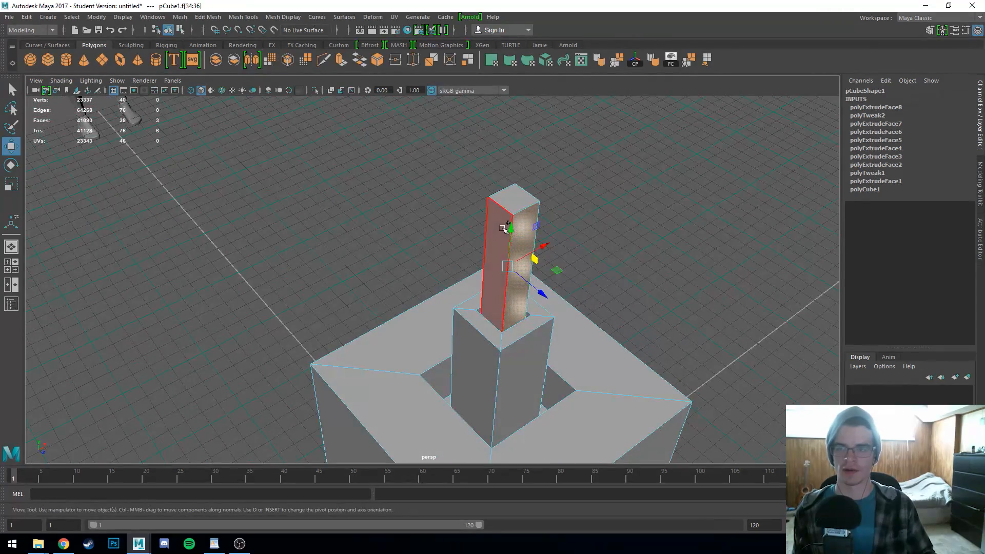
left_click(503, 228, "shift")
left_click_drag(415, 248, 594, 242, "alt")
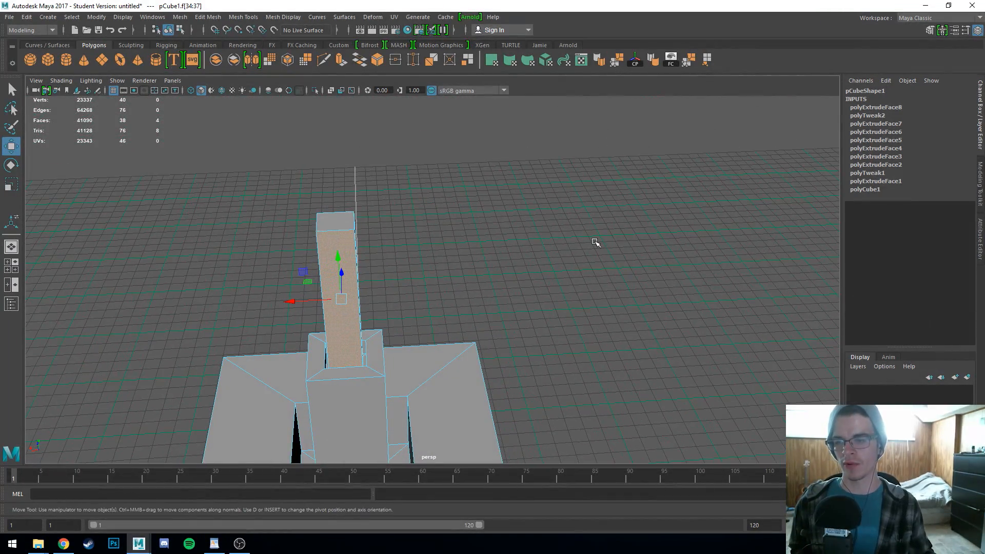
Step: Check the column's selected side faces in wireframe display and return to shaded display
scroll(493, 269, "down", 2)
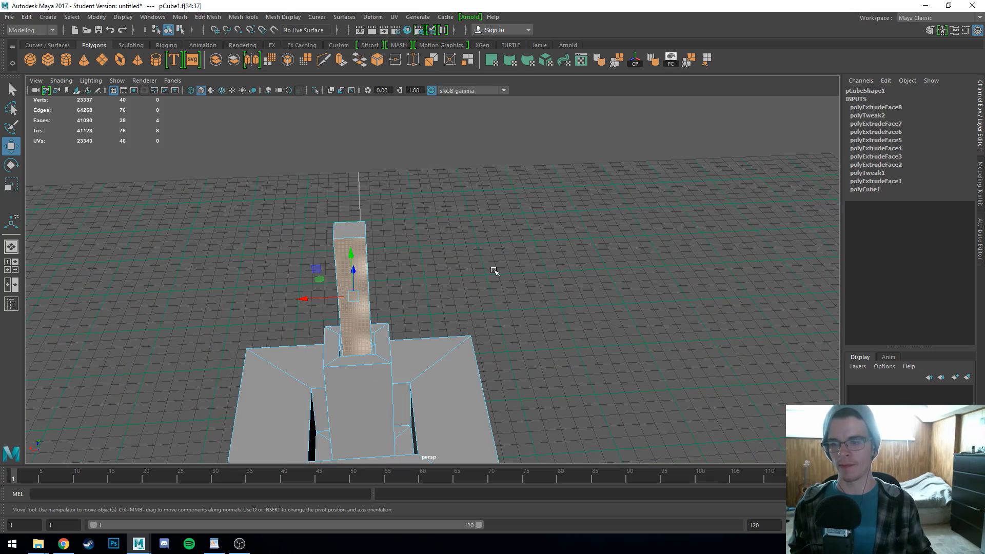
key("4")
left_click_drag(493, 279, 513, 265, "alt")
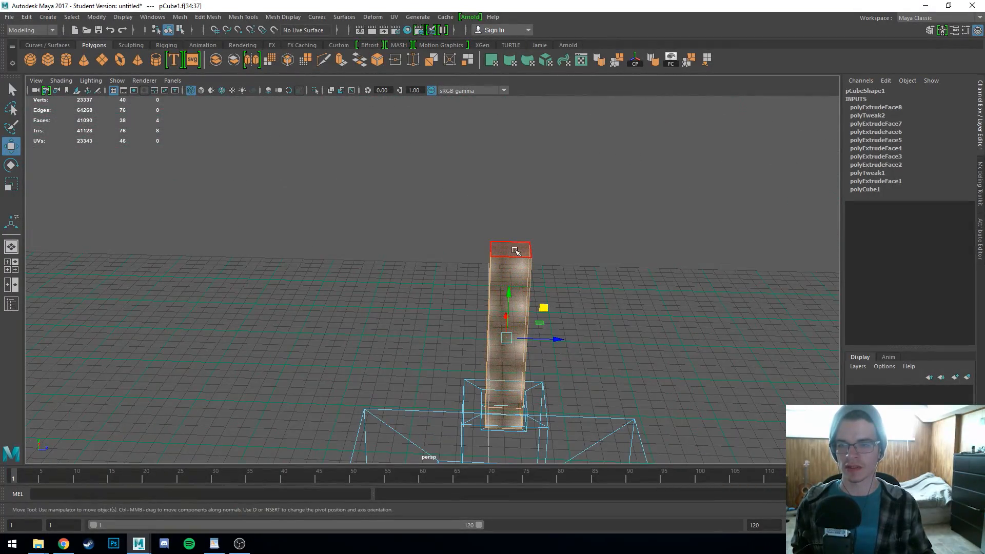
key("5")
left_click_drag(717, 360, 646, 282, "alt")
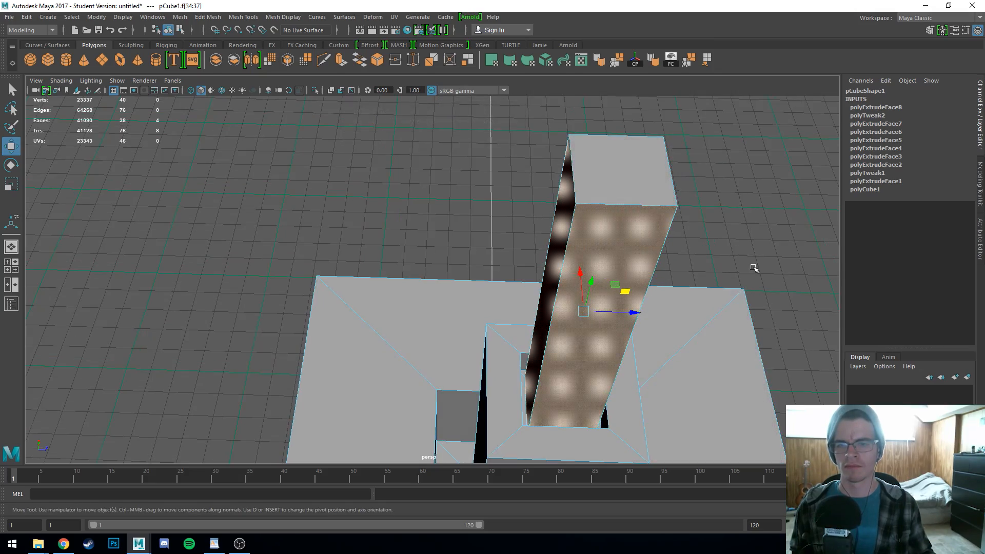
Step: Examine the column's selected side faces from another angle in wireframe and shaded display
left_click_drag(752, 268, 719, 260, "alt")
key("4")
scroll(657, 303, "down", 6)
mouse_move(598, 324)
left_mouse_down("alt")
mouse_move(576, 330)
mouse_move(597, 342)
mouse_move(550, 345)
mouse_move(567, 353)
mouse_move(524, 333)
left_mouse_up("alt")
key("5")
scroll(561, 350, "up", 1)
scroll(561, 350, "down", 2)
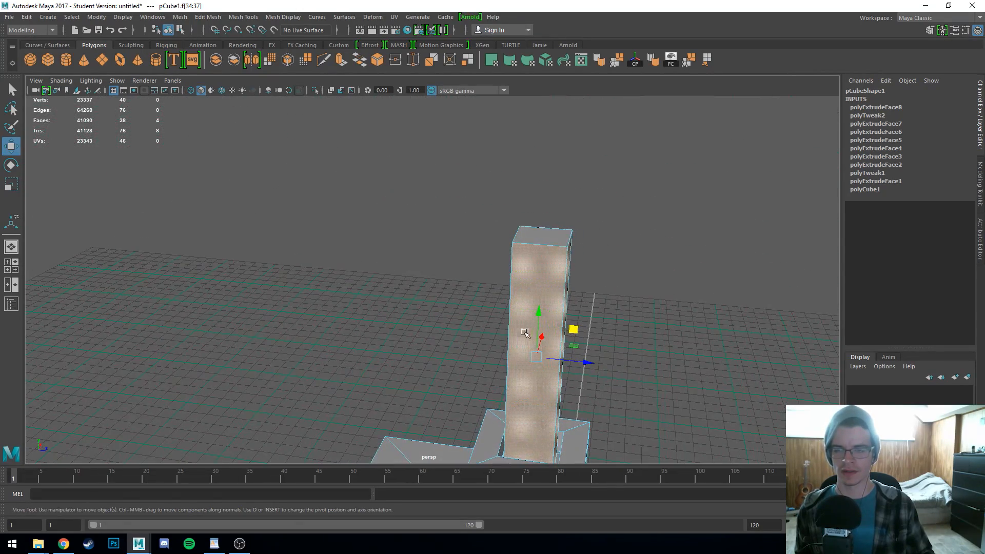
Step: Extrude the thin column's top face upward to add another section
left_click(547, 236)
key("ctrl+e")
left_click_drag(544, 202, 549, 97)
Step: Select all four side faces of the column's new top section
left_click_drag(600, 225, 534, 237, "alt")
left_click(585, 218)
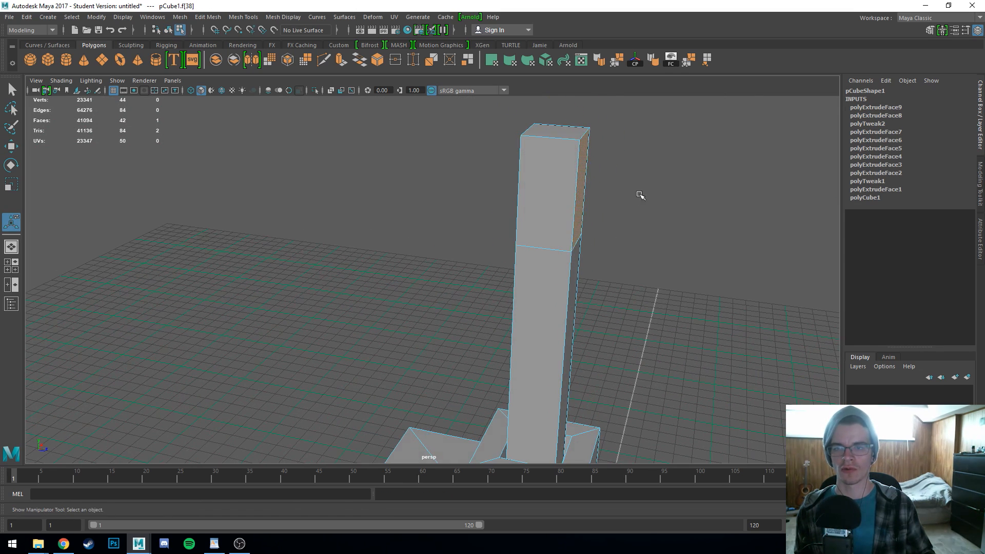
left_click_drag(649, 200, 636, 249, "alt")
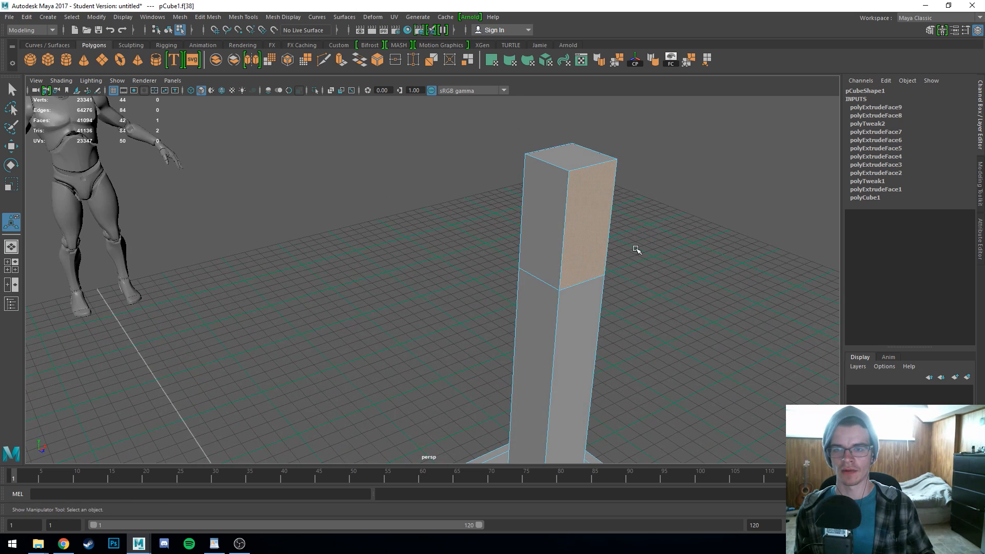
left_click(636, 250)
left_click(598, 241)
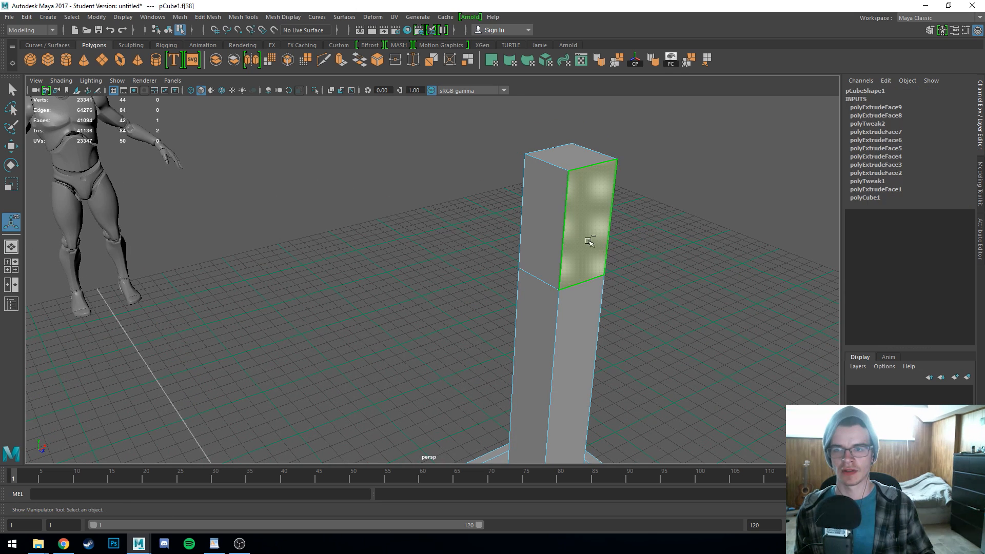
left_click(548, 229, "shift")
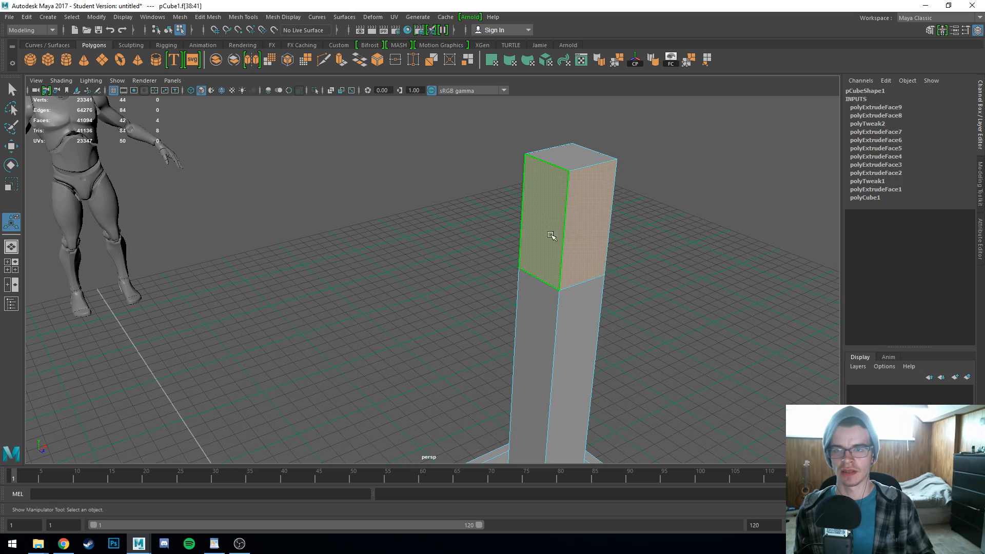
mouse_move(658, 262)
left_mouse_down("alt")
mouse_move(286, 264)
mouse_move(702, 249)
mouse_move(669, 263)
left_mouse_up("alt")
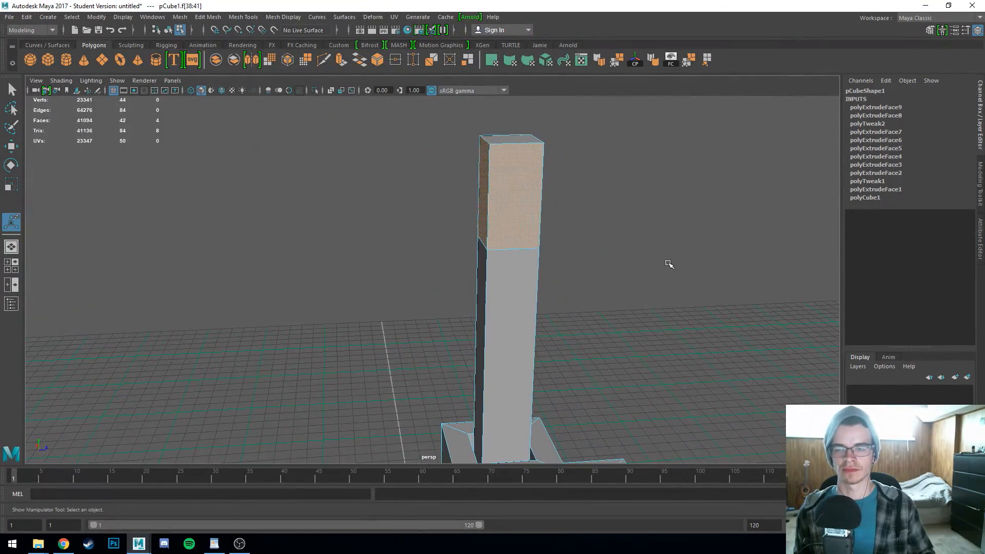
Step: Extrude the four selected side faces and pull them outward with Keep Faces Together on
key("ctrl+e")
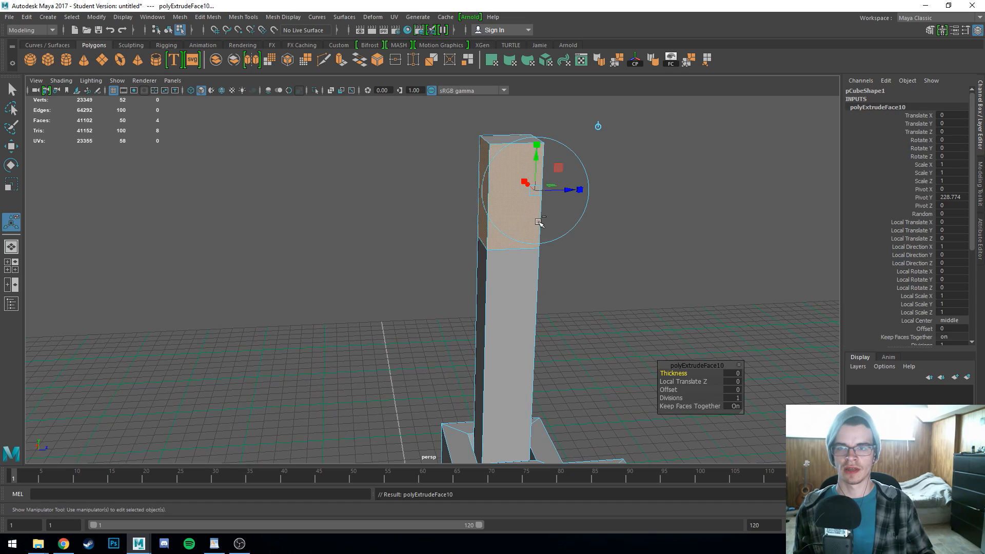
left_click_drag(578, 190, 682, 202)
left_click_drag(534, 217, 454, 219, "alt")
Step: Undo the outward pull and extrude the faces separately by about 28.43 in local Z with Keep Faces Together off
key("ctrl+z")
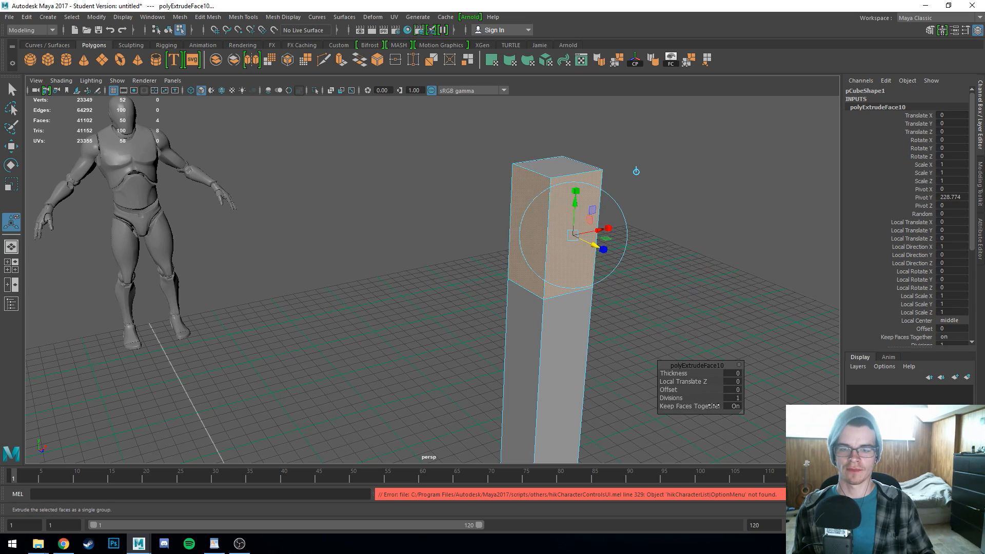
left_click(734, 405)
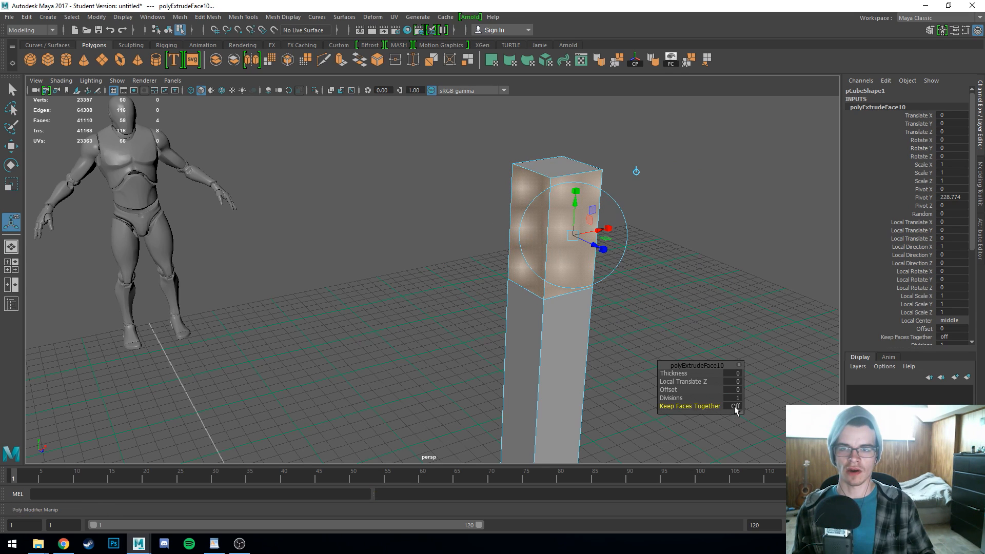
left_click_drag(594, 247, 504, 353)
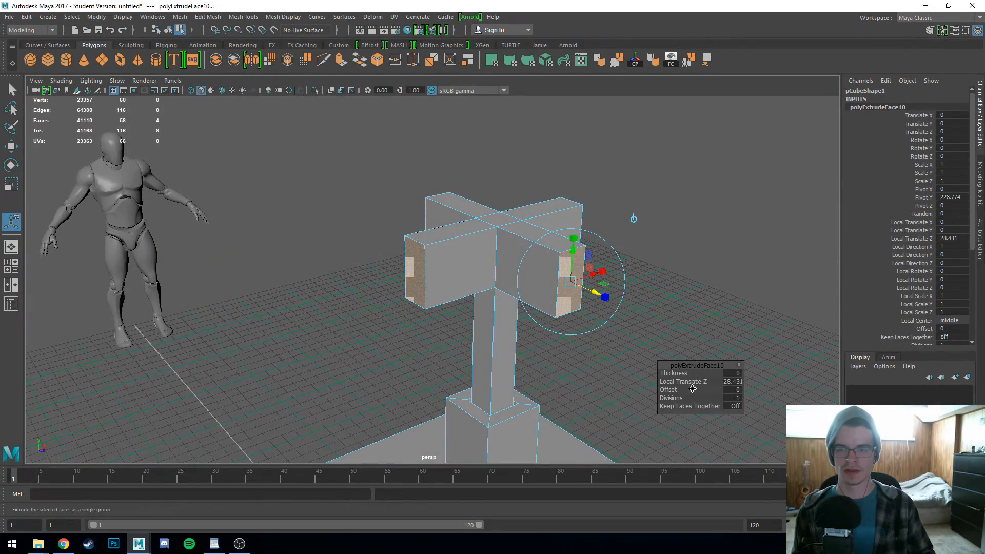
Step: Try the extrusion's Offset and several Divisions values, including 7 and 5, and return Divisions to 1
mouse_move(676, 390)
left_mouse_down()
mouse_move(663, 390)
mouse_move(683, 391)
left_mouse_up()
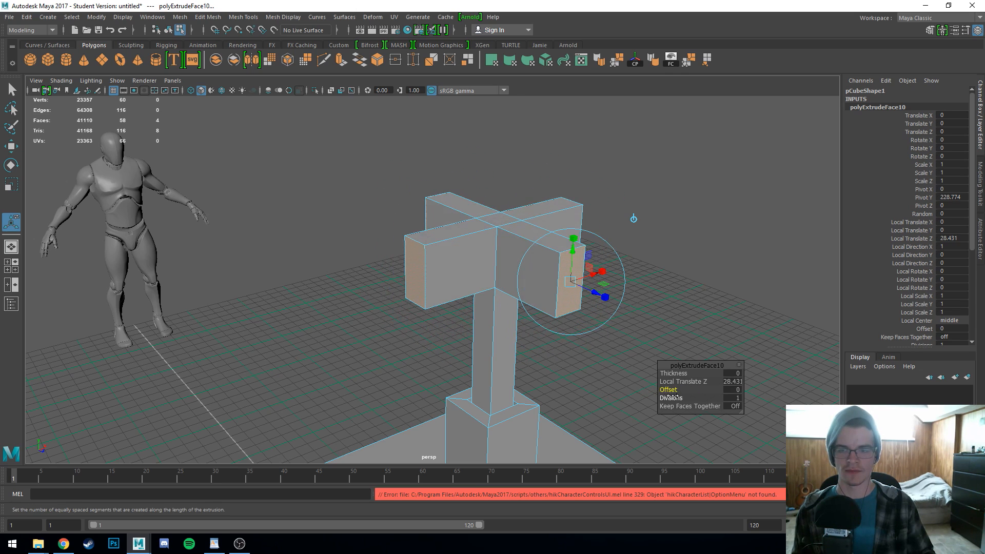
left_click(672, 398)
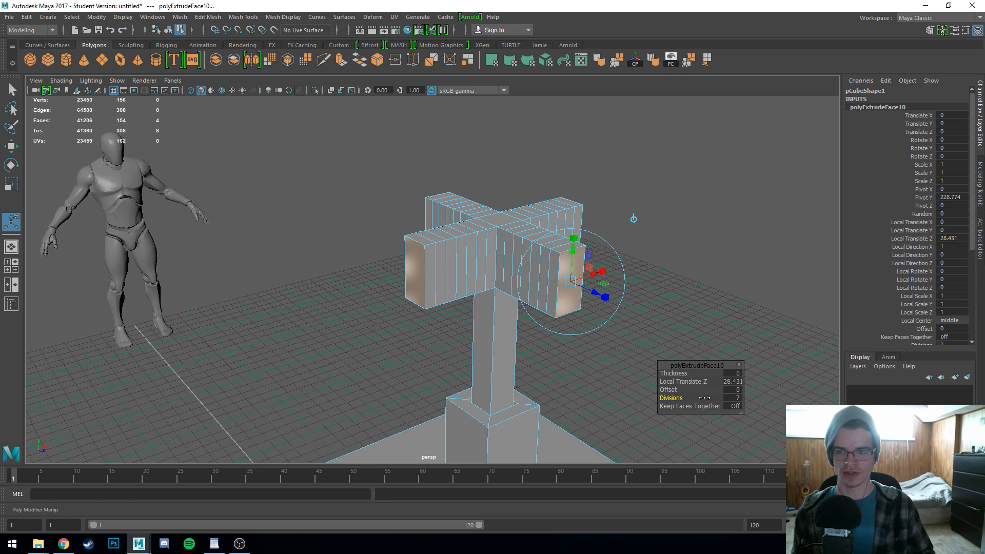
left_click_drag(704, 398, 720, 400)
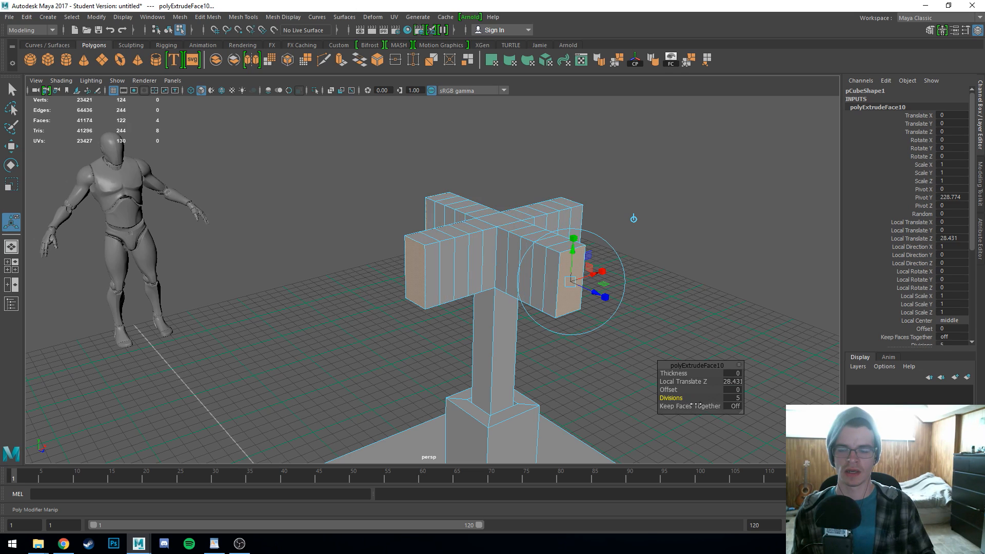
left_click_drag(696, 405, 674, 406)
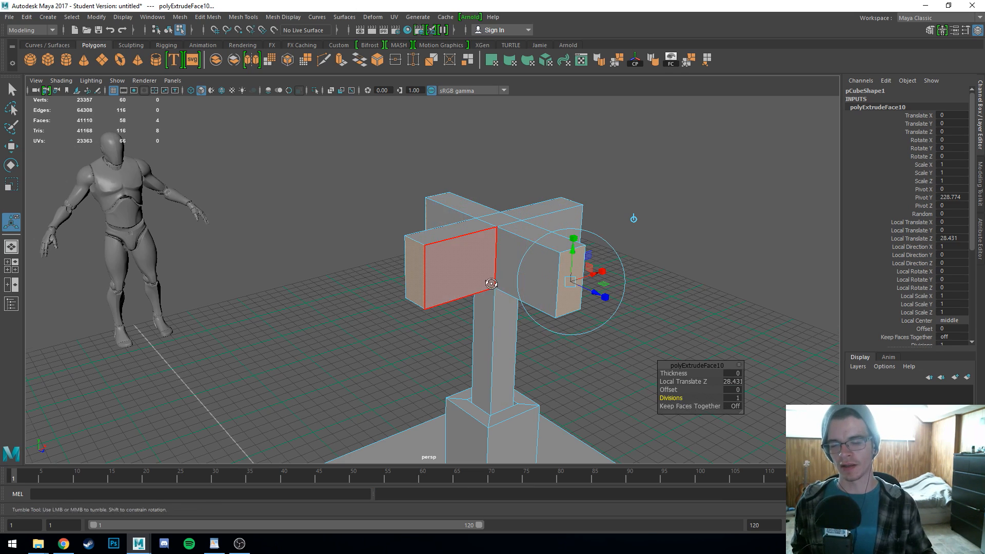
Step: Examine the four extruded arms and undo the whole side-face extrusion
scroll(491, 284, "up", 4)
left_click_drag(490, 284, 469, 296, "alt")
scroll(546, 301, "down", 3)
scroll(502, 297, "down", 3)
scroll(469, 288, "up", 4)
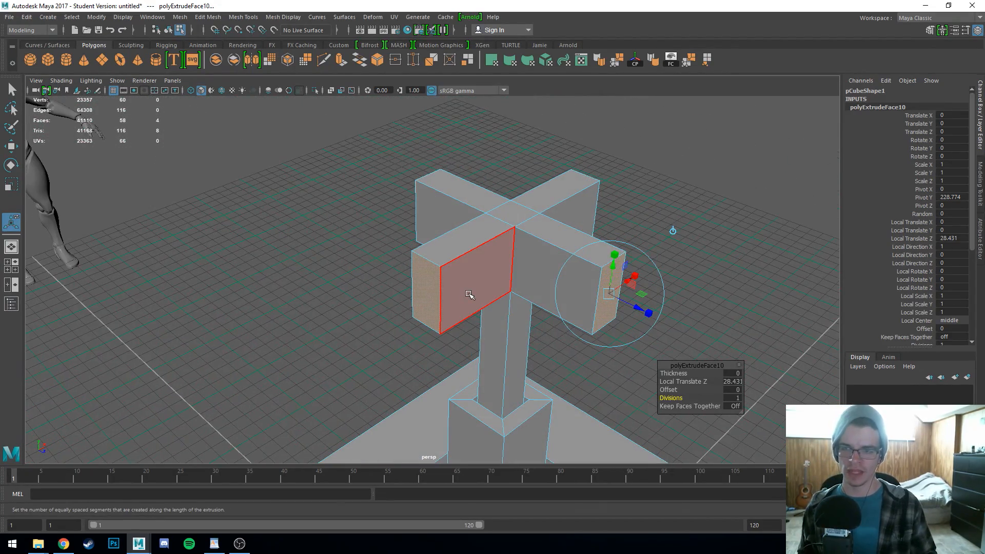
key("ctrl+z")
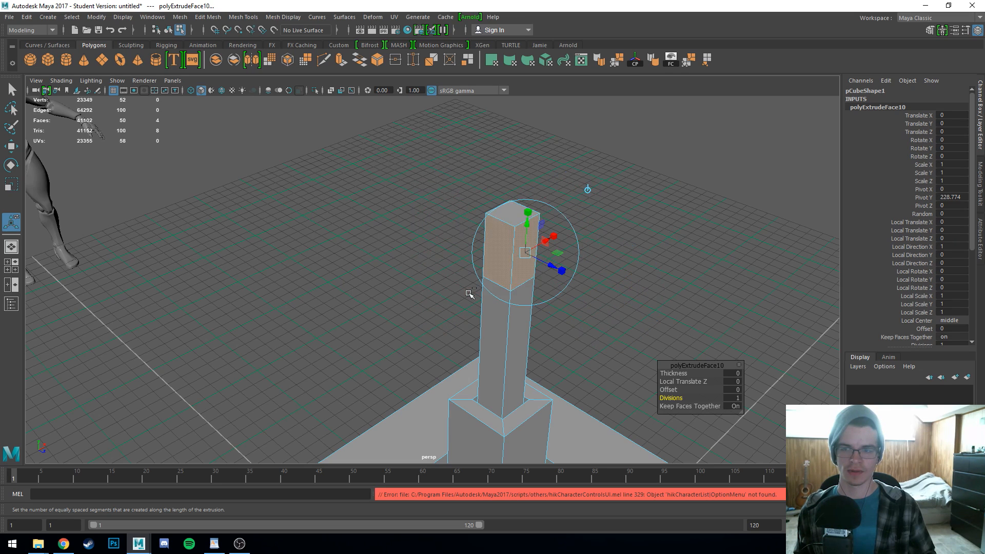
key("ctrl+z")
Step: Clear the face selection, switch the mesh to edge mode and select one top edge of the column
left_click_drag(480, 286, 529, 243, "alt")
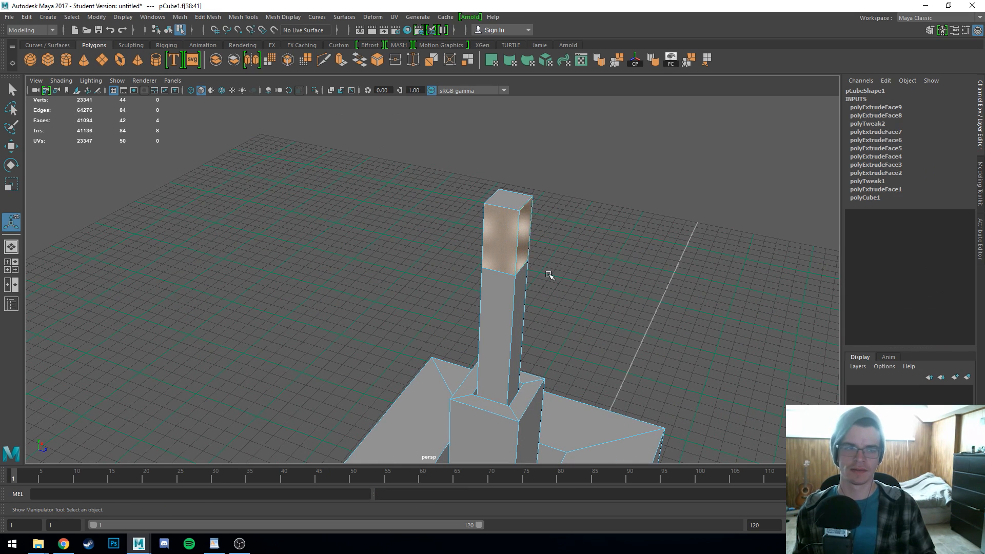
left_click_drag(549, 276, 534, 350, "alt")
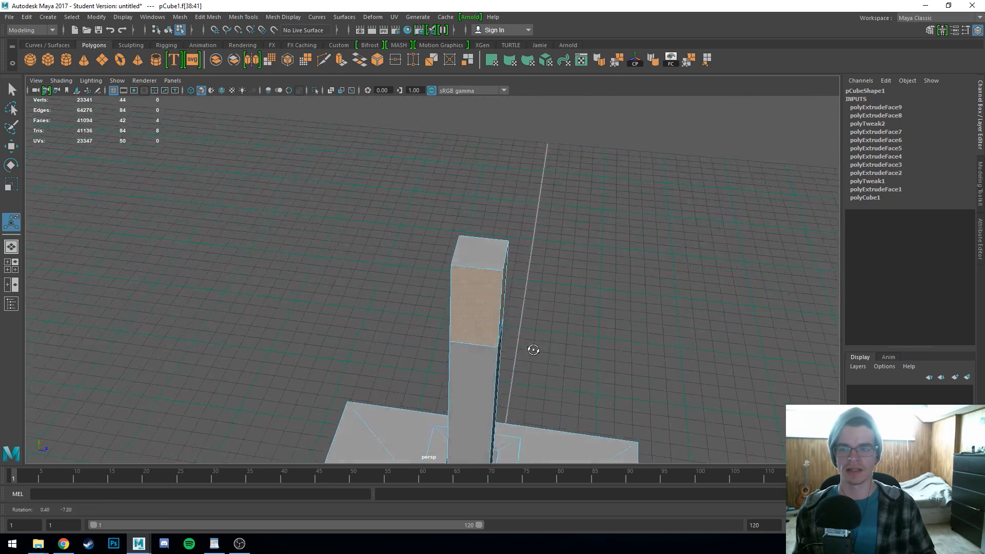
scroll(534, 349, "down", 4)
left_click(535, 347)
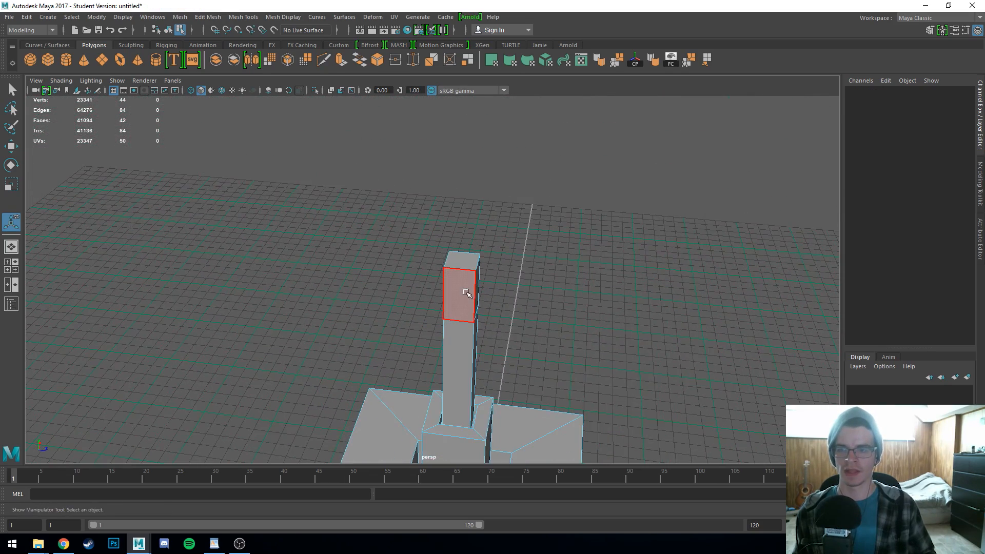
scroll(470, 295, "up", 5)
left_click_drag(484, 290, 488, 298, "alt")
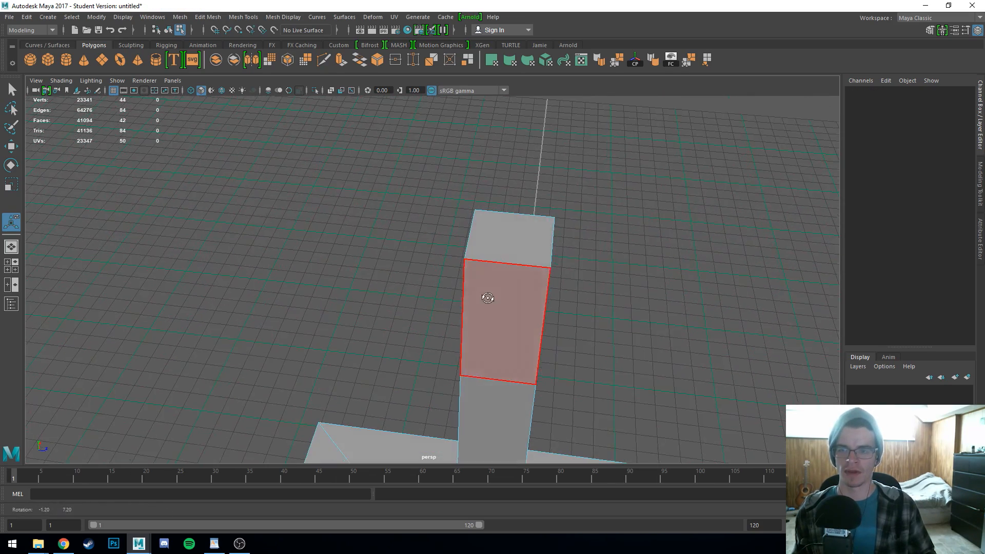
left_click(508, 245)
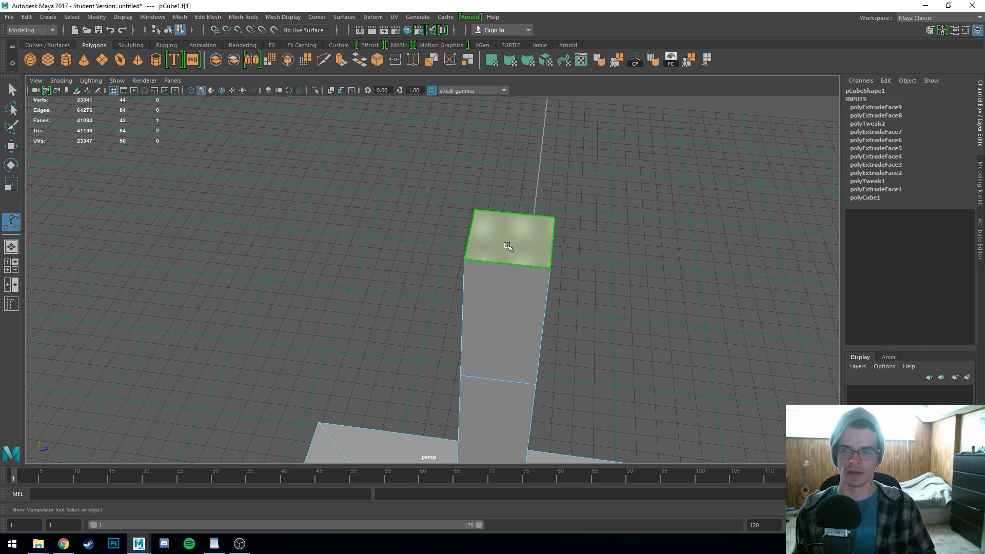
right_click(507, 245)
right_click_drag(507, 245, 509, 217)
left_click(508, 257)
Step: Try extruding the selected top edge outward from the column and raising its outer end, and undo the edge extrusion
mouse_move(624, 266)
left_mouse_down("alt")
mouse_move(524, 273)
mouse_move(630, 278)
left_mouse_up("alt")
key("ctrl+e")
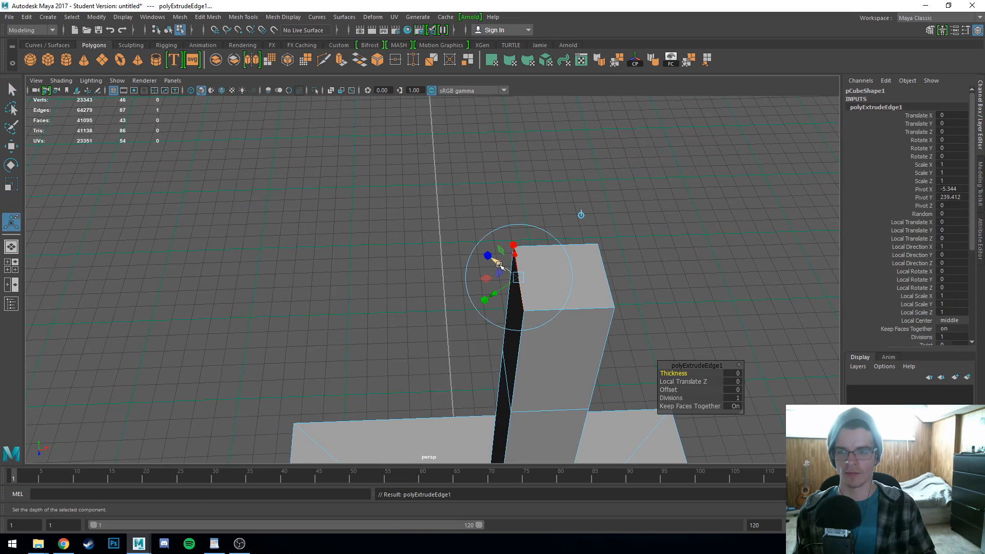
key("w")
left_click_drag(563, 277, 414, 281)
left_click_drag(406, 400, 552, 284, "alt")
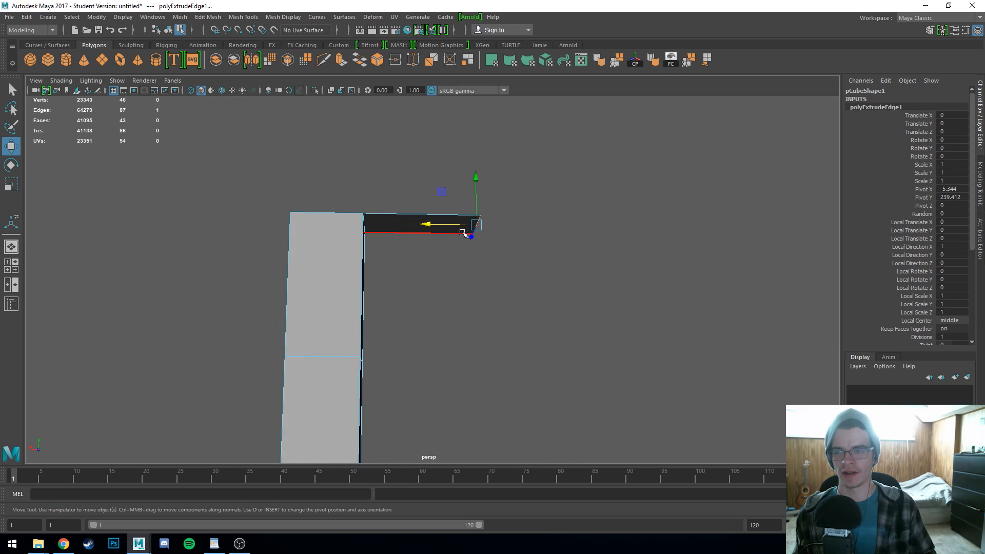
left_click_drag(475, 195, 457, 365)
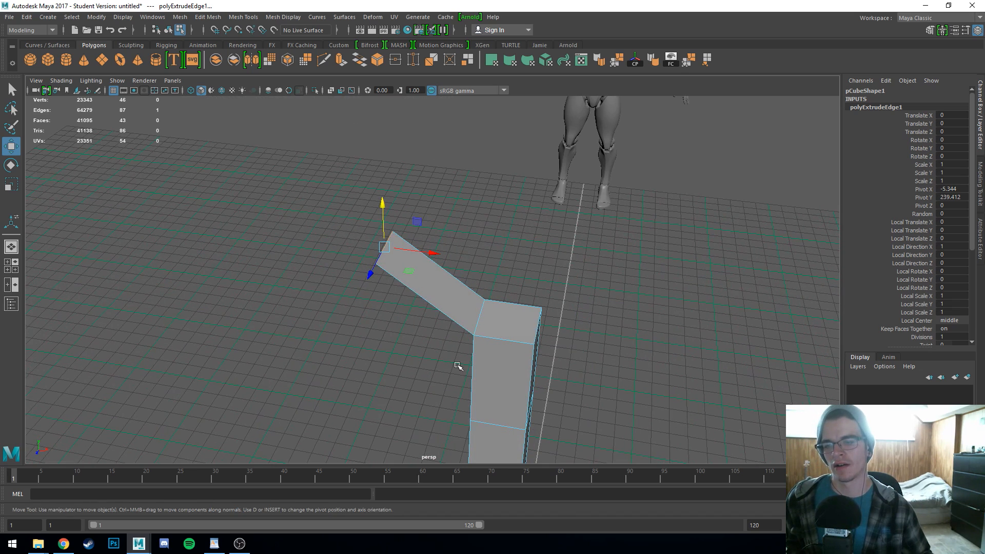
key("ctrl+z")
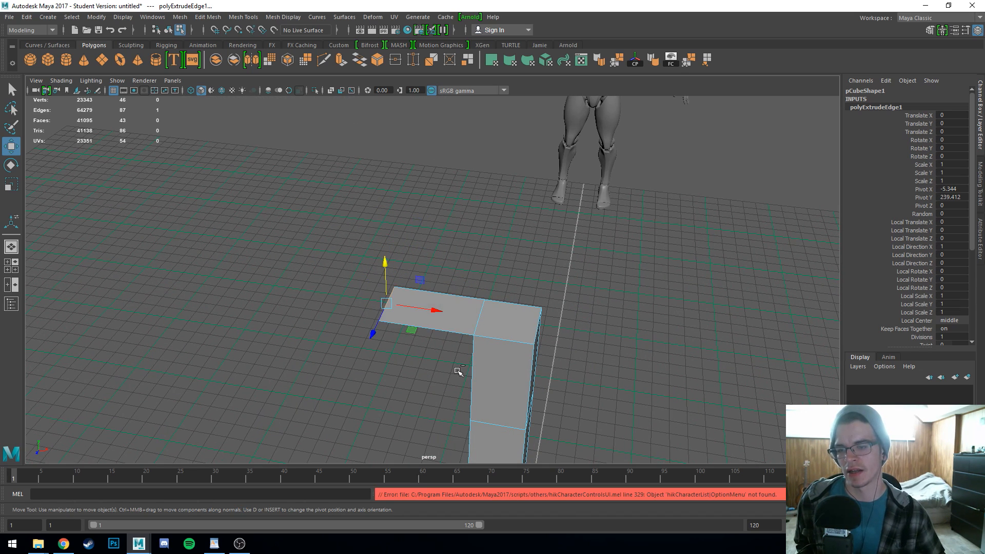
key("ctrl+z")
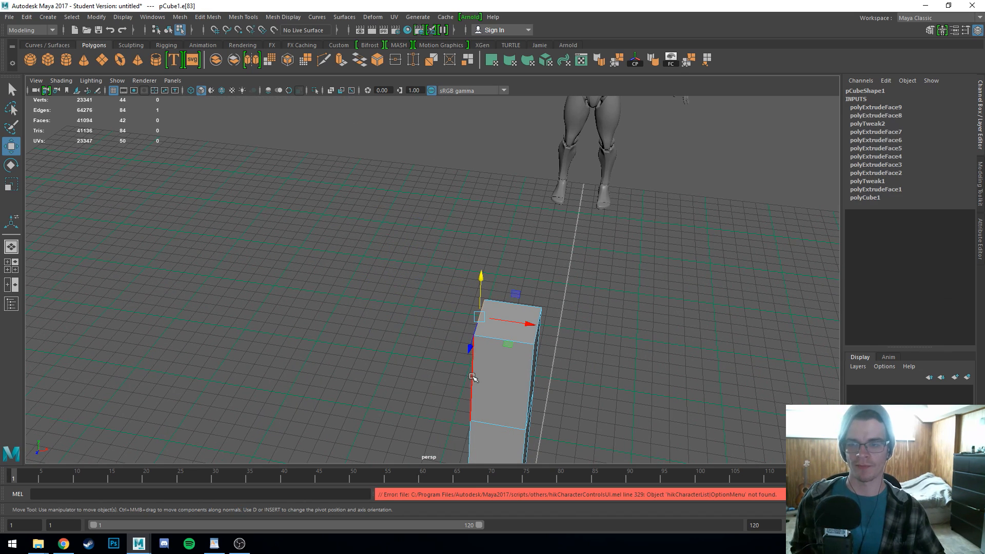
Step: Switch the mesh to vertex mode and select the four corner vertices of the column's top face
scroll(519, 375, "up", 5)
middle_click_drag(565, 355, 501, 257, "alt")
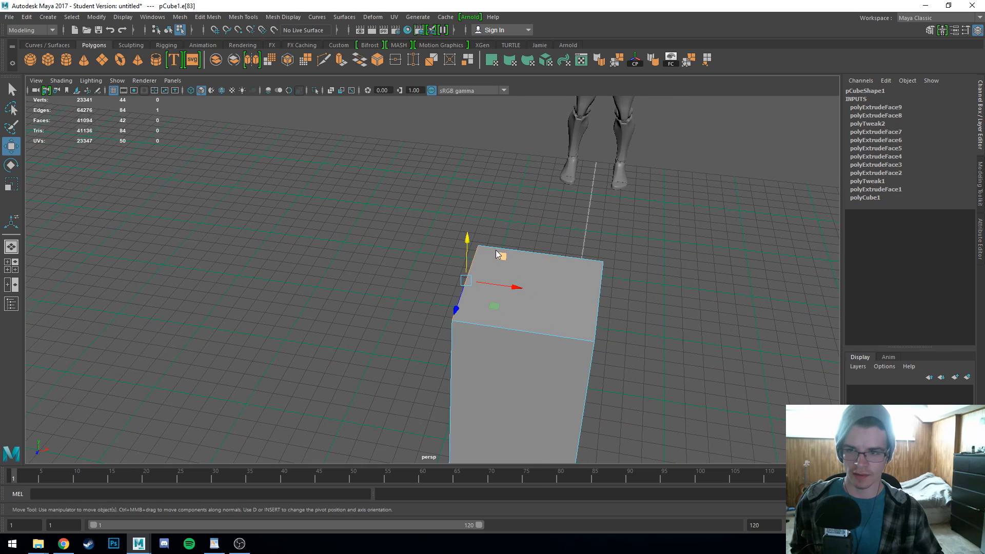
right_click_drag(496, 248, 449, 242)
left_click(480, 247)
left_click(455, 318, "shift")
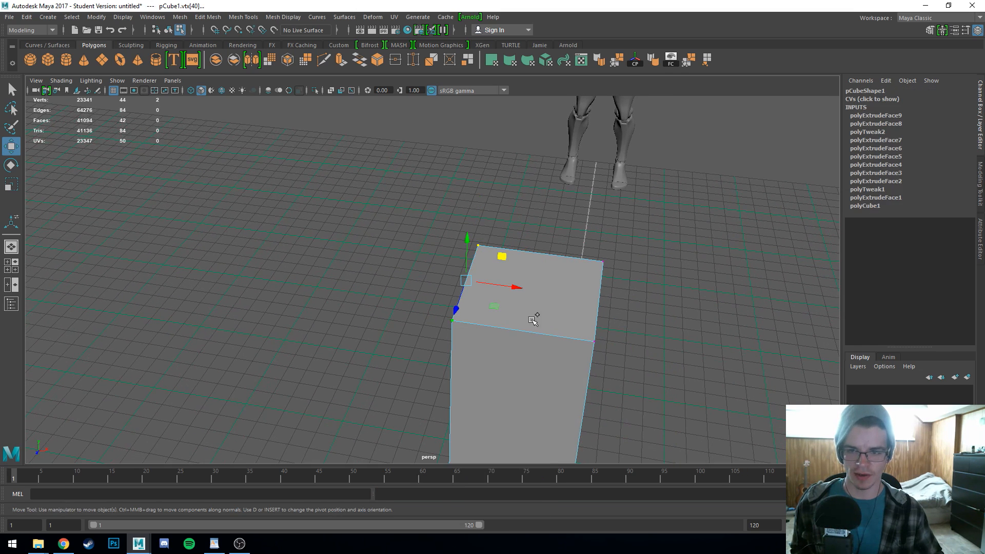
left_click(592, 339, "shift")
Step: Extrude the four selected corner vertices, examine the resulting spikes and undo the extrusion
key("ctrl+e")
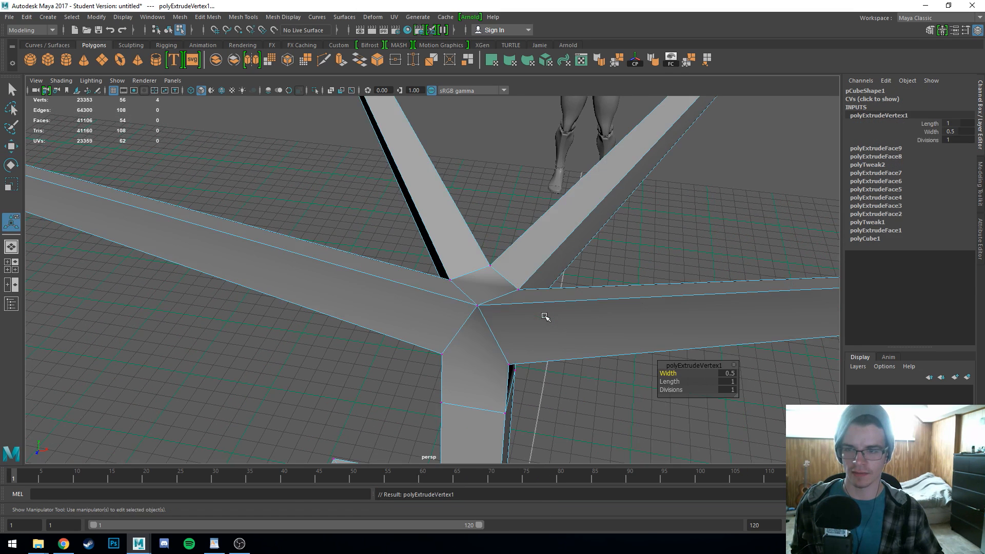
left_click_drag(545, 317, 623, 362, "alt")
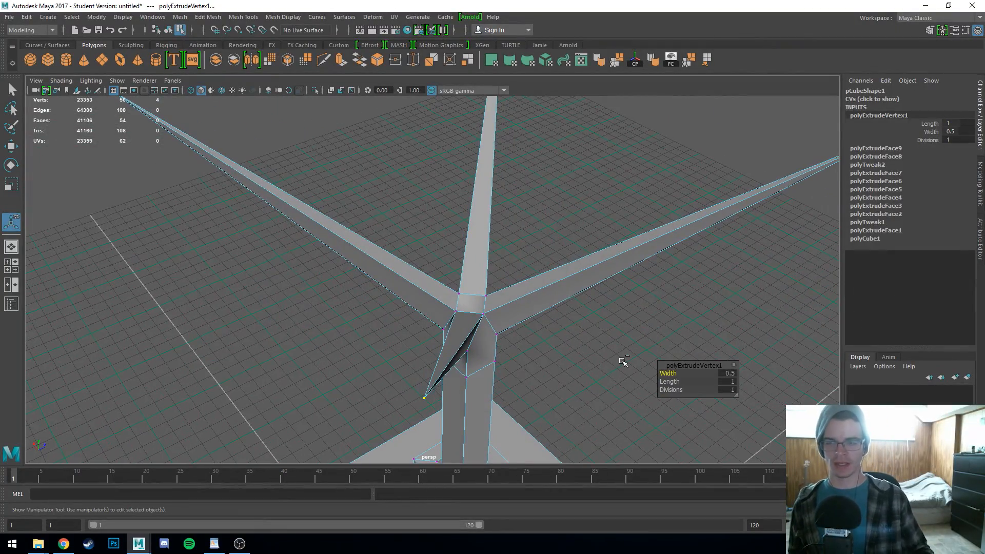
key("ctrl+z")
left_click_drag(622, 359, 477, 329, "alt")
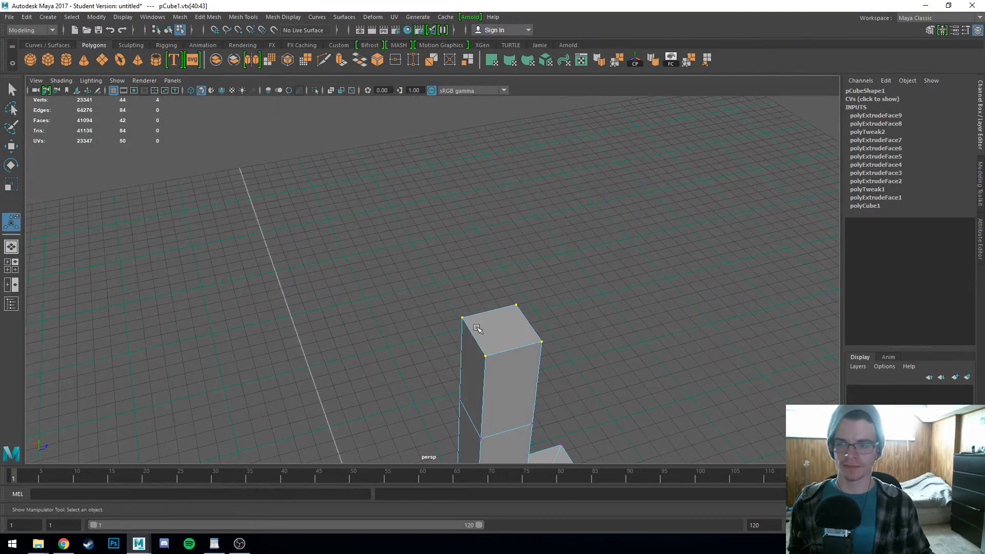
Step: Switch the mesh to face mode and bevel the column's top face with a fraction of 0.5
middle_click_drag(477, 328, 411, 295, "alt")
right_click_drag(441, 251, 446, 277)
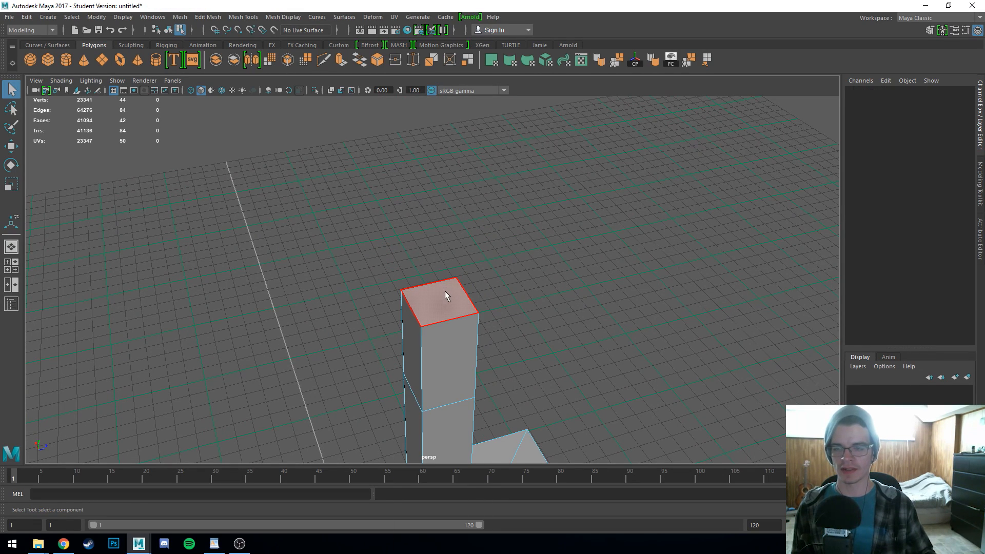
left_click(445, 291)
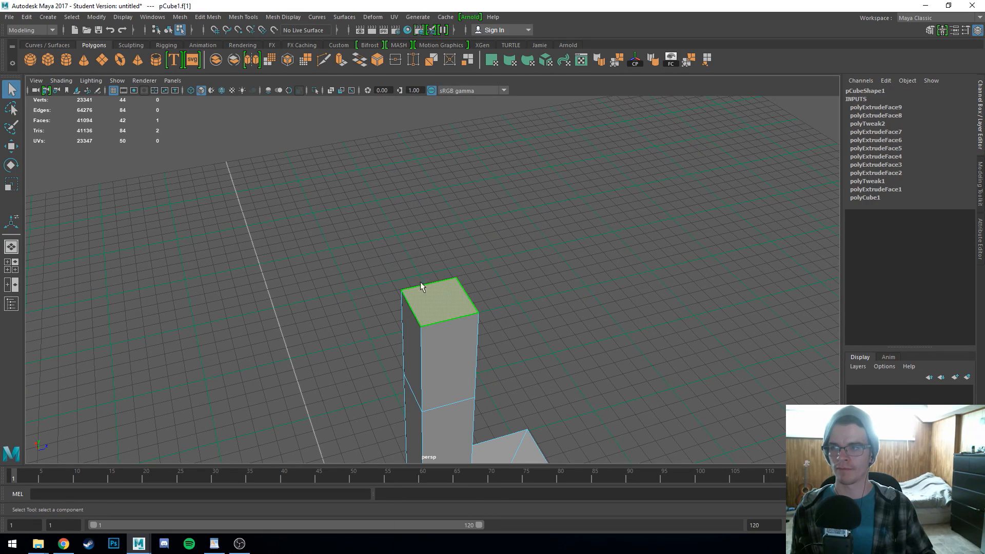
left_click(207, 18)
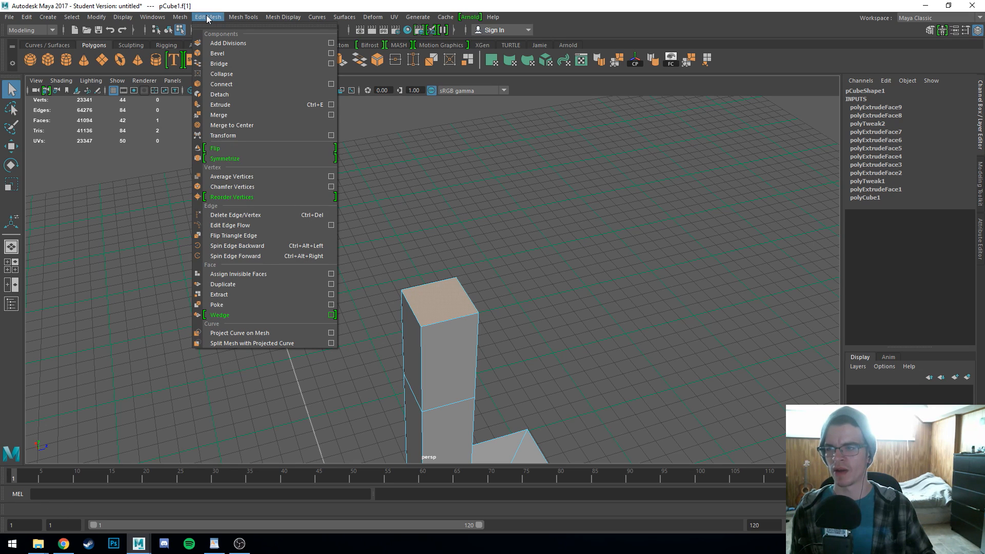
left_click(217, 54)
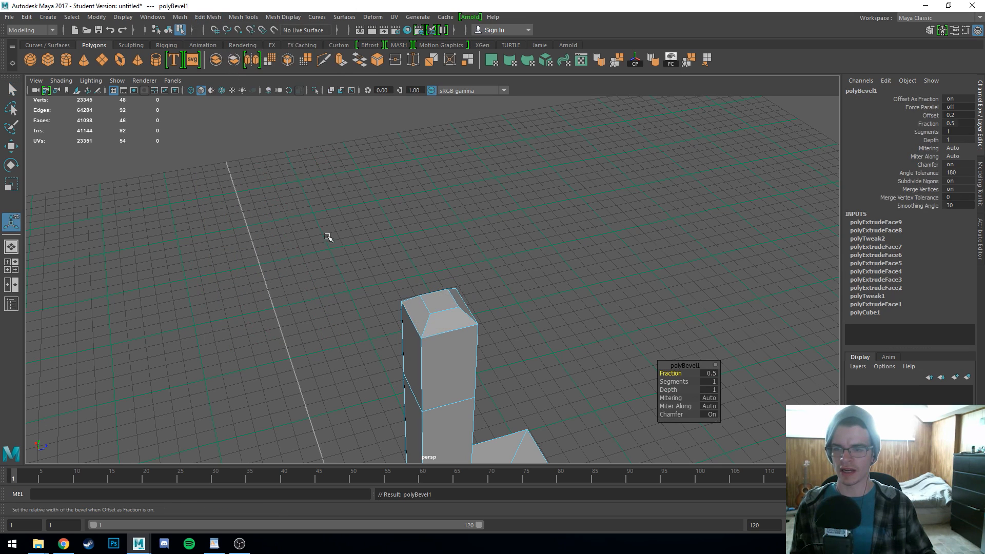
Step: Set the fraction of the bevel on the column's top face to 0.1
scroll(364, 275, "up", 3)
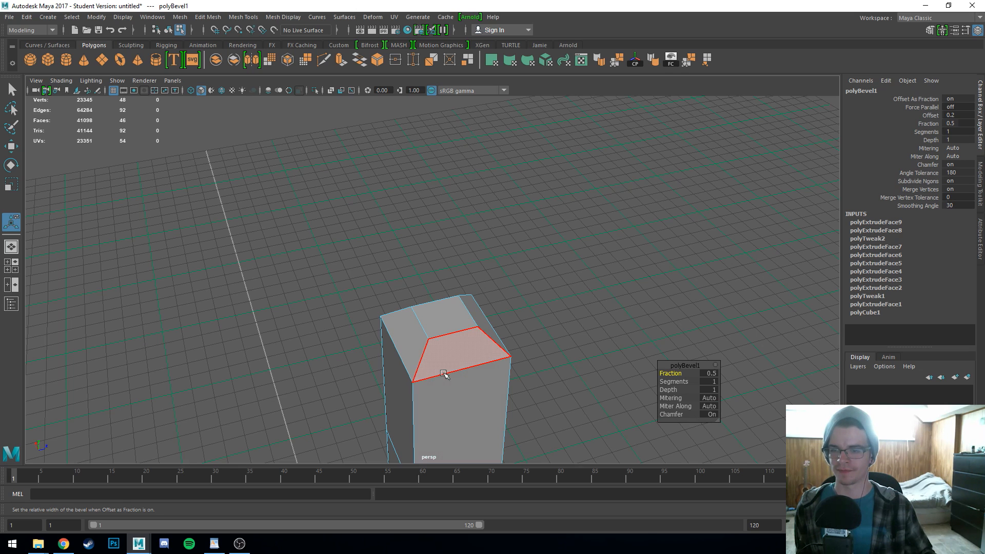
middle_click_drag(500, 369, 490, 348, "alt")
left_click_drag(460, 327, 409, 336, "alt")
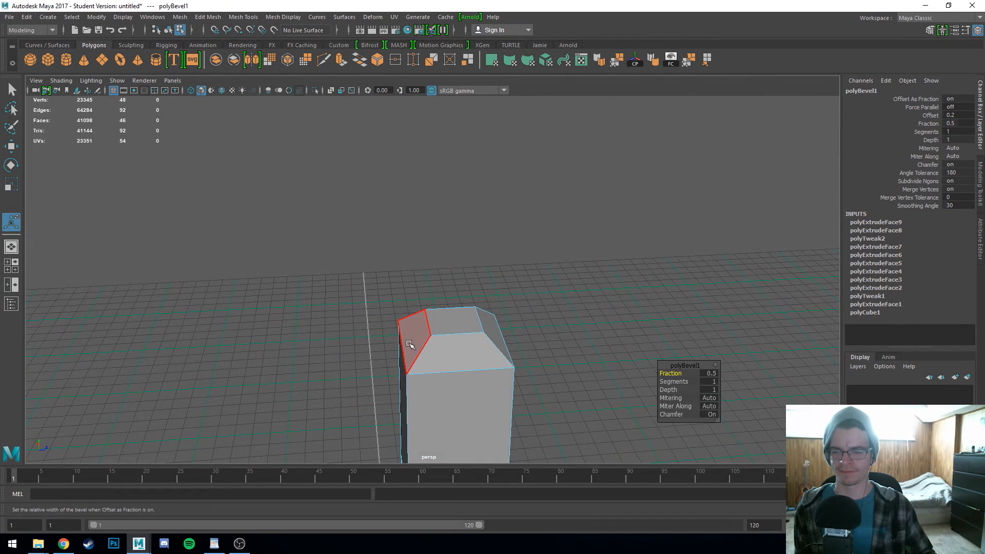
left_click_drag(420, 353, 412, 354, "alt")
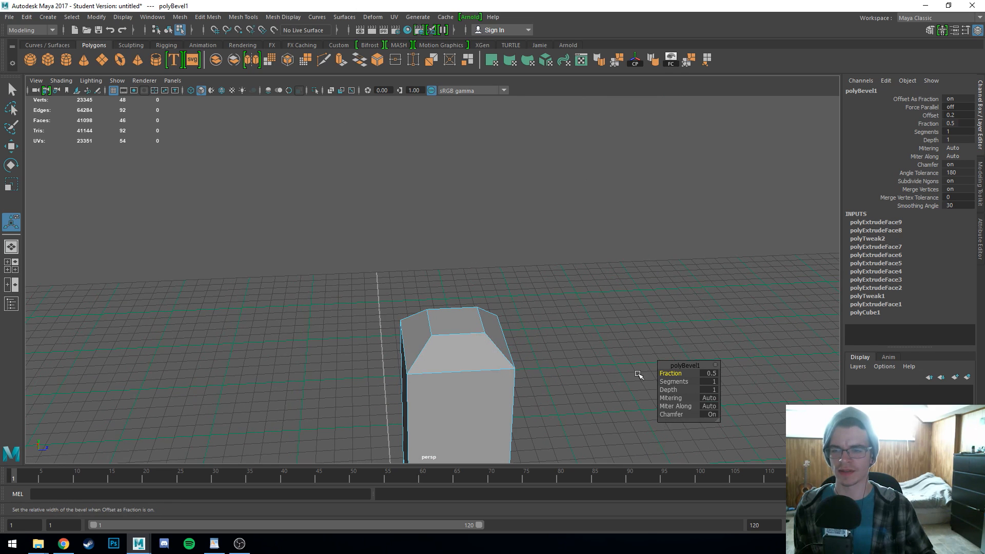
left_click_drag(568, 370, 539, 339, "alt")
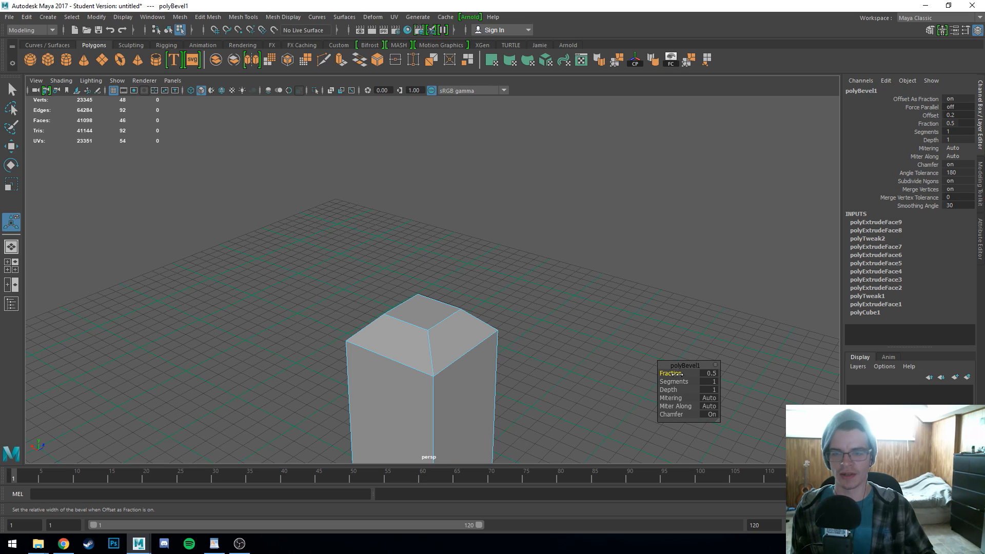
left_click(716, 373)
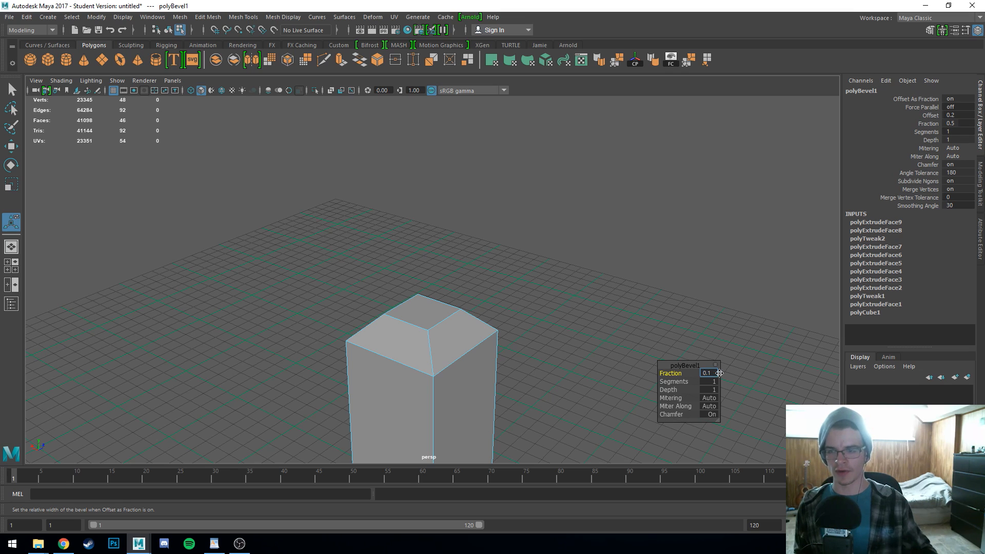
key("Return")
scroll(453, 237, "up", 3)
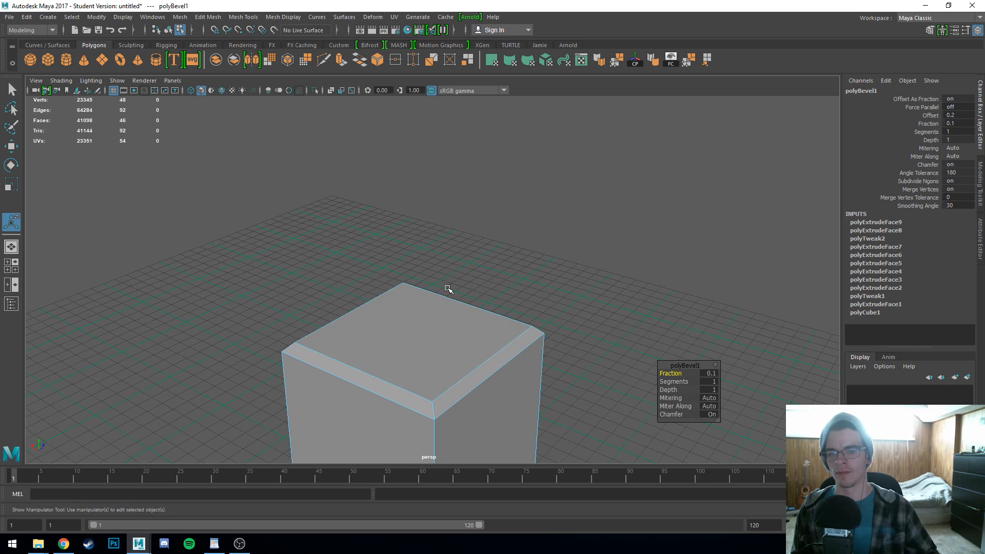
Step: Try a fraction of 1 for the column's top bevel and undo the change
left_click(713, 374)
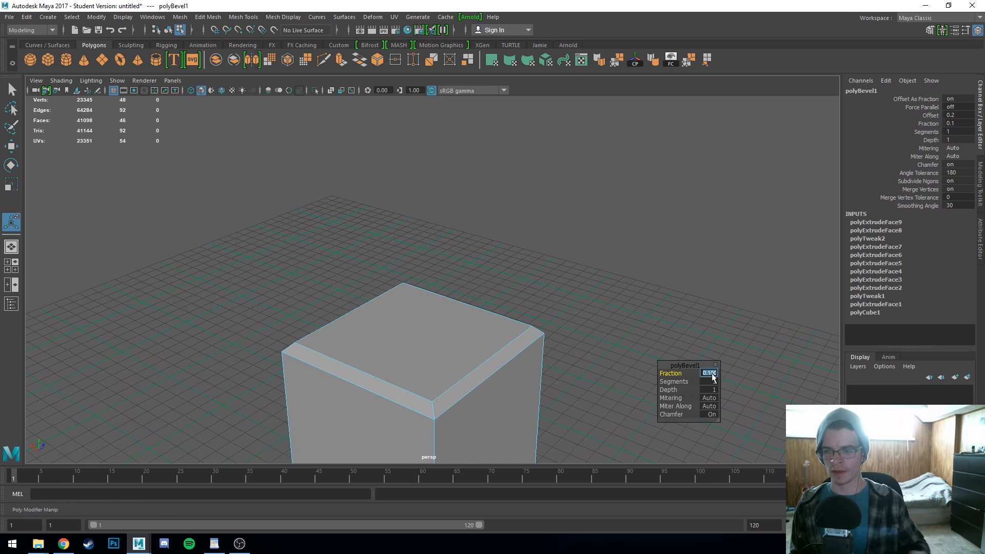
type("1")
key("Return")
middle_click_drag(631, 336, 479, 359, "alt")
key("ctrl+z")
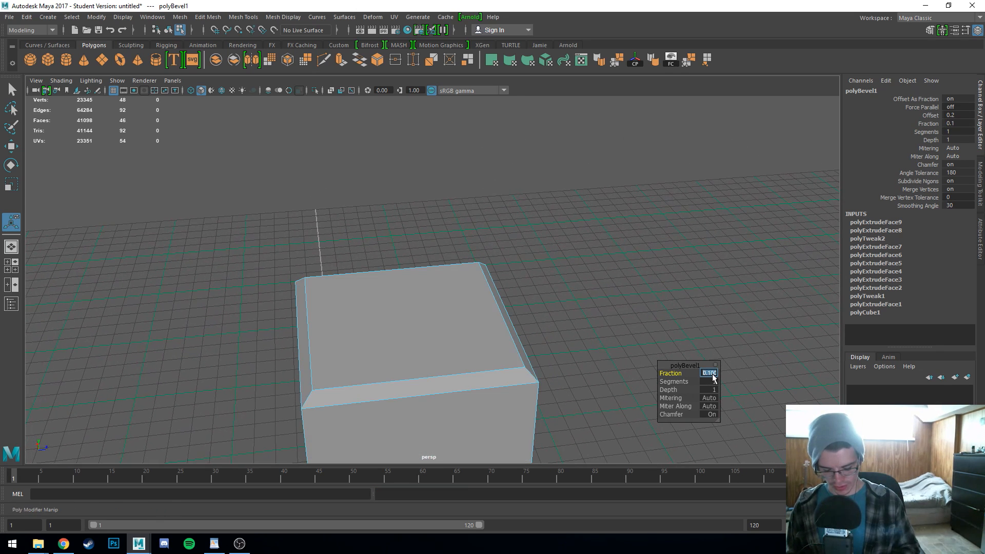
Step: Set the top bevel's fraction to 0.8, examine the tapered shape and undo the change
left_click(712, 373)
type("0.")
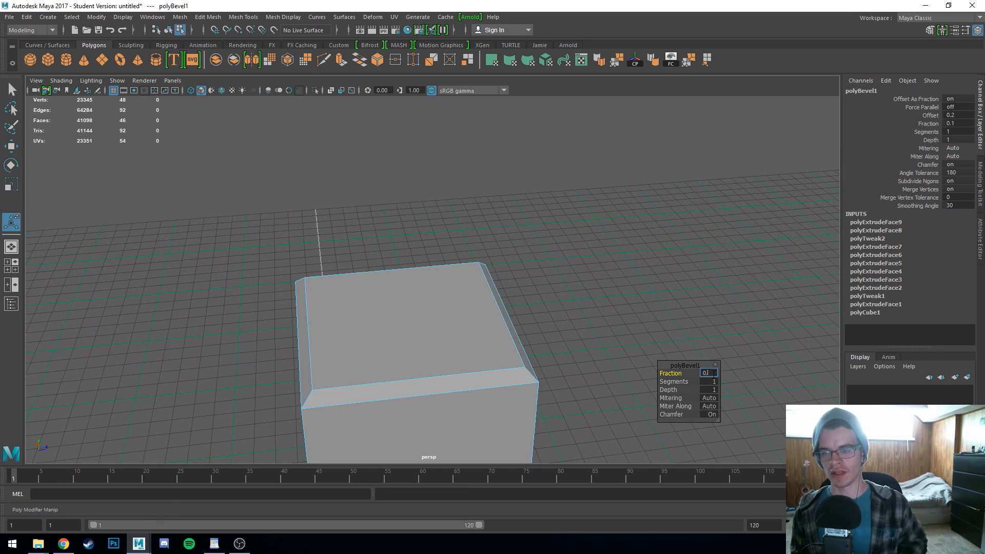
type("8")
key("Return")
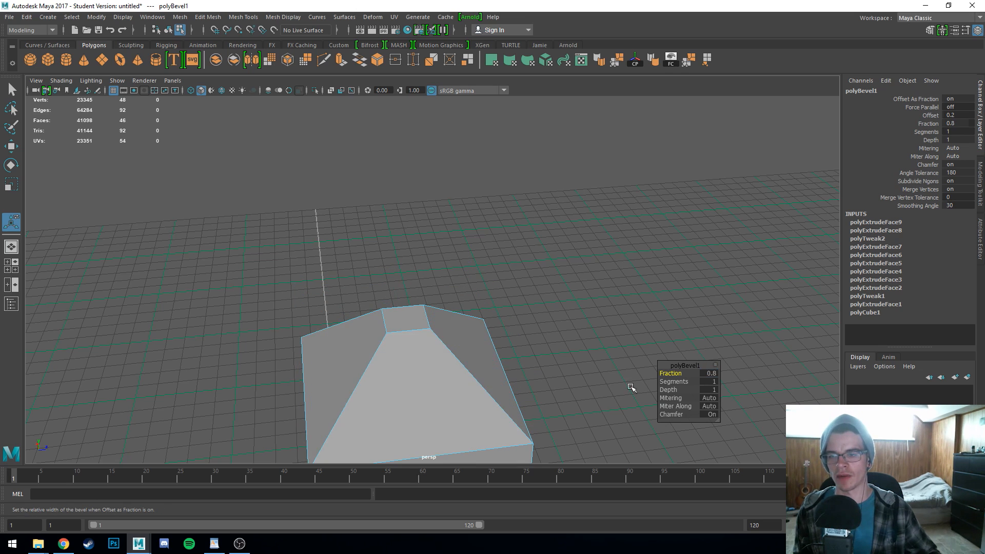
left_click_drag(633, 387, 387, 305, "alt")
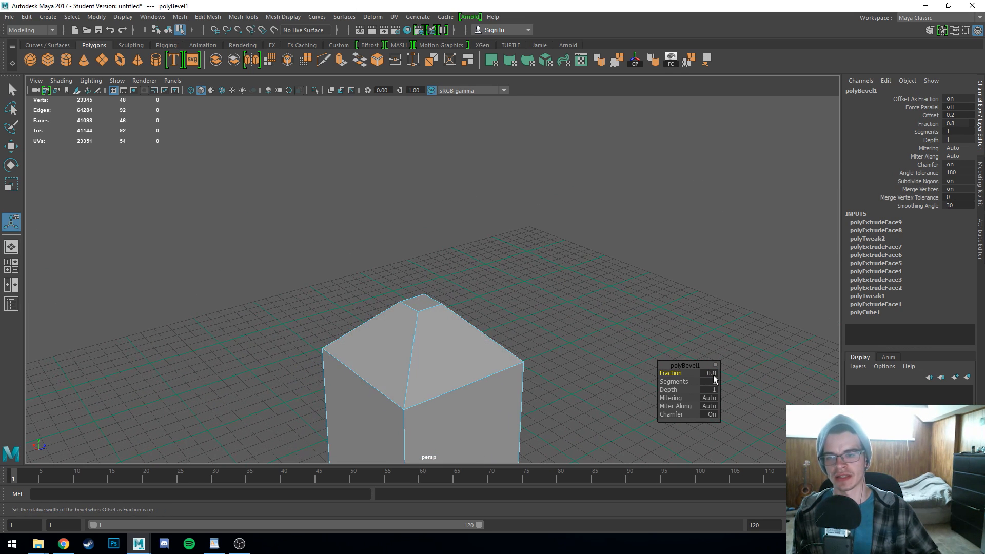
key("ctrl+z")
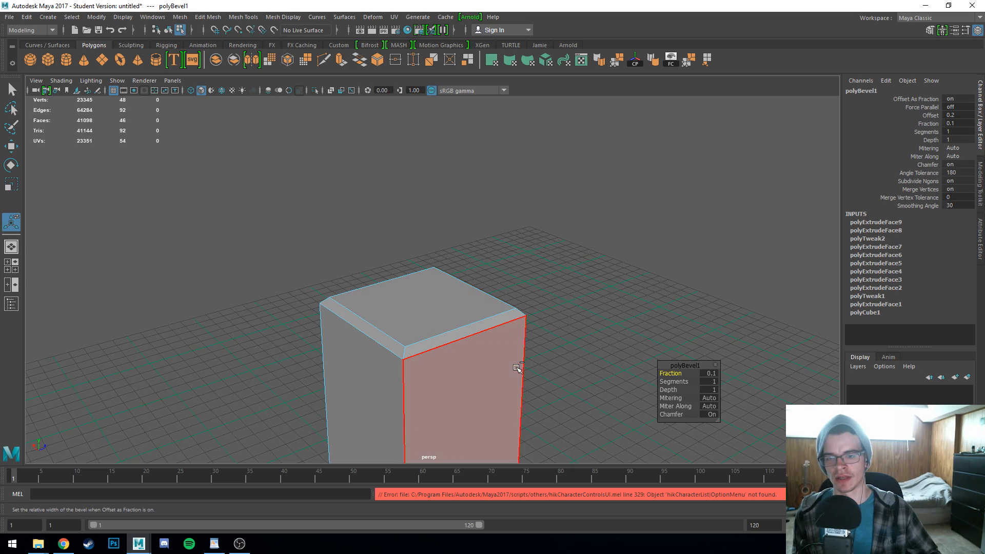
Step: Set the bevel's fraction to 0.02, examine the narrow bevel up close and undo the face bevel
left_click(710, 373)
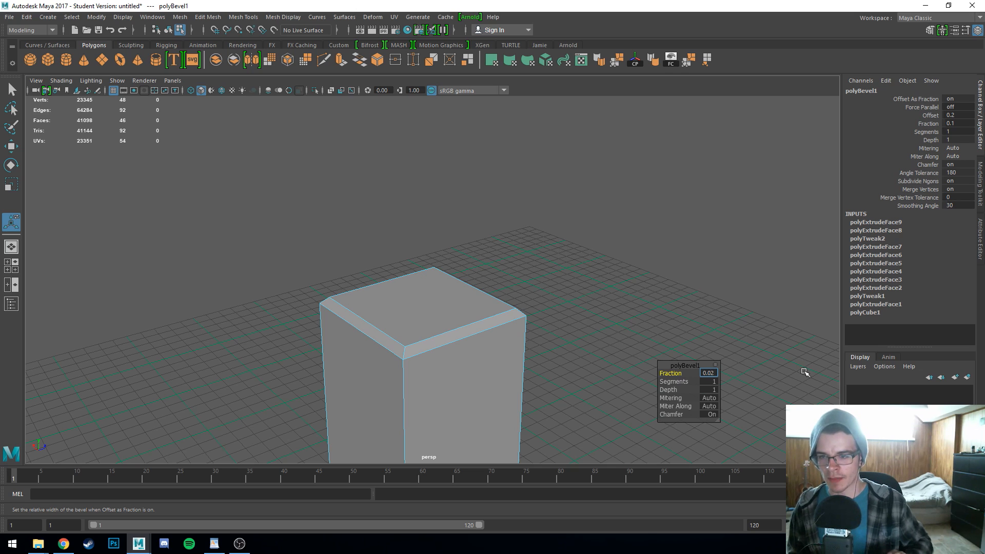
type("0.02")
key("Return")
scroll(451, 323, "up", 8)
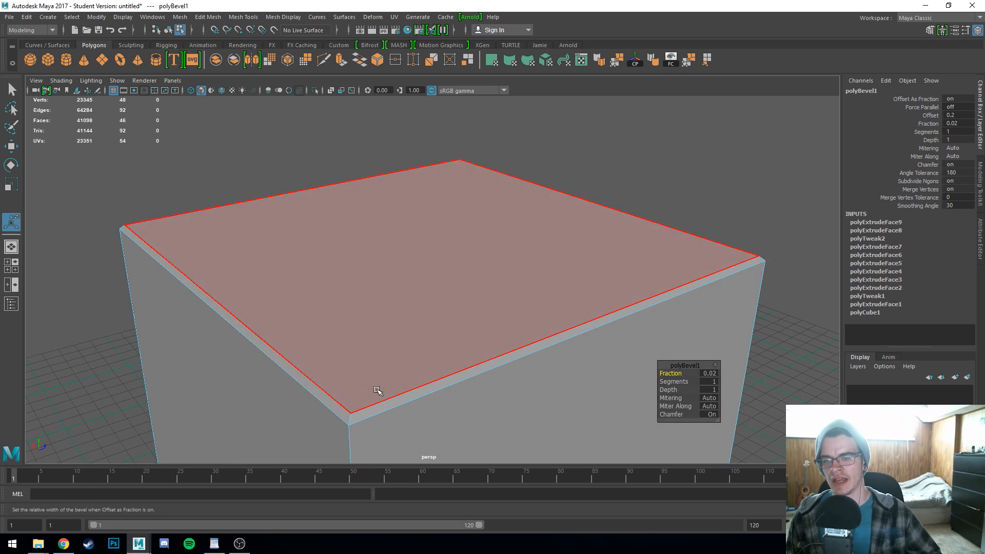
scroll(388, 376, "down", 3)
left_click_drag(400, 358, 391, 387, "alt")
scroll(392, 389, "down", 3)
middle_click_drag(409, 387, 419, 378)
key("ctrl+z")
Step: Switch the mesh to edge mode and select the four edges around the column's top face
right_click_drag(411, 247, 417, 223)
left_click(355, 317)
left_click(291, 366)
left_click_drag(290, 367, 419, 398, "alt")
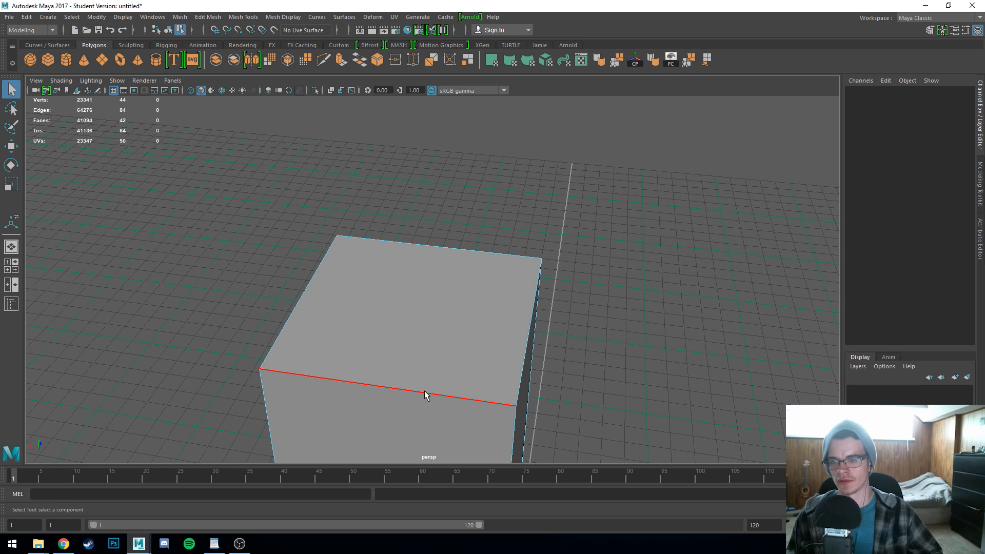
right_click_drag(425, 396, 424, 221)
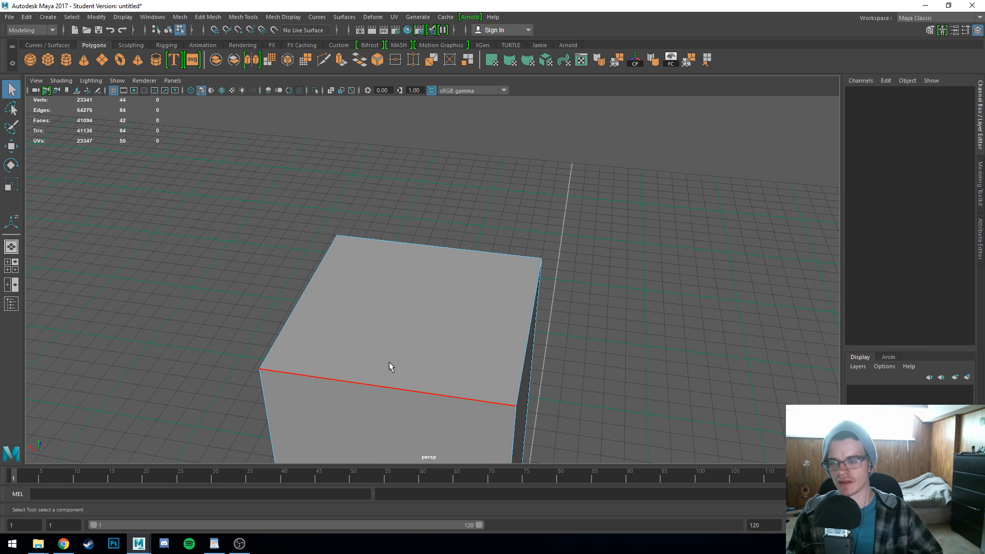
left_click(389, 366)
left_click(314, 321, "shift")
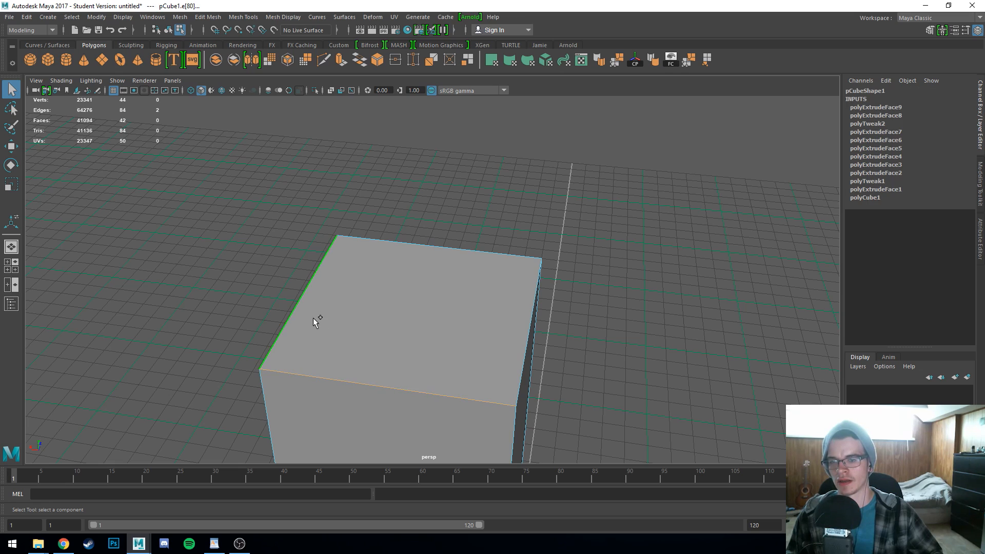
left_click(485, 331, "shift")
left_click(466, 266, "shift")
mouse_move(392, 291)
right_mouse_down()
mouse_move(441, 292)
mouse_move(398, 289)
right_mouse_up()
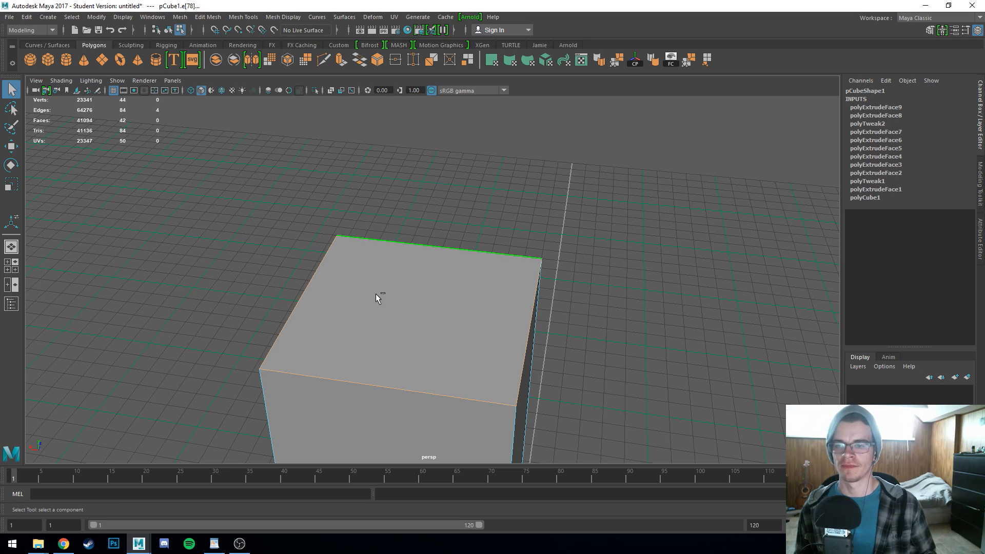
Step: Try bevelling the four selected edges of the column's top and undo the bevel
right_click(375, 294, "shift")
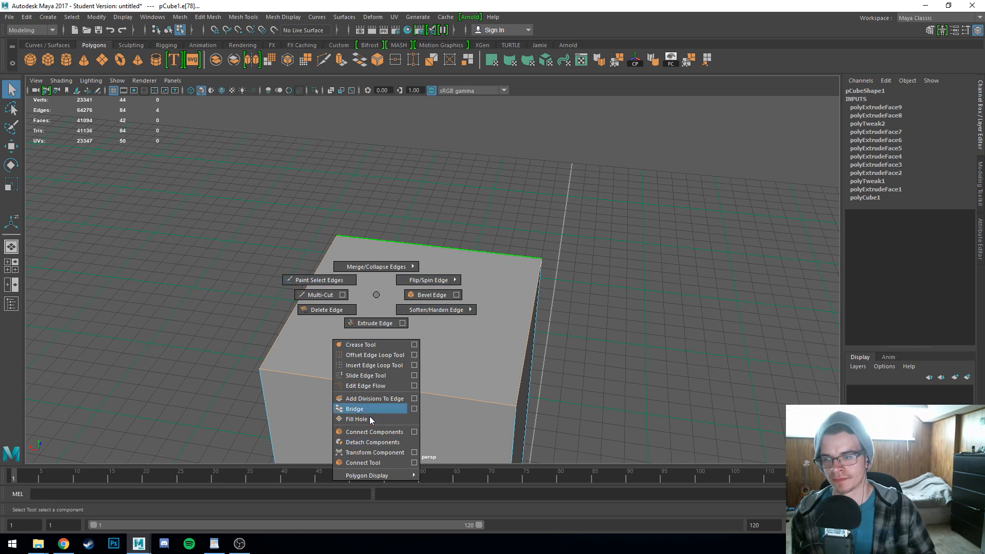
mouse_move(396, 237)
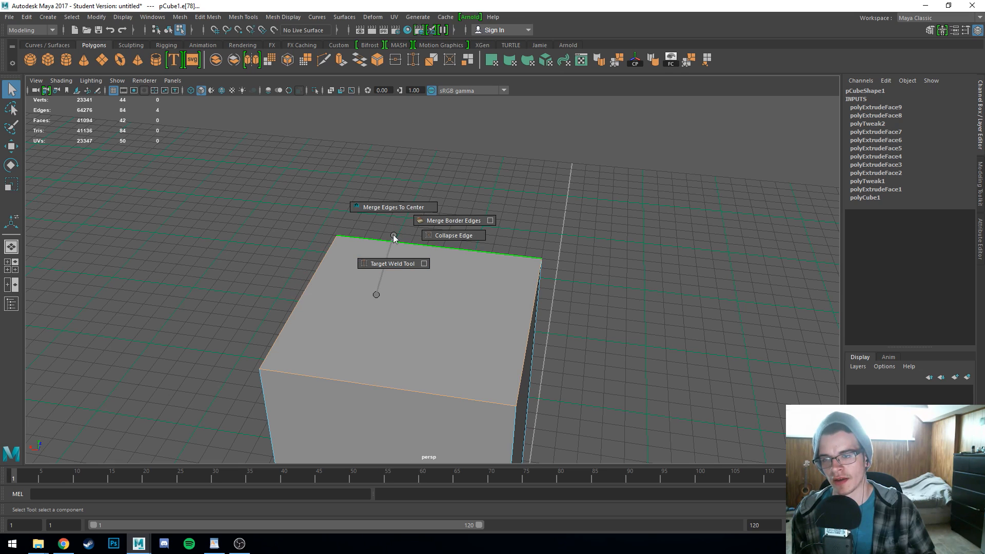
right_click(400, 292, "shift")
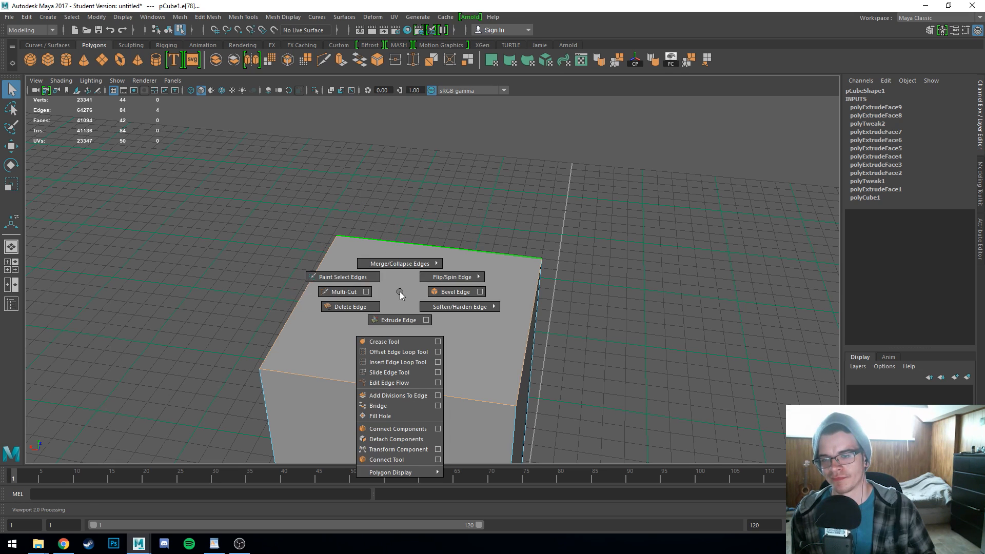
left_click(449, 297)
key("ctrl+z")
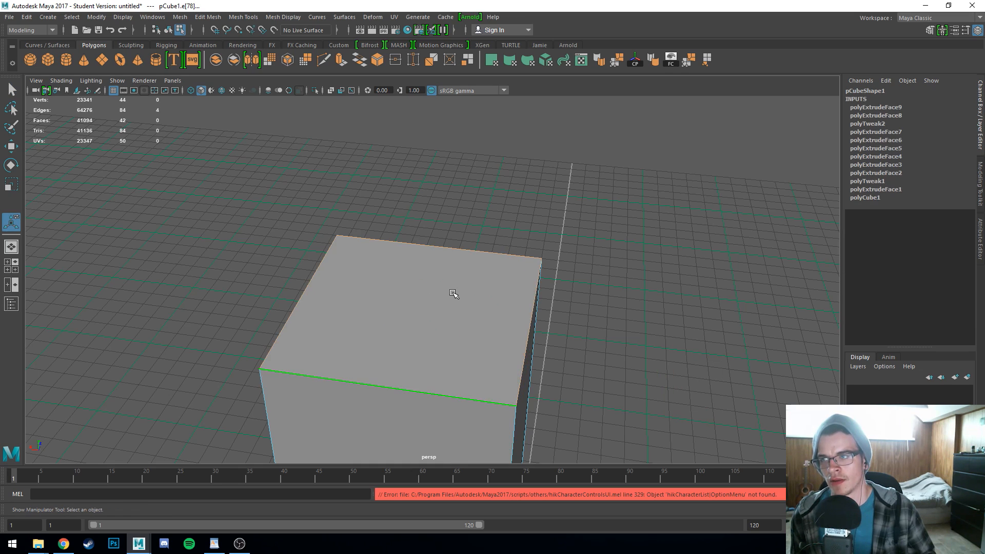
Step: Repeat the Bevel command twice on the selected top edges, undoing the result each time
left_click(208, 17)
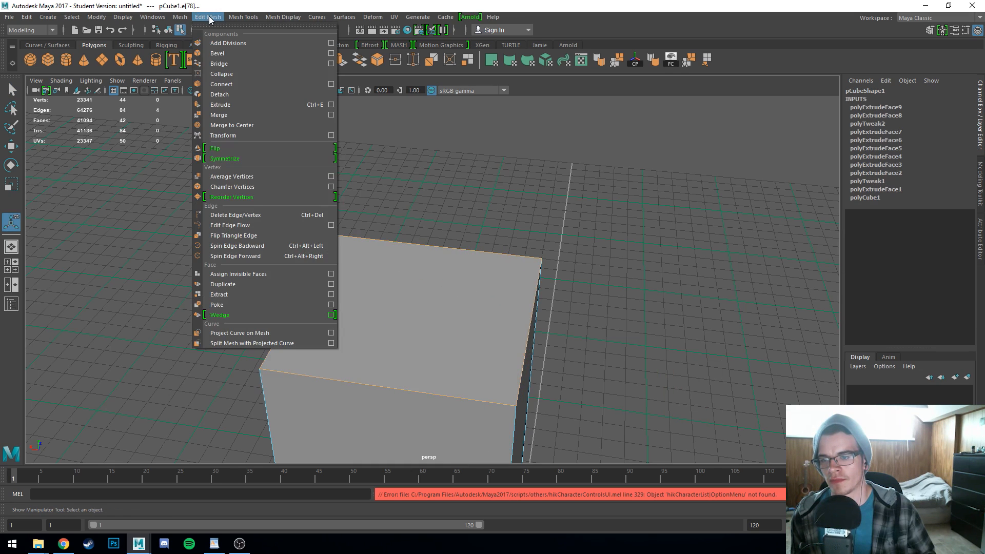
left_click(235, 54)
key("ctrl+z")
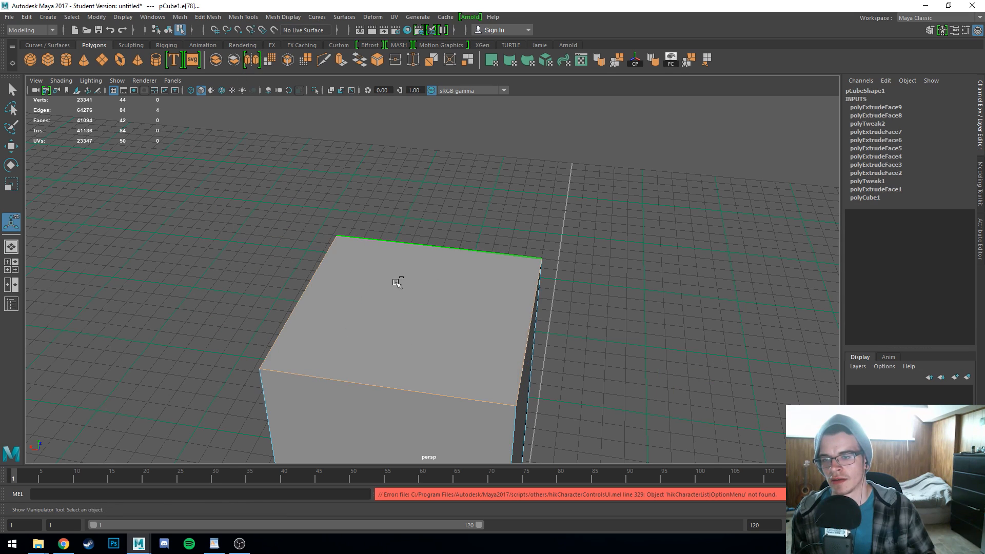
right_click_drag(395, 277, 449, 297, "shift")
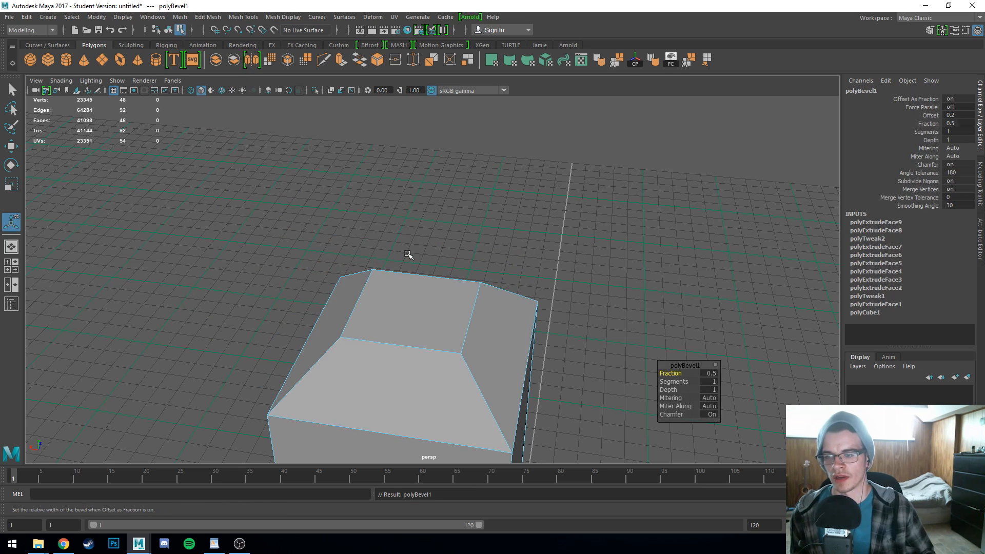
key("ctrl+z")
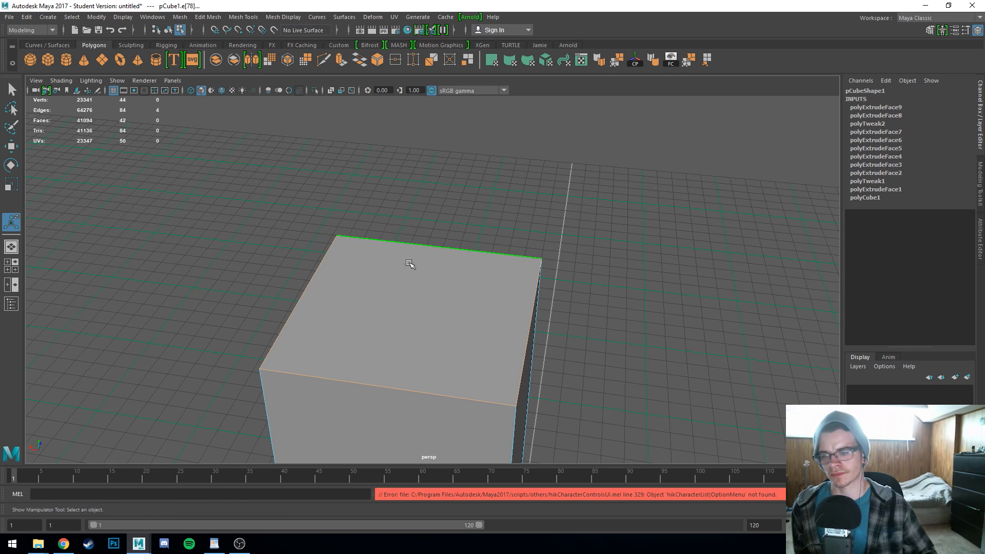
Step: Bevel the four selected edges of the column's top with a fraction of 0.1 and clear the selection
left_click_drag(418, 293, 393, 327, "alt")
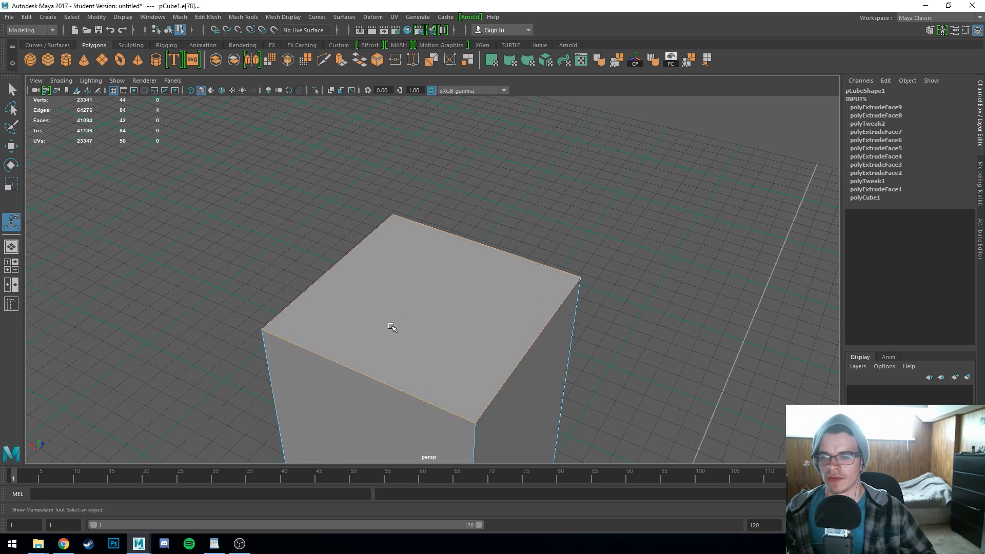
scroll(395, 325, "down", 2)
right_click_drag(404, 301, 434, 303, "shift")
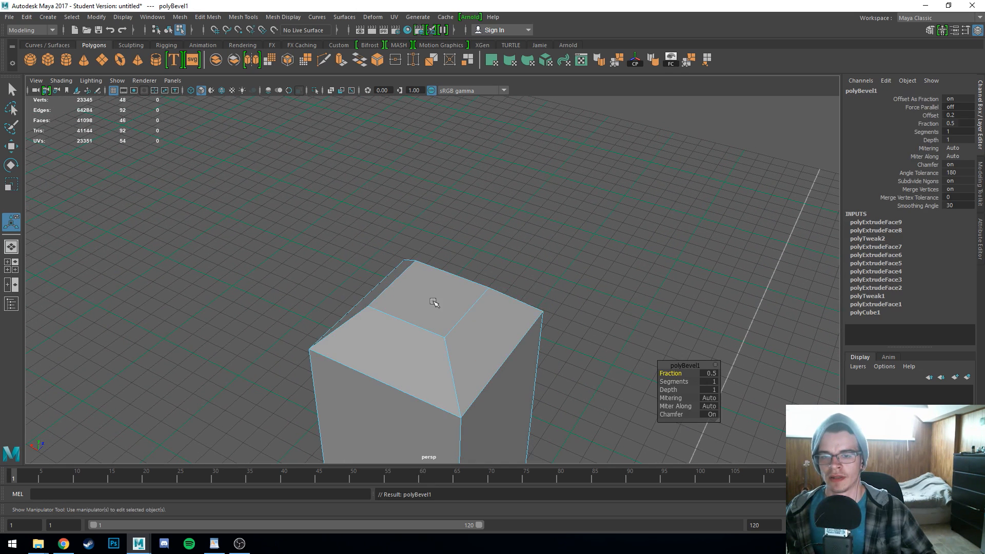
left_click(712, 373)
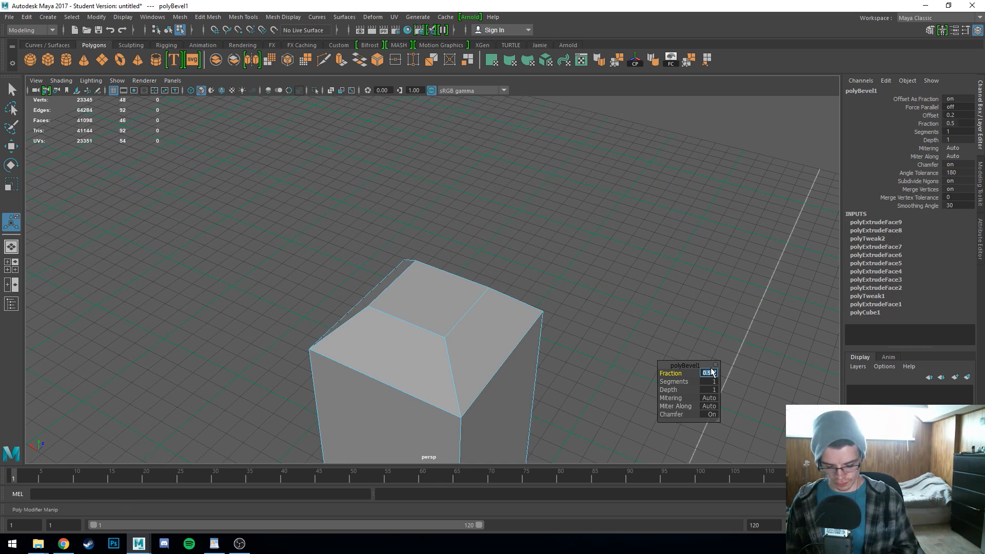
type("0.1")
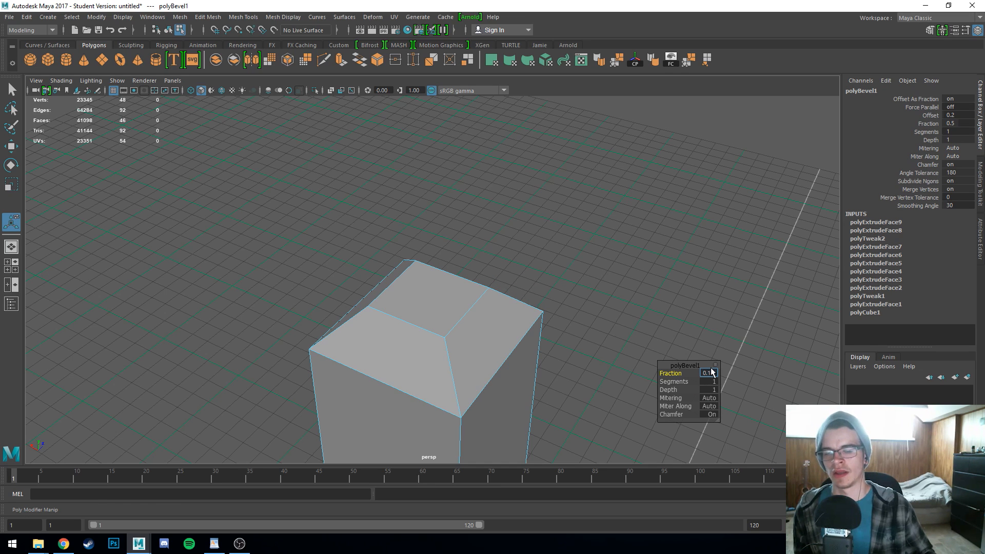
key("Return")
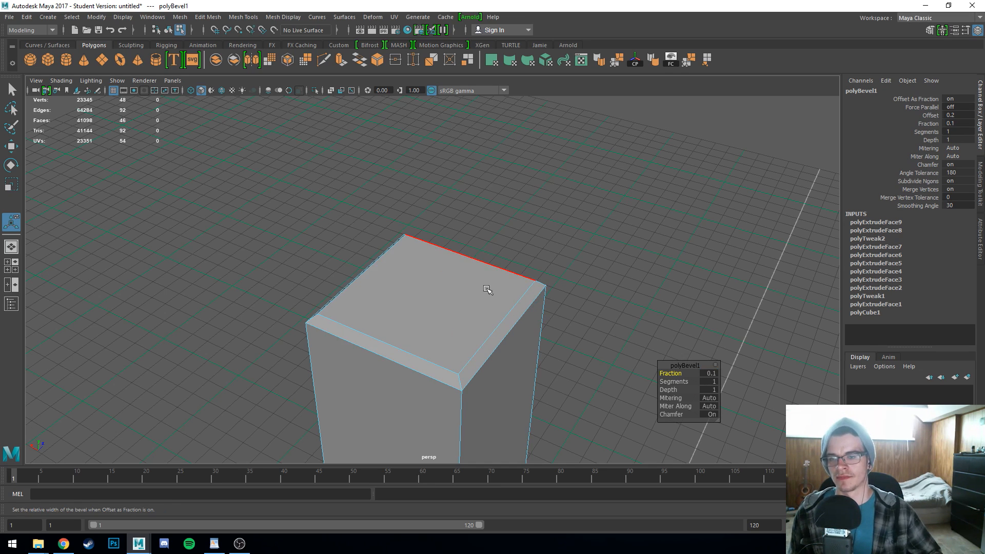
right_click_drag(486, 287, 584, 274, "alt")
left_click(595, 259)
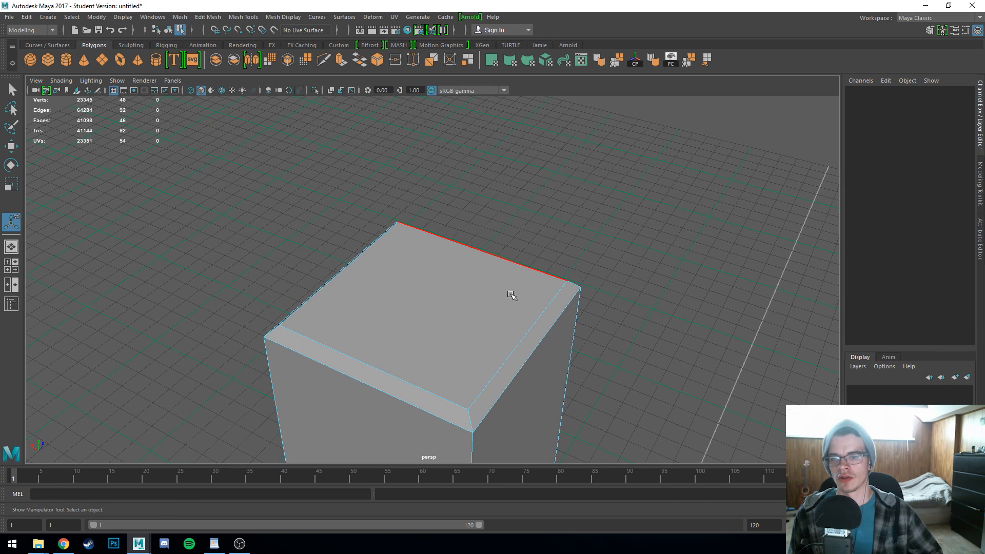
Step: Return the mesh to object mode with nothing selected and inspect the bevelled tower from several angles
right_click_drag(510, 294, 555, 231)
left_click(588, 215)
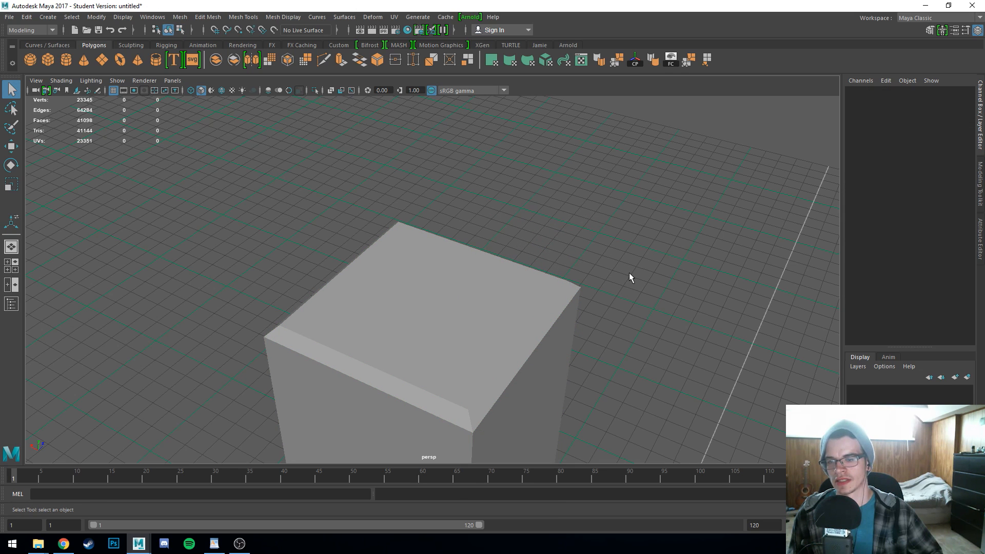
left_click_drag(630, 273, 354, 341, "alt")
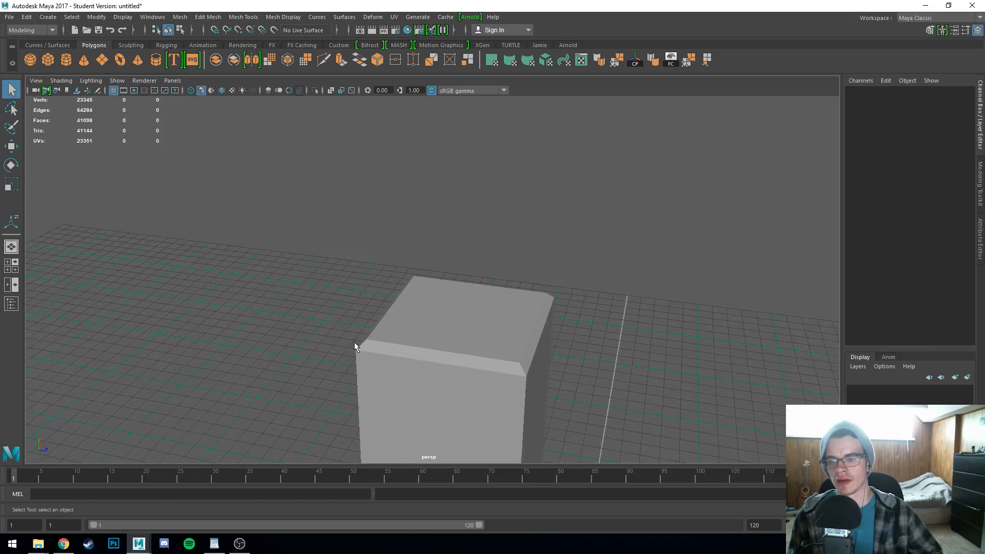
mouse_move(490, 340)
left_mouse_down("alt")
mouse_move(440, 340)
mouse_move(491, 345)
left_mouse_up("alt")
middle_click_drag(491, 345, 478, 246, "alt")
right_click_drag(412, 314, 303, 384, "alt")
middle_click_drag(457, 362, 439, 240, "alt")
left_click_drag(440, 240, 351, 295, "alt")
left_click_drag(559, 308, 396, 298, "alt")
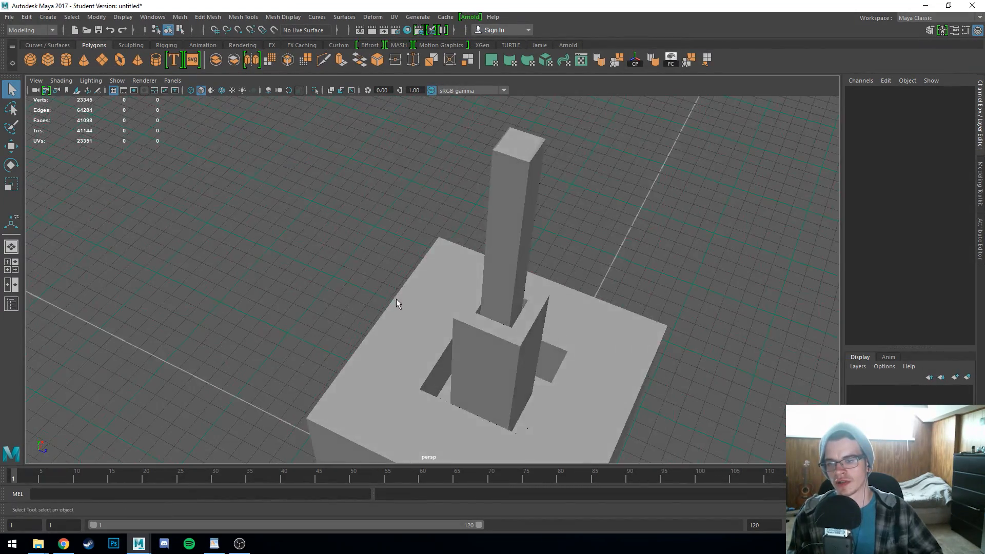
Step: Examine the narrow bevel around the tower's top up close, checking the mesh both selected and deselected
middle_click_drag(397, 298, 319, 253, "alt")
left_click_drag(319, 253, 295, 241, "alt")
middle_click_drag(295, 241, 355, 224, "alt")
left_click_drag(355, 223, 404, 271, "alt")
middle_click_drag(404, 272, 429, 299, "alt")
left_click_drag(429, 299, 413, 273, "alt")
left_click(413, 273)
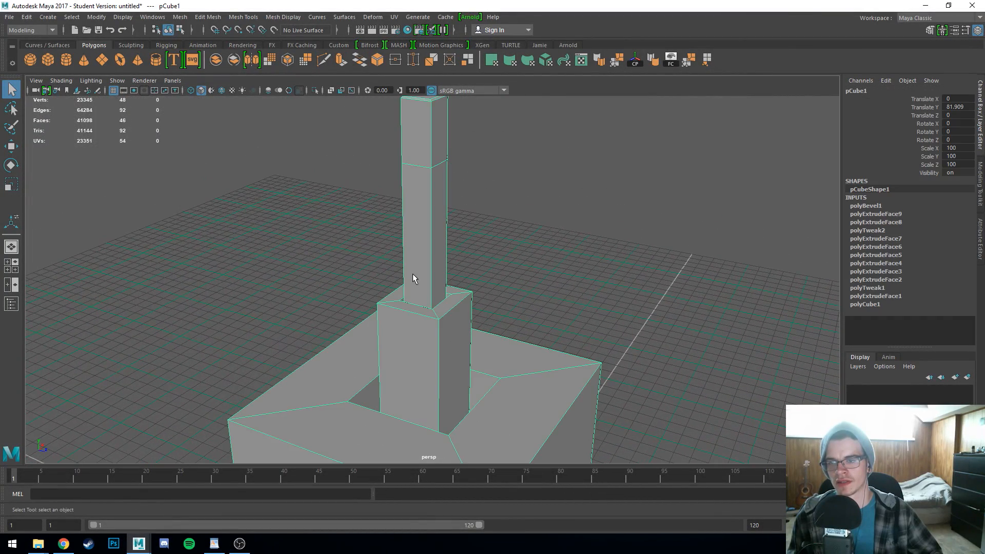
middle_click_drag(526, 243, 533, 352, "alt")
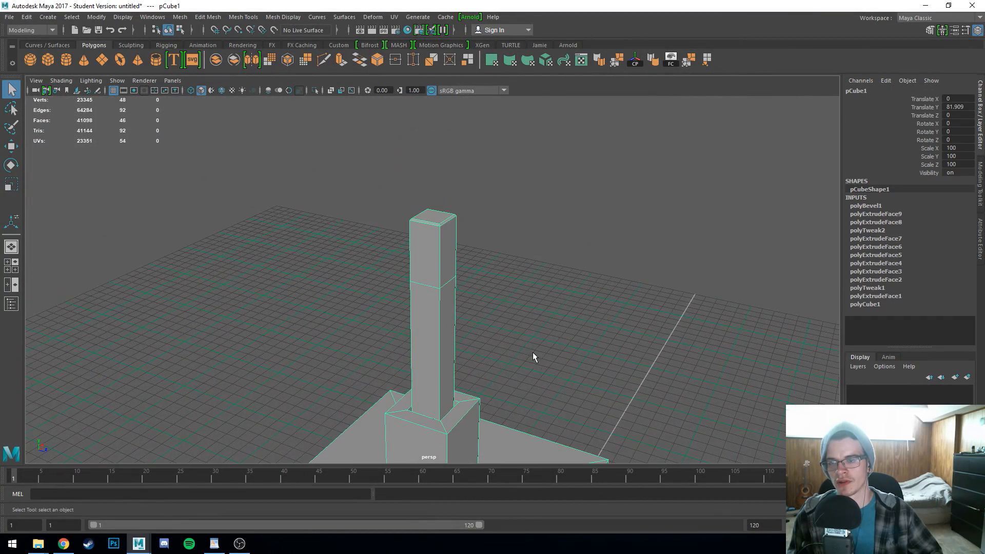
left_click(523, 222)
left_click_drag(500, 239, 439, 253, "alt")
scroll(477, 230, "up", 4)
middle_click_drag(486, 225, 418, 318, "alt")
scroll(418, 308, "up", 2)
left_click(415, 287)
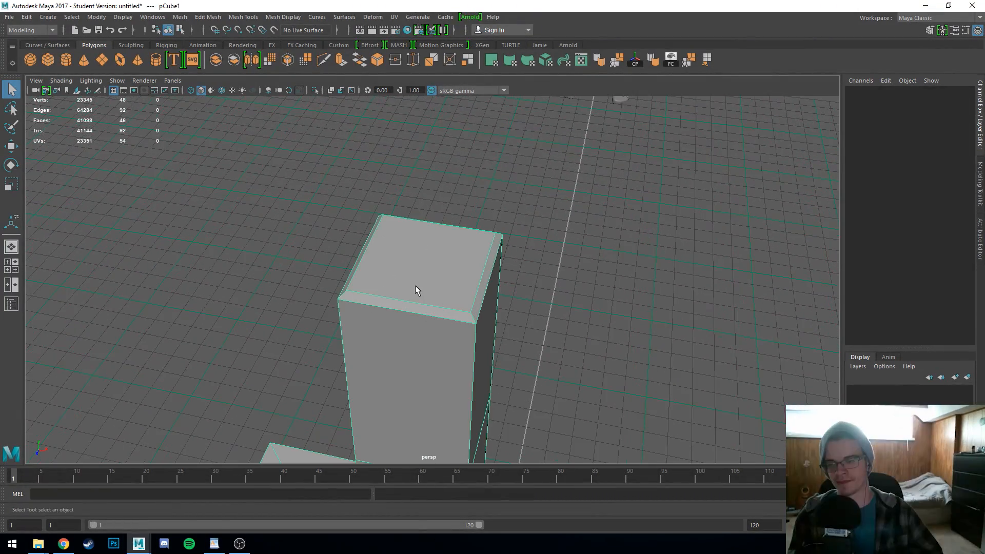
scroll(324, 301, "up", 3)
left_click_drag(323, 300, 381, 289, "alt")
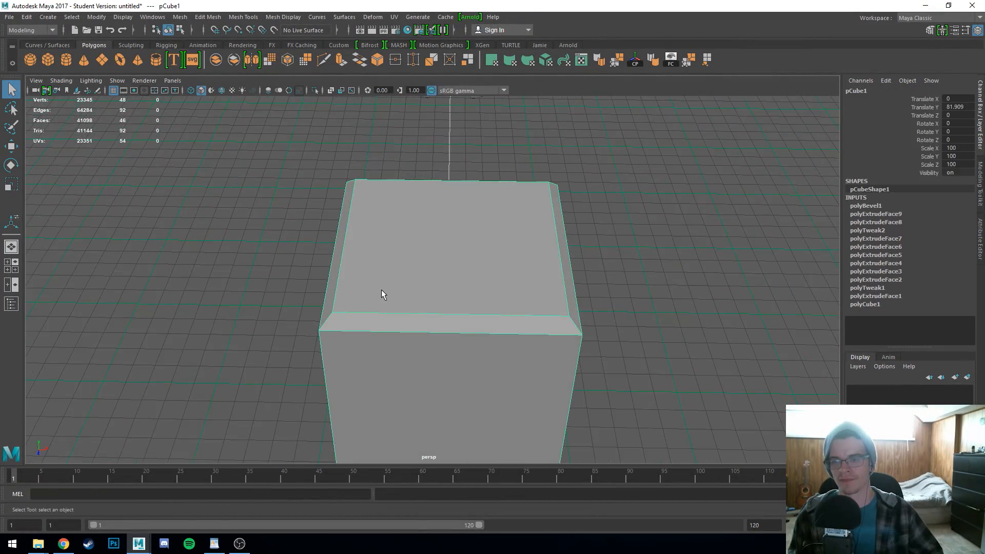
Step: Undo the previous bevel on the tower's top and bevel the same four edges again with a fraction of 0.5
key("ctrl+z")
key("ctrl+z")
key("ctrl+z")
key("ctrl+z")
key("ctrl+z")
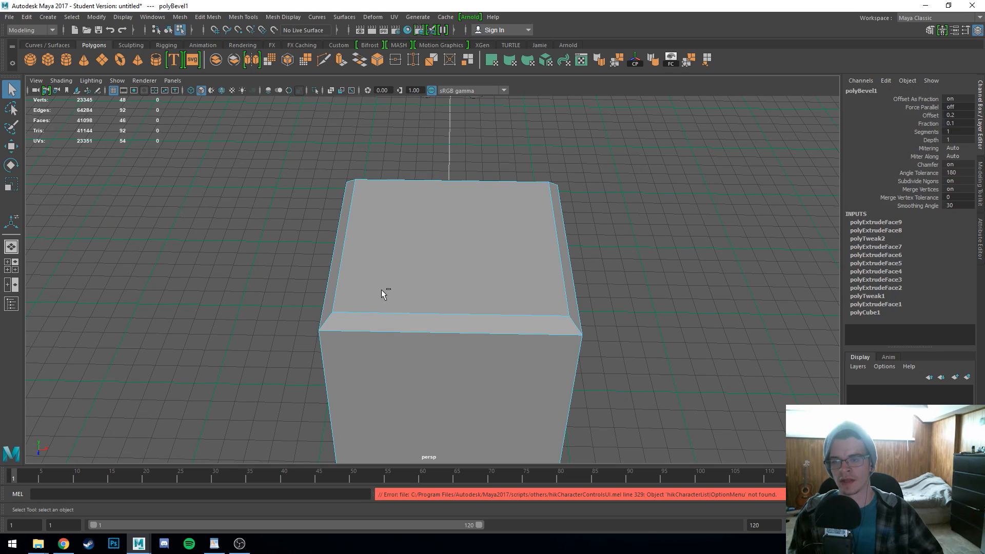
key("ctrl+z")
right_click(347, 255, "shift")
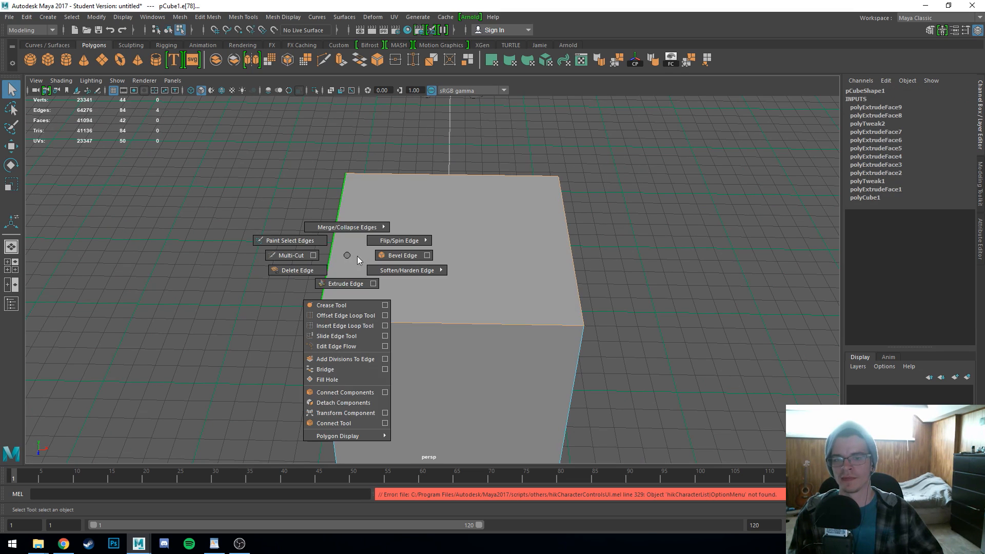
left_click(385, 259)
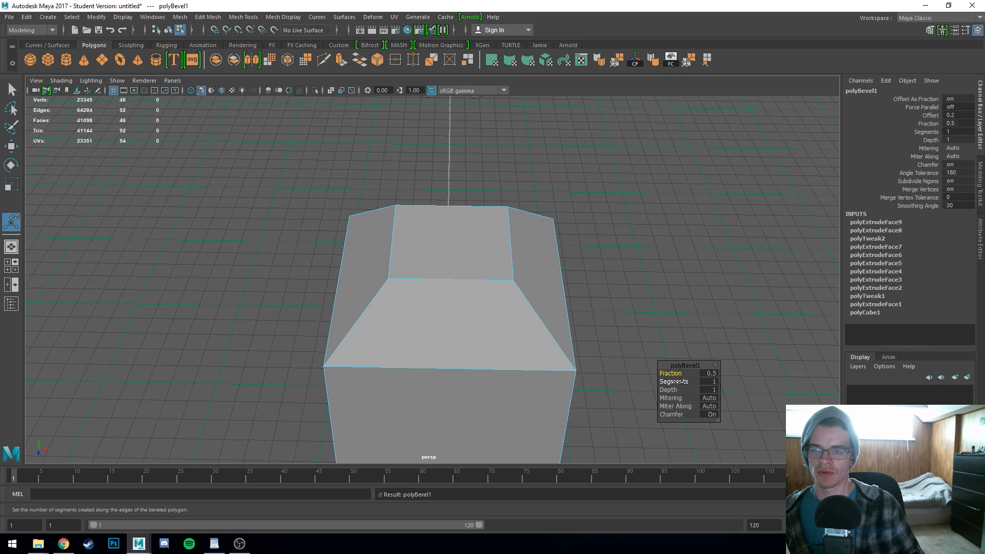
Step: Try 6, 1 and 12 segments on the top bevel and undo the changes back to a single segment
left_click_drag(677, 382, 699, 382)
mouse_move(552, 359)
left_mouse_down("alt")
mouse_move(539, 334)
mouse_move(538, 369)
mouse_move(542, 352)
left_mouse_up("alt")
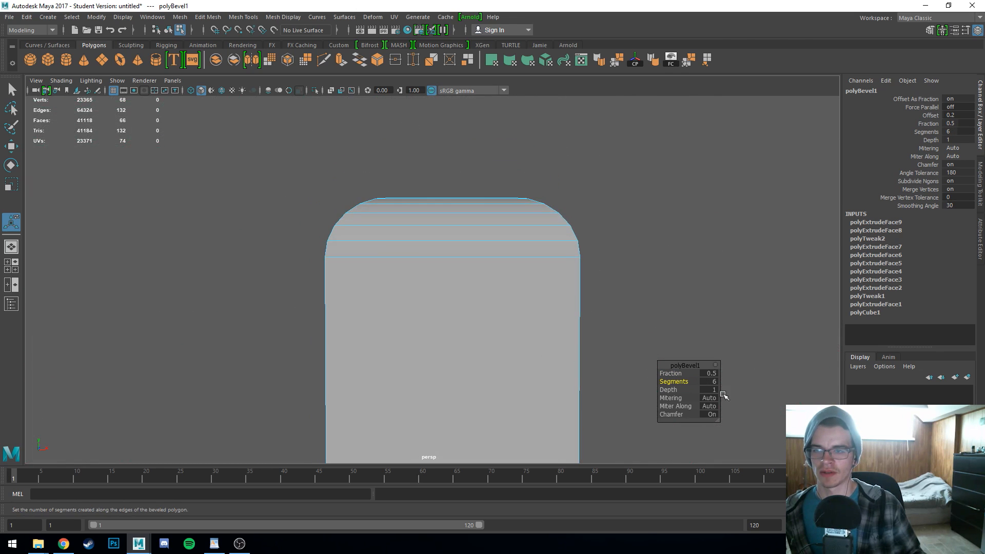
left_click_drag(684, 381, 657, 385)
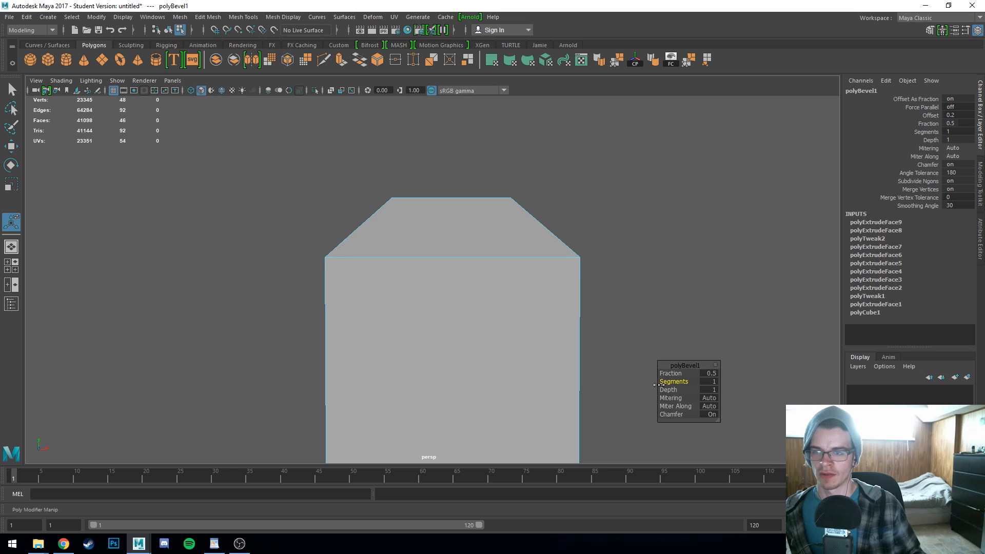
left_click_drag(657, 385, 714, 378)
key("ctrl+z")
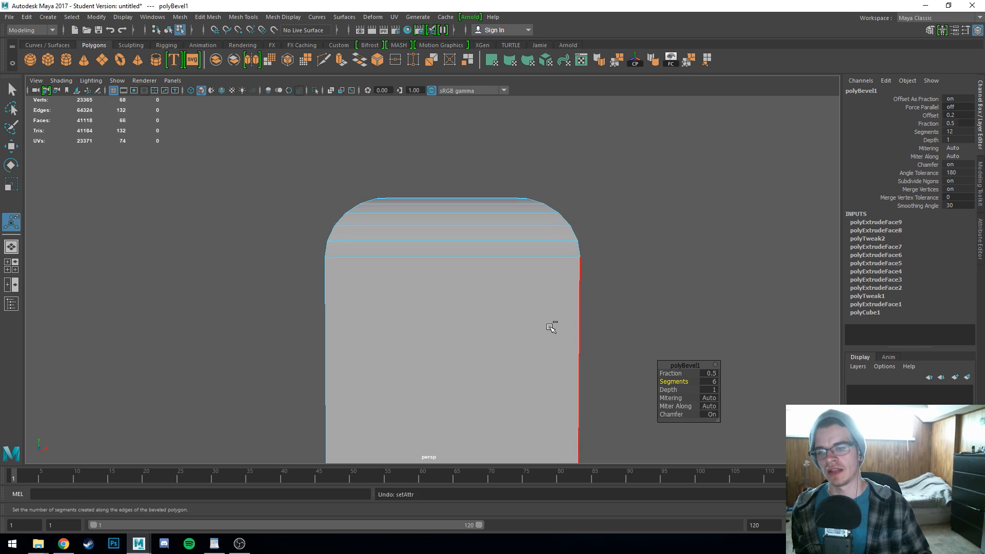
left_click_drag(455, 307, 378, 326, "alt")
key("ctrl+z")
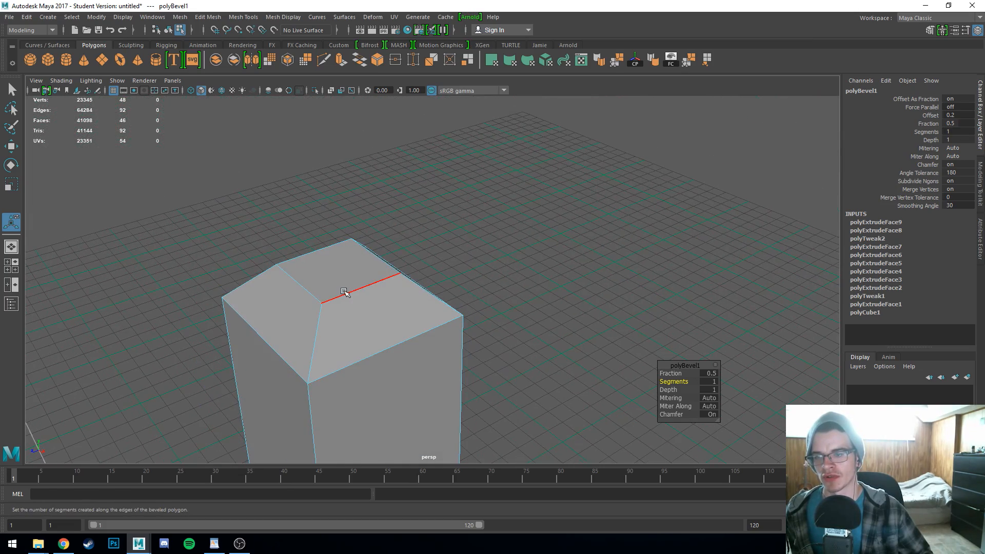
Step: Examine the single-segment bevel on the tower's top from several angles
left_click_drag(344, 291, 411, 340, "alt")
scroll(415, 339, "up", 7)
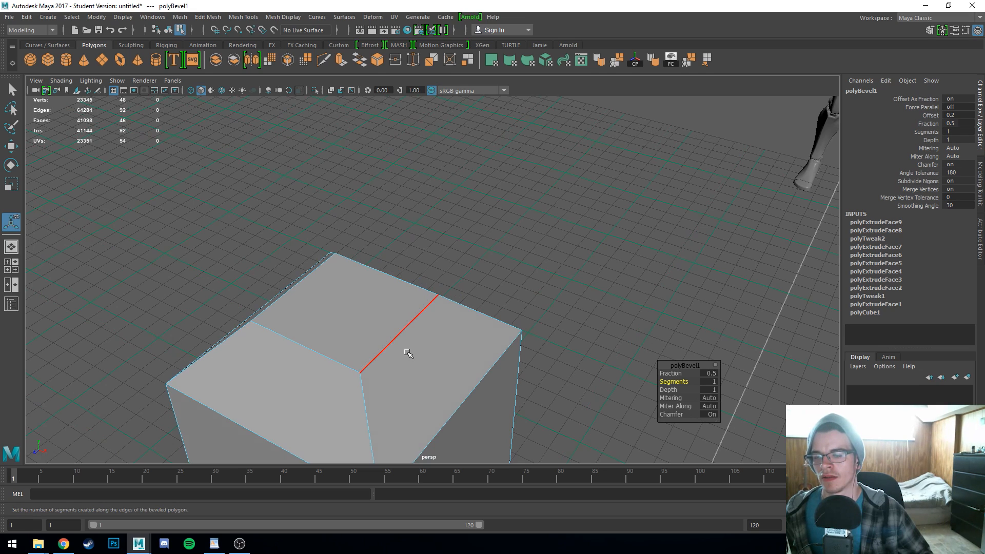
left_click_drag(411, 356, 394, 354, "alt")
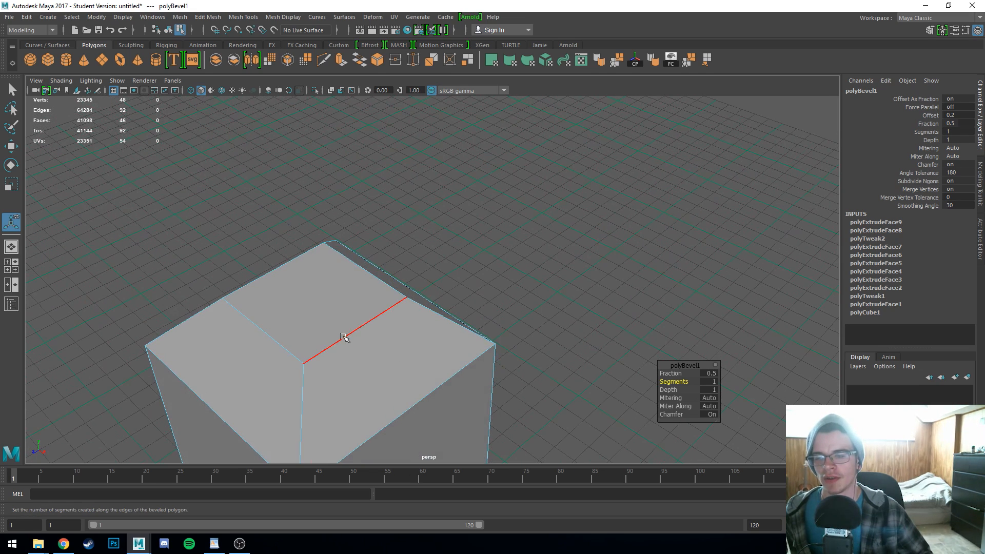
mouse_move(365, 345)
left_mouse_down("alt")
mouse_move(352, 345)
mouse_move(366, 335)
left_mouse_up("alt")
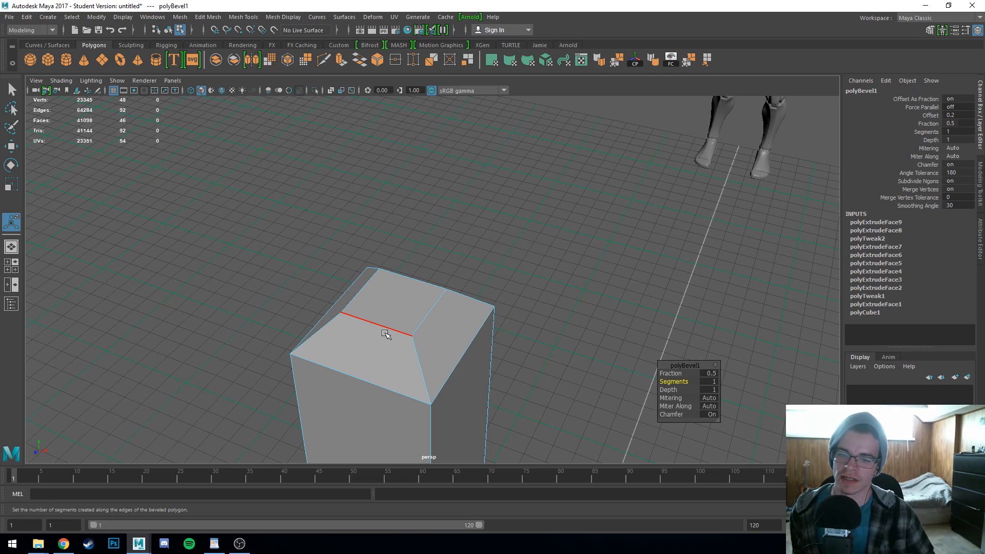
left_click_drag(386, 334, 378, 315, "alt")
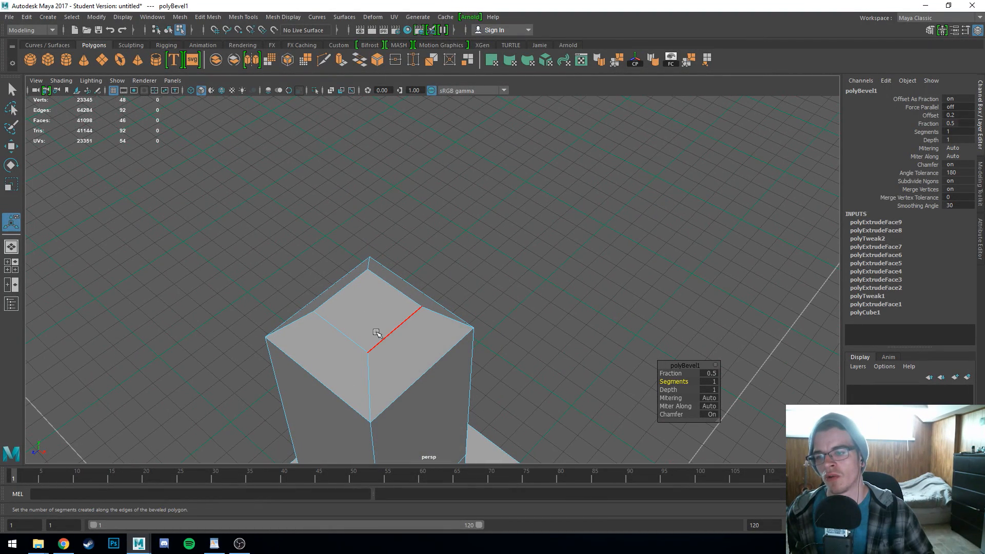
mouse_move(376, 333)
left_mouse_down("alt")
mouse_move(350, 346)
mouse_move(409, 363)
mouse_move(381, 349)
left_mouse_up("alt")
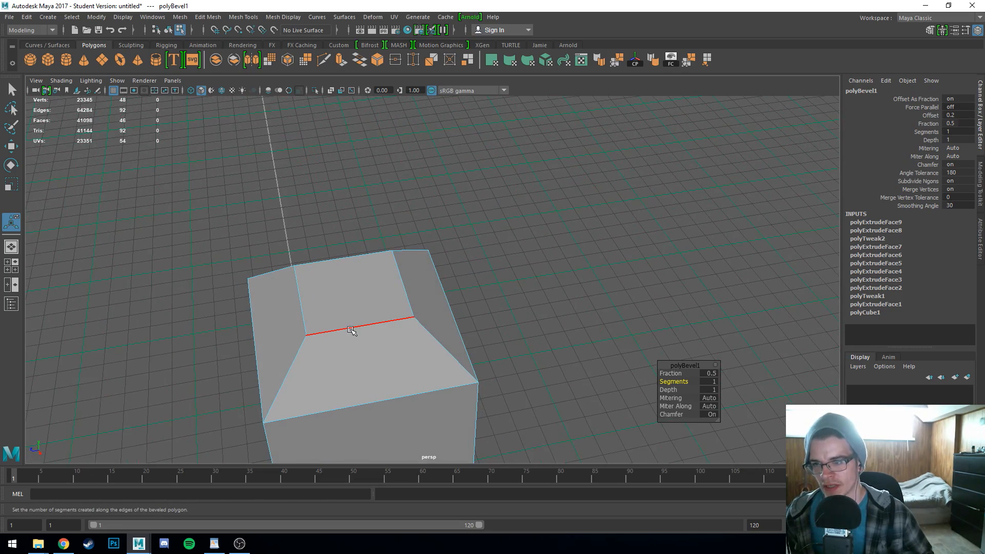
left_click_drag(300, 303, 341, 300, "alt")
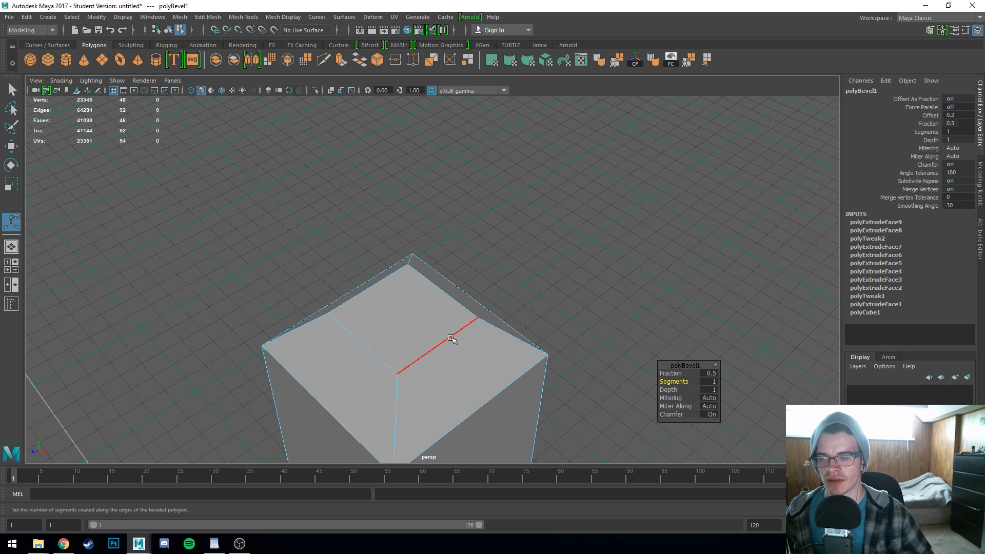
mouse_move(448, 341)
left_mouse_down("alt")
mouse_move(405, 319)
mouse_move(430, 367)
mouse_move(391, 340)
mouse_move(473, 336)
mouse_move(448, 342)
left_mouse_up("alt")
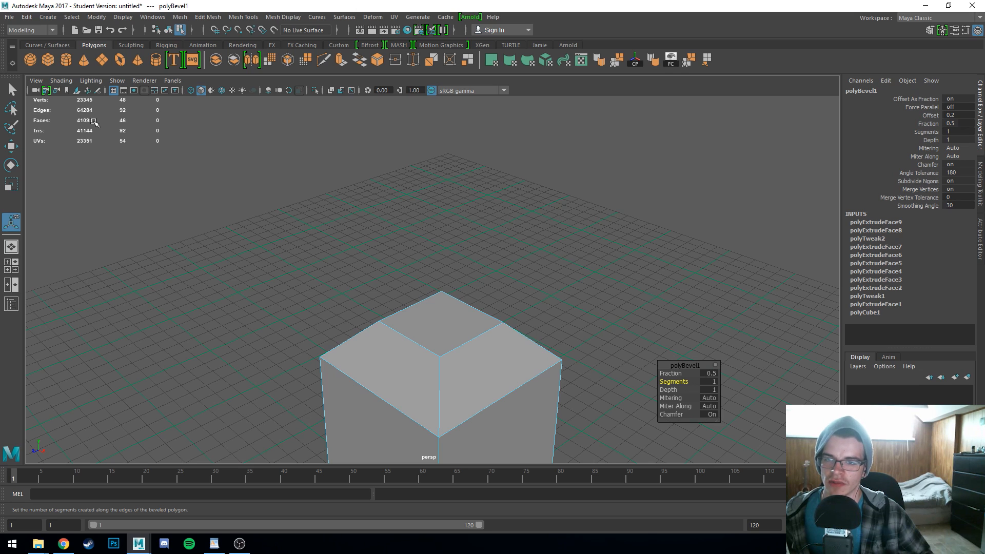
Step: Compare the polygon counts of the mannequin and the tower by selecting each, and view the tower from several sides
left_click_drag(299, 236, 382, 223, "alt")
left_click(618, 139)
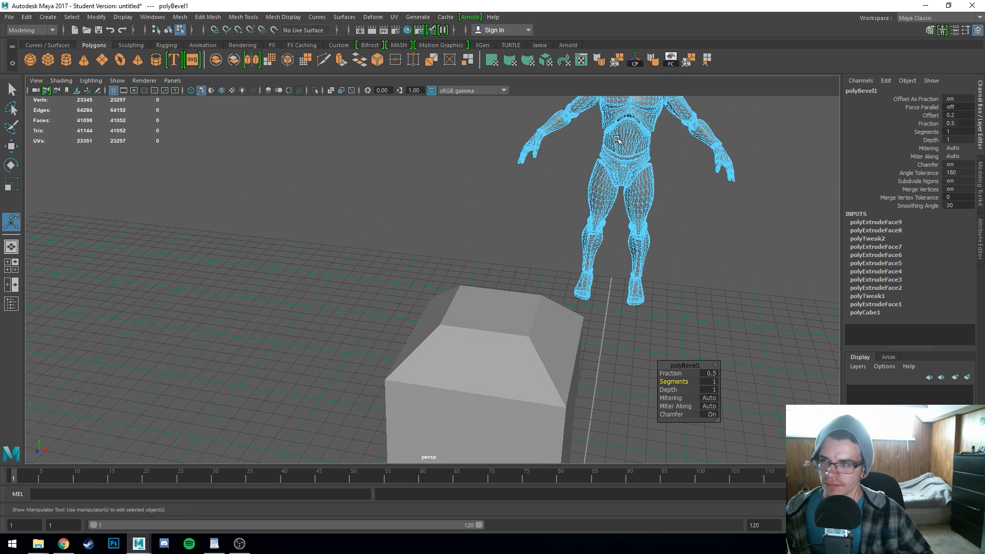
left_click(502, 380)
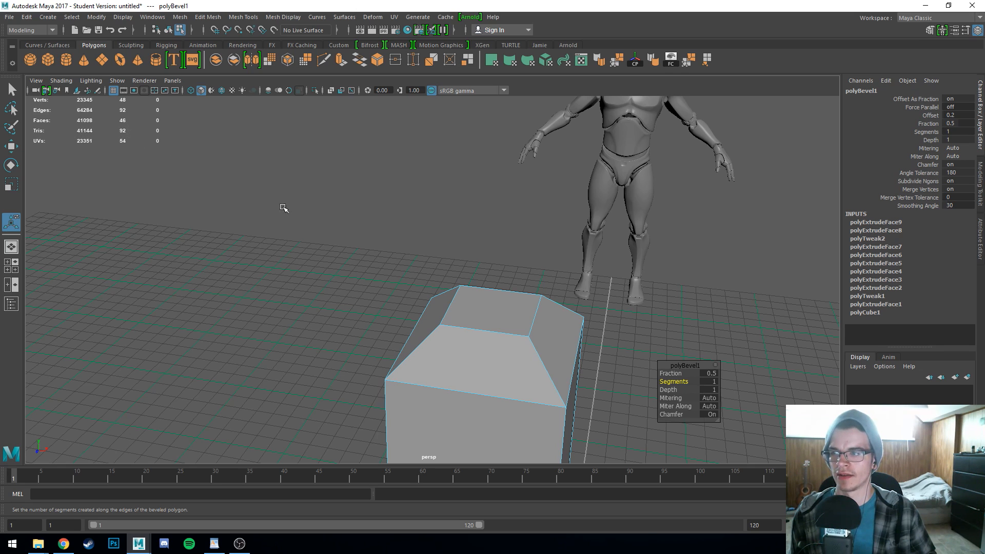
mouse_move(323, 226)
left_mouse_down("alt")
mouse_move(301, 222)
mouse_move(321, 228)
left_mouse_up("alt")
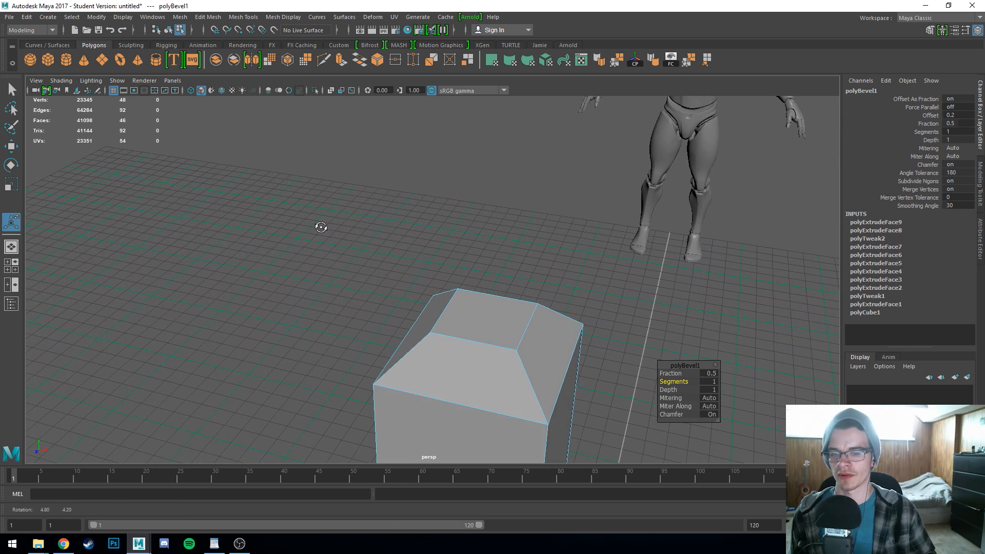
scroll(337, 249, "down", 2)
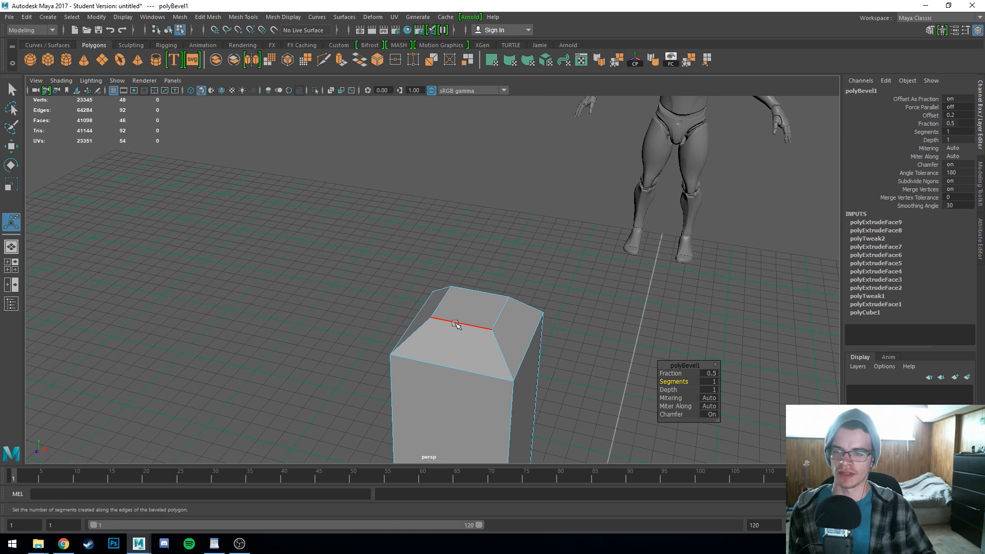
mouse_move(455, 324)
left_mouse_down("alt")
mouse_move(466, 324)
mouse_move(431, 325)
mouse_move(444, 331)
left_mouse_up("alt")
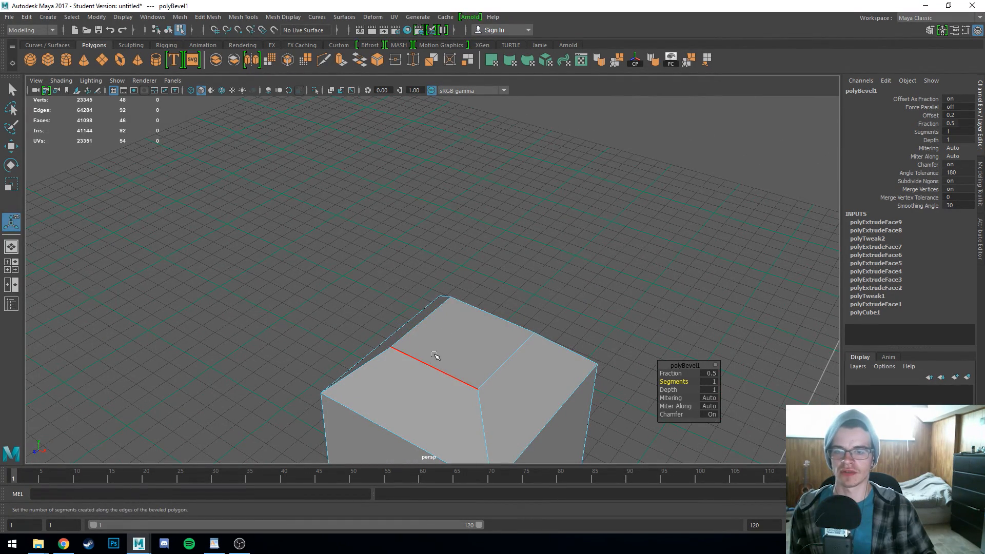
scroll(434, 354, "down", 3)
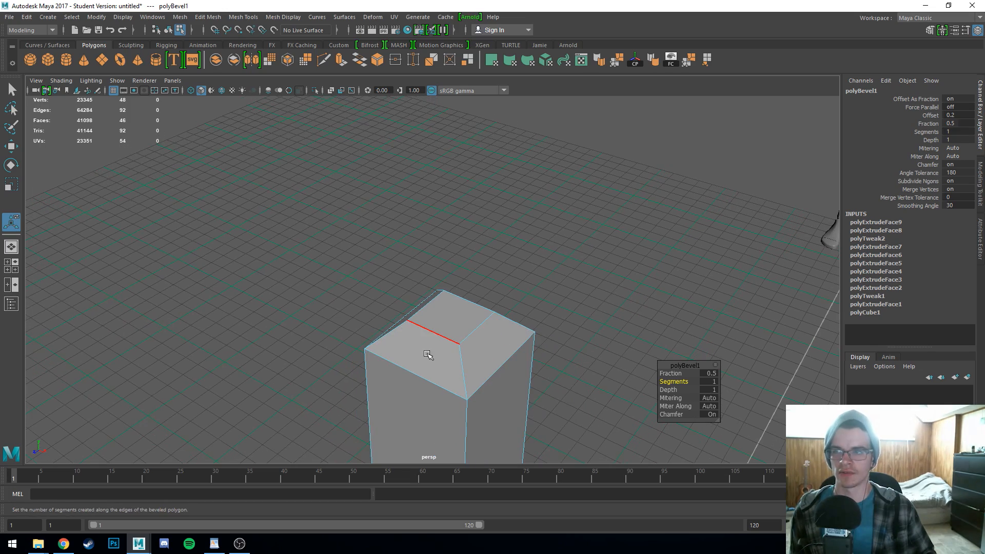
left_click_drag(429, 354, 468, 354, "alt")
middle_click_drag(469, 354, 440, 307, "alt")
scroll(440, 306, "down", 2)
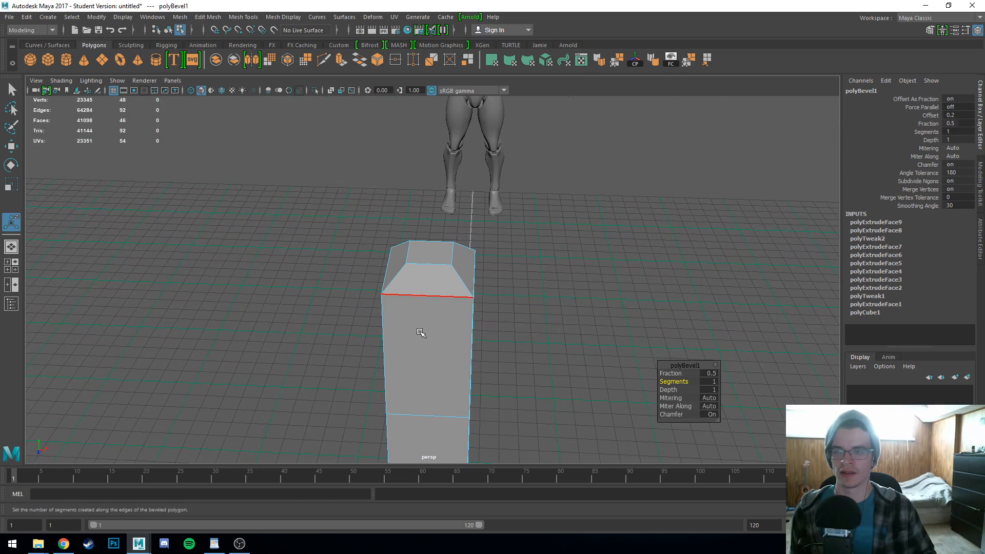
left_click_drag(421, 334, 376, 297, "alt")
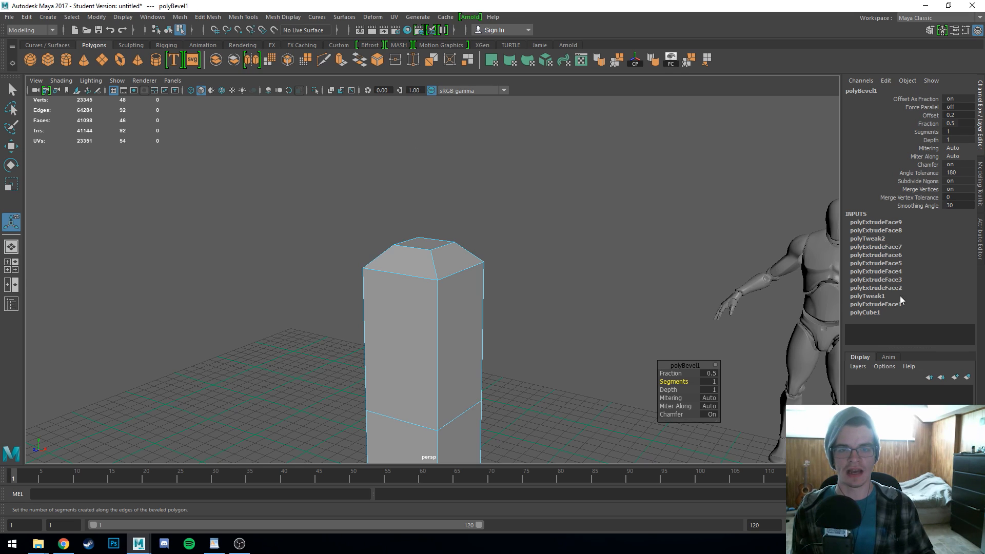
Step: Try setting the original cube's width, height and depth subdivisions to 3 in its construction history, and undo the change
left_click(869, 312)
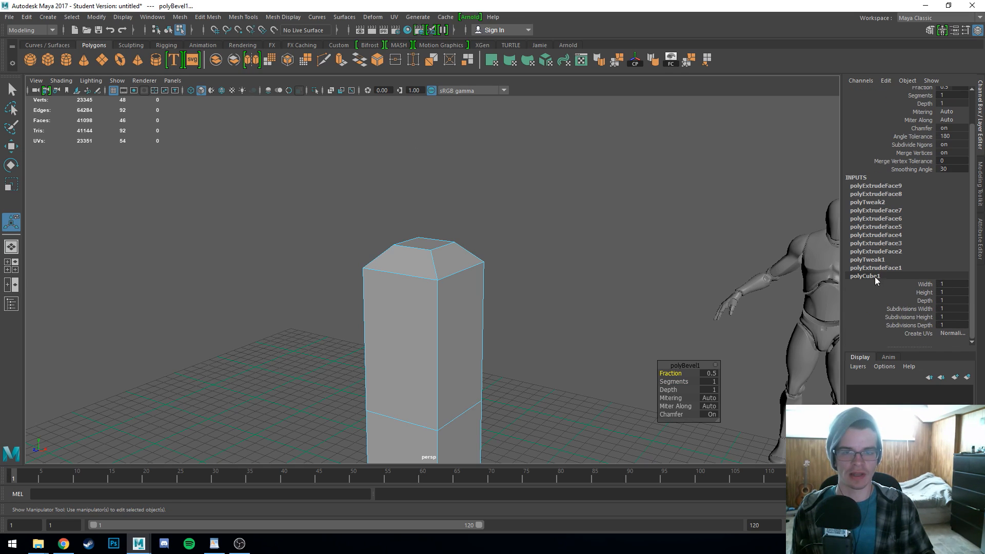
left_click_drag(550, 310, 465, 331, "alt")
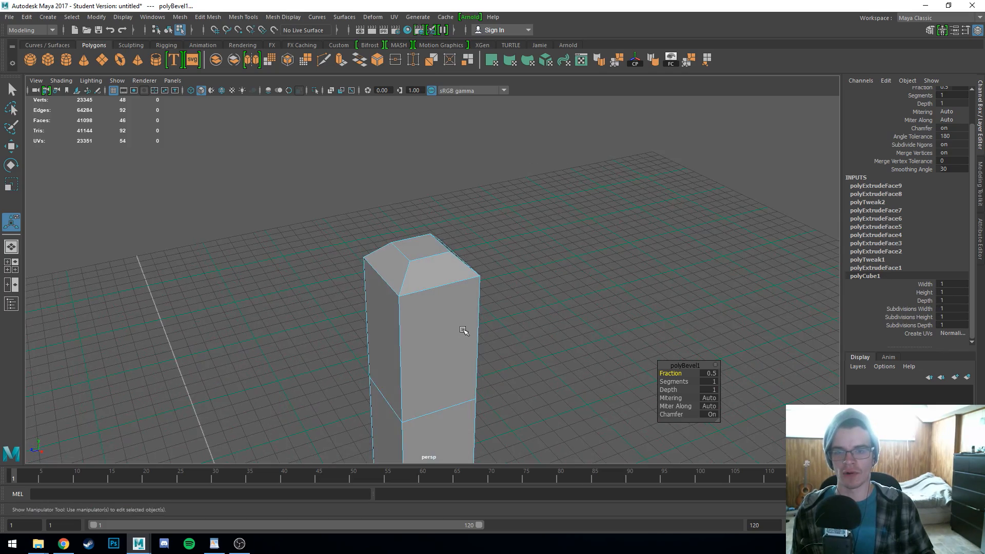
middle_click_drag(481, 330, 478, 200, "alt")
right_click_drag(452, 302, 335, 369, "alt")
middle_click_drag(335, 370, 334, 235, "alt")
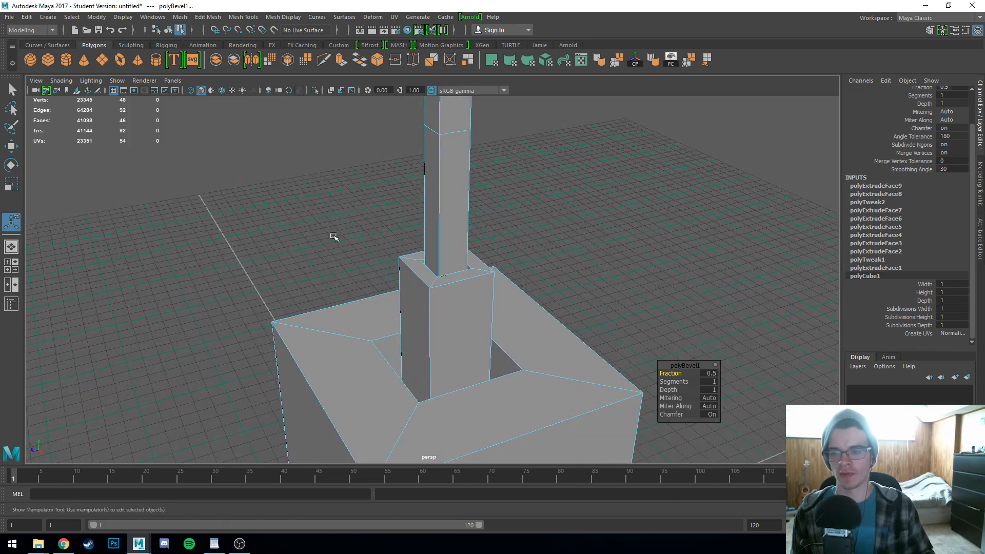
right_click_drag(335, 235, 118, 318, "alt")
right_click_drag(289, 326, 243, 330, "alt")
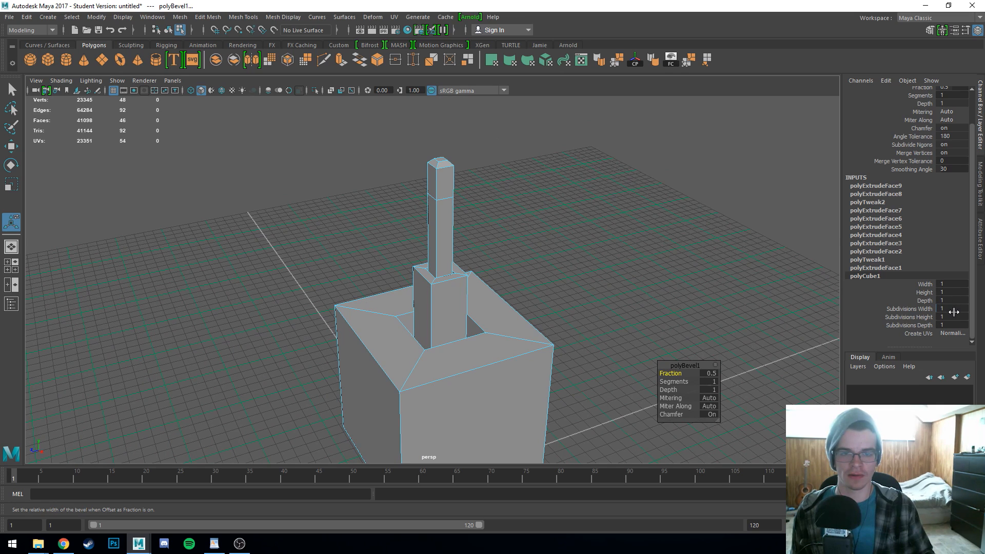
left_click_drag(953, 312, 953, 325)
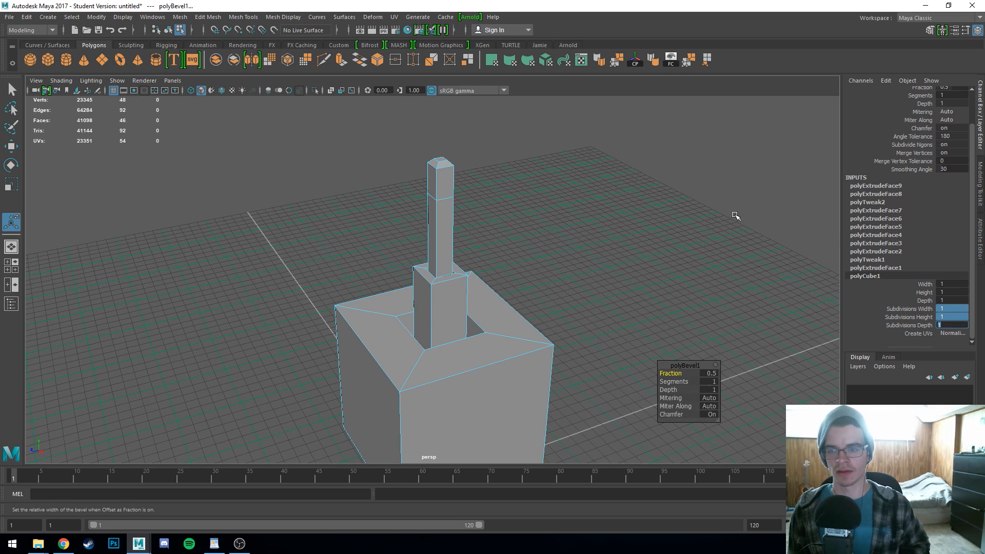
type("3")
key("Return")
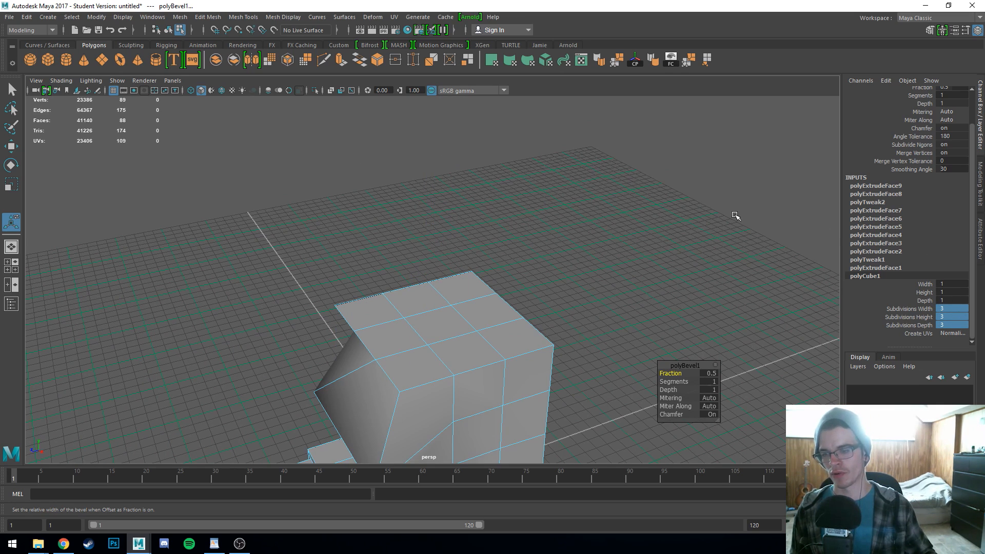
left_click_drag(467, 257, 406, 331, "alt")
key("ctrl+z")
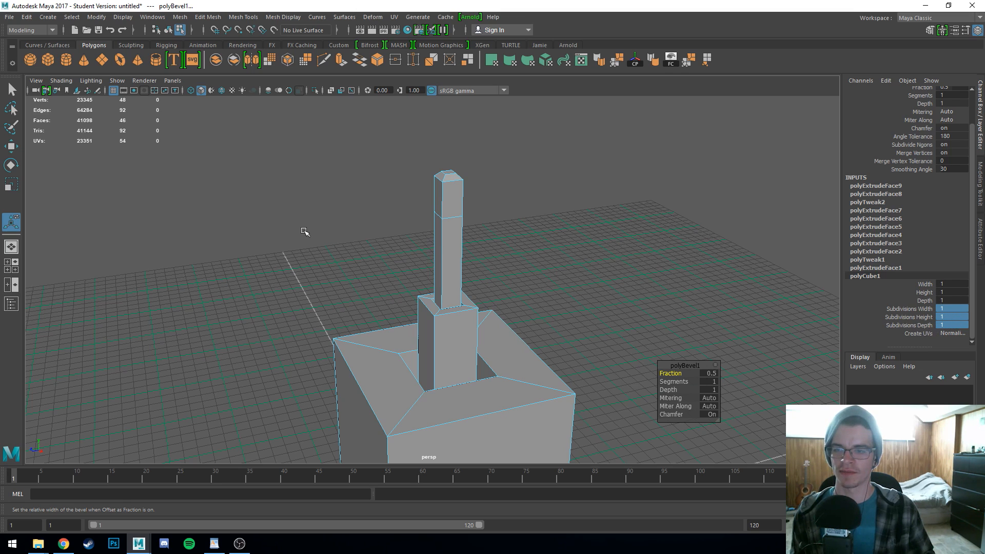
middle_click_drag(441, 238, 439, 265, "alt")
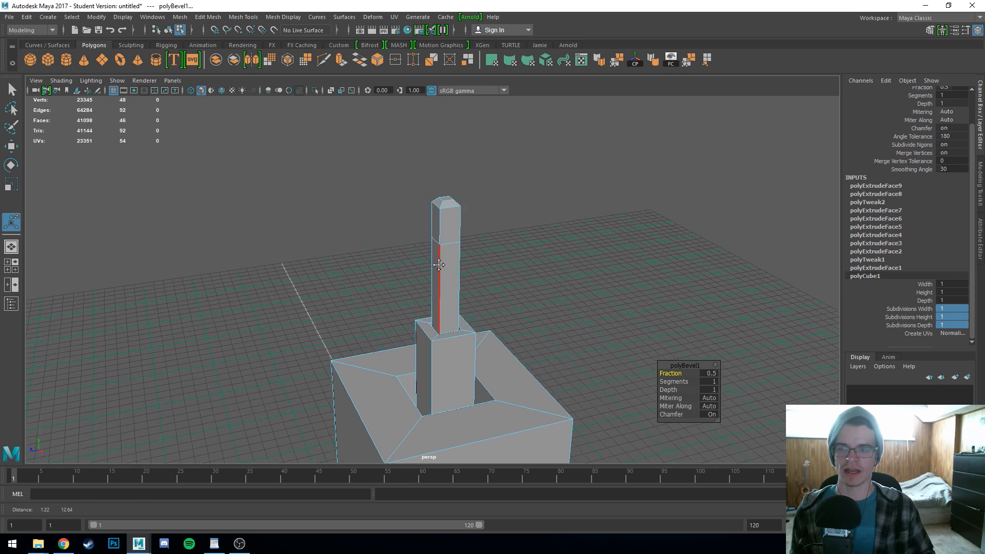
left_click_drag(439, 265, 417, 272, "alt")
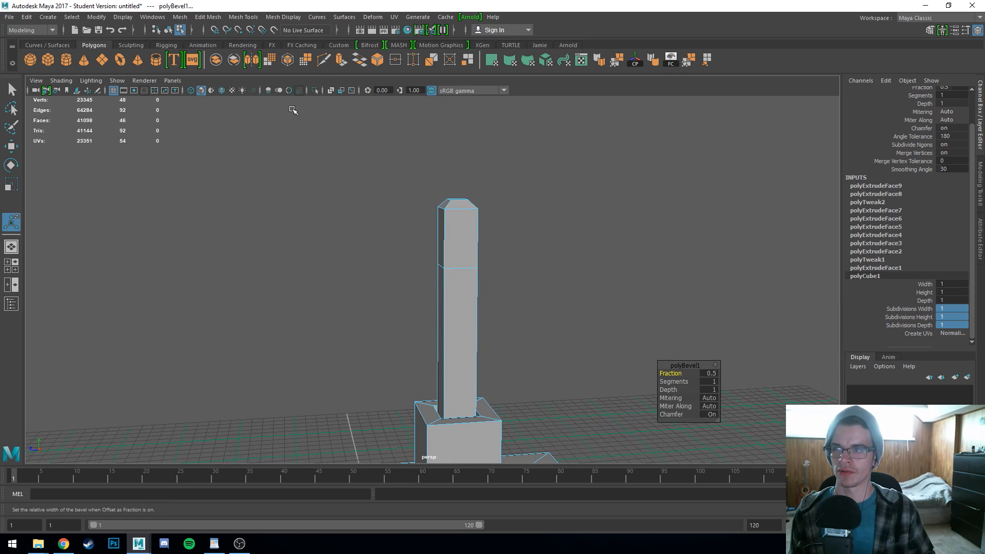
Step: Slice diagonally through the tower's shaft with the Multi-Cut tool, a little below the upper horizontal edge loop
left_click(210, 17)
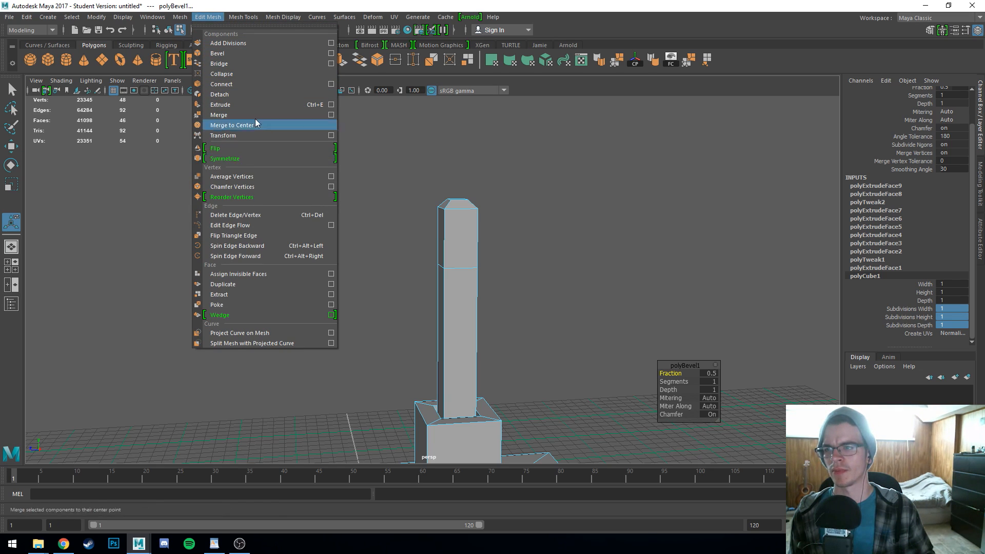
mouse_move(249, 18)
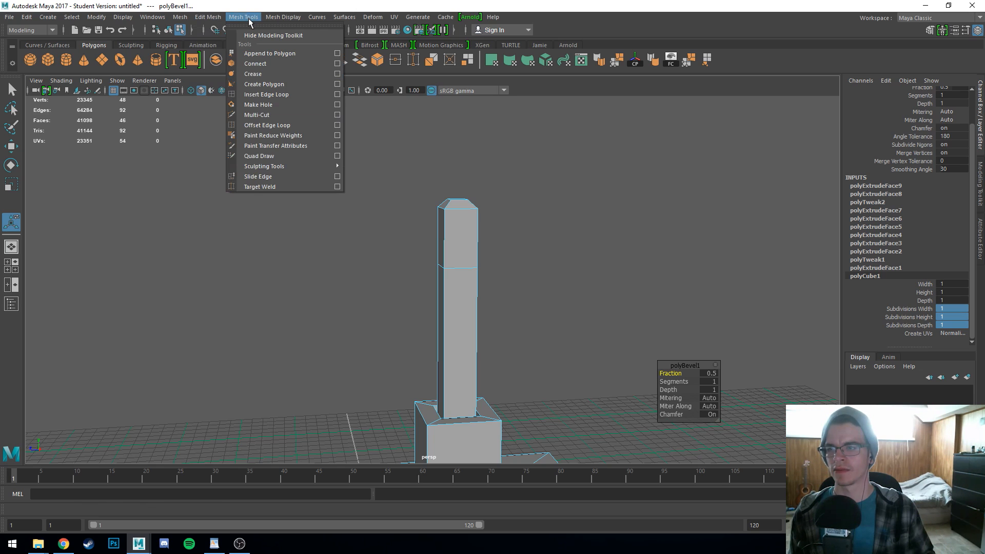
left_click(272, 116)
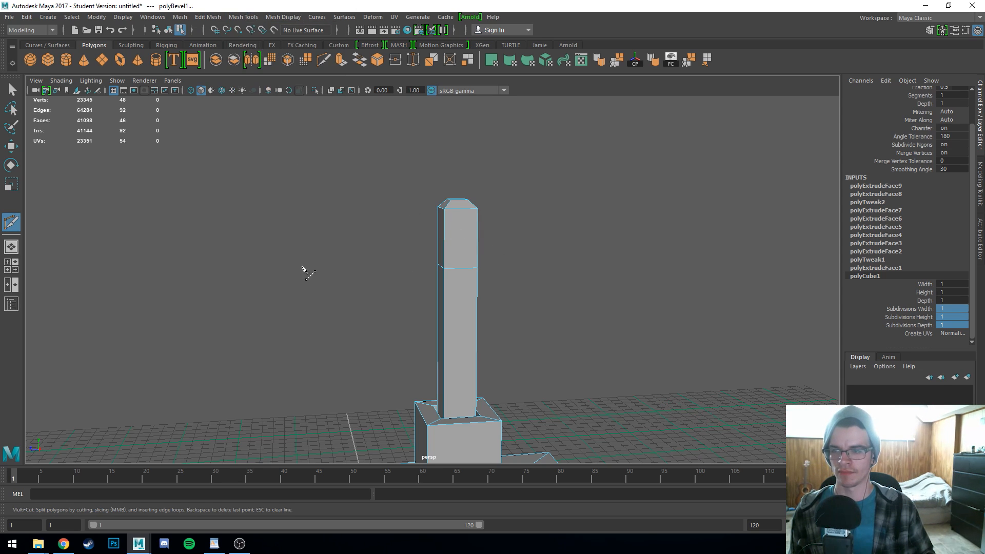
left_click(645, 359)
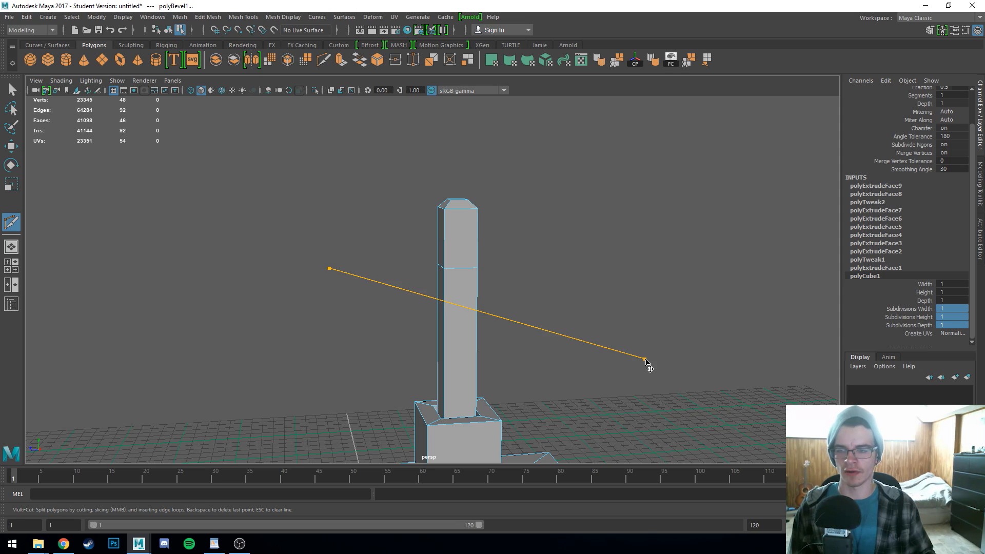
key("Return")
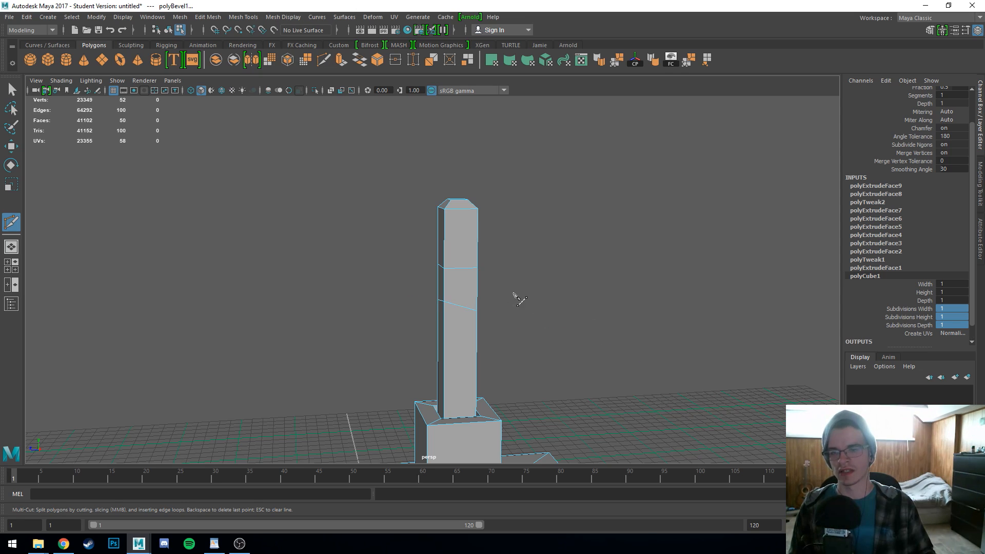
Step: Preview edge loop placements along the tower's shaft with Multi-Cut, between the horizontal loop and the slanted cut
left_click_drag(517, 301, 430, 270, "alt")
scroll(426, 292, "up", 5)
left_click(498, 255, "ctrl")
middle_click_drag(431, 271, 439, 305, "alt")
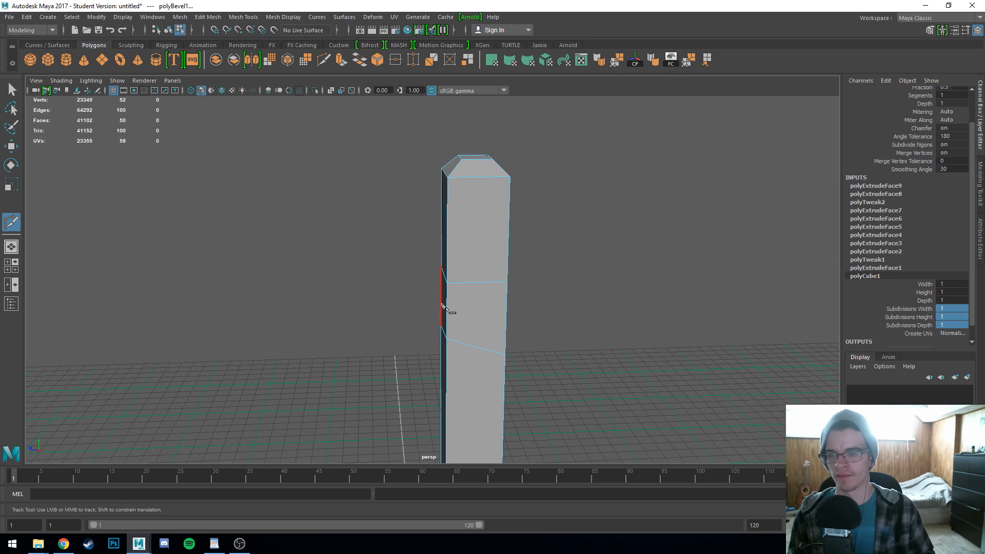
left_click_drag(444, 307, 424, 288, "alt")
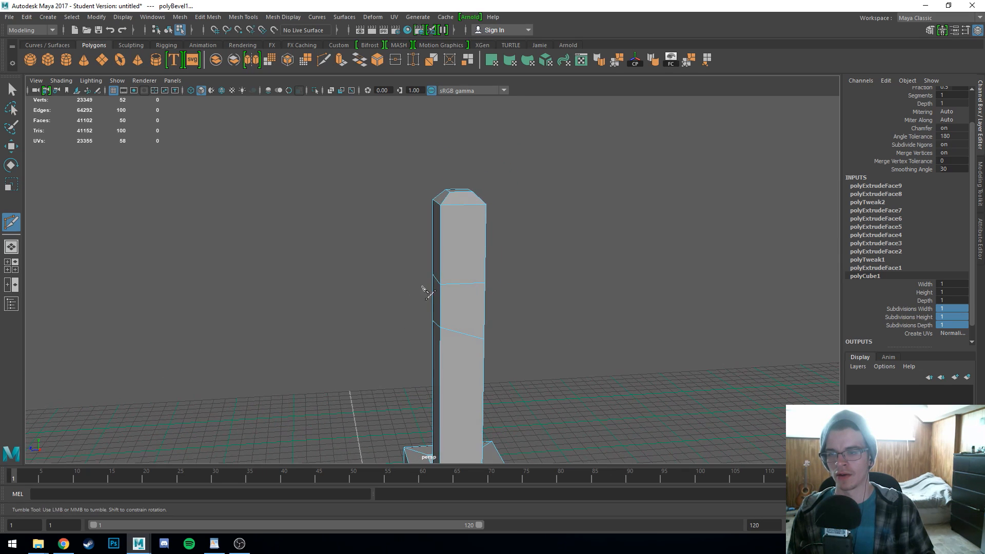
left_click(440, 242, "ctrl")
left_click_drag(441, 242, 441, 286, "ctrl")
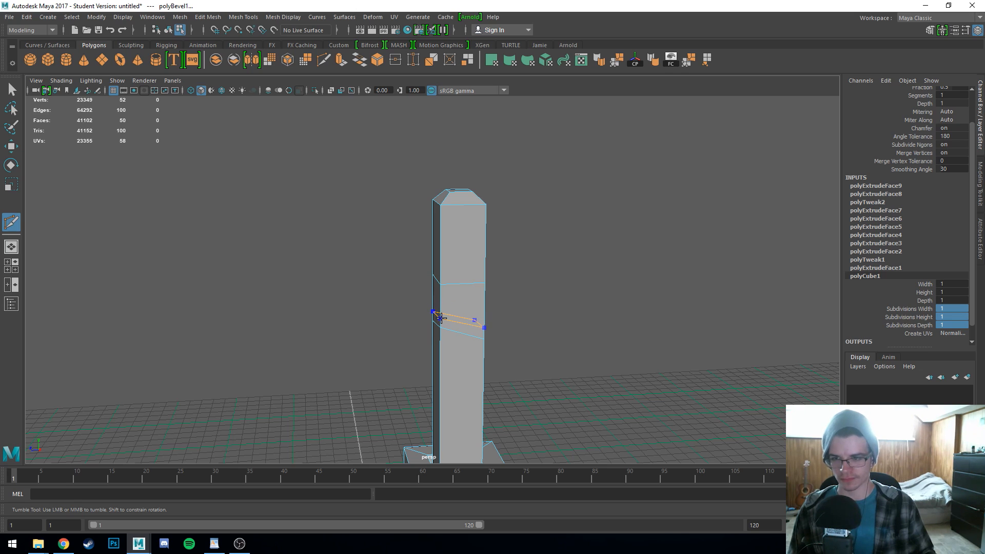
left_click_drag(431, 330, 418, 323, "alt")
middle_click_drag(418, 323, 381, 288, "alt")
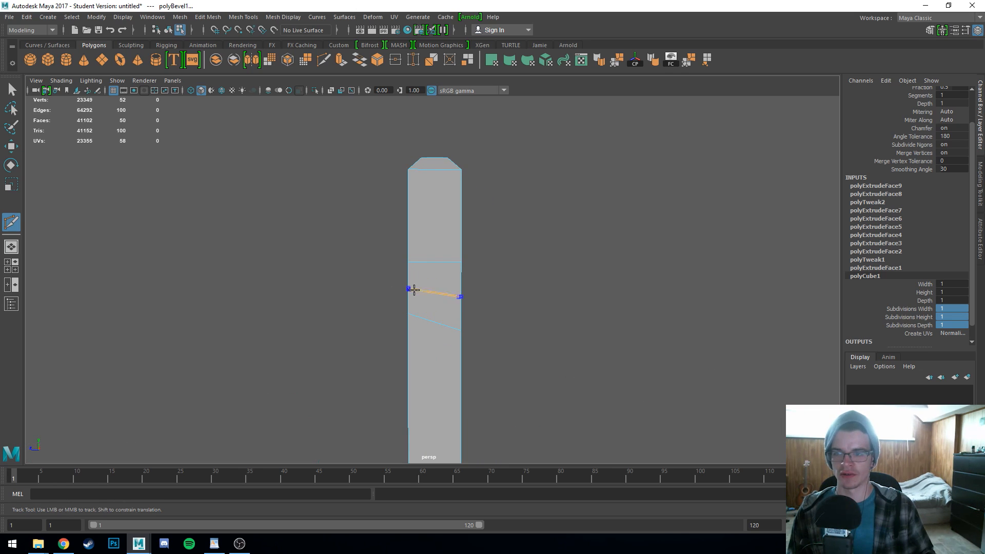
Step: Insert horizontal edge loops at several heights around the upper part of the tower's shaft with Multi-Cut
left_click(414, 224, "ctrl")
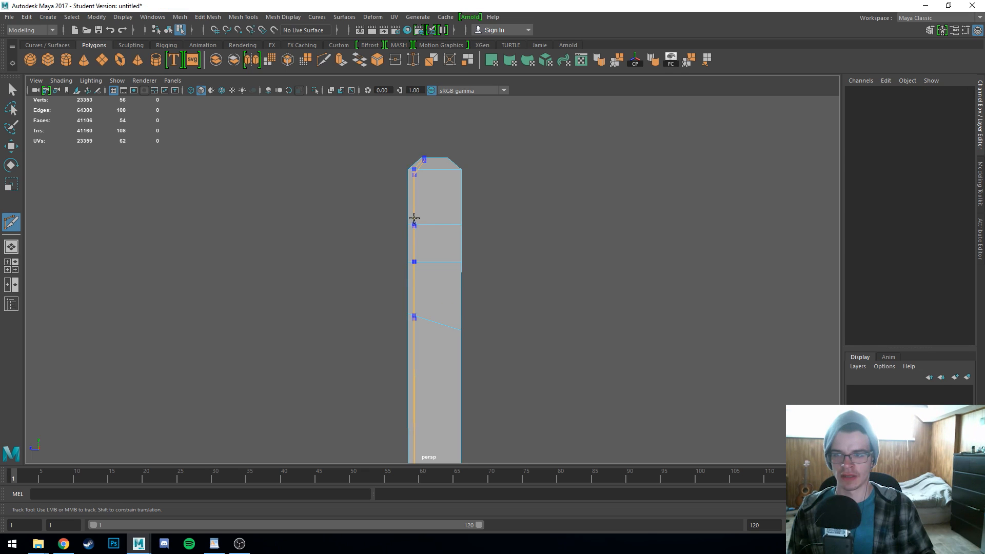
left_click(410, 194, "ctrl")
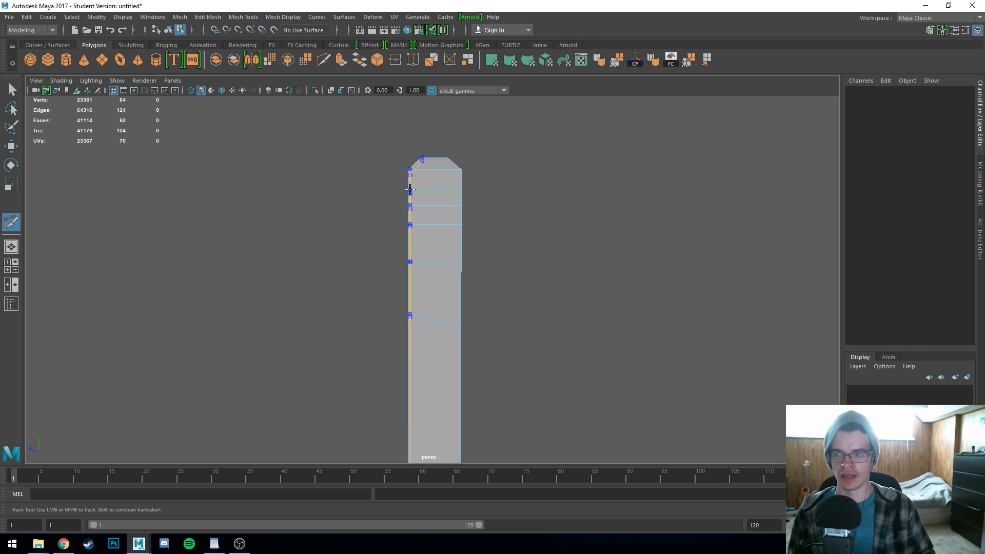
left_click(409, 236, "ctrl")
left_click(409, 250, "ctrl")
mouse_move(368, 268)
left_mouse_down("alt")
mouse_move(422, 282)
mouse_move(578, 281)
mouse_move(370, 281)
left_mouse_up("alt")
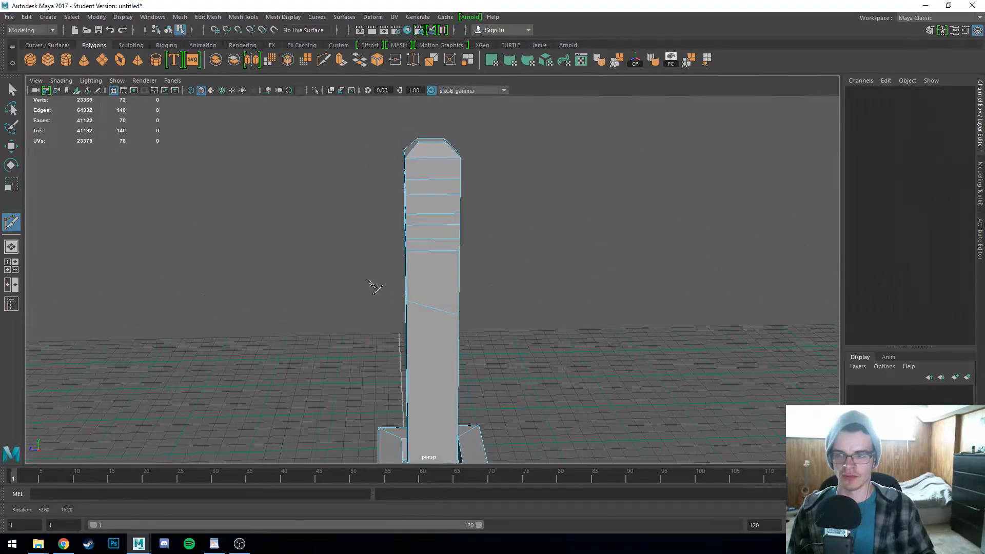
left_click_drag(433, 293, 426, 326, "alt")
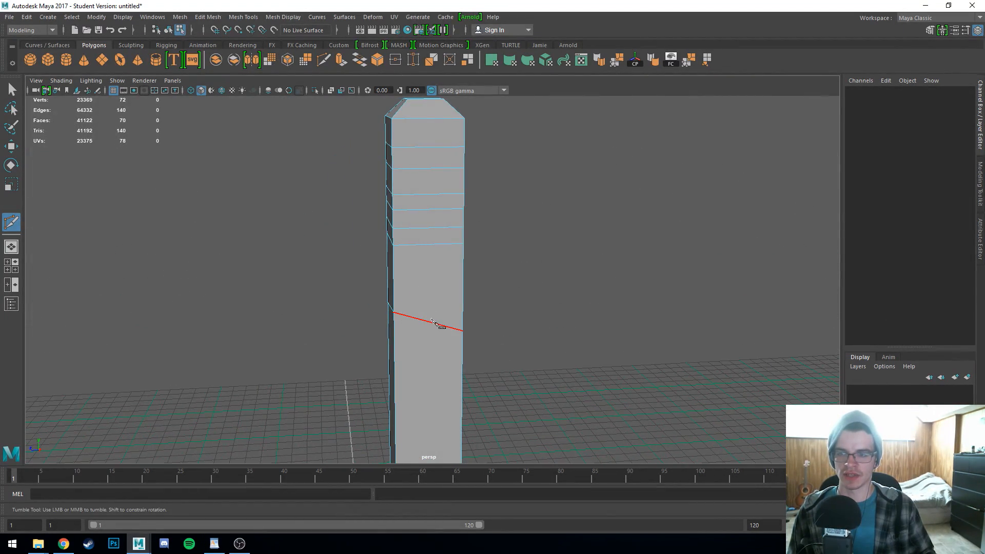
Step: Leave Multi-Cut and select the slanted edge loop around the tower's shaft
key("q")
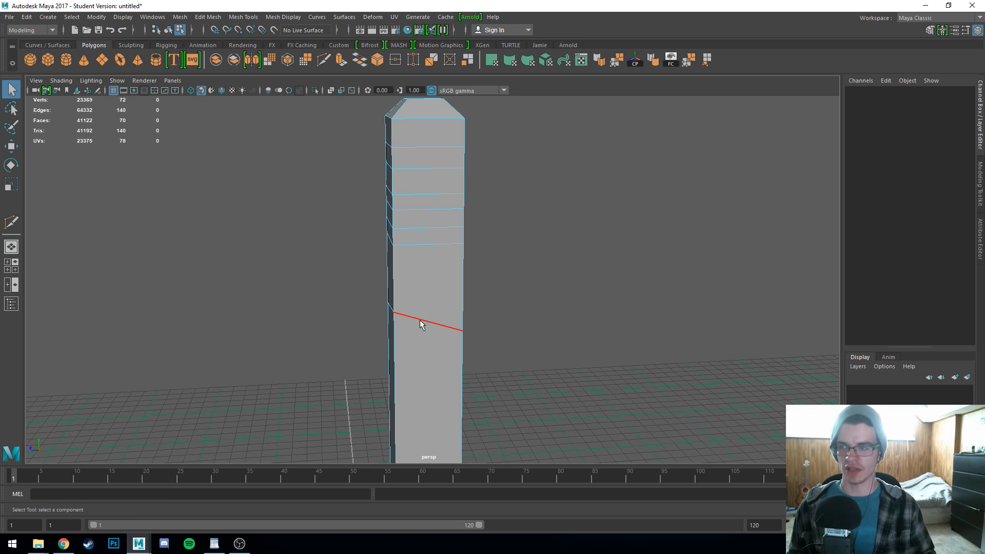
left_click_drag(420, 323, 395, 326, "alt")
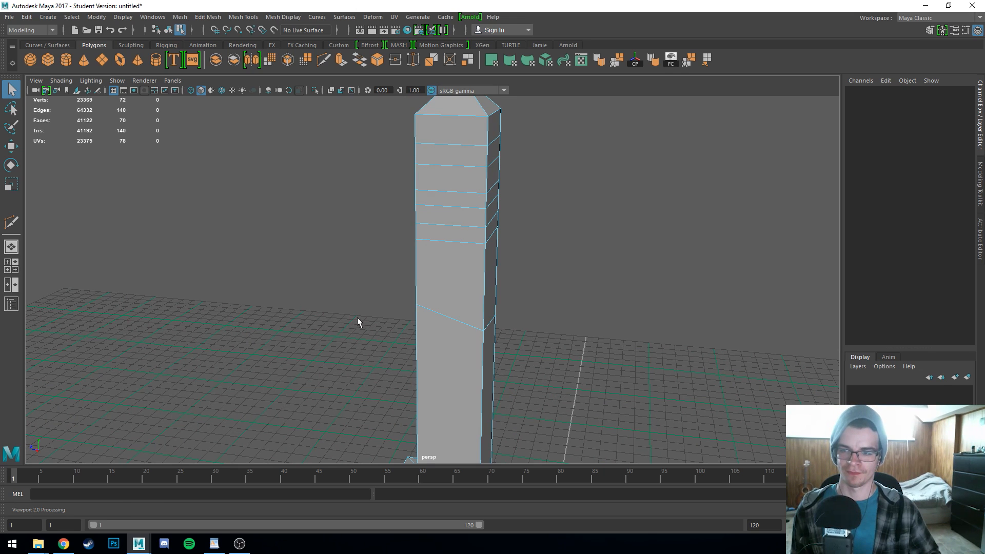
left_click_drag(380, 305, 426, 294, "alt")
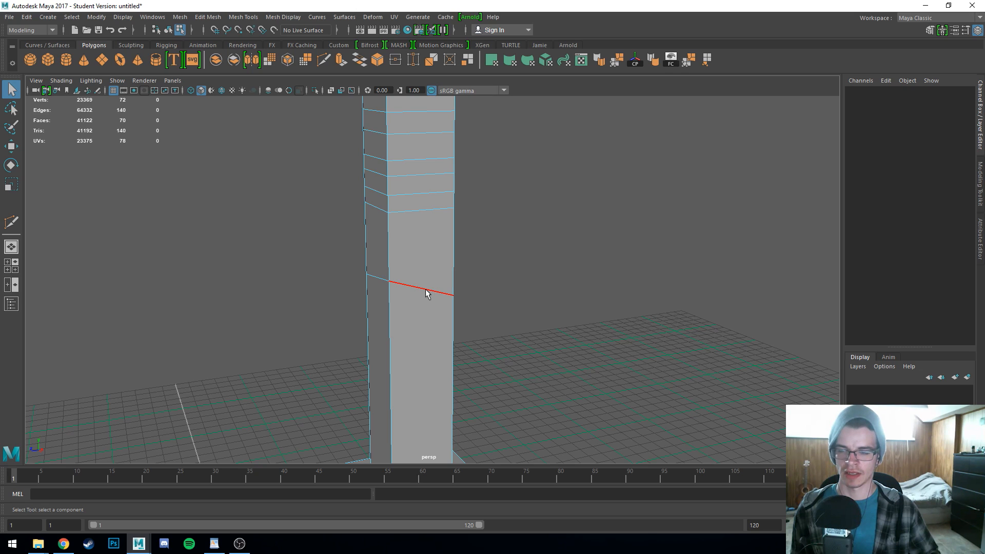
left_click(426, 291)
left_click_drag(440, 290, 510, 290, "alt")
Step: Try scaling the slanted edge loop flat and moving it up the shaft, and undo both changes
key("r")
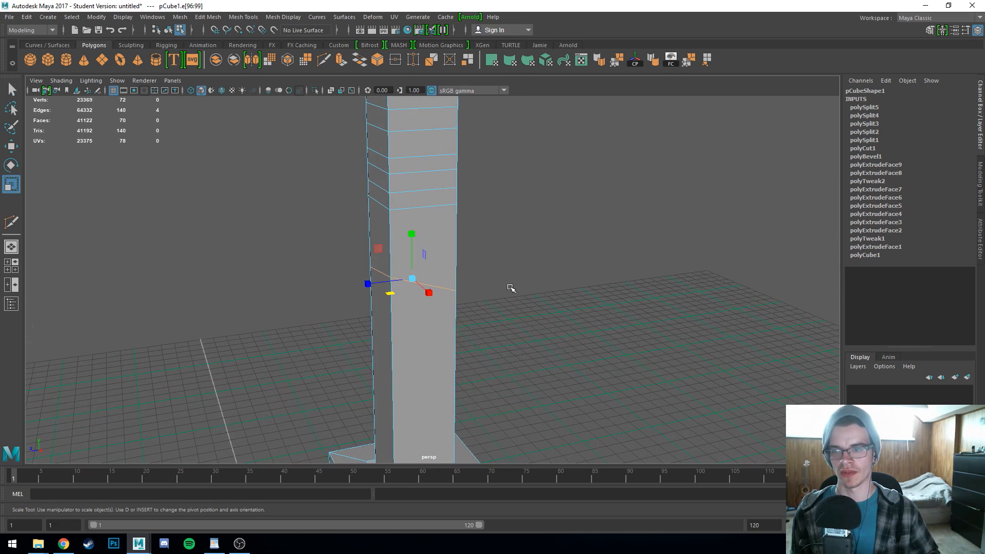
left_click_drag(270, 275, 342, 258, "alt")
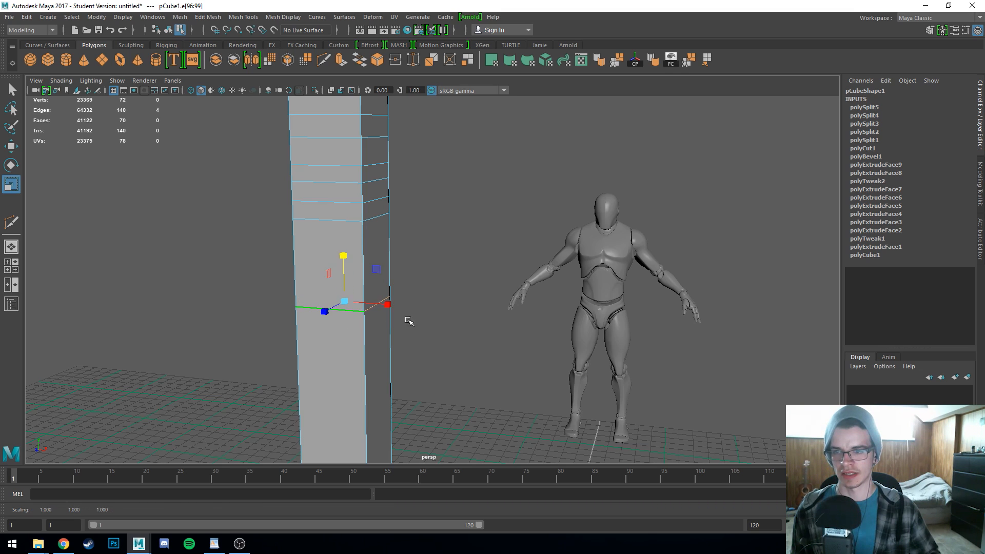
left_click_drag(409, 321, 409, 281, "alt")
key("w")
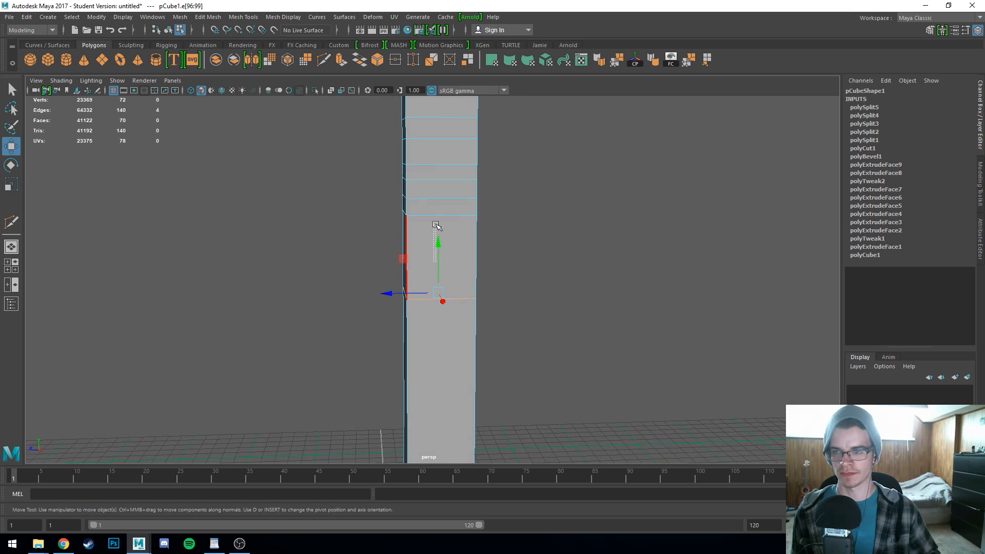
left_click_drag(438, 241, 440, 249)
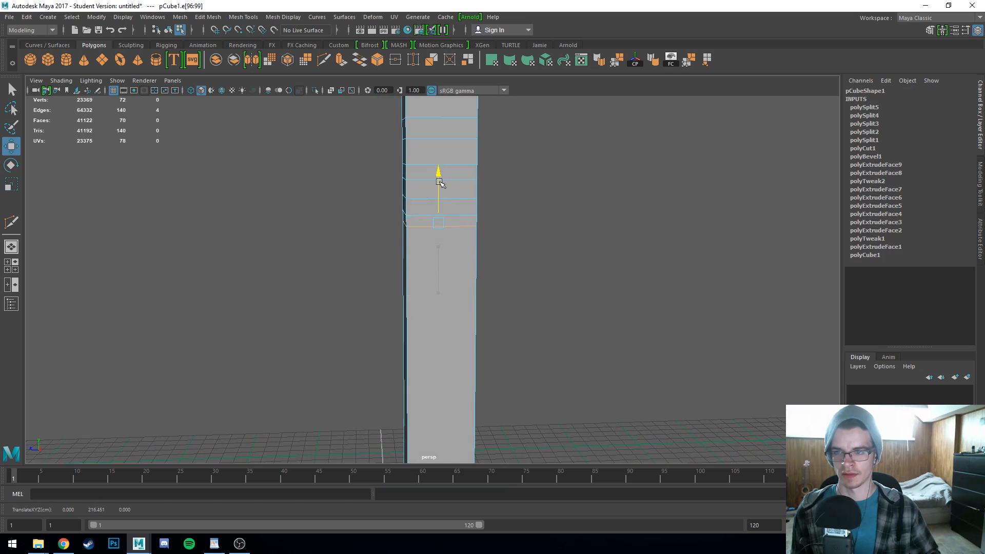
key("ctrl+z")
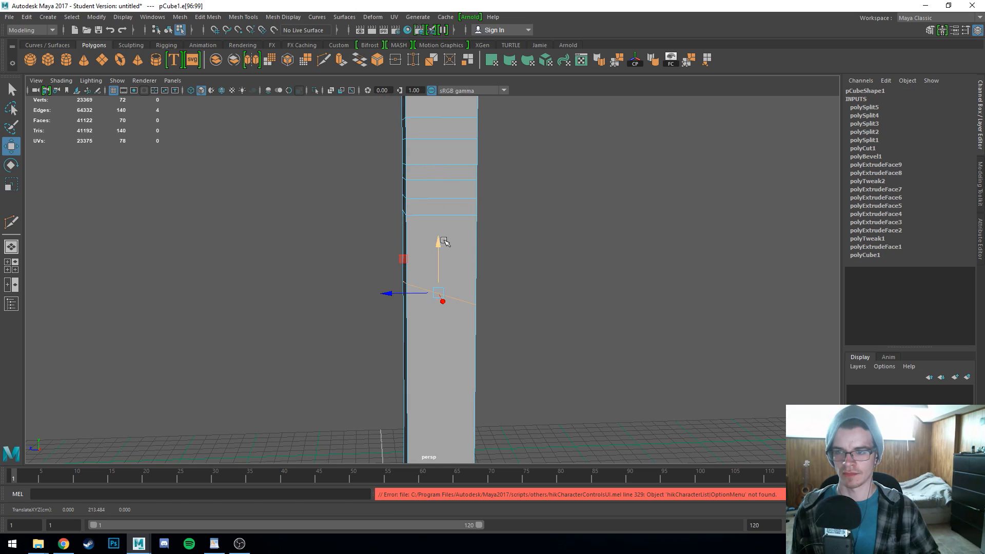
Step: Scale the slanted edge loop along the vertical axis until it is flat and horizontal
key("r")
left_click_drag(440, 246, 441, 287)
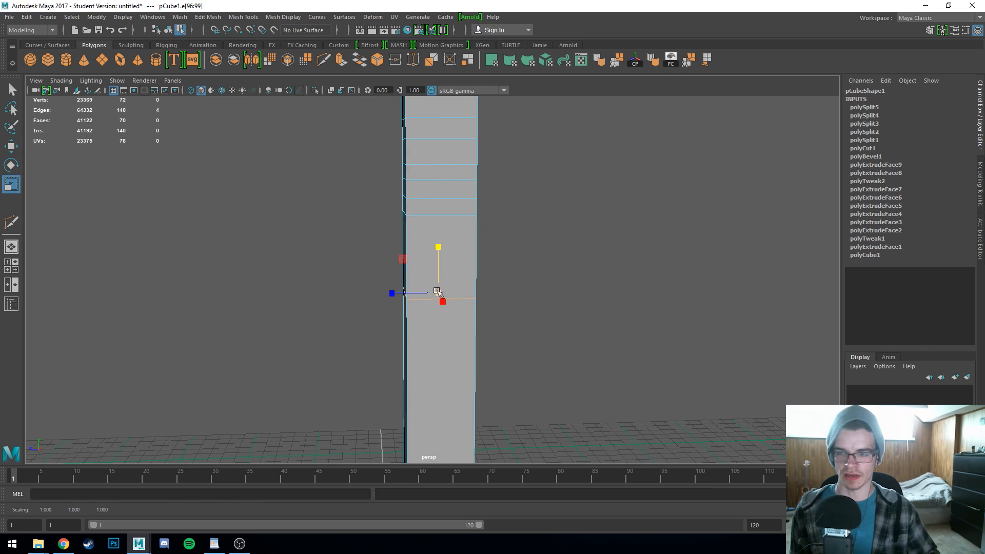
scroll(314, 258, "down", 2)
left_click_drag(314, 258, 363, 195, "alt")
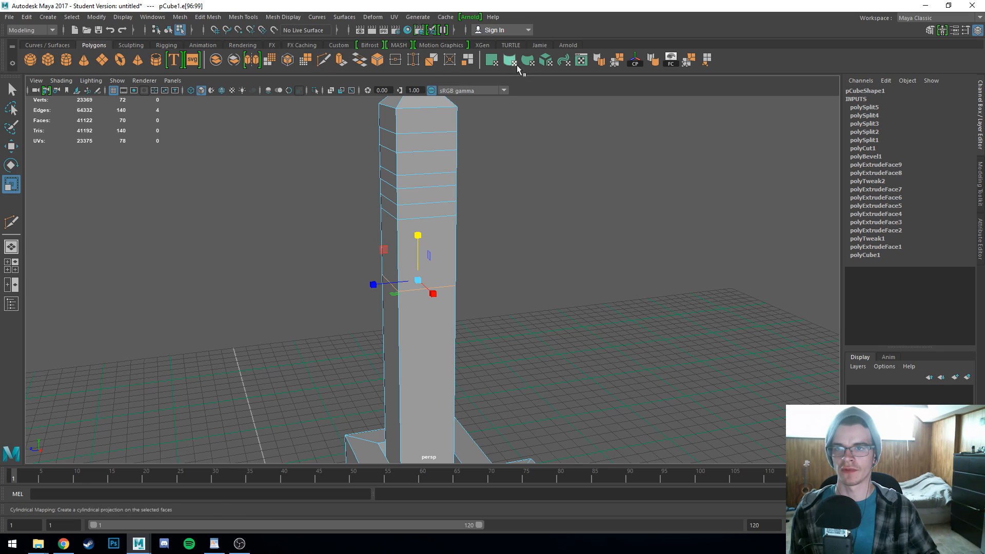
left_click(540, 46)
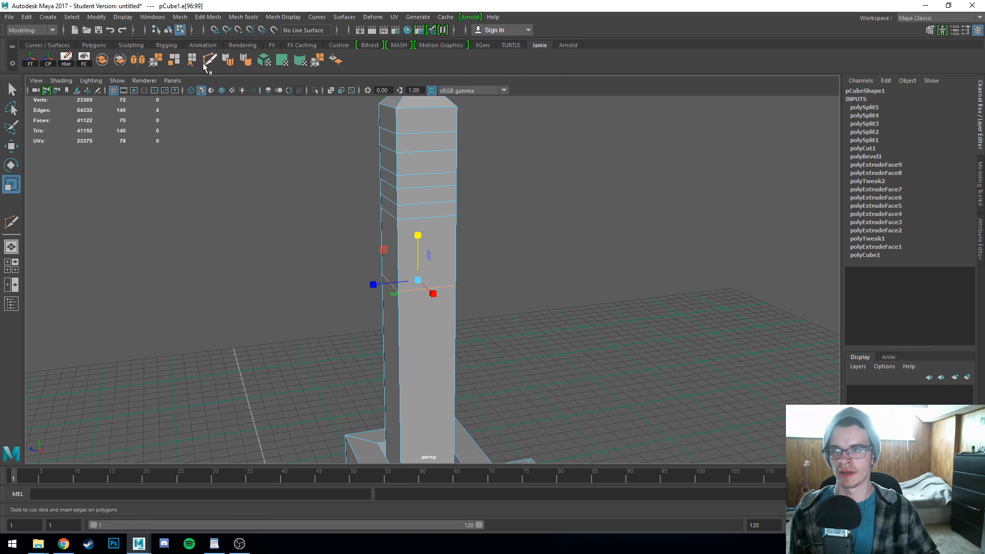
left_click(93, 45)
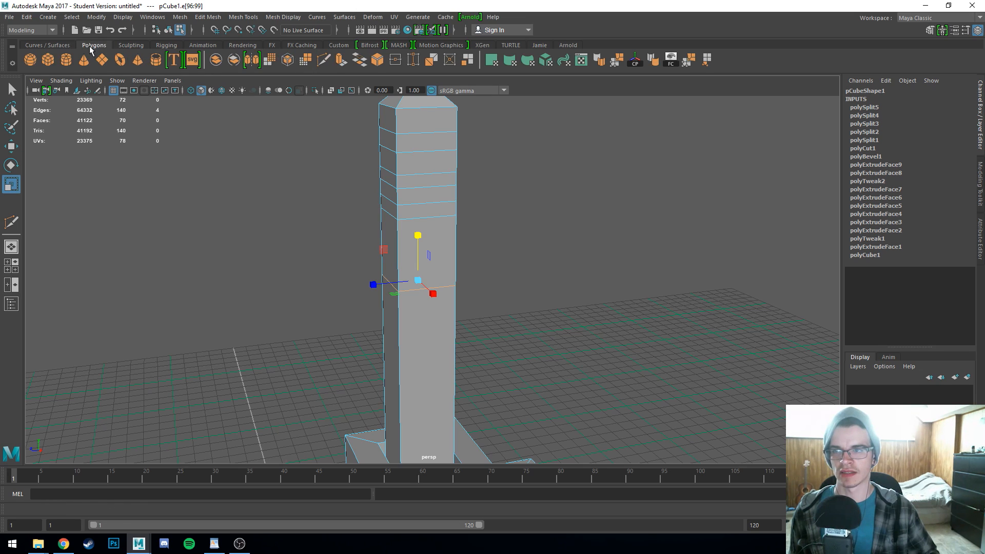
left_click(323, 61)
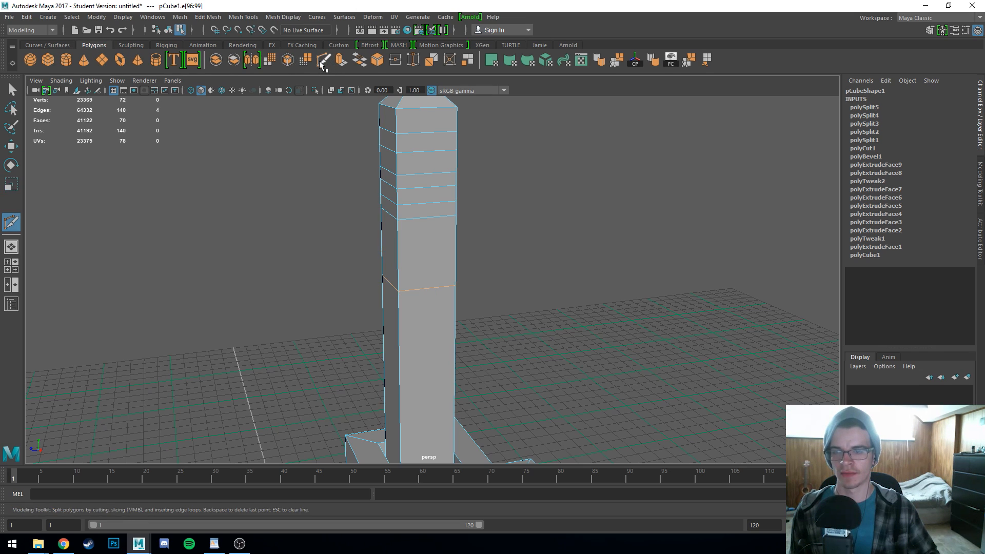
left_click_drag(492, 182, 442, 205, "alt")
right_click(446, 198, "ctrl")
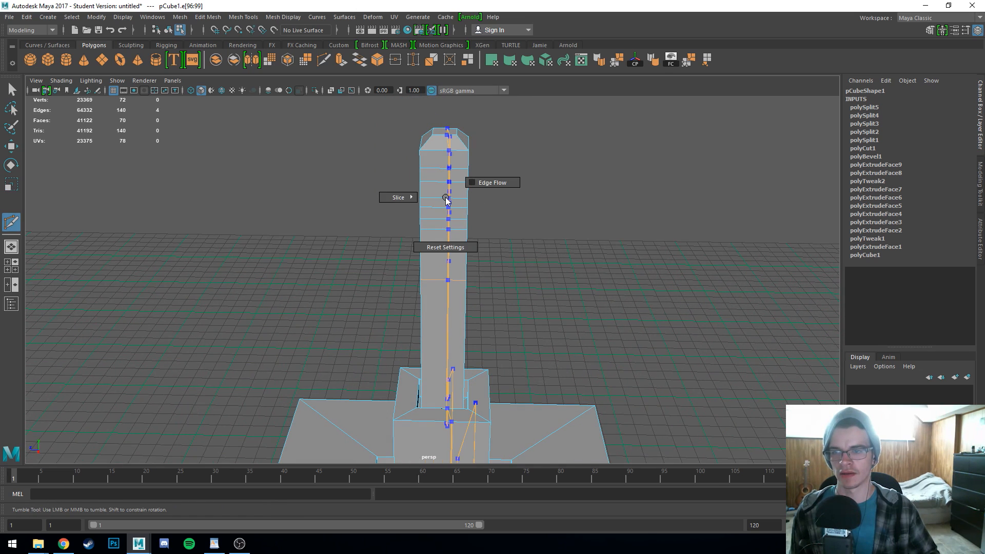
key("q")
Step: Insert two vertical edge loops through the whole tower with Multi-Cut, one dividing each pair of opposite sides
right_click(448, 202)
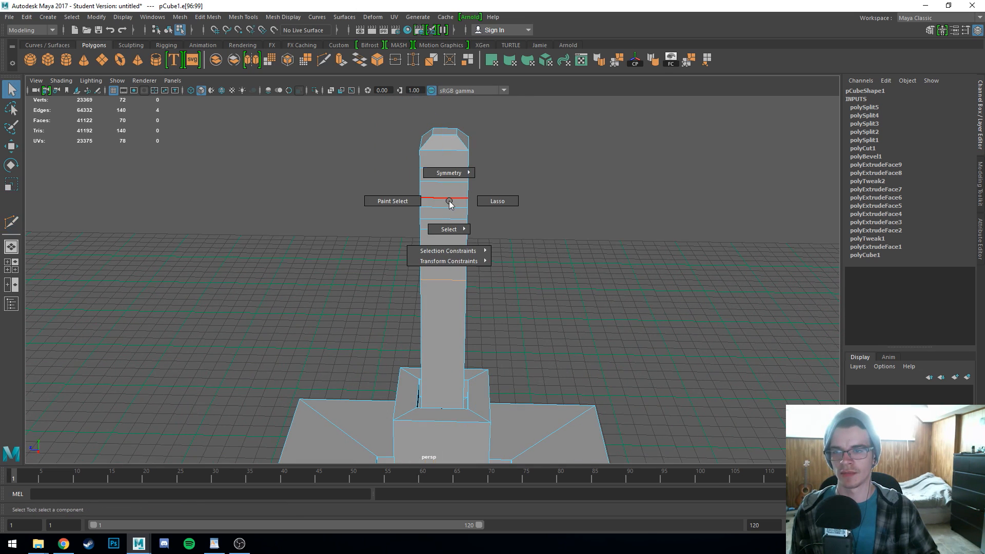
right_click(446, 184, "shift")
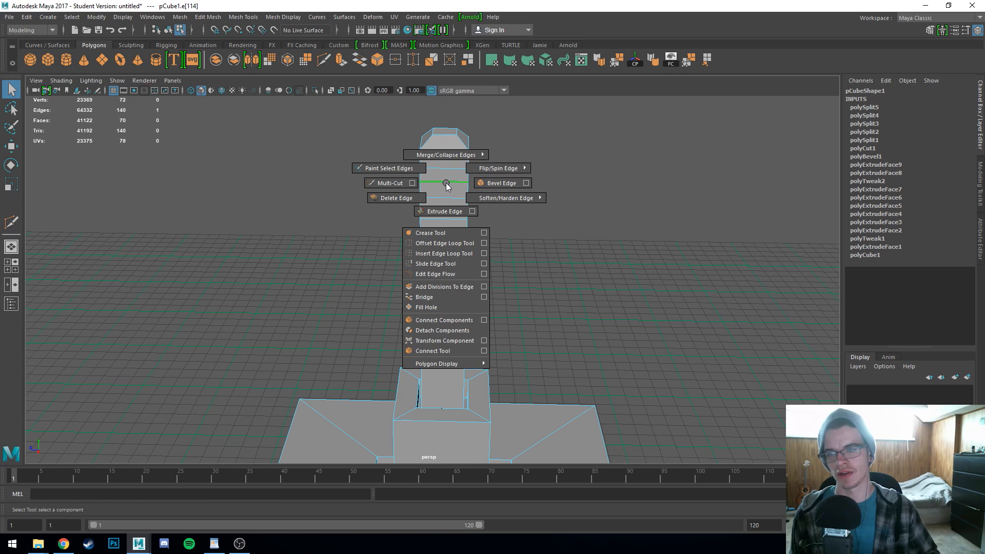
left_click(388, 183)
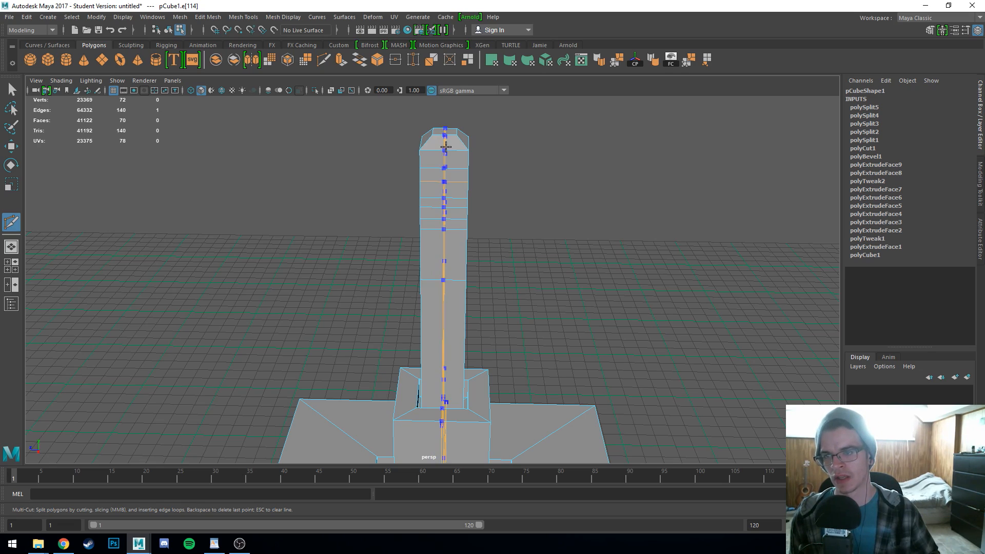
left_click(446, 146, "ctrl")
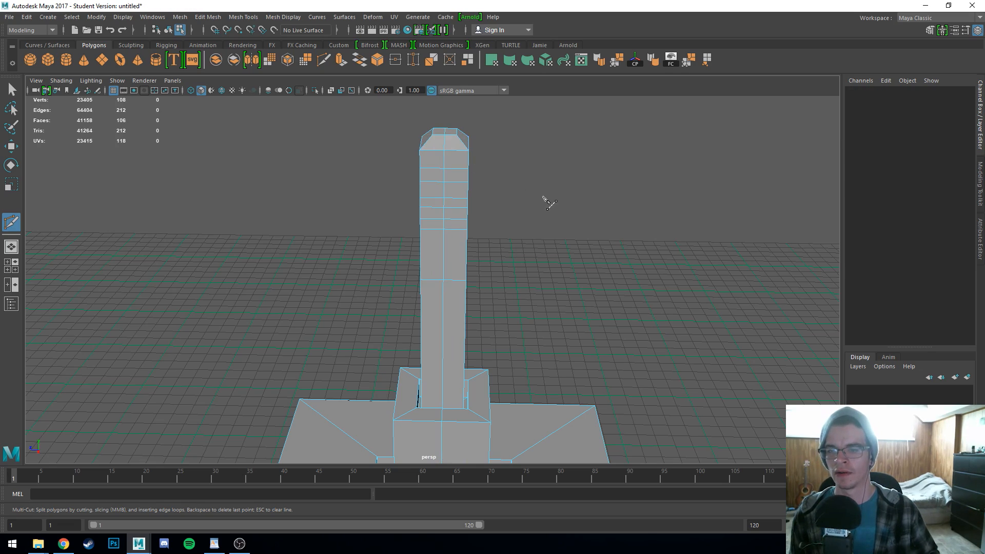
left_click_drag(546, 202, 508, 213, "alt")
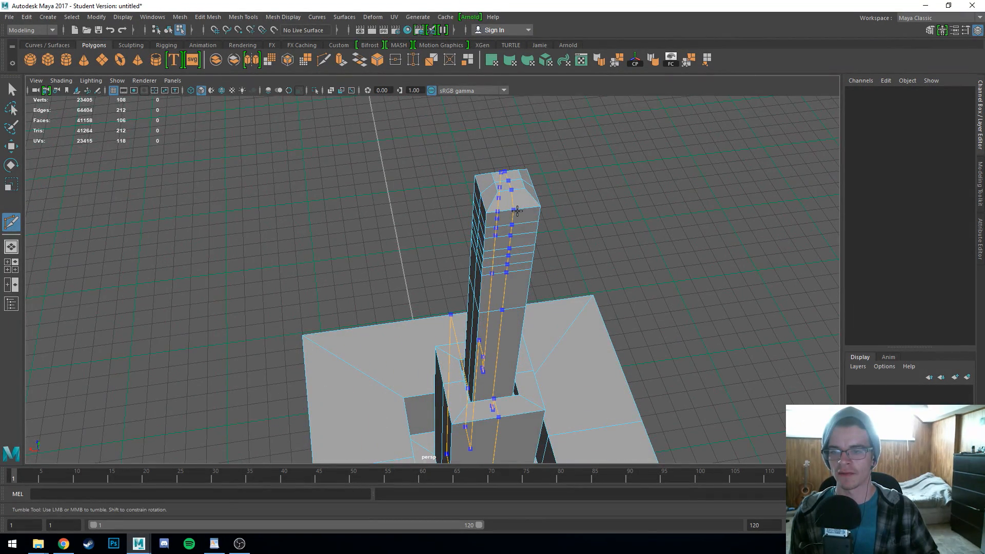
left_click(516, 213, "ctrl")
Step: Extrude the four faces on one side of the base block and the middle block outward by about 3.1
left_click_drag(446, 251, 585, 266, "alt")
middle_click_drag(586, 265, 594, 181, "alt")
left_click_drag(594, 181, 386, 370, "alt")
key("q")
right_click_drag(385, 248, 411, 267)
left_click(392, 399)
left_click(310, 365, "shift")
left_click(412, 264, "shift")
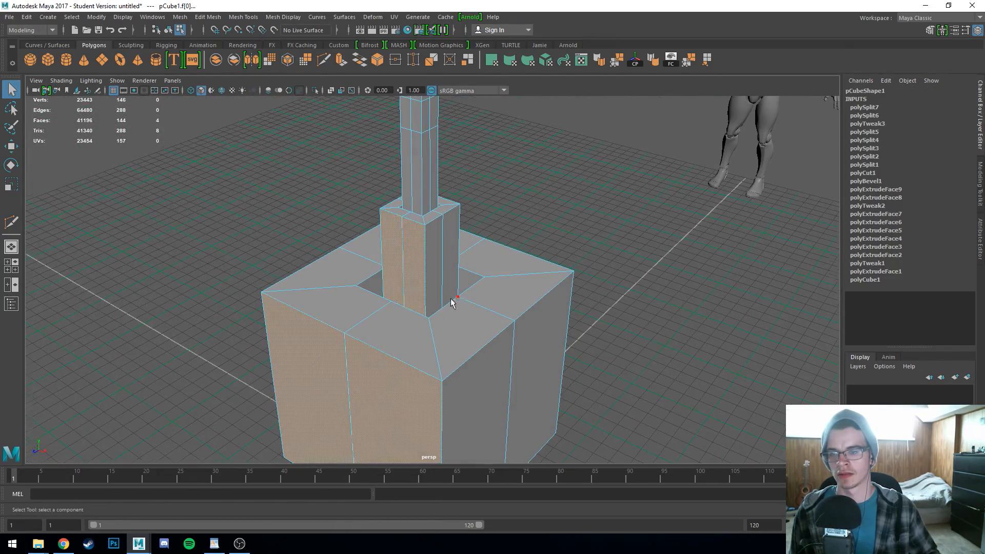
left_click_drag(452, 303, 394, 321, "alt")
key("ctrl+e")
left_click_drag(389, 402, 382, 403)
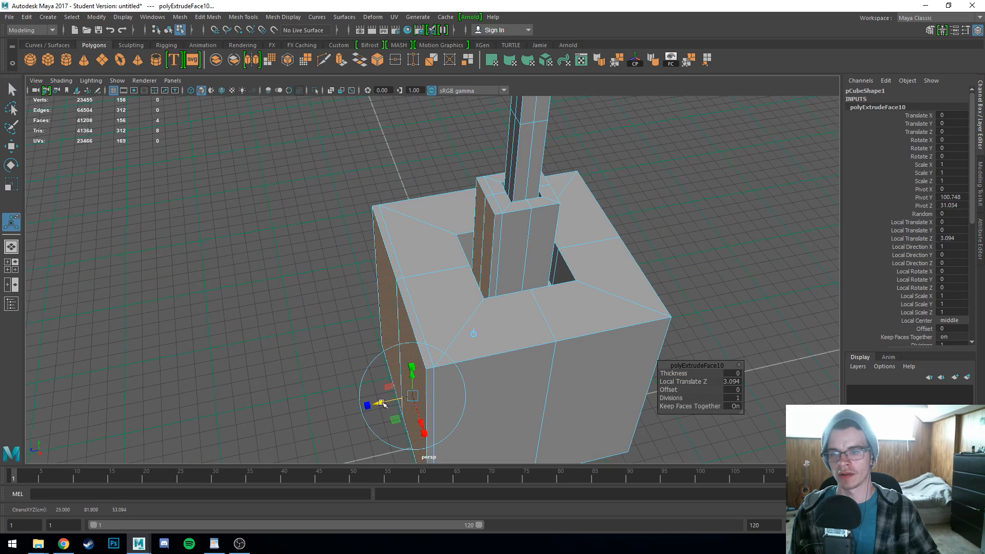
Step: Bevel the extruded side faces with a fraction of 0.5 and 2 segments
left_click_drag(397, 285, 437, 283, "alt")
key("ctrl+b")
left_click_drag(671, 382, 677, 382)
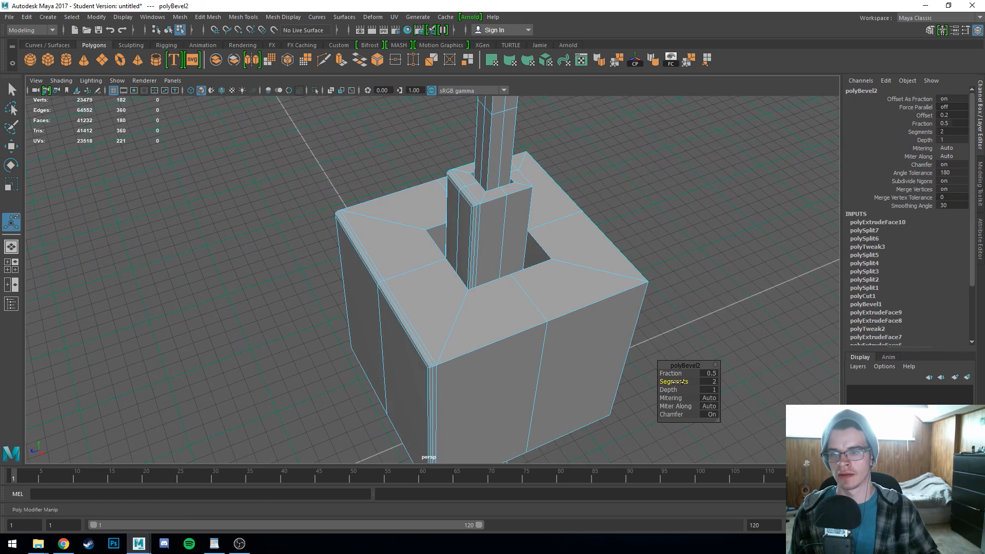
Step: Insert four concentric edge loops around the top rim of the base block with Multi-Cut
left_click_drag(429, 286, 376, 275, "alt")
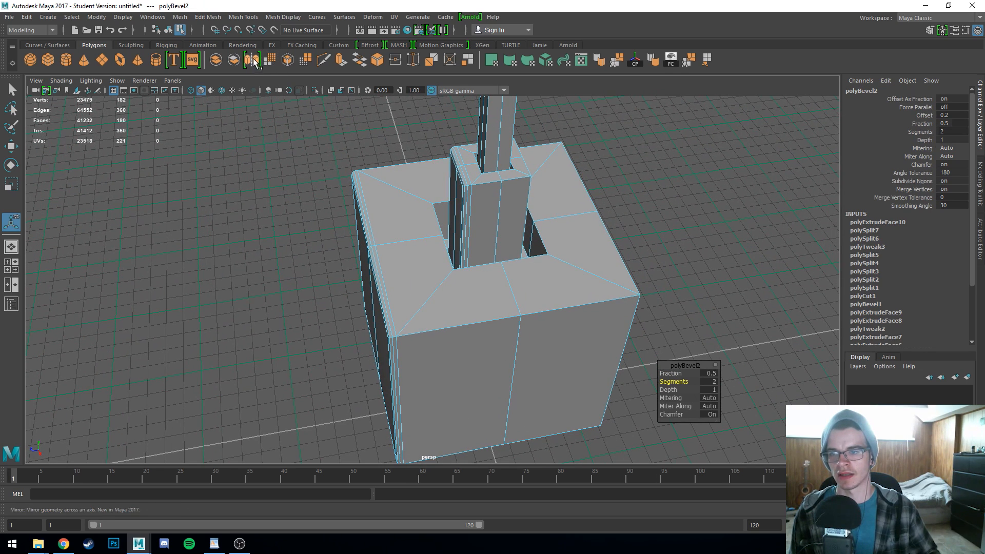
left_click(323, 60)
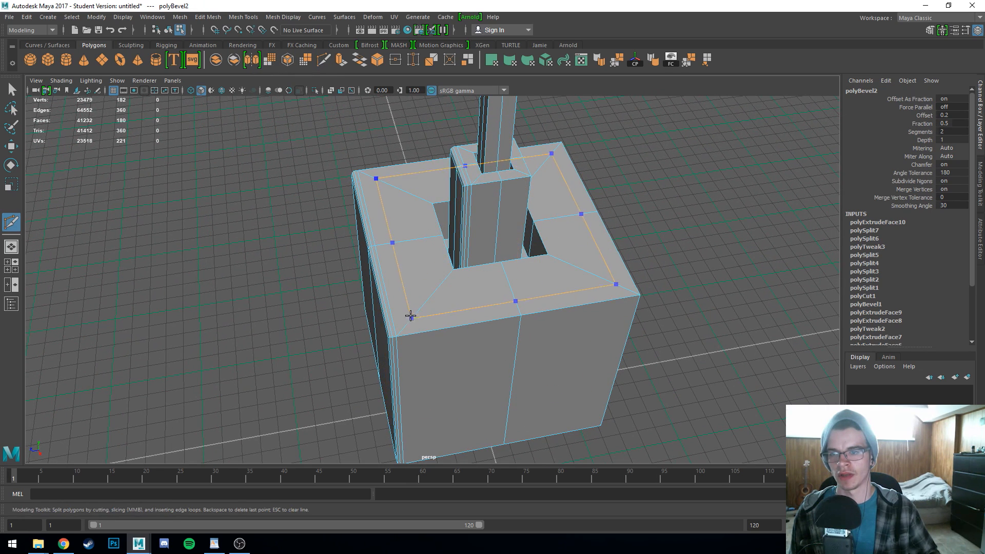
left_click(418, 278, "ctrl")
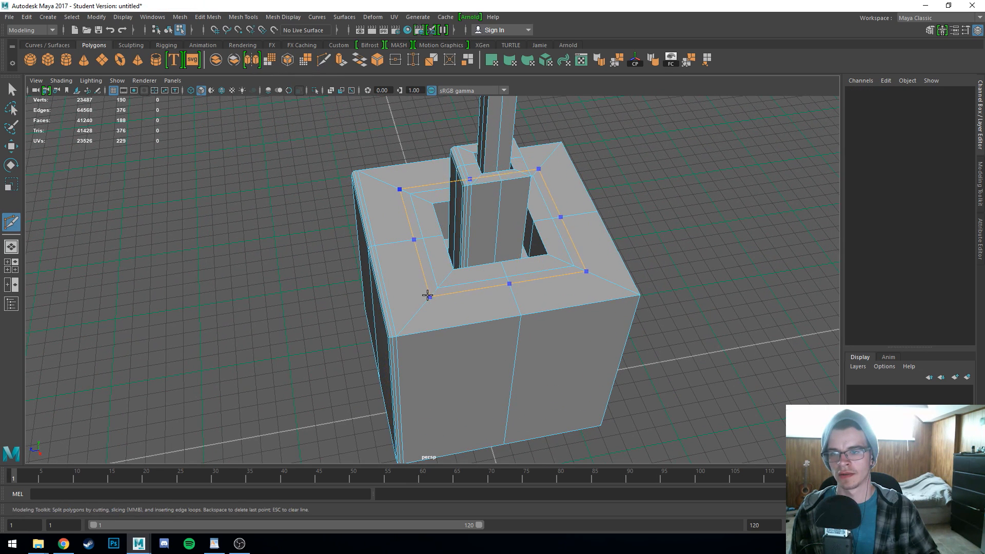
left_click(412, 320, "ctrl")
mouse_move(523, 336)
left_mouse_down("alt")
mouse_move(469, 341)
mouse_move(523, 336)
left_mouse_up("alt")
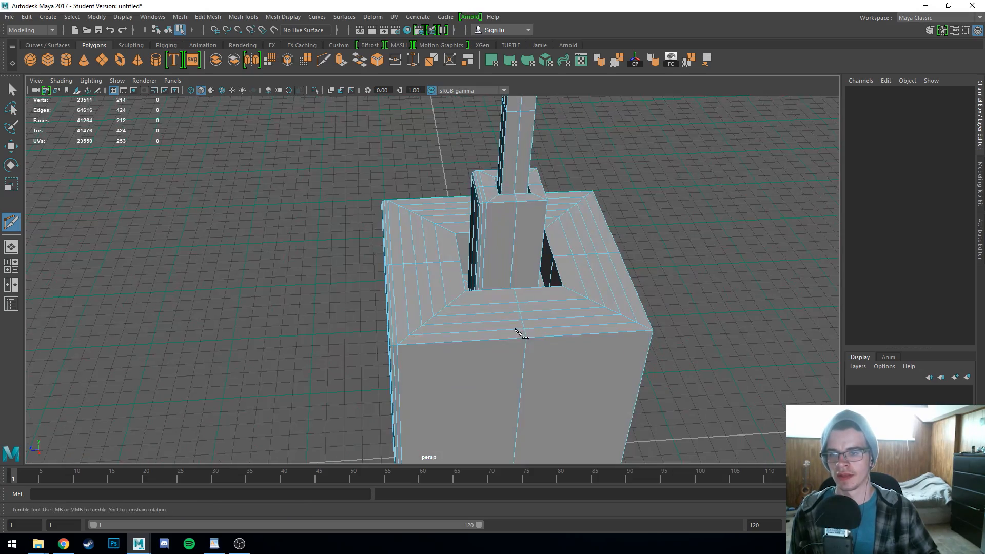
Step: Extrude two alternating face rings on the base block's top rim upward, leaving a gap ring between them
right_click_drag(500, 291, 342, 247, "alt")
left_click_drag(342, 248, 451, 291, "alt")
right_click_drag(451, 290, 442, 334, "alt")
key("q")
right_click_drag(440, 248, 441, 280)
left_click(445, 349)
double_click(487, 326, "shift")
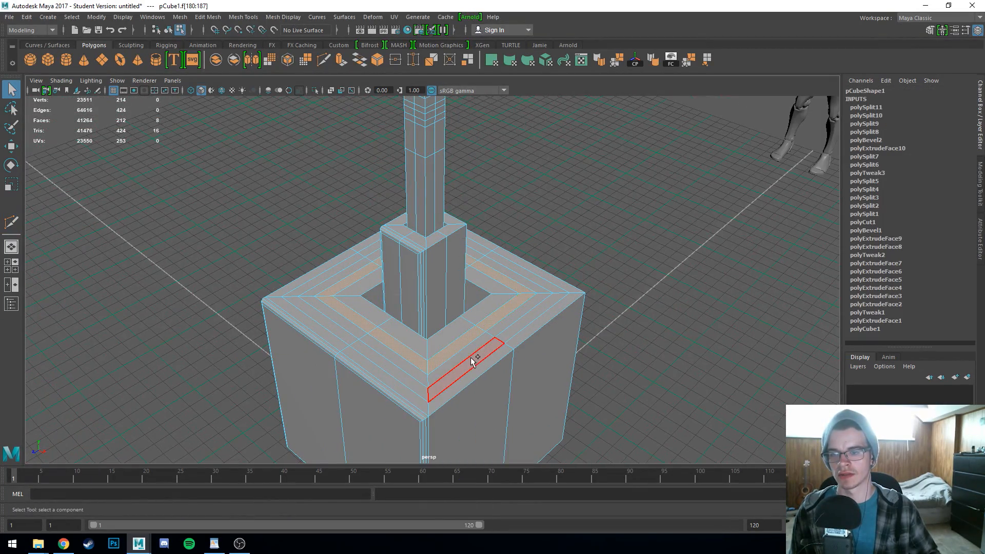
double_click(503, 338, "shift")
key("ctrl+e")
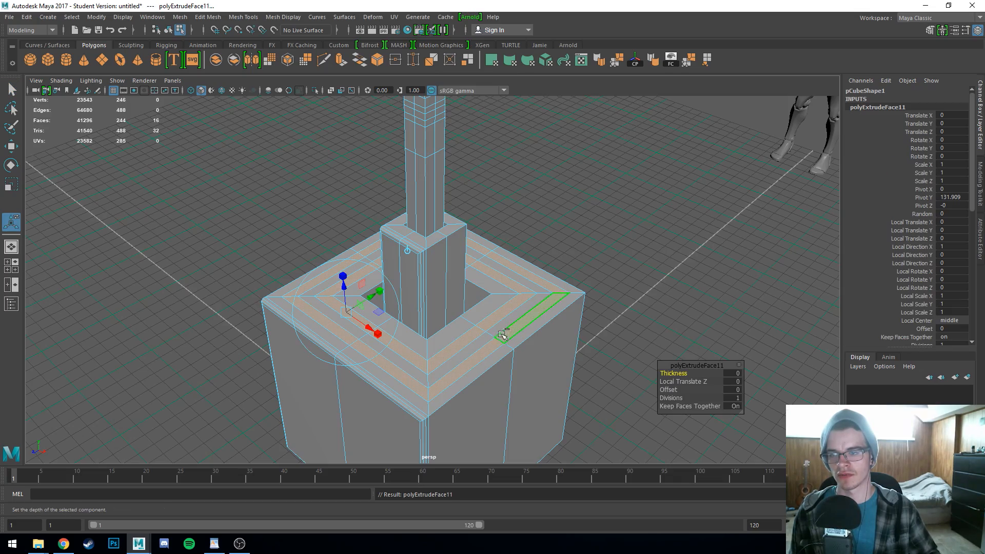
left_click_drag(346, 289, 341, 259)
Step: Bevel the raised rings on the base block, return to object mode and select the whole tower
right_click_drag(448, 322, 507, 324, "shift")
scroll(506, 325, "down", 3)
left_click_drag(506, 325, 530, 321, "alt")
scroll(461, 323, "up", 4)
right_click_drag(461, 218, 512, 202)
left_click(540, 202)
left_click_drag(542, 205, 448, 306, "alt")
left_click(449, 306)
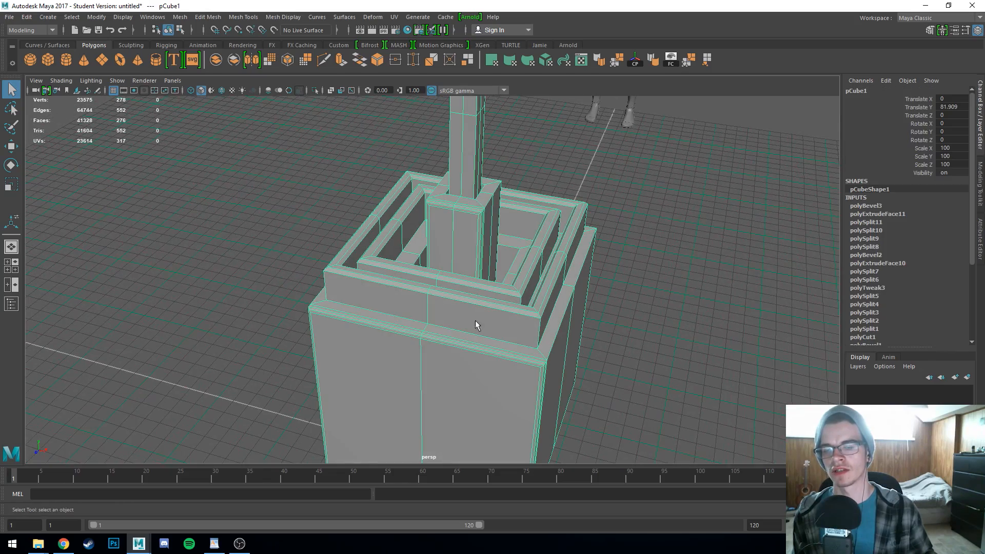
Step: Examine the finished tower from several angles and distances, including its raised rings, middle block and spire
left_click_drag(508, 294, 454, 322, "alt")
scroll(454, 322, "down", 3)
left_click_drag(456, 374, 432, 369, "alt")
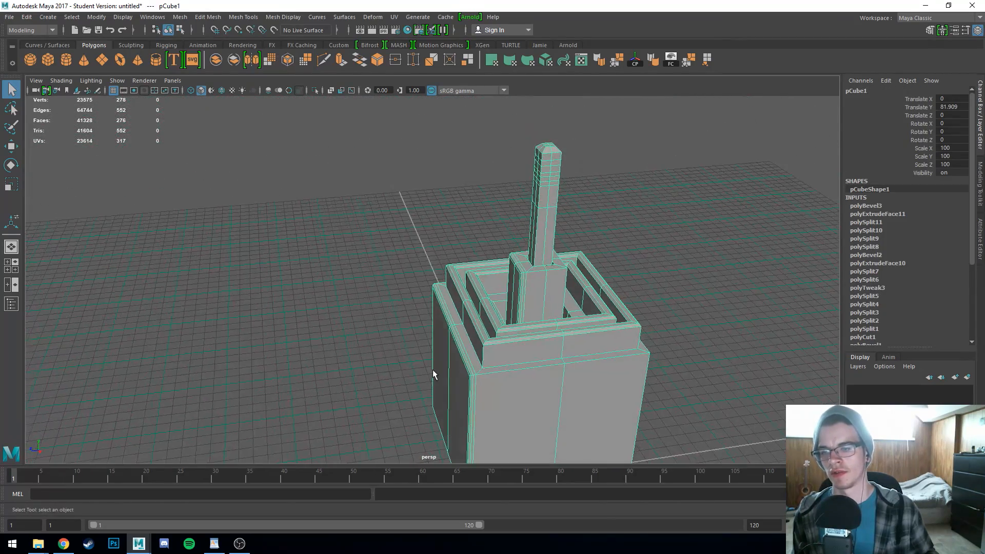
middle_click_drag(432, 370, 318, 296, "alt")
left_click_drag(318, 298, 388, 261, "alt")
scroll(395, 285, "up", 4)
scroll(370, 285, "down", 4)
scroll(401, 252, "down", 1)
scroll(402, 250, "up", 5)
middle_click_drag(388, 262, 421, 311, "alt")
scroll(420, 311, "down", 2)
left_click_drag(421, 298, 430, 315, "alt")
scroll(431, 312, "up", 3)
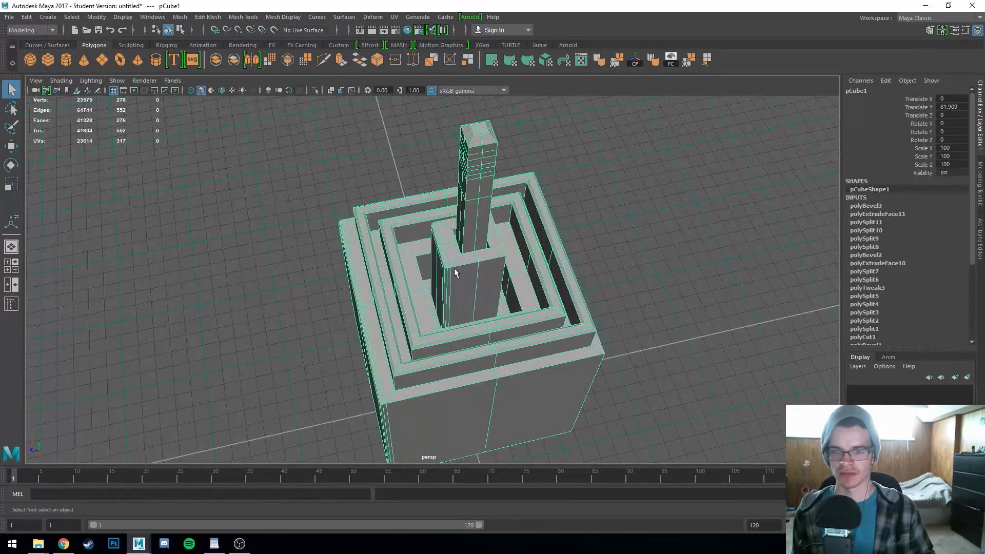
scroll(454, 268, "down", 2)
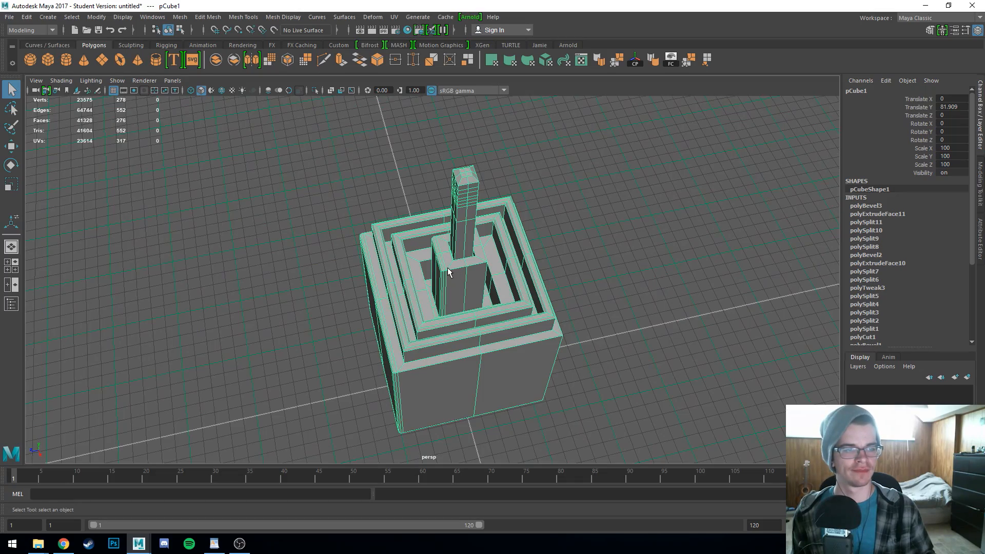
left_click_drag(468, 281, 495, 295, "alt")
middle_click_drag(495, 294, 426, 257, "alt")
left_click_drag(427, 257, 442, 256, "alt")
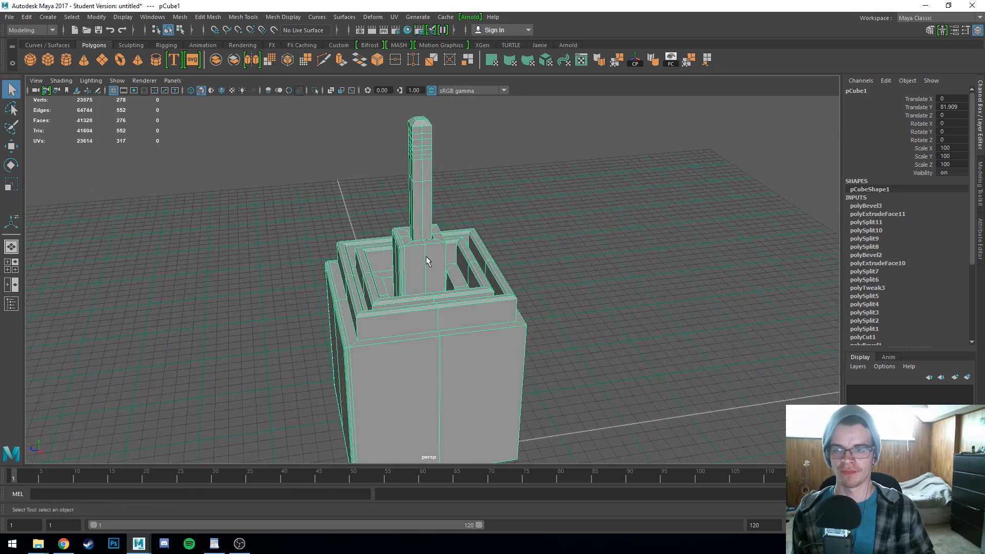
middle_click_drag(426, 257, 503, 233, "alt")
right_click_drag(504, 235, 464, 266, "alt")
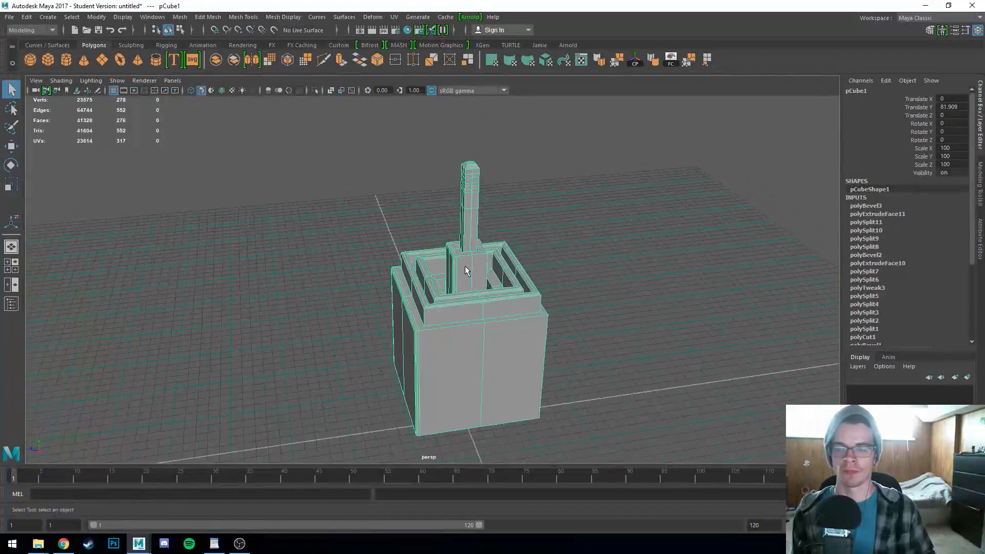
mouse_move(465, 266)
left_mouse_down("alt")
mouse_move(493, 268)
mouse_move(458, 276)
left_mouse_up("alt")
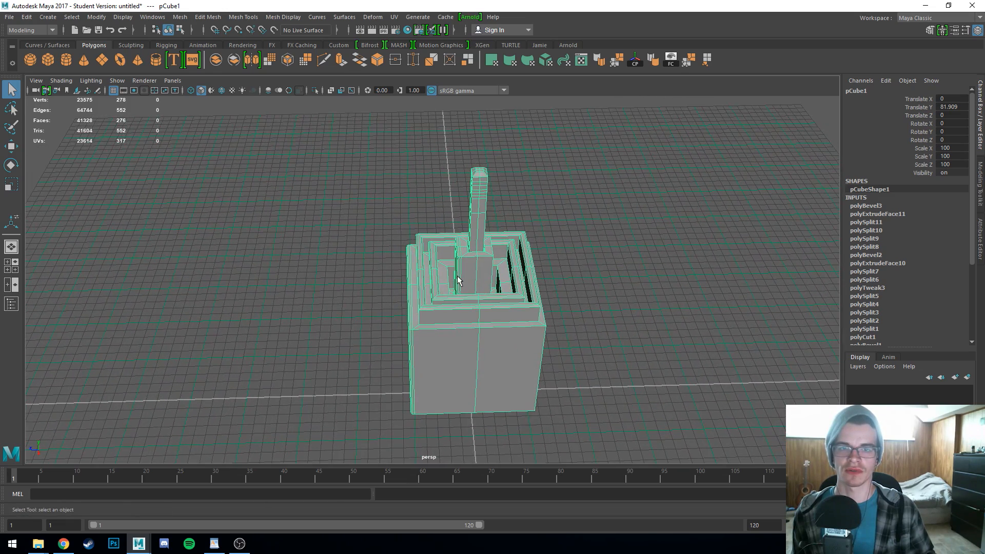
left_click_drag(458, 281, 487, 273, "alt")
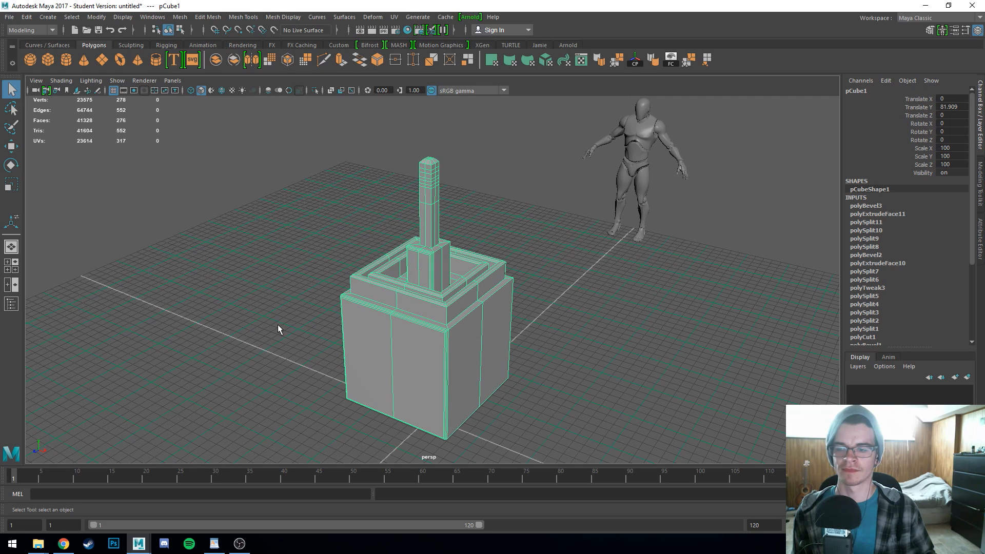
Step: Switch to OBS and stop the screen recording
left_click(239, 543)
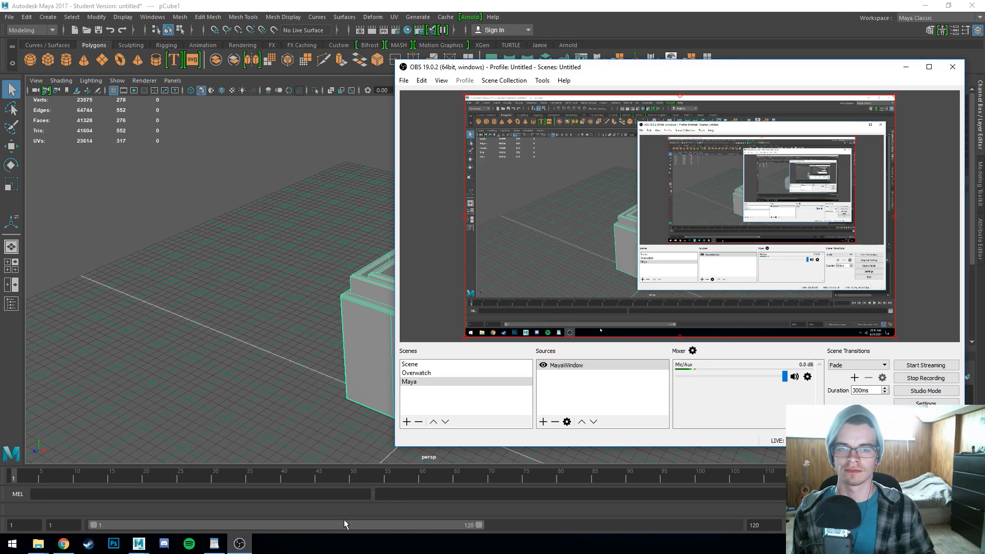
left_click(911, 382)
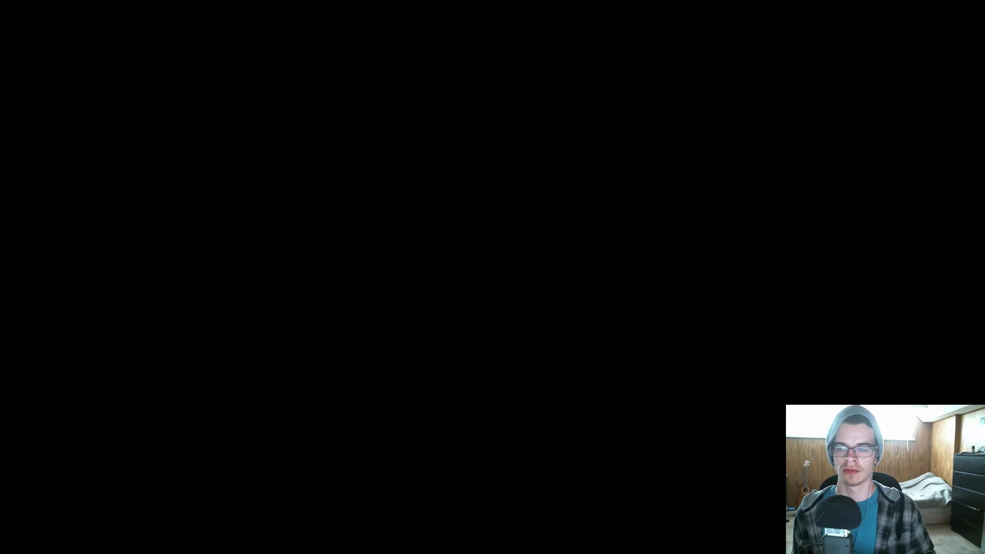